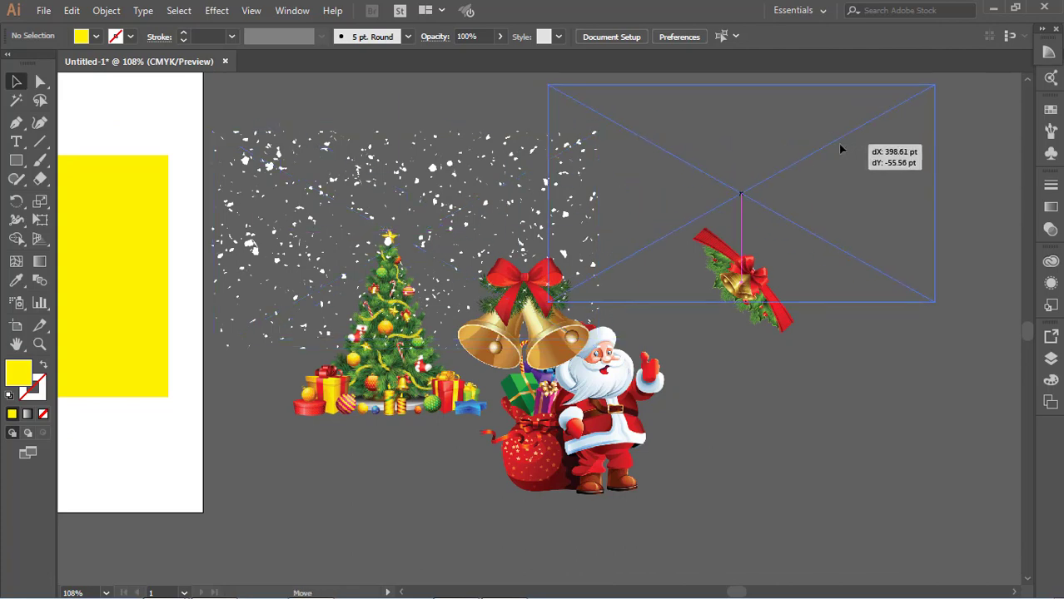
Spread the overlapping bells, Santa, bow garland and Christmas tree images apart in the empty area beside the artboard.
left_click_drag(525, 333, 295, 107)
left_click_drag(397, 304, 720, 452)
left_click_drag(741, 279, 870, 382)
left_click(383, 356)
left_click_drag(383, 356, 383, 268)
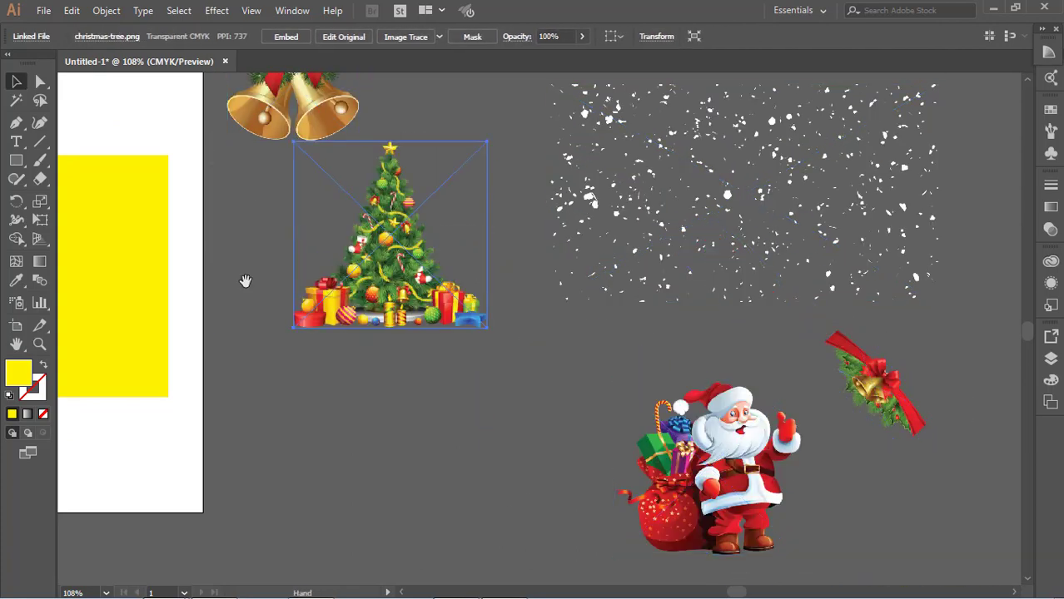
Fill the large yellow rectangle with the colour of the darker sample square above it, using the Eyedropper.
left_click_drag(213, 276, 746, 375)
left_click_drag(433, 367, 544, 330)
left_click(289, 348)
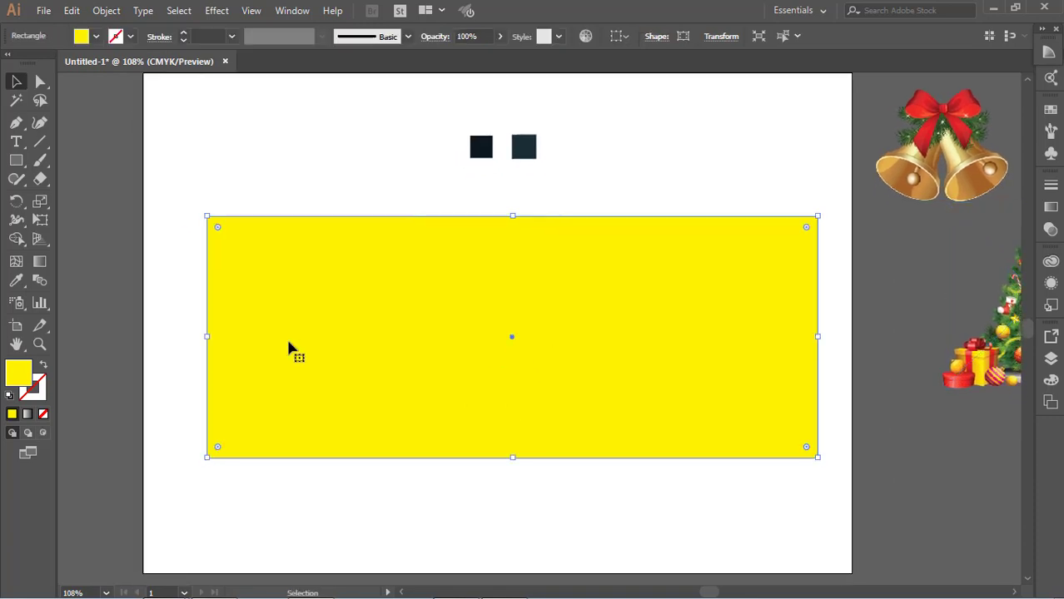
left_click(16, 282)
left_click(482, 147)
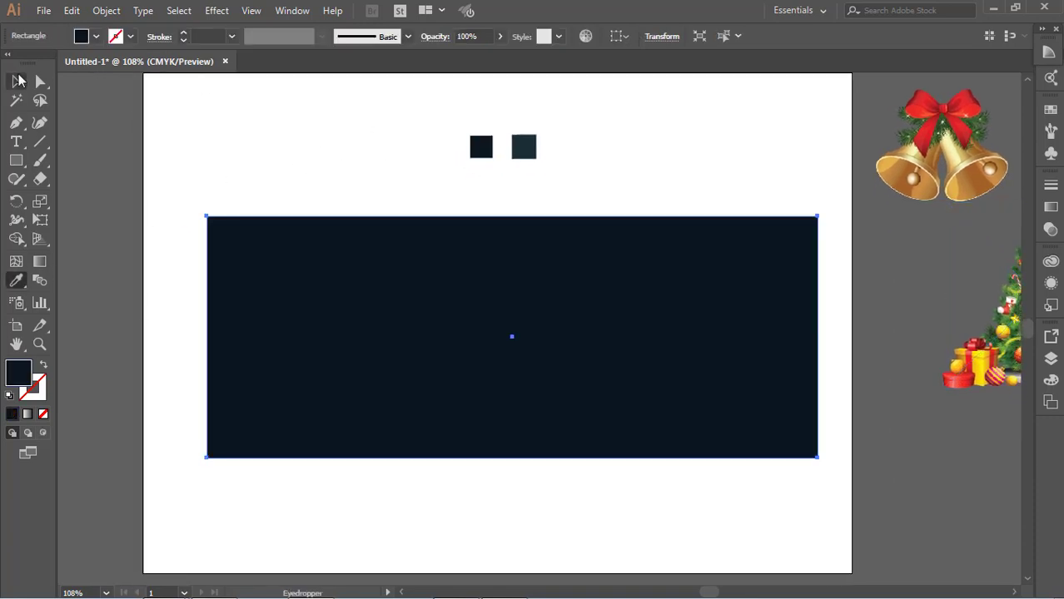
Check the hex code of the dark rectangle's fill in the Color Picker.
key("v")
key("ctrl+shift+a")
left_click(592, 371)
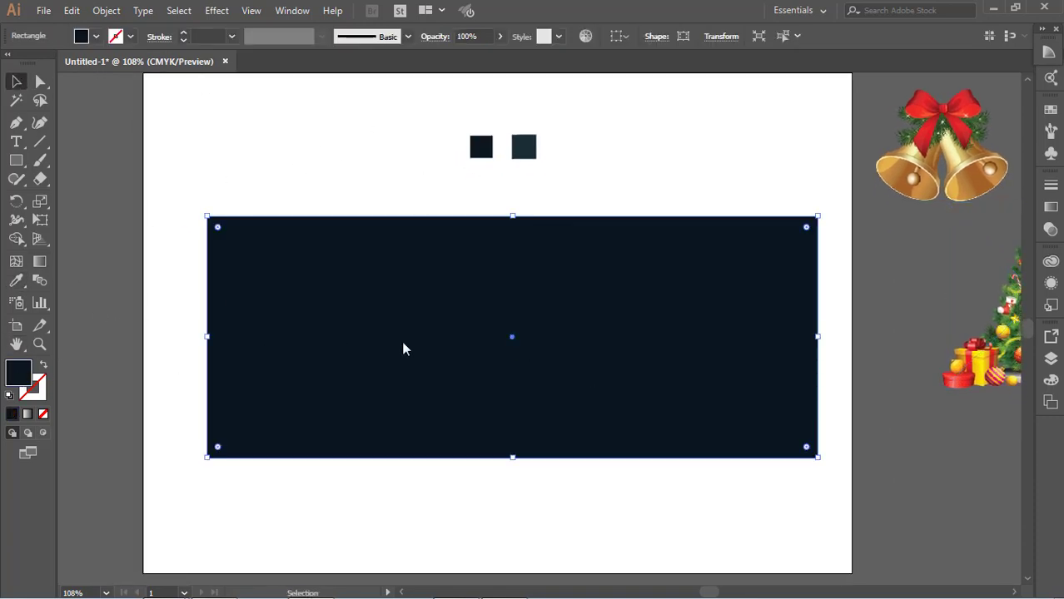
double_click(895, 456)
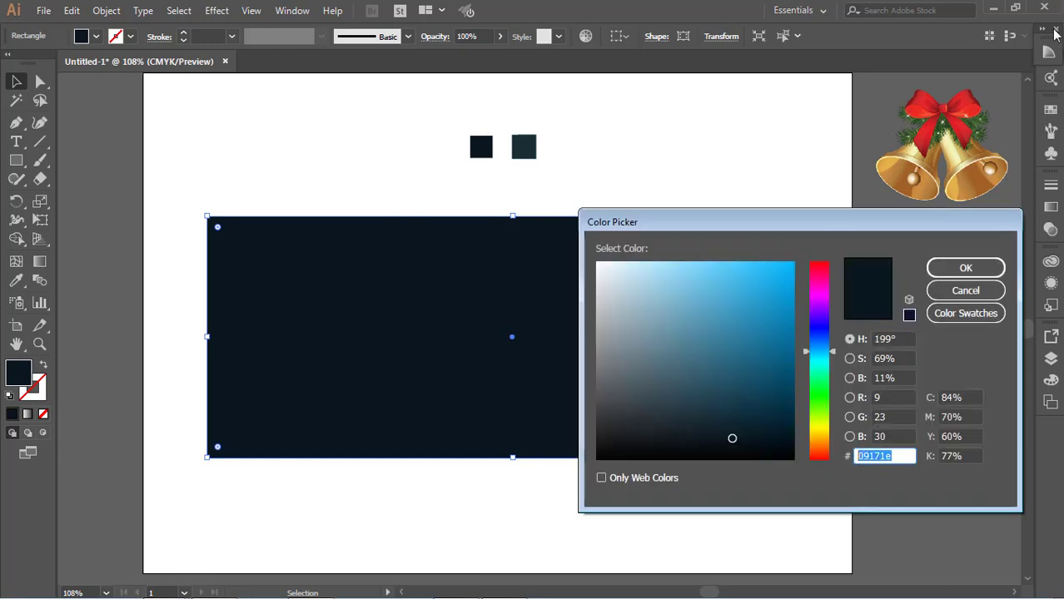
left_click(965, 267)
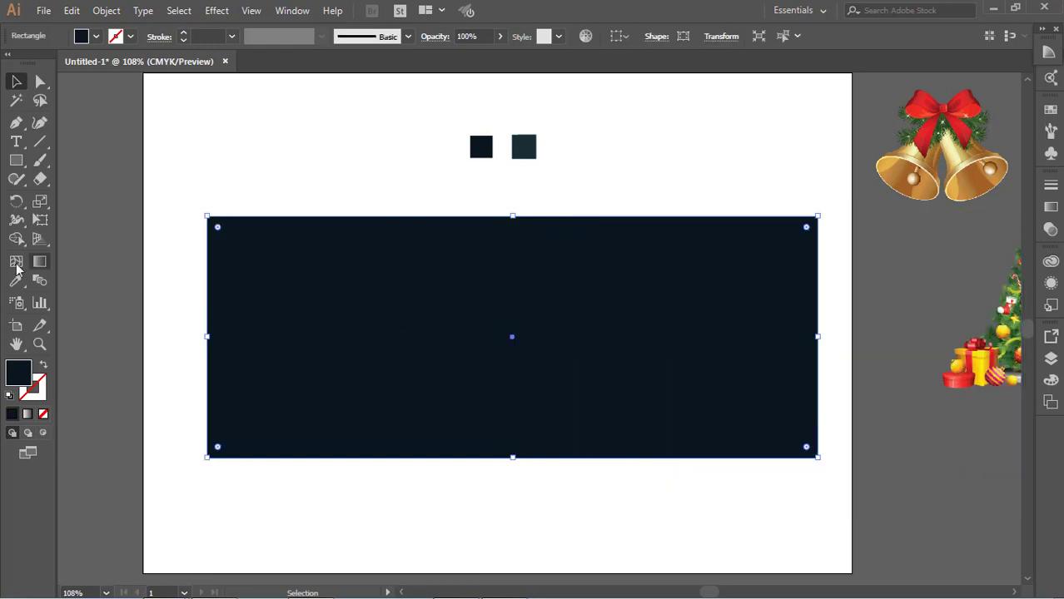
Add a gradient mesh point at the rectangle's centre and colour it from the lighter teal sample square.
left_click(16, 263)
left_click(513, 337)
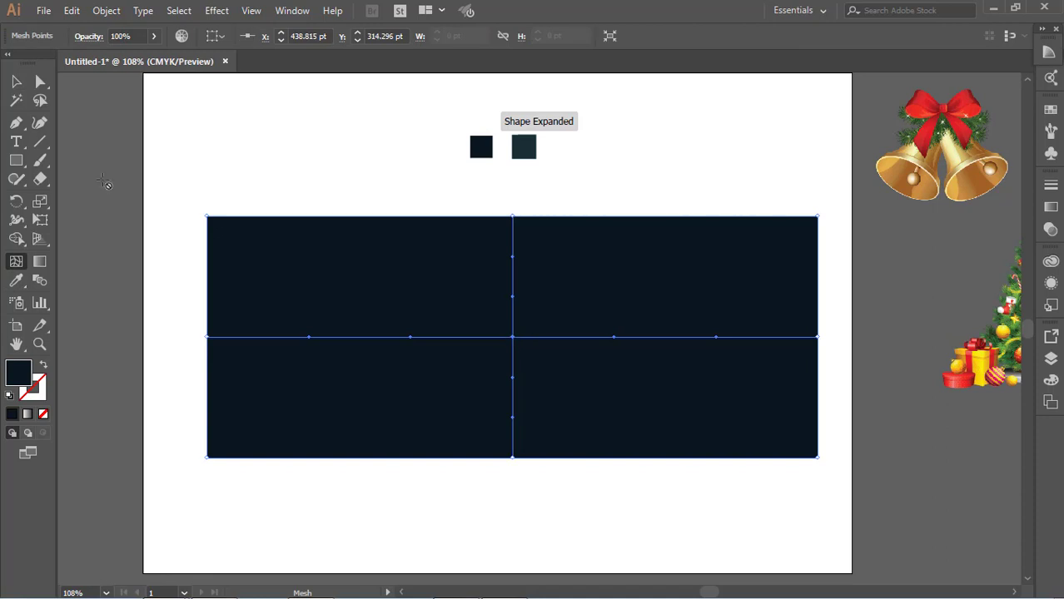
left_click(16, 281)
left_click(524, 146)
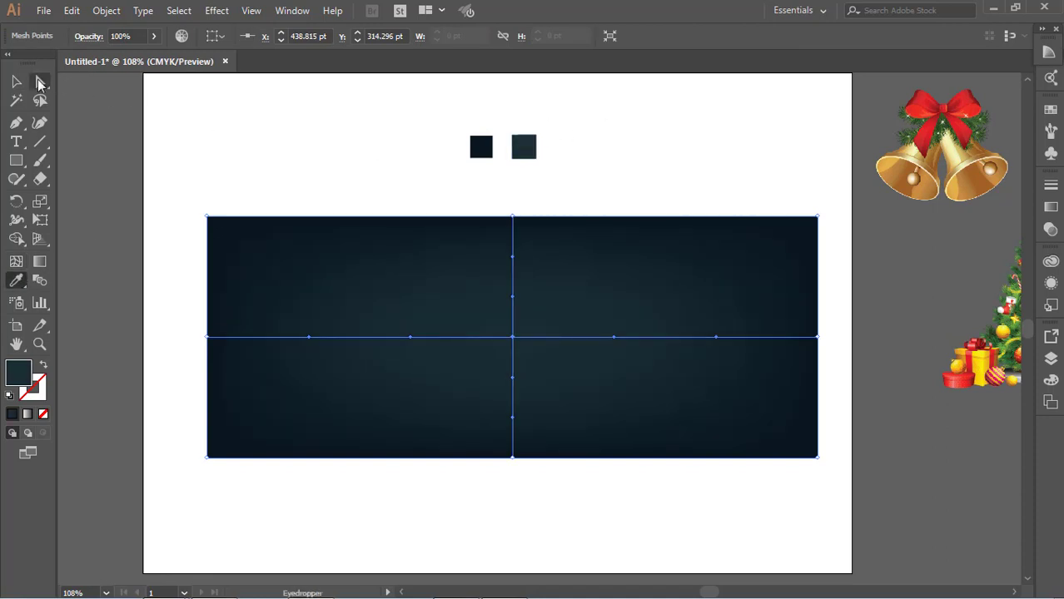
Check the hex code of the lighter teal sample square's fill in the Color Picker.
left_click(16, 81)
left_click(526, 167)
left_click(523, 148)
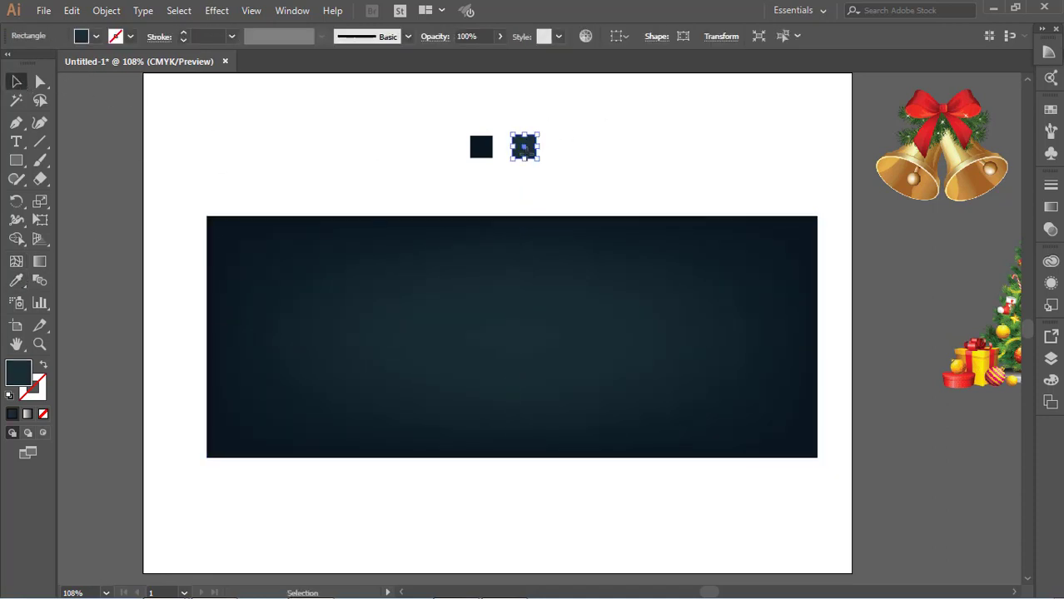
double_click(30, 369)
left_click(904, 455)
left_click(966, 267)
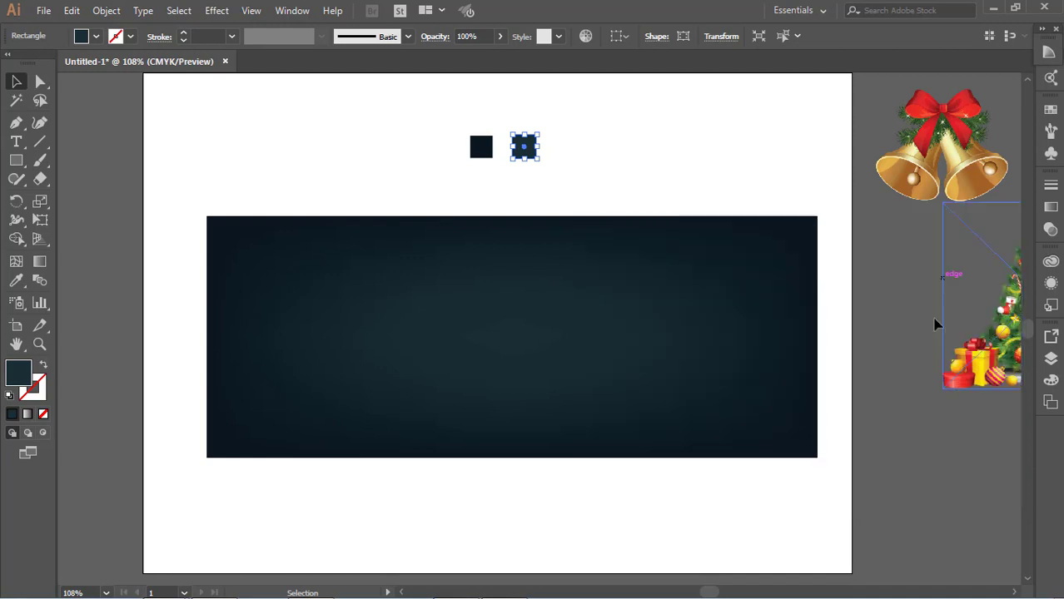
Move the dark mesh banner slightly up and left on the artboard, then deselect it.
left_click(939, 321)
left_click_drag(704, 301, 690, 291)
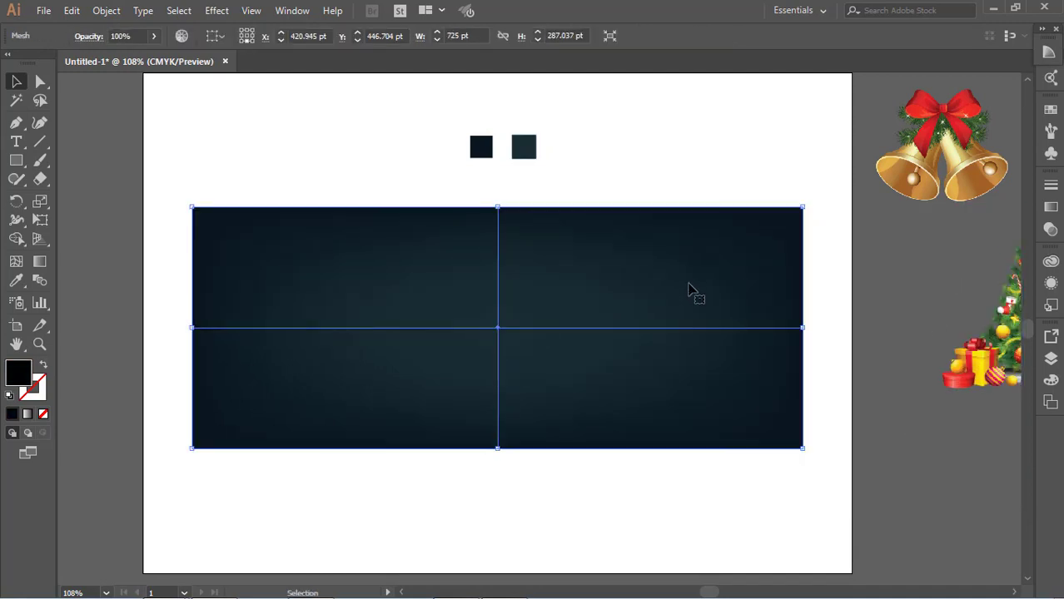
left_click(895, 387)
Draw a rectangle about 703 by 264 pt just inside the banner's edges and set its fill to None.
left_click(16, 160)
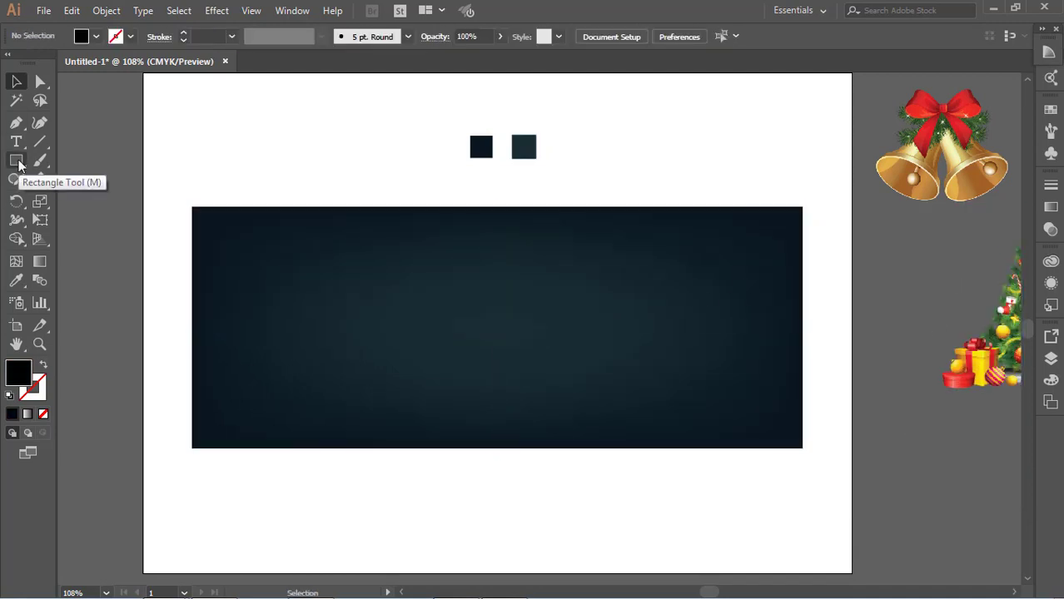
left_click_drag(203, 216, 796, 438)
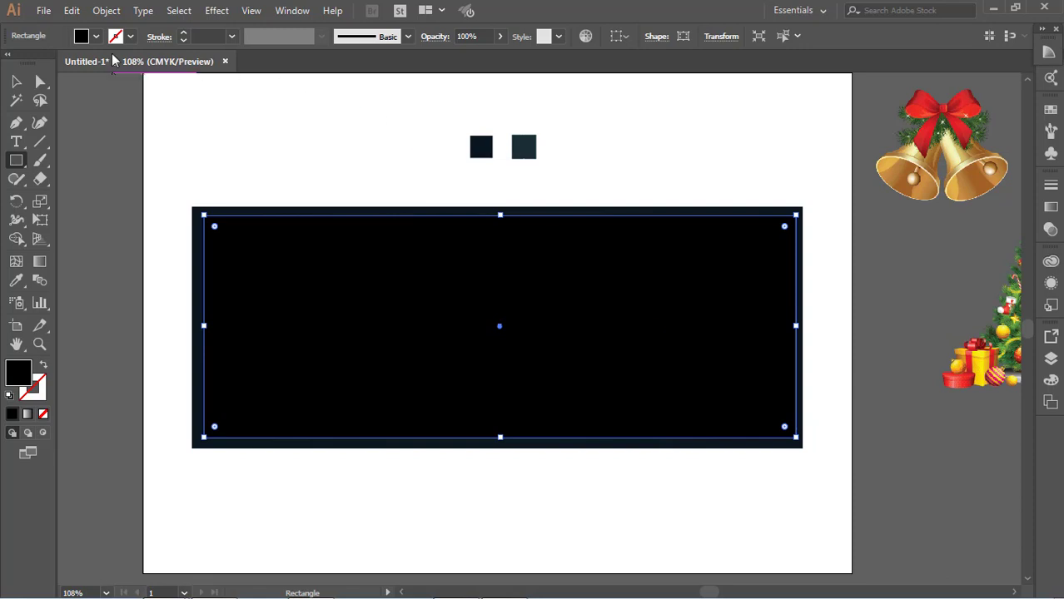
left_click(97, 37)
left_click(35, 67)
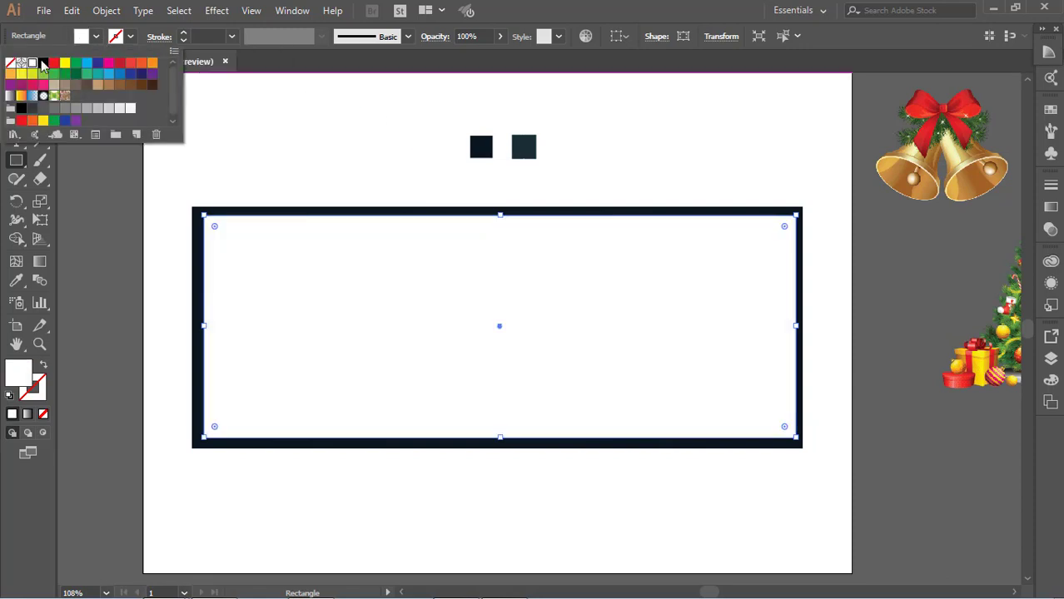
left_click(97, 39)
left_click(11, 63)
Give the inner frame rectangle a white stroke.
left_click(130, 37)
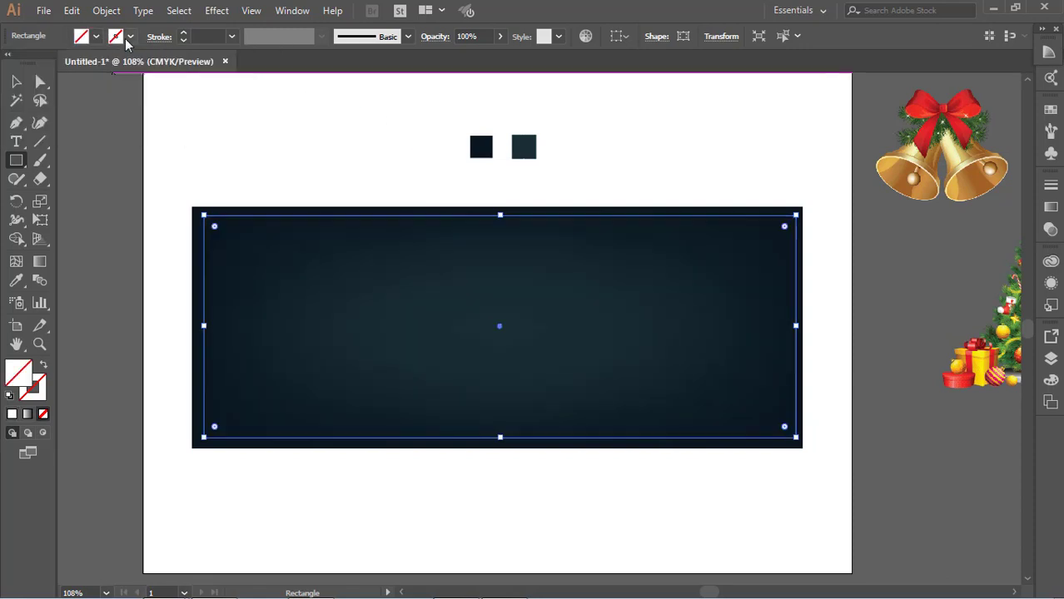
left_click(130, 38)
left_click(42, 64)
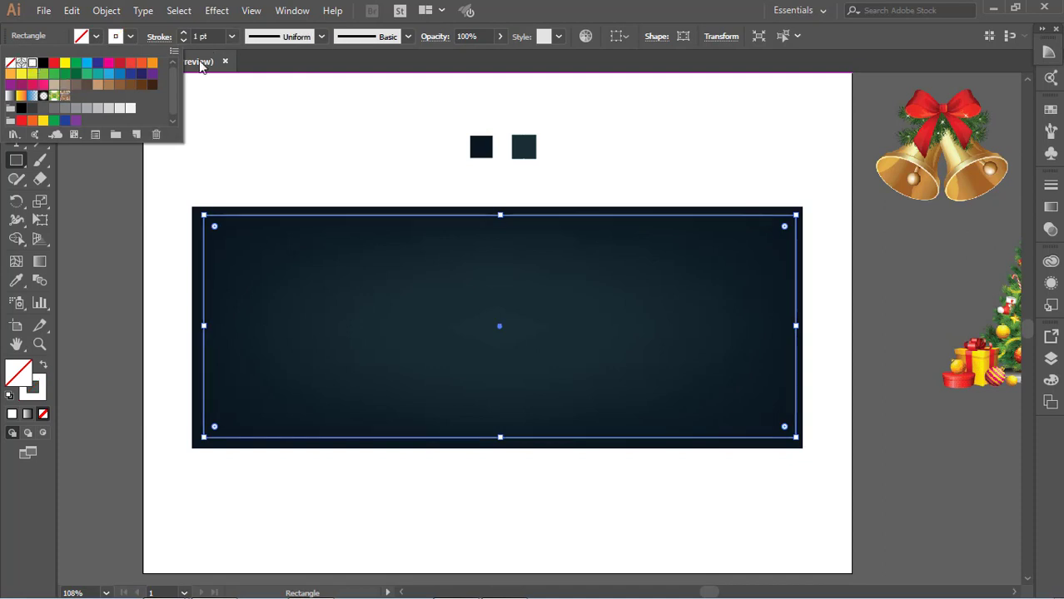
Change the document colour mode to RGB Color.
left_click(44, 10)
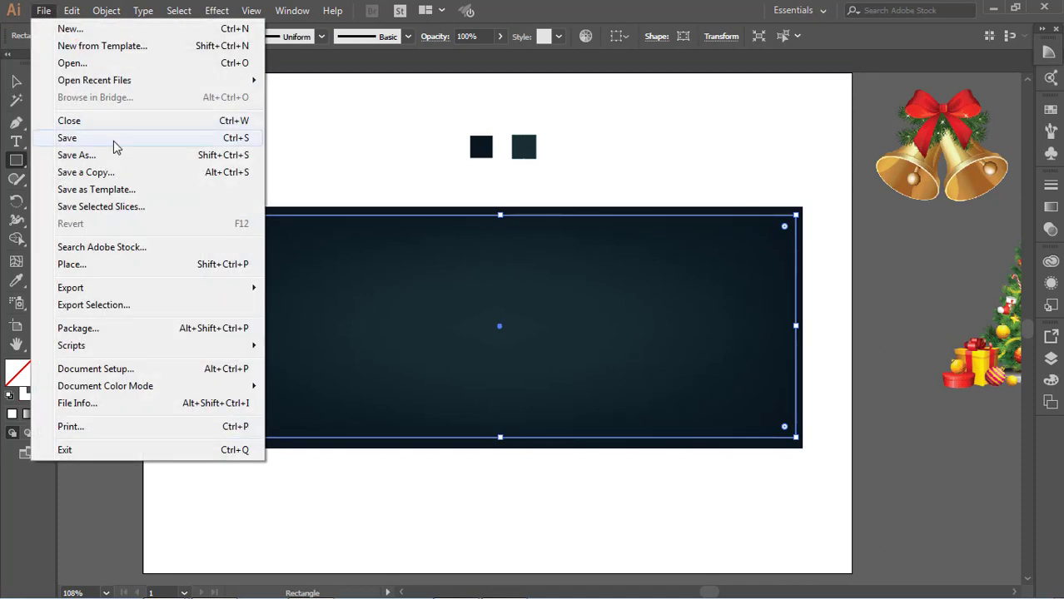
mouse_move(138, 388)
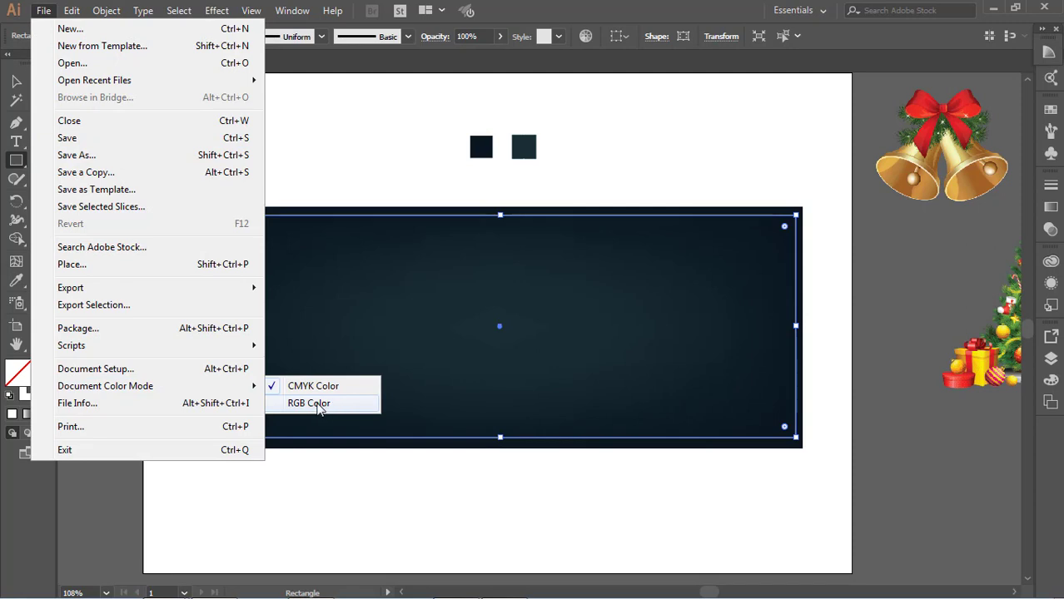
left_click(320, 405)
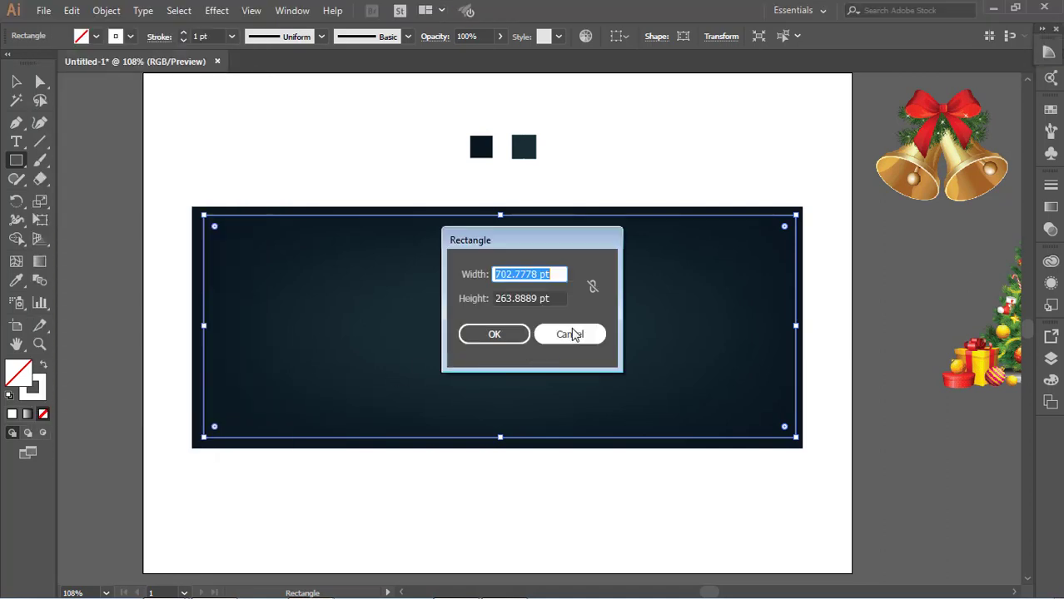
left_click(571, 335)
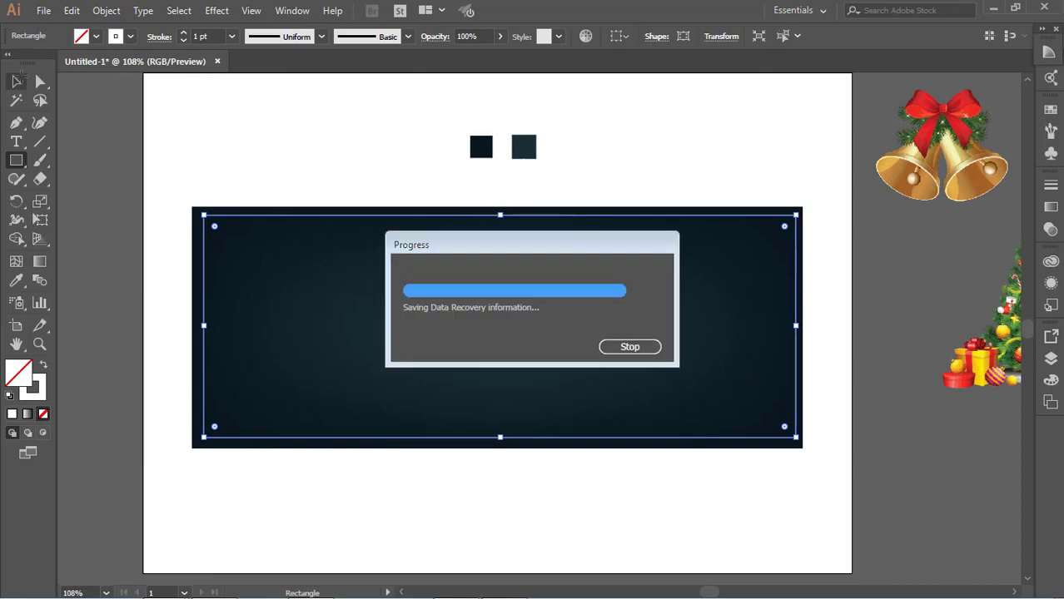
key("v")
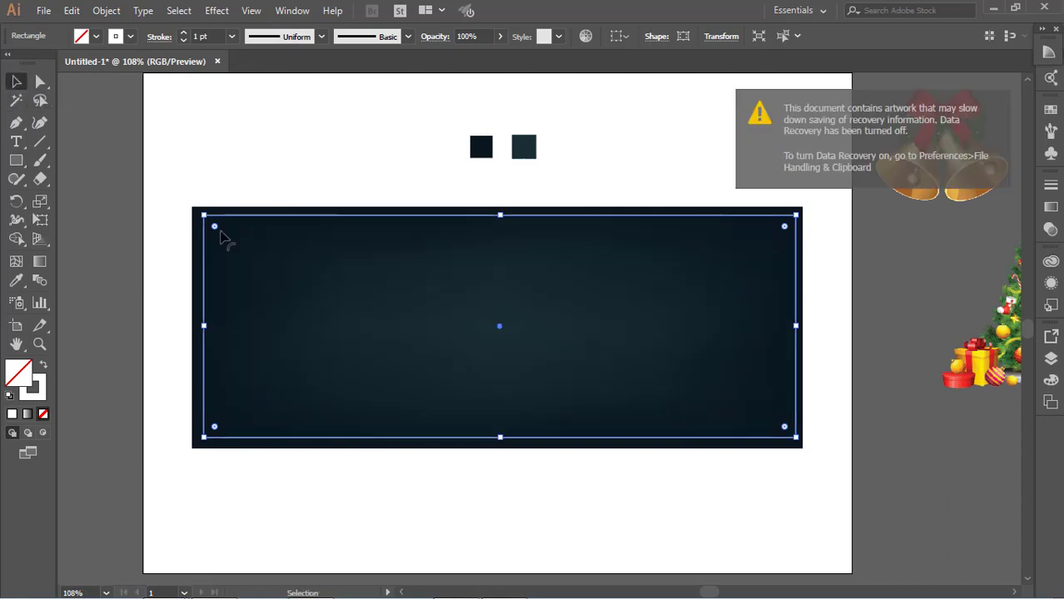
left_click(620, 518)
left_click(363, 285)
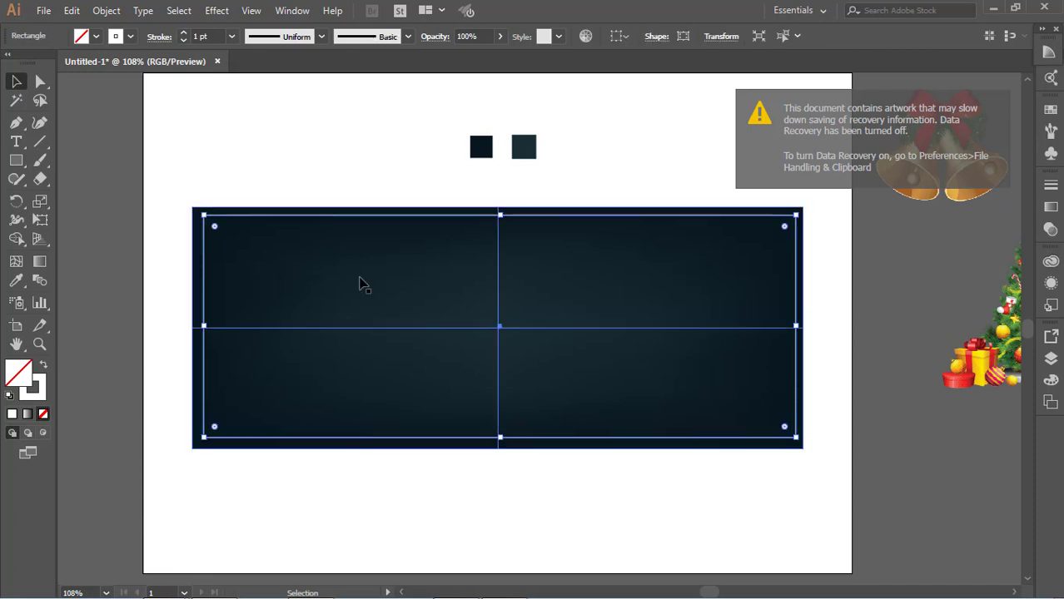
left_click(130, 36)
left_click(320, 36)
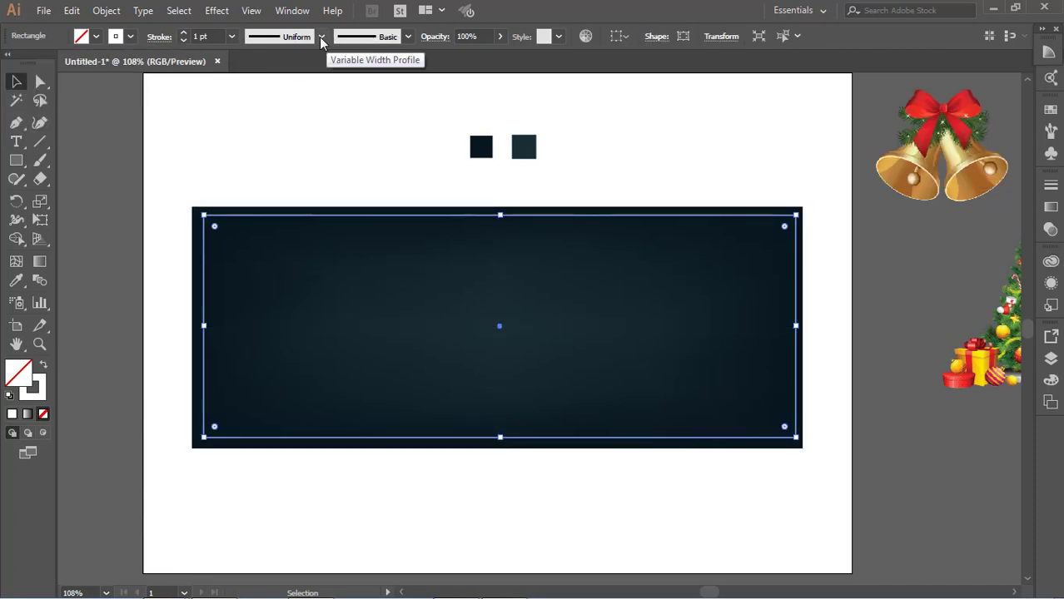
left_click(407, 37)
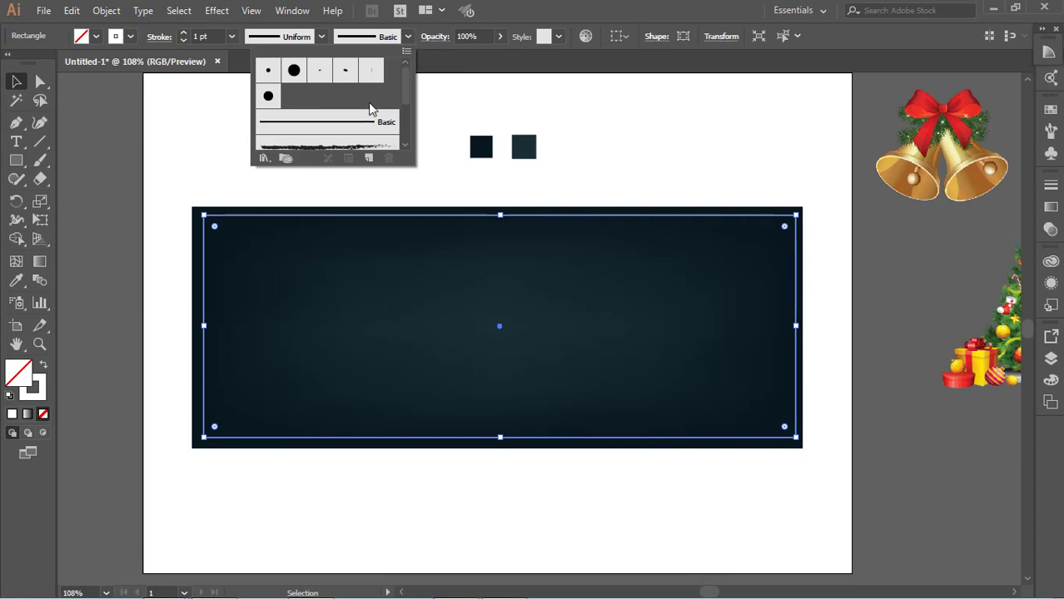
scroll(356, 112, "down", 3)
scroll(356, 106, "up", 5)
left_click(497, 93)
left_click(368, 123)
left_click(368, 215)
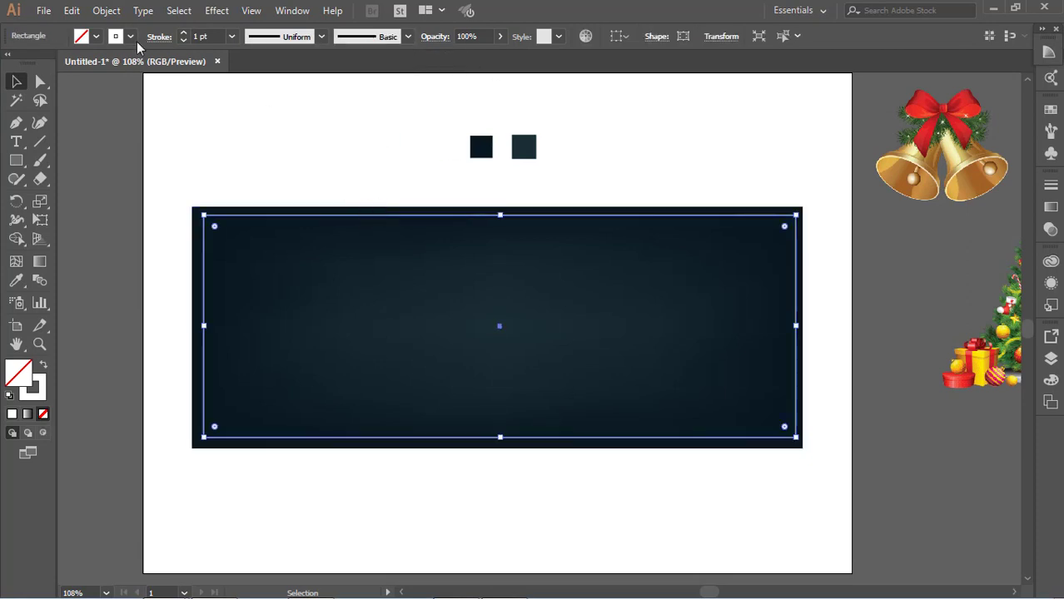
Set the white frame's stroke weight to 2 pt.
left_click(131, 37)
left_click(232, 37)
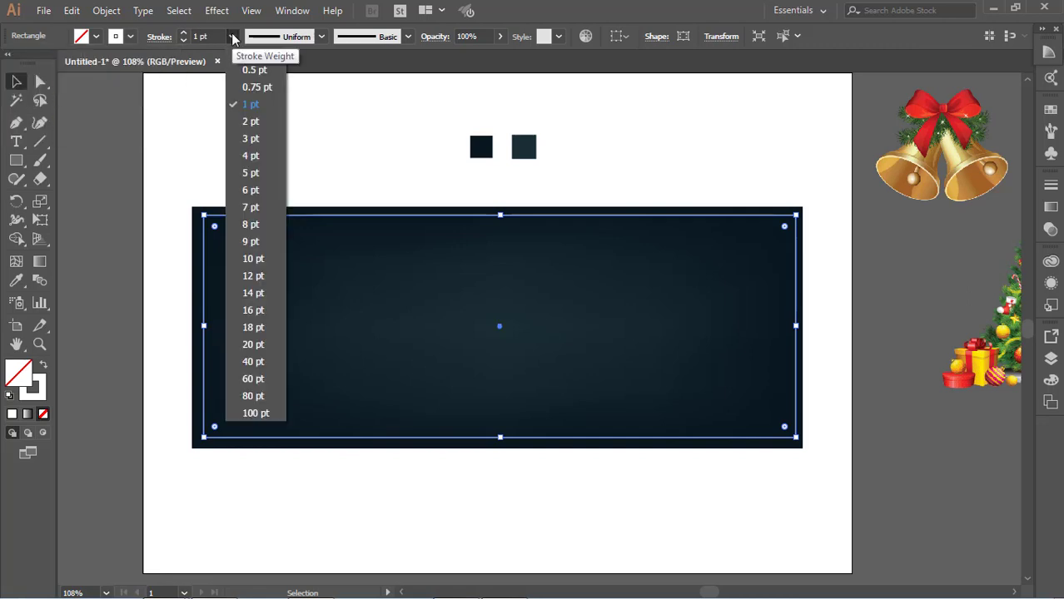
left_click(254, 121)
Nudge the white frame down and sideways until it sits evenly within the banner, then deselect it.
left_click(347, 178)
left_click(534, 437)
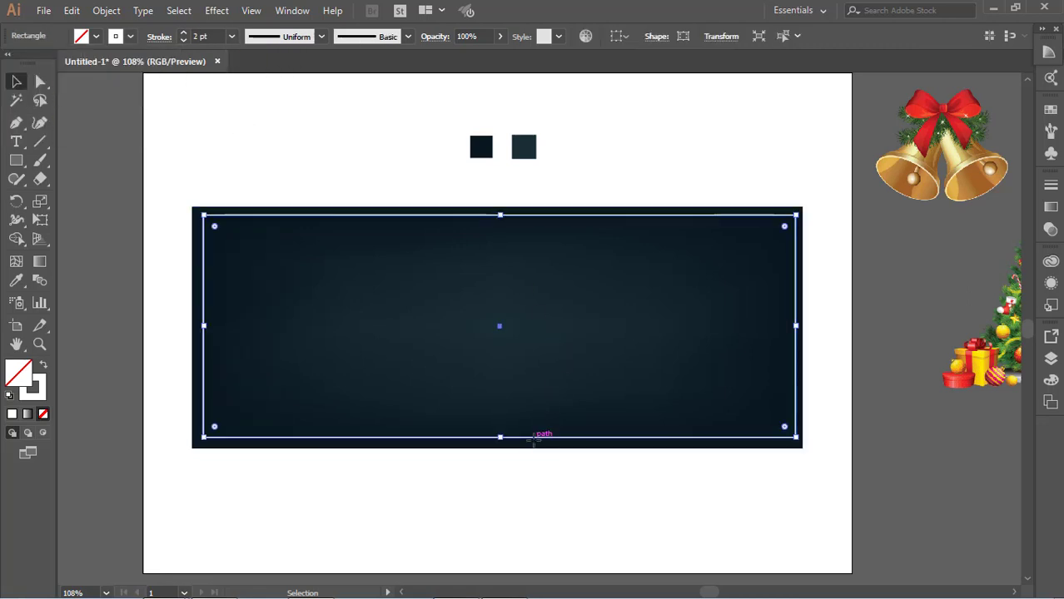
key("Down")
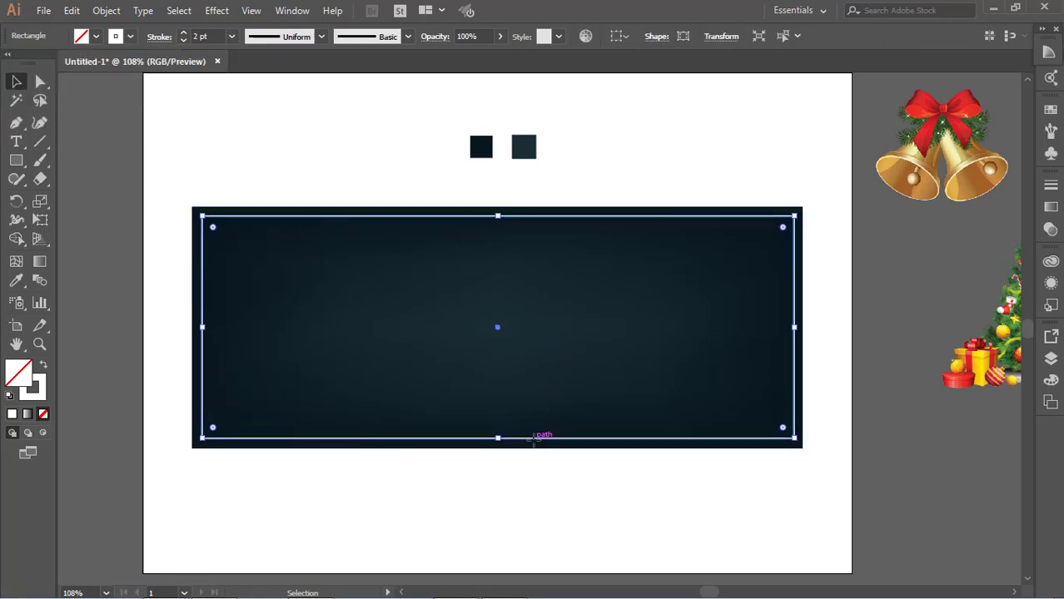
key("Left")
key("Right")
left_click(456, 494)
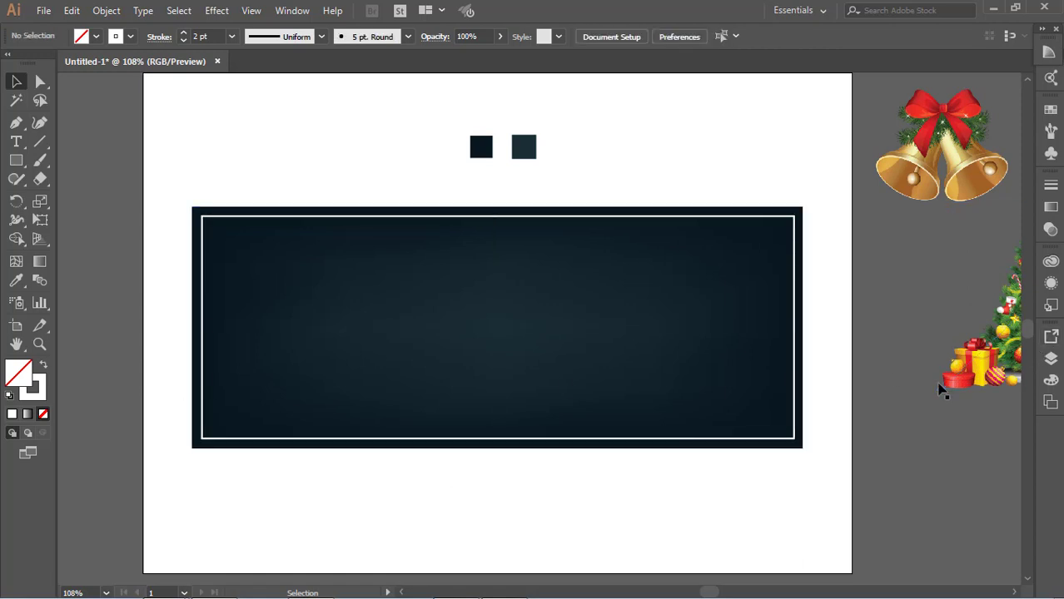
Move the snow image onto the banner and bring it to the front.
left_click_drag(977, 432, 548, 423)
left_click_drag(846, 292, 155, 324)
left_click_drag(359, 474, 929, 493)
right_click(783, 365)
mouse_move(824, 492)
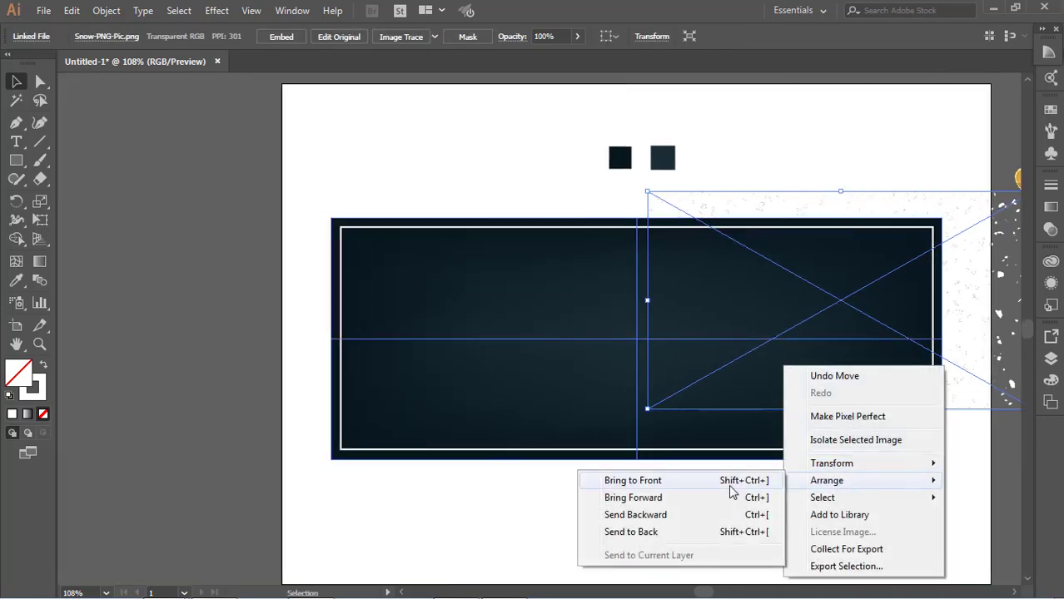
left_click(724, 479)
Align the snow image with the banner's upper-left corner and enlarge it to the banner's full height.
left_click(874, 533)
left_click_drag(850, 383, 534, 410)
left_click_drag(718, 436, 762, 459)
left_click(791, 491)
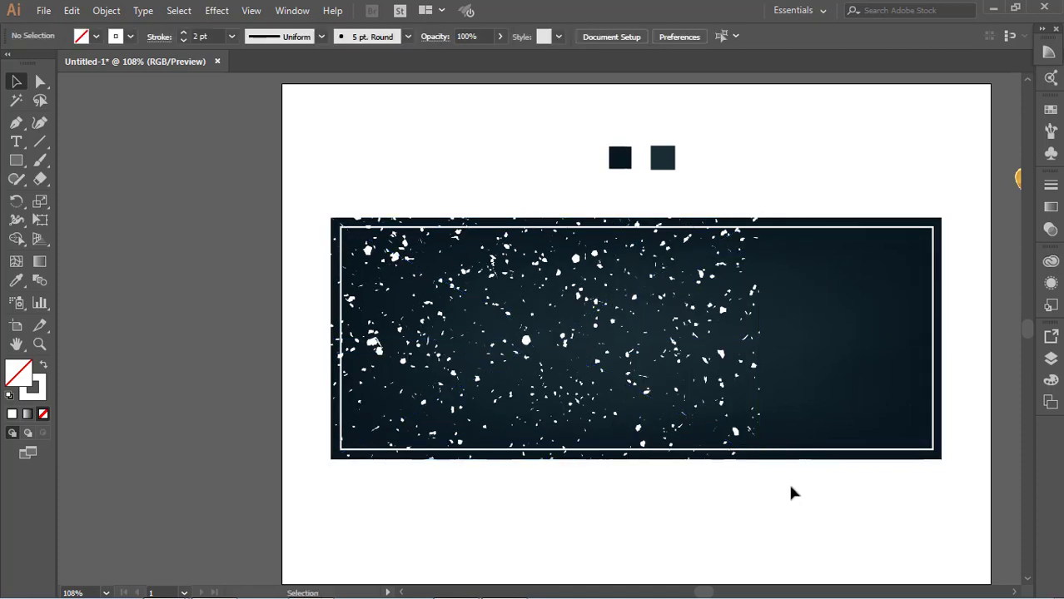
Duplicate the snow image directly to its right so that snow covers the rest of the banner.
scroll(606, 447, "right", 5)
left_click(475, 385)
left_click_drag(462, 358, 891, 360)
left_click(738, 512)
Nudge the duplicated snow image up until it lines up with the banner's upper edge.
left_click(757, 431)
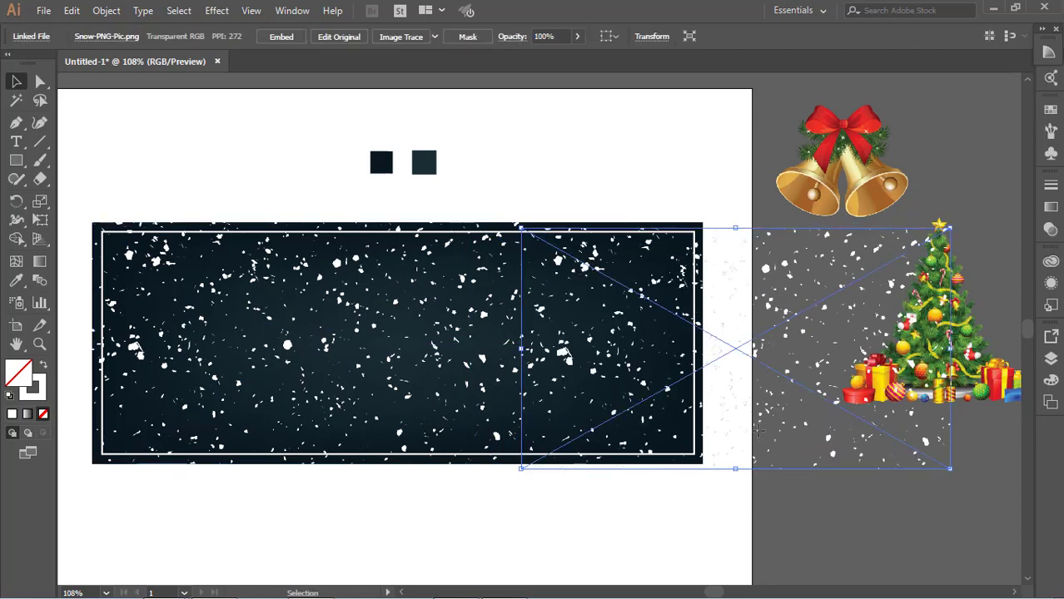
key("Up")
key("Up")
key("Up")
key("Up")
key("Up")
key("Up")
key("Up")
key("Down")
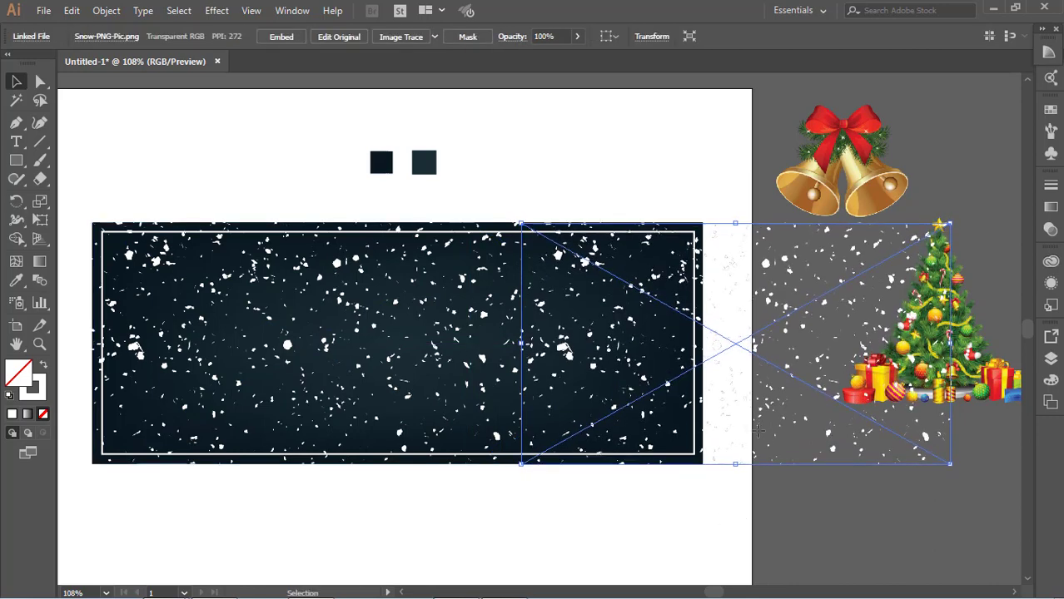
left_click(558, 581)
left_click(584, 448)
left_click(530, 513)
Group the two snow images together and deselect them.
left_click(616, 362)
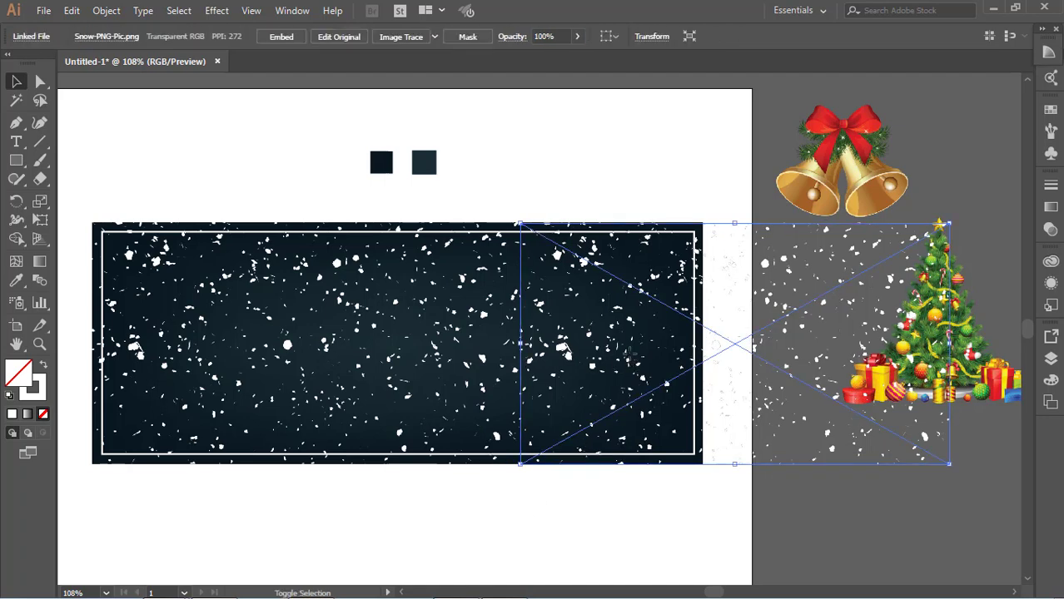
left_click(400, 354, "shift")
key("ctrl+g")
left_click(419, 524)
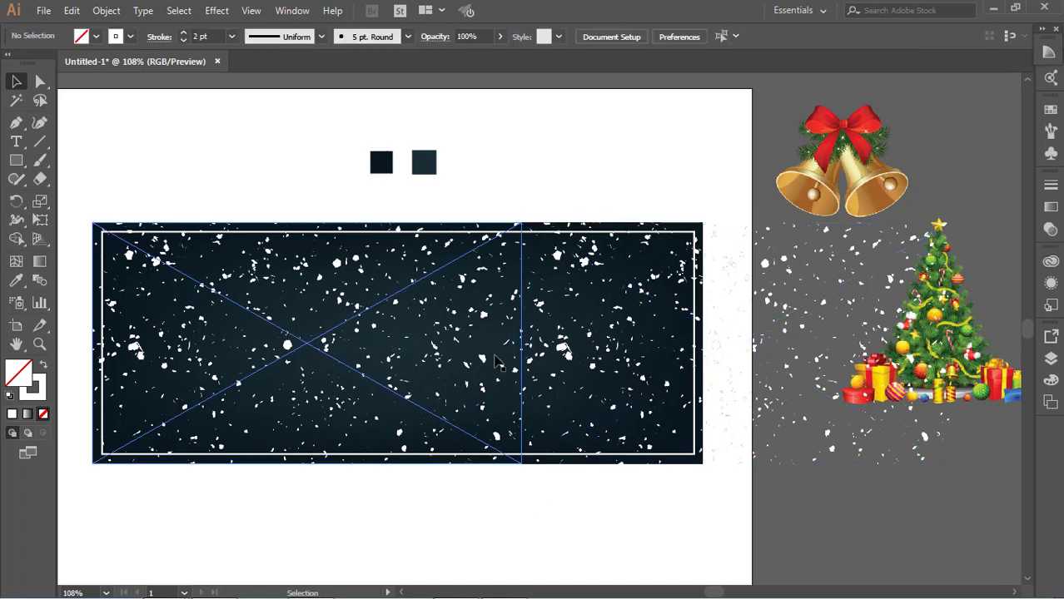
Shift the snow group left until it extends past both ends of the banner, then deselect it.
left_click(497, 361)
key("shift+Left")
key("shift+Left")
key("shift+Left")
key("shift+Left")
key("shift+Left")
key("shift+Left")
key("shift+Left")
key("shift+Left")
key("shift+Left")
key("shift+Left")
key("shift+Left")
key("shift+Left")
key("shift+Left")
key("shift+Left")
key("shift+Left")
key("shift+Left")
key("shift+Left")
key("shift+Left")
key("shift+Left")
key("shift+Left")
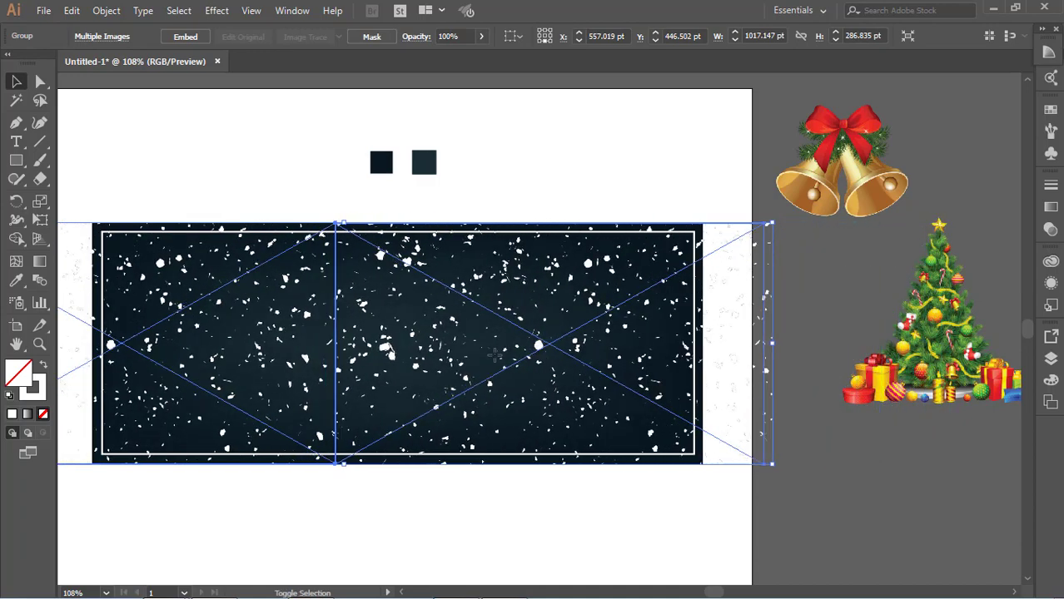
key("shift+Right")
key("shift+Right")
key("shift+Right")
key("shift+Right")
key("shift+Right")
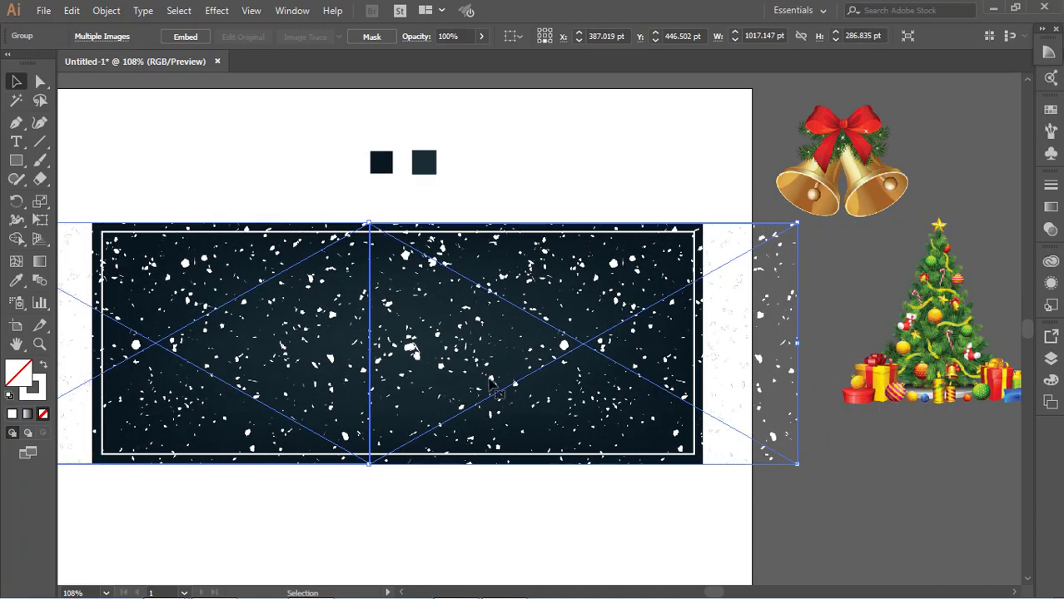
left_click(510, 550)
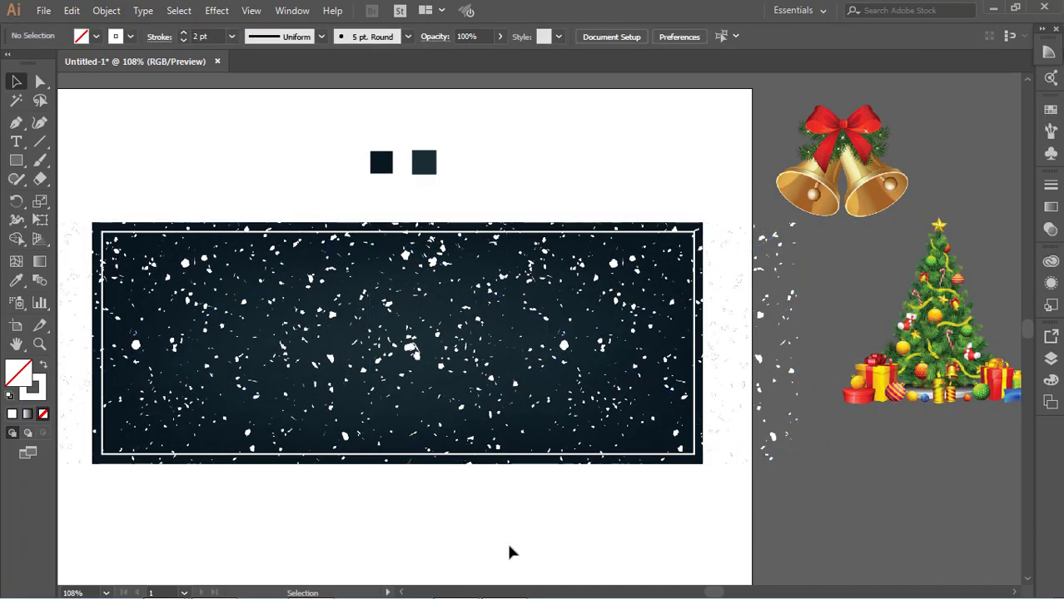
Apply a Gaussian Blur with a 5.4 pixel radius to the snow group, checking it with the preview on.
left_click(489, 328)
left_click(216, 10)
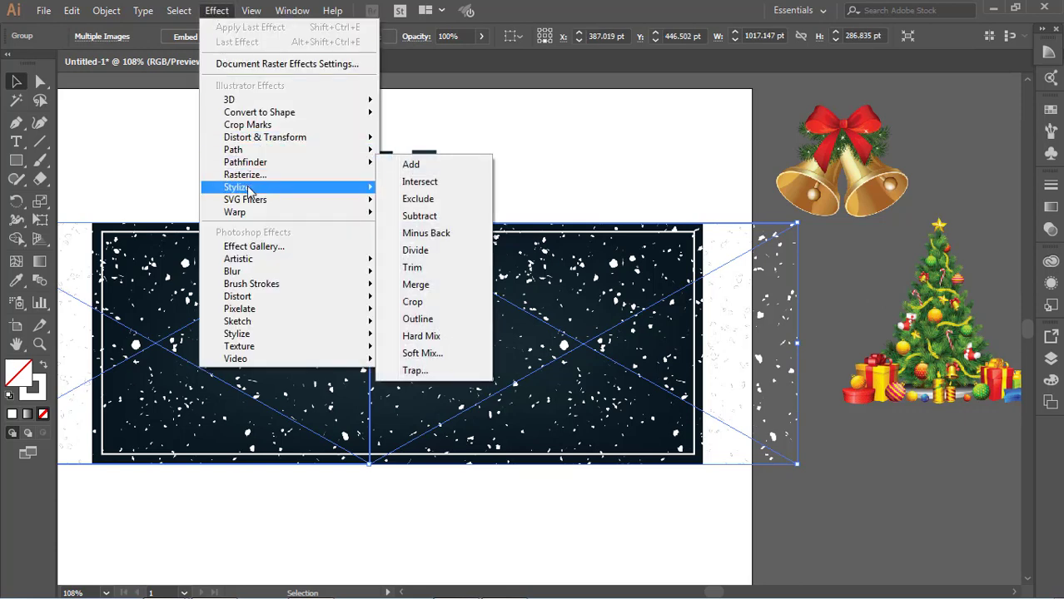
mouse_move(358, 187)
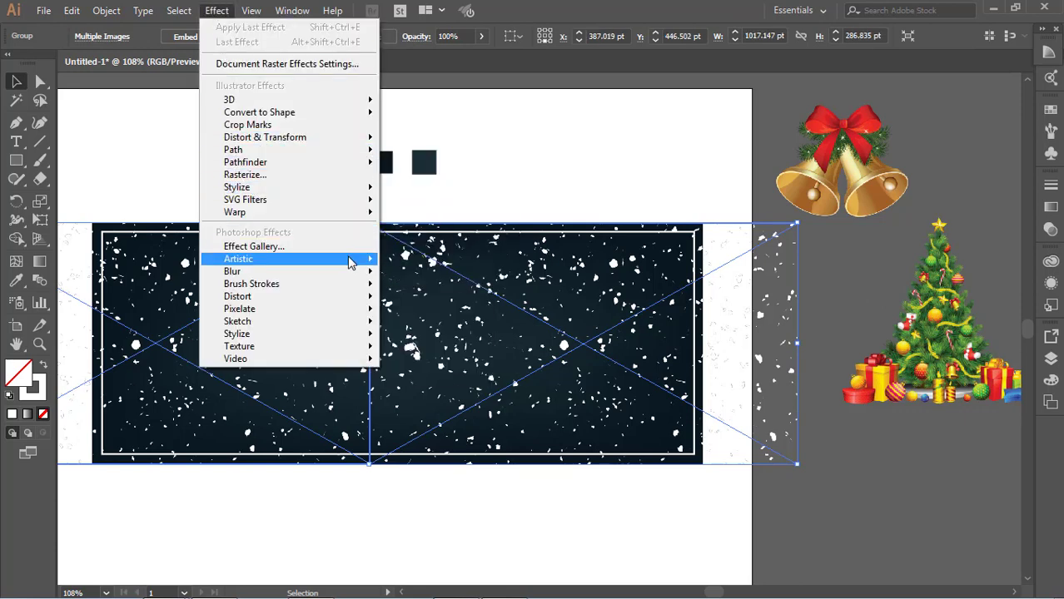
mouse_move(343, 271)
left_click(456, 275)
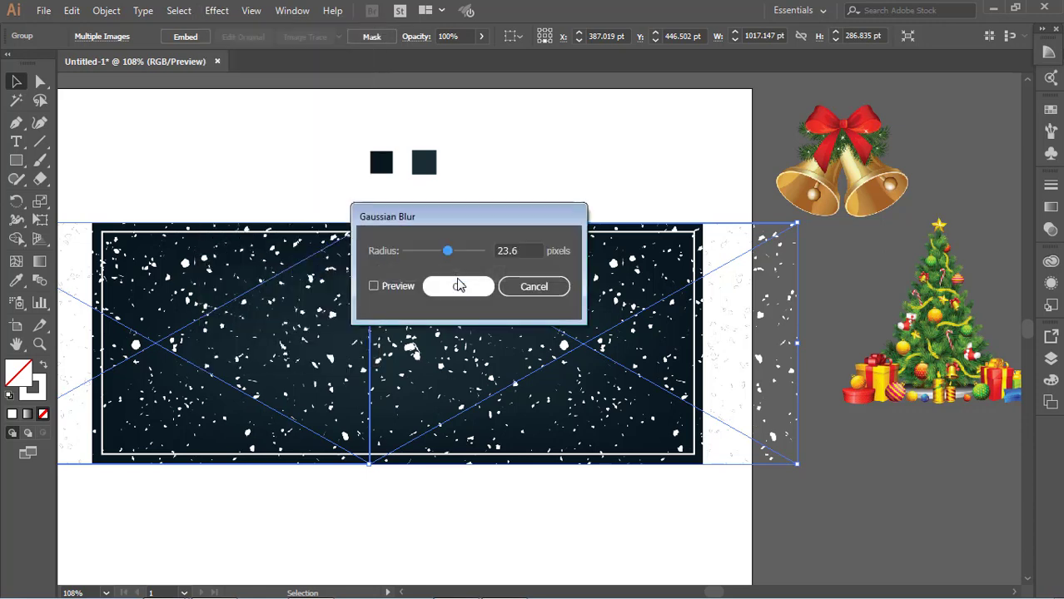
left_click(401, 285)
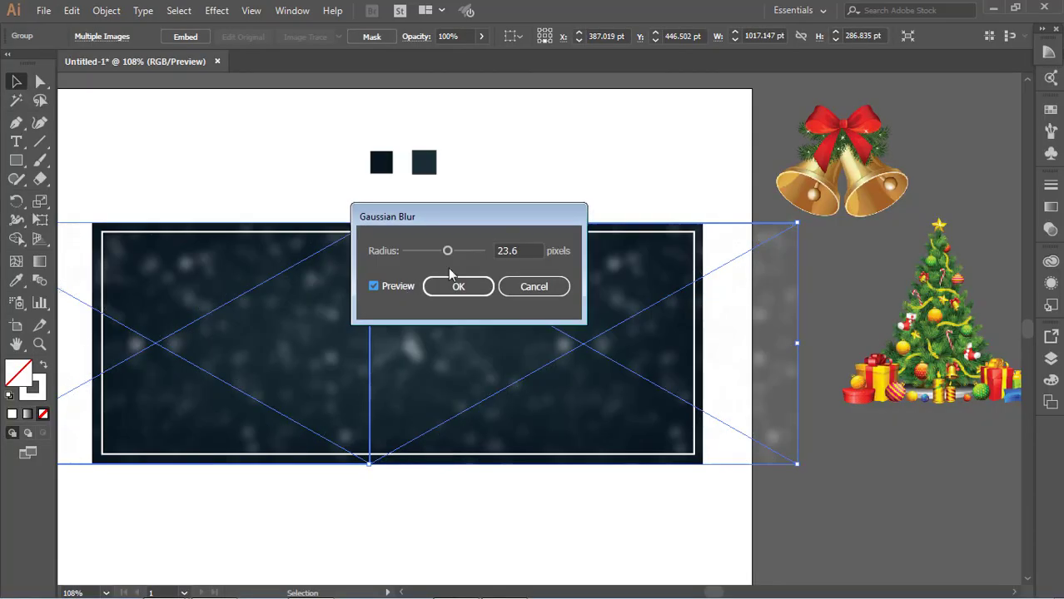
left_click_drag(447, 251, 442, 251)
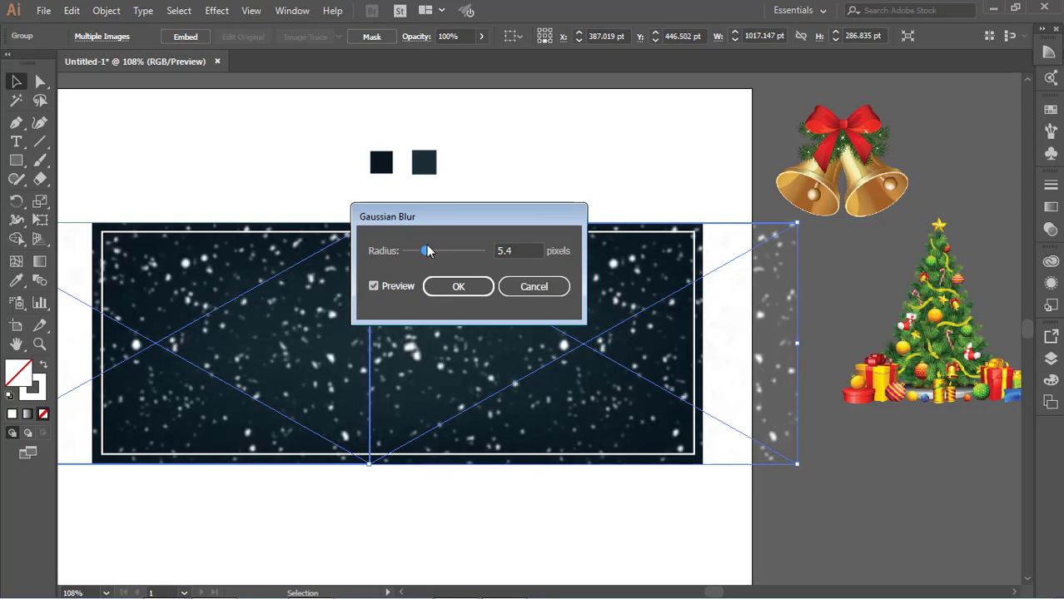
left_click(446, 287)
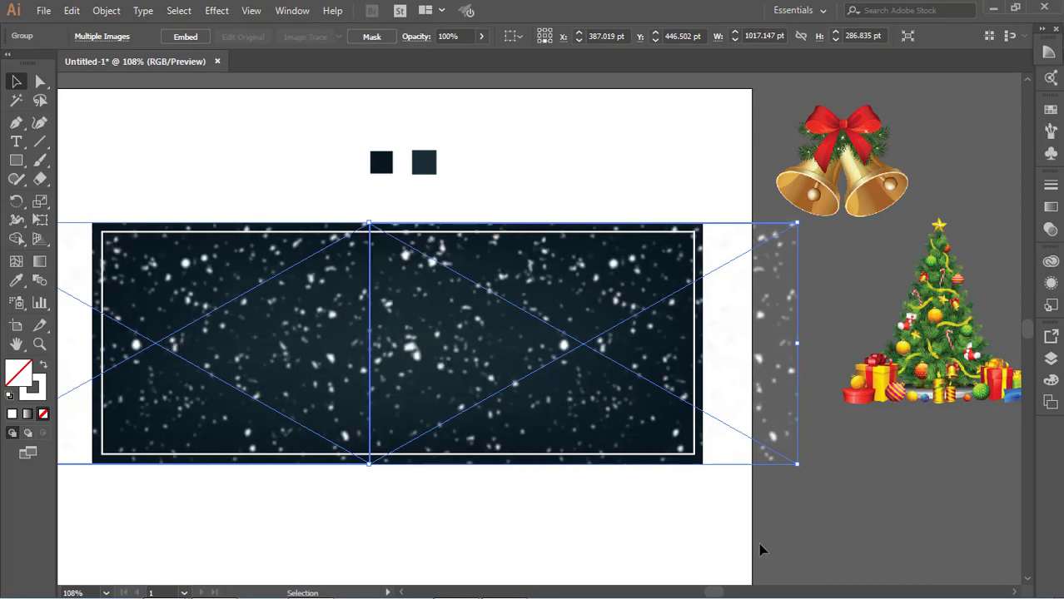
left_click(799, 548)
Reduce the snow group's opacity to 53%.
left_click(623, 388)
left_click(482, 36)
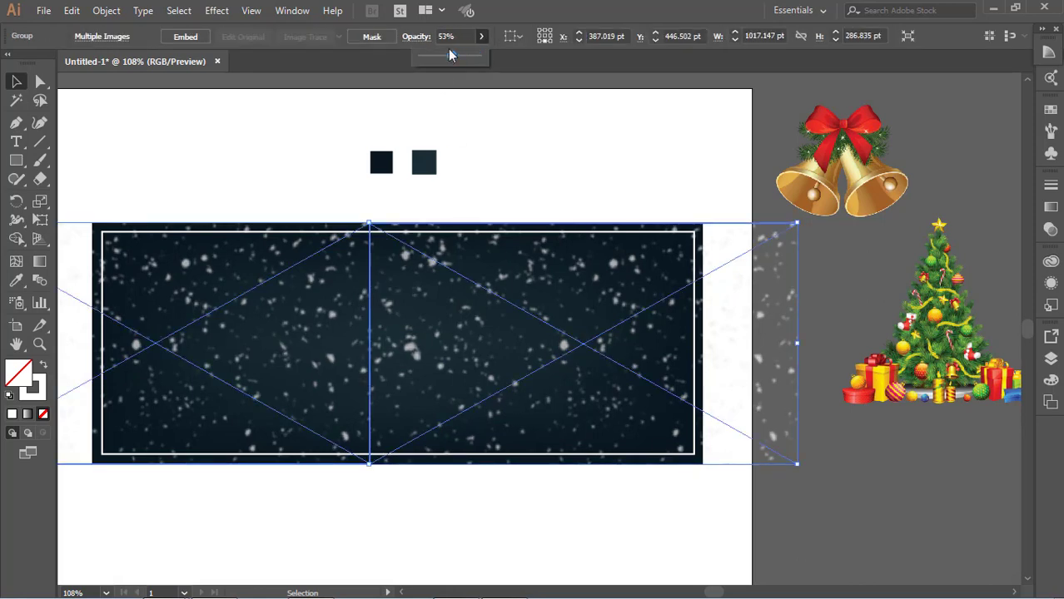
left_click(825, 503)
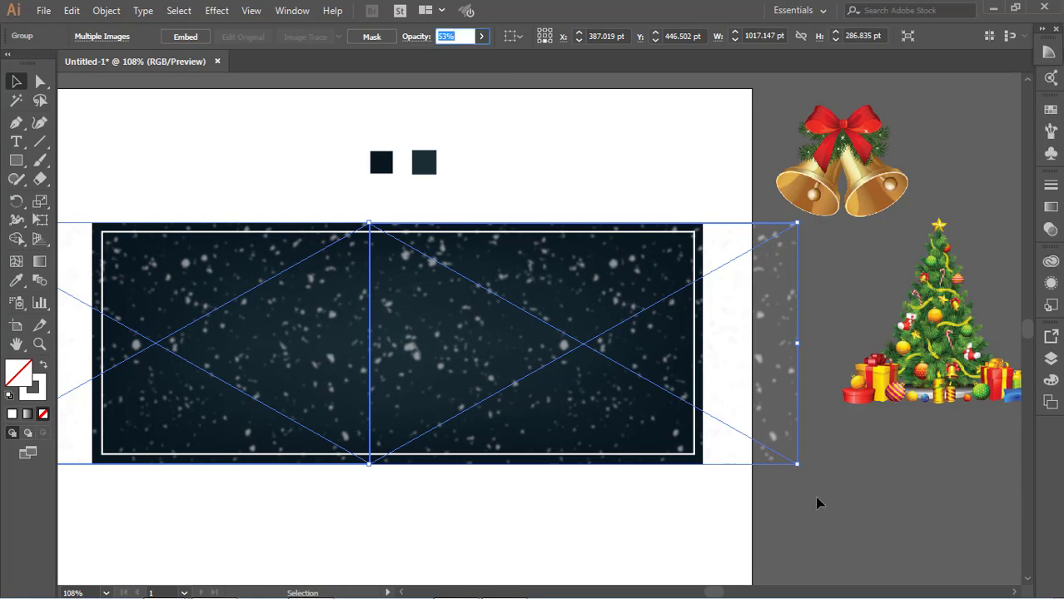
left_click(816, 498)
Move the Christmas tree image inside the left part of the banner's frame and bring it to the front.
left_click_drag(916, 388, 200, 400)
right_click(200, 400)
left_click(404, 293)
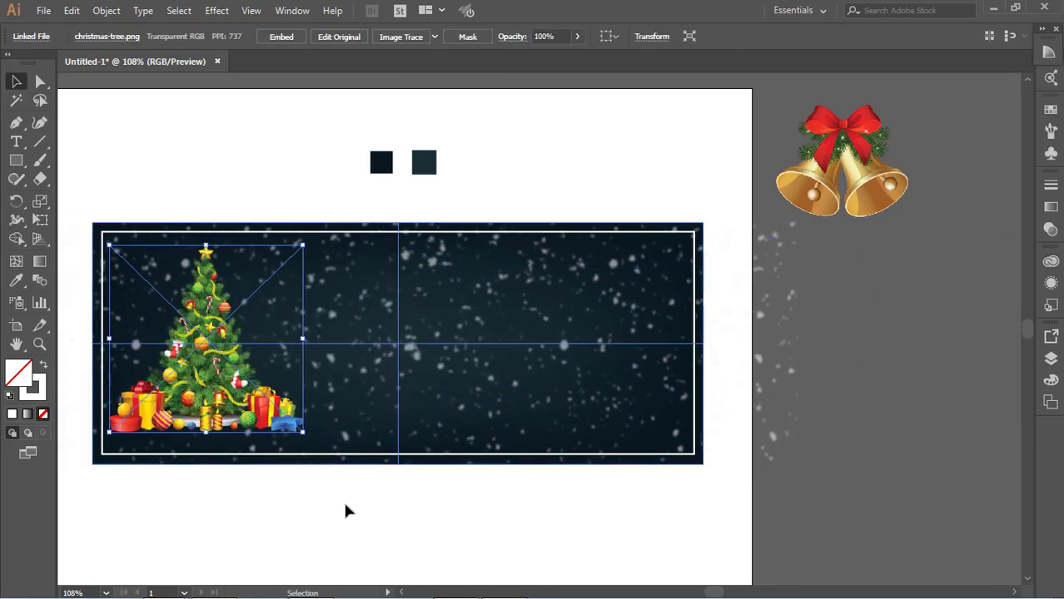
left_click(346, 509)
Enlarge the Christmas tree until it nearly fills the height of the white frame.
left_click(256, 407)
left_click_drag(303, 432, 321, 454)
left_click_drag(320, 246, 324, 238)
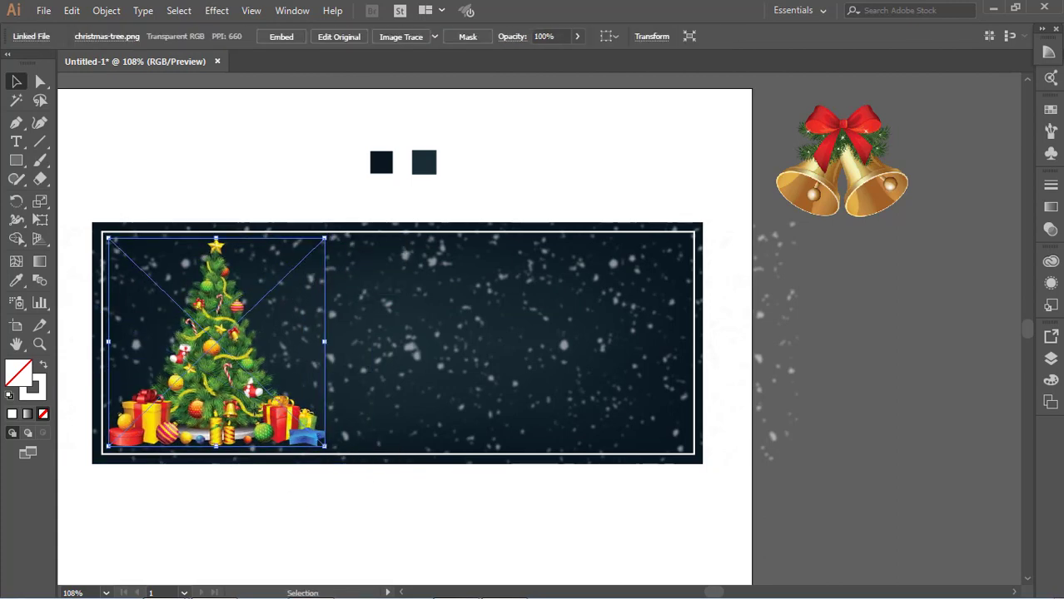
left_click(758, 420, "shift")
left_click(897, 227)
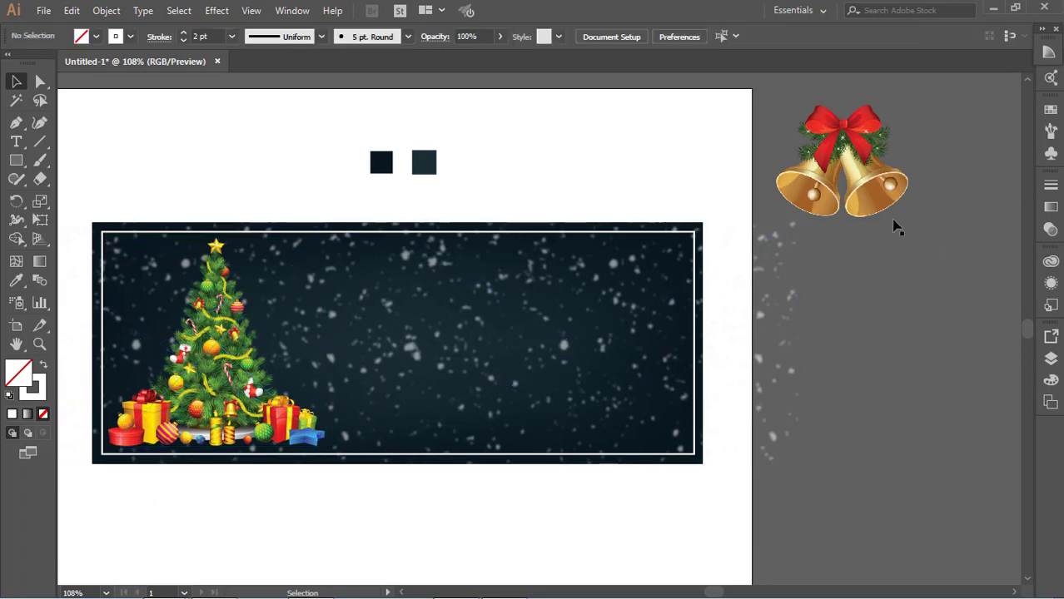
Try to place the Santa image on the right half of the banner.
left_click_drag(931, 374, 534, 336)
left_click_drag(890, 501, 174, 284)
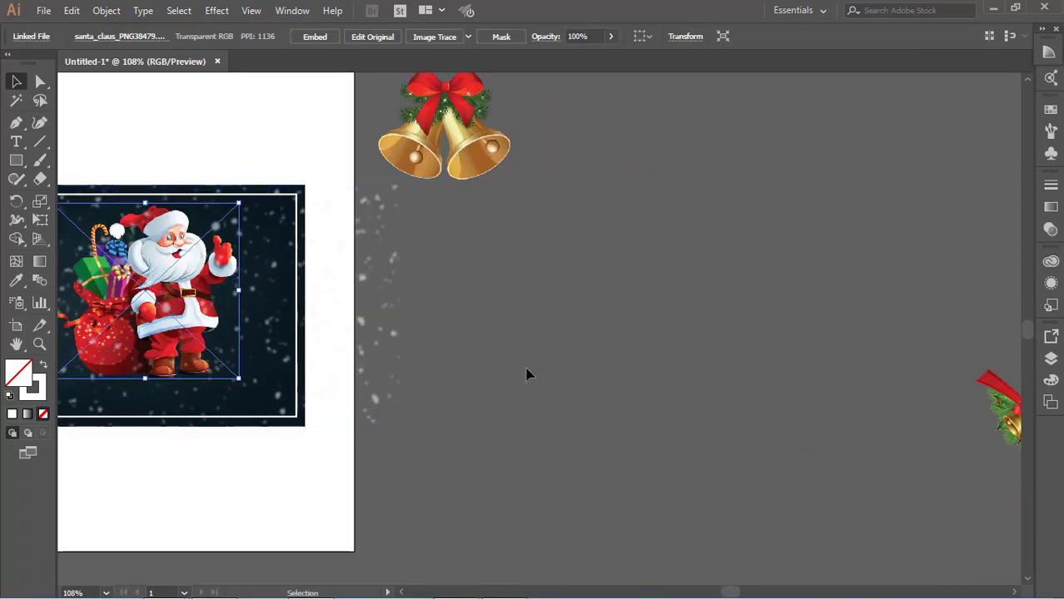
left_click_drag(456, 356, 931, 356)
left_click_drag(638, 313, 553, 317)
key("ctrl+[")
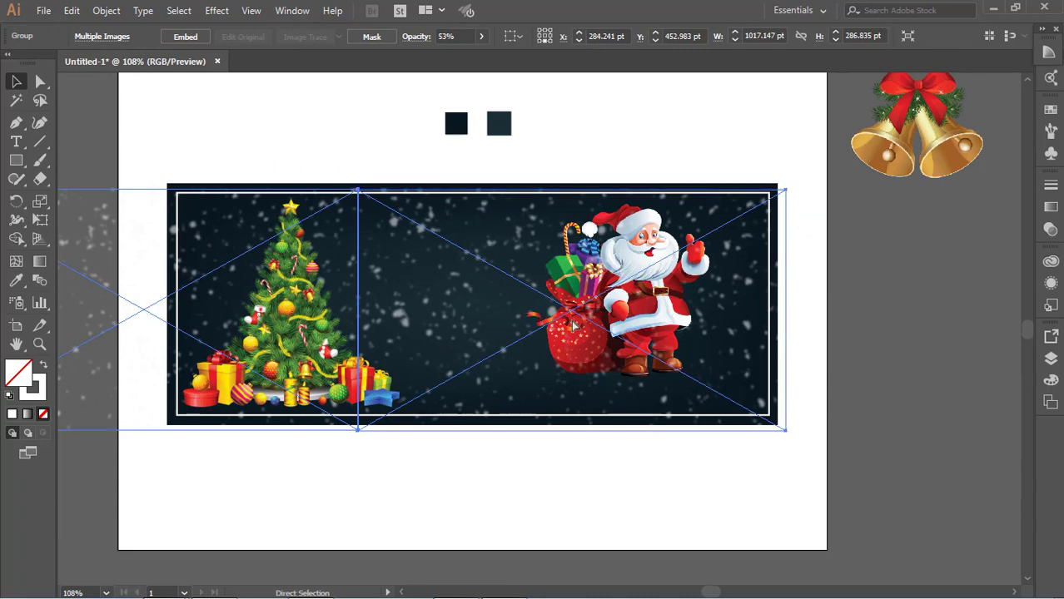
key("ctrl+z")
key("ctrl+z")
left_click(901, 478)
Set the snow group's opacity back to 100% and deselect it.
left_click_drag(981, 426, 719, 420)
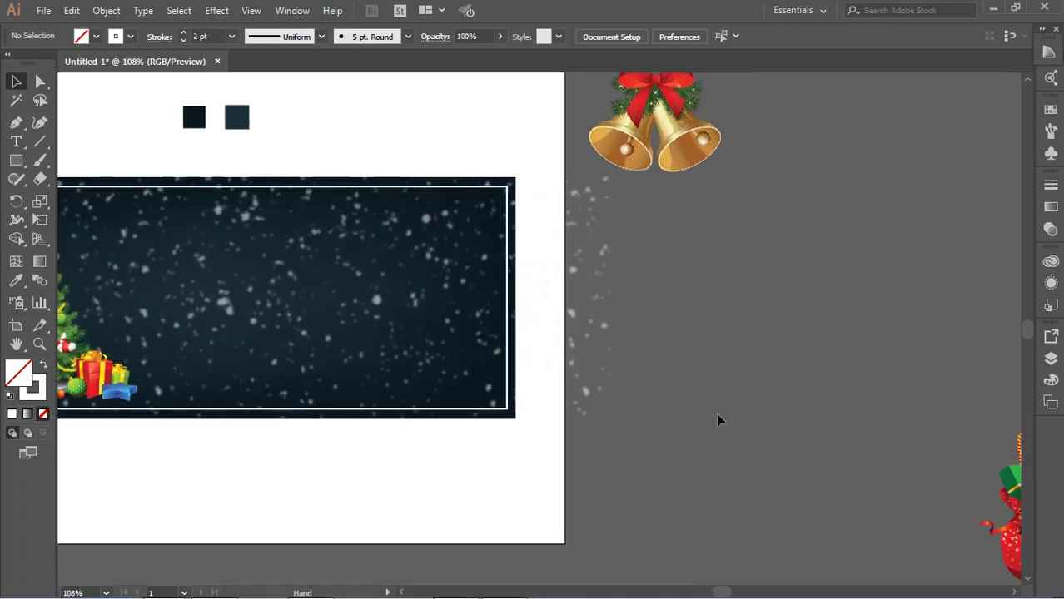
left_click(588, 356)
left_click(481, 37)
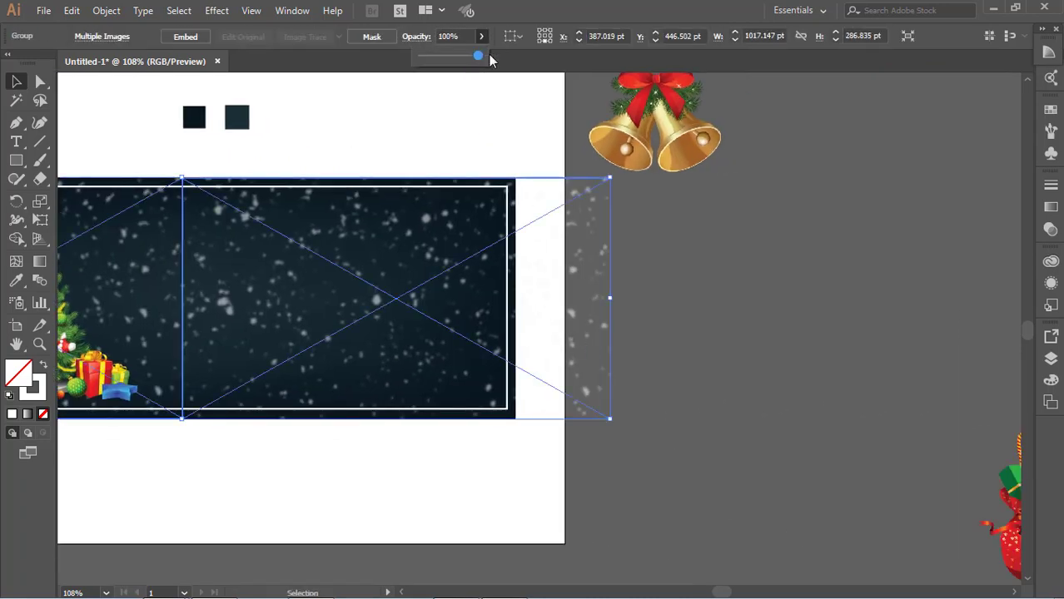
left_click(761, 414)
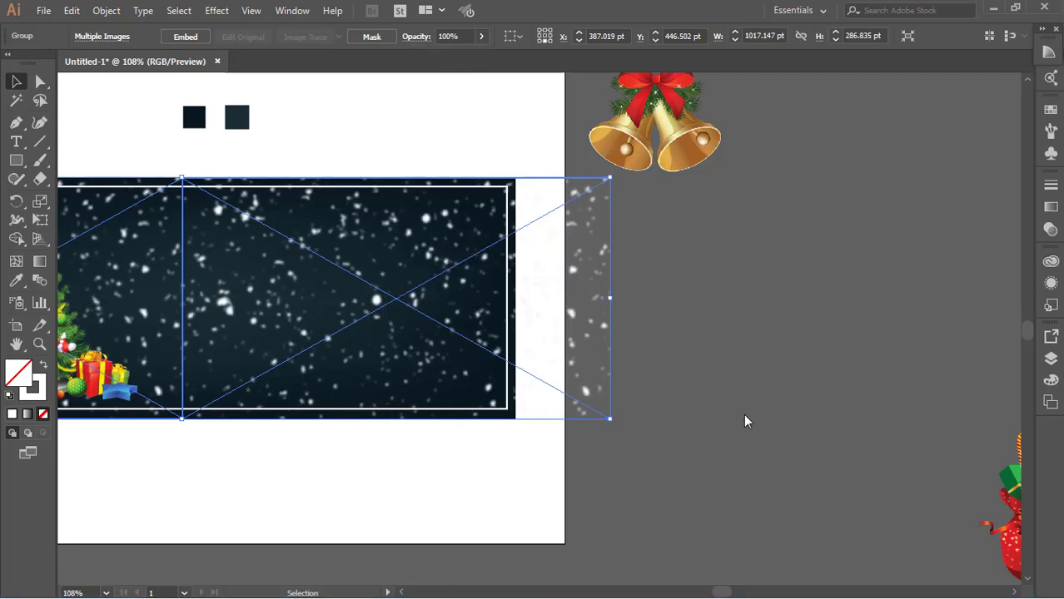
left_click(742, 418)
Try to position the Santa image at the banner's lower-right end.
left_click_drag(308, 274, 525, 285)
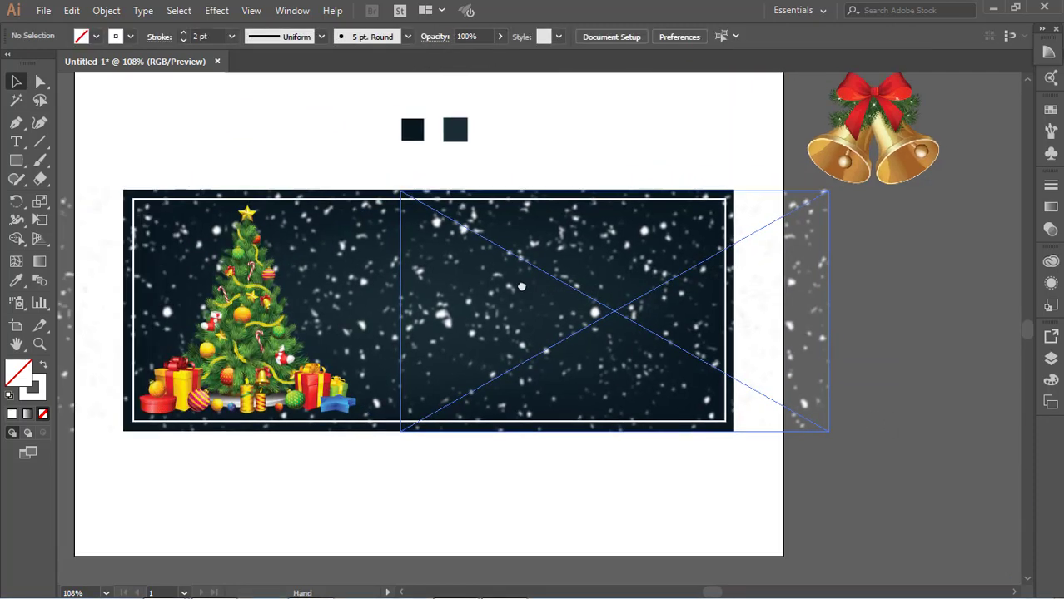
left_click_drag(824, 417, 401, 336)
left_click_drag(881, 456, 263, 280)
left_click_drag(268, 349, 751, 458)
left_click_drag(740, 383, 544, 348)
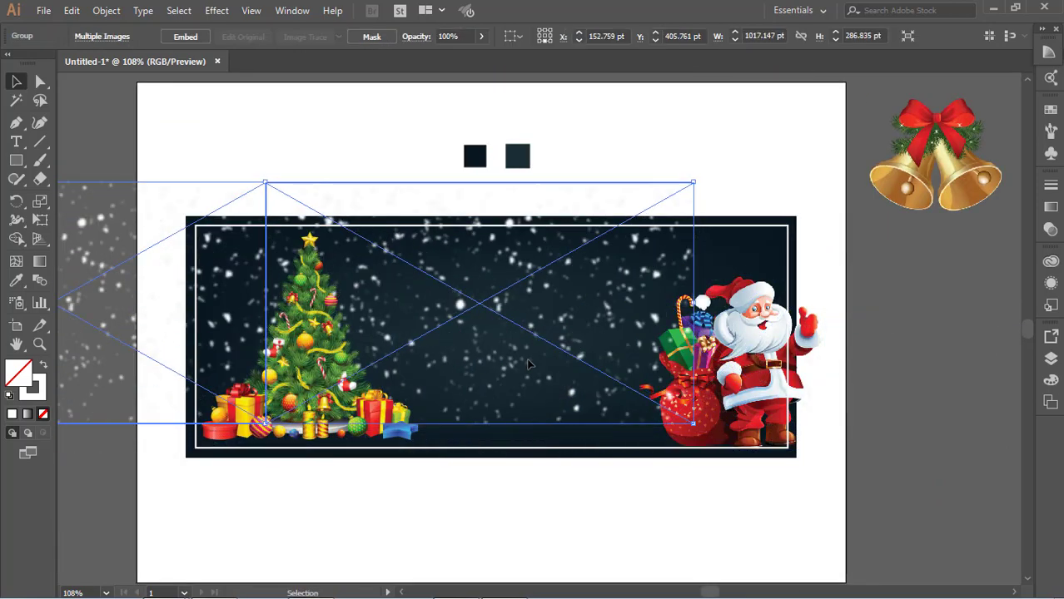
key("ctrl+z")
left_click(940, 503)
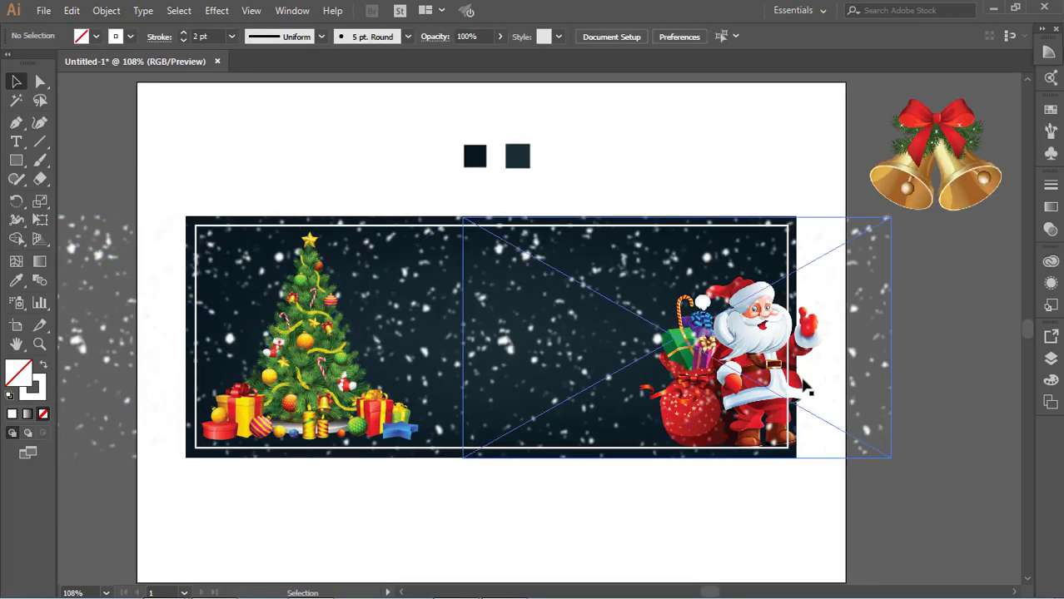
key("ctrl+z")
Bring the Santa image to the front and move it onto the right half of the banner.
left_click_drag(910, 443, 510, 345)
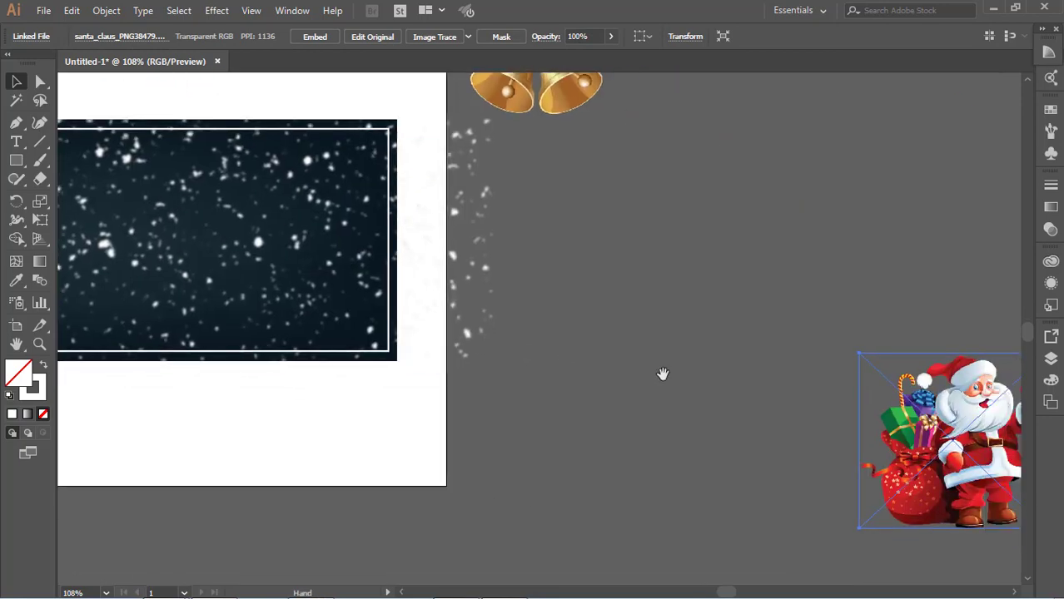
left_click_drag(888, 428, 500, 351)
right_click(501, 350)
left_click(588, 318)
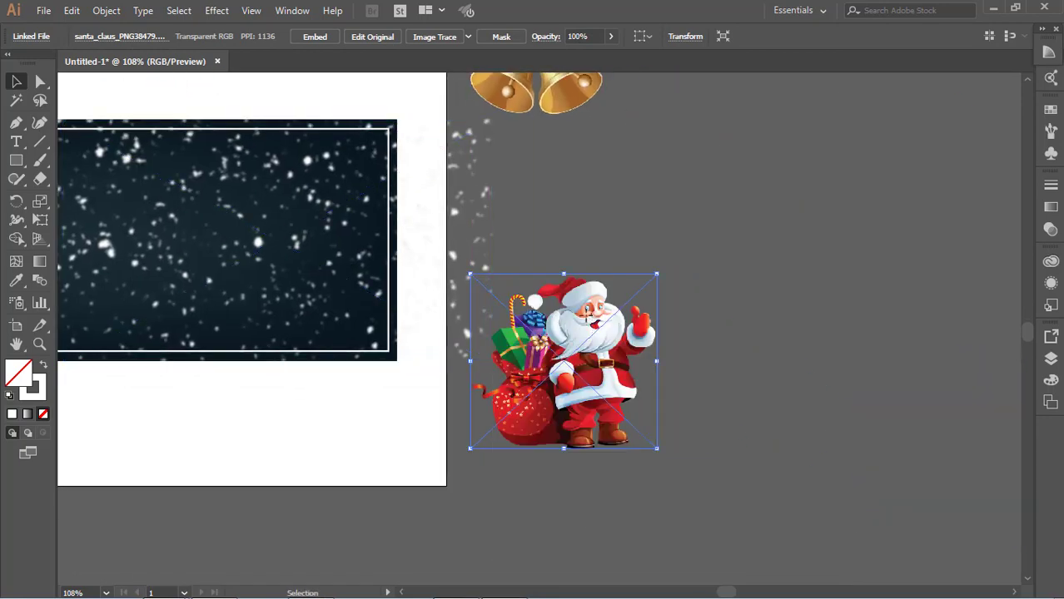
right_click(587, 318)
mouse_move(708, 431)
left_click(855, 452)
left_click_drag(648, 308, 308, 191)
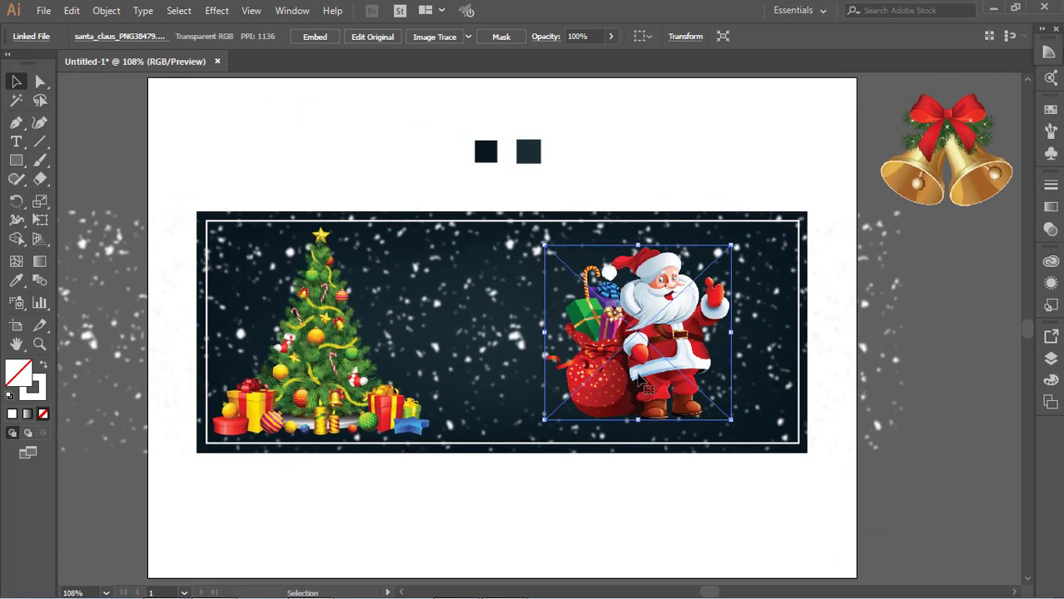
Shrink the Santa image and place it just right of the Christmas tree's gifts.
left_click_drag(645, 387, 544, 392)
left_click_drag(629, 249, 571, 301)
left_click_drag(550, 345, 543, 347)
left_click(919, 488)
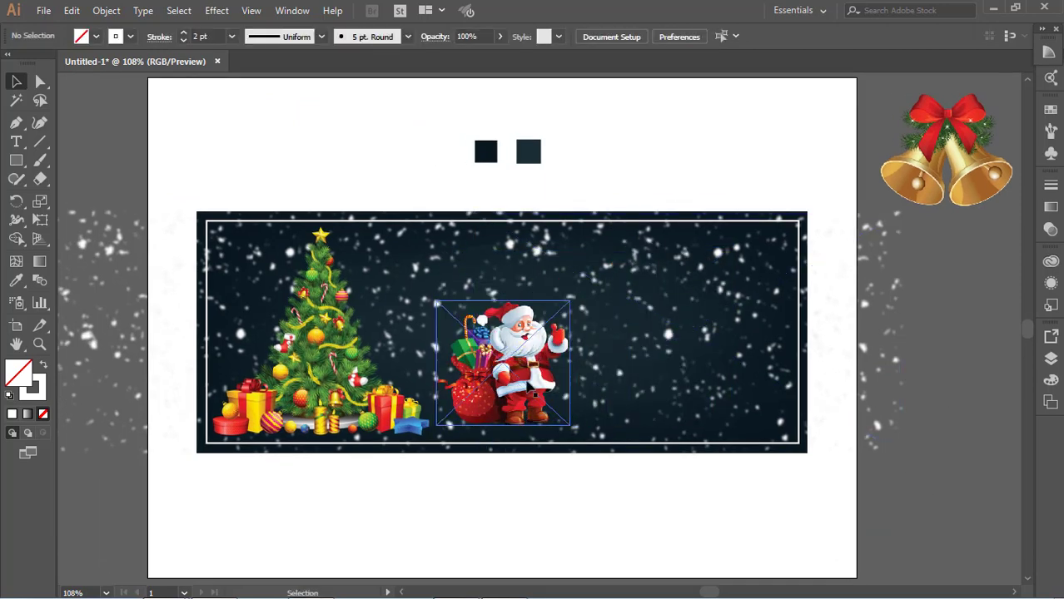
Move the Santa image down so that it straddles the banner's lower edge.
left_click(517, 375)
left_click(546, 473)
left_click(541, 379)
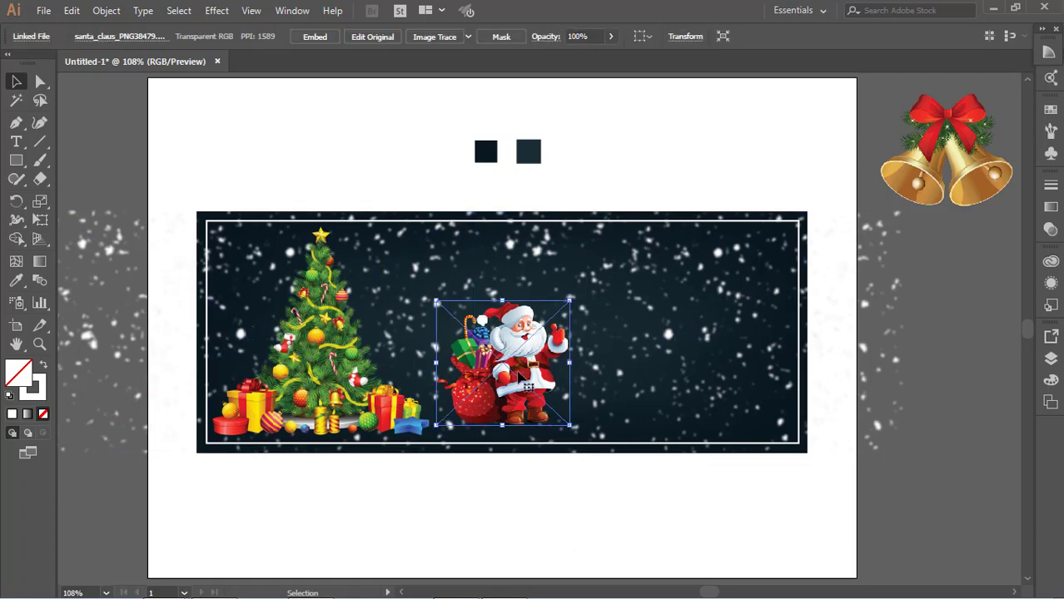
left_click_drag(520, 377, 527, 459)
left_click(617, 487)
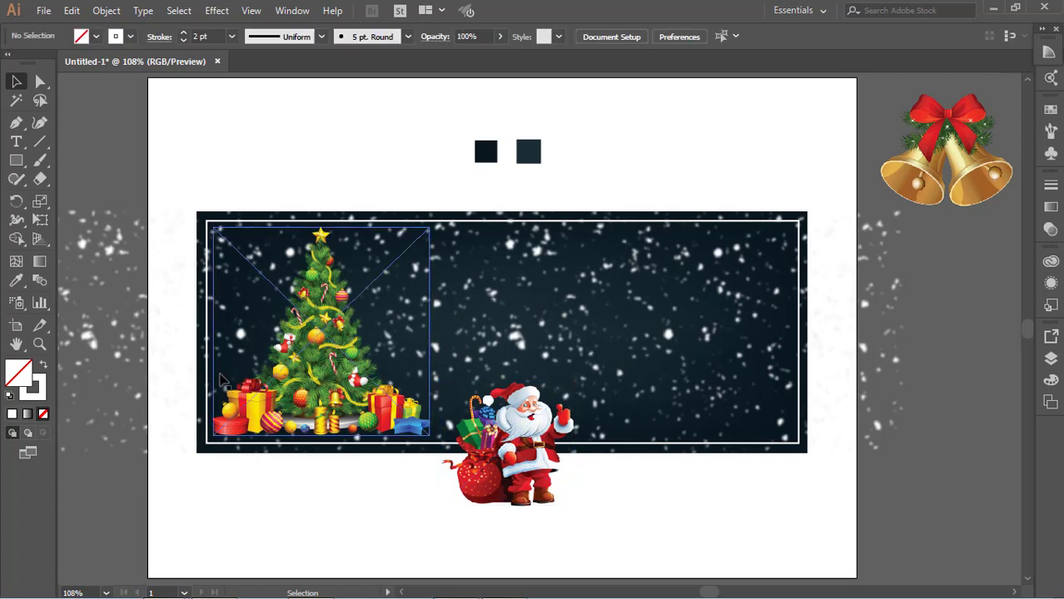
Draw a thin flat ellipse about 114 by 5 pt beneath Santa's feet as a shadow.
left_click(20, 165)
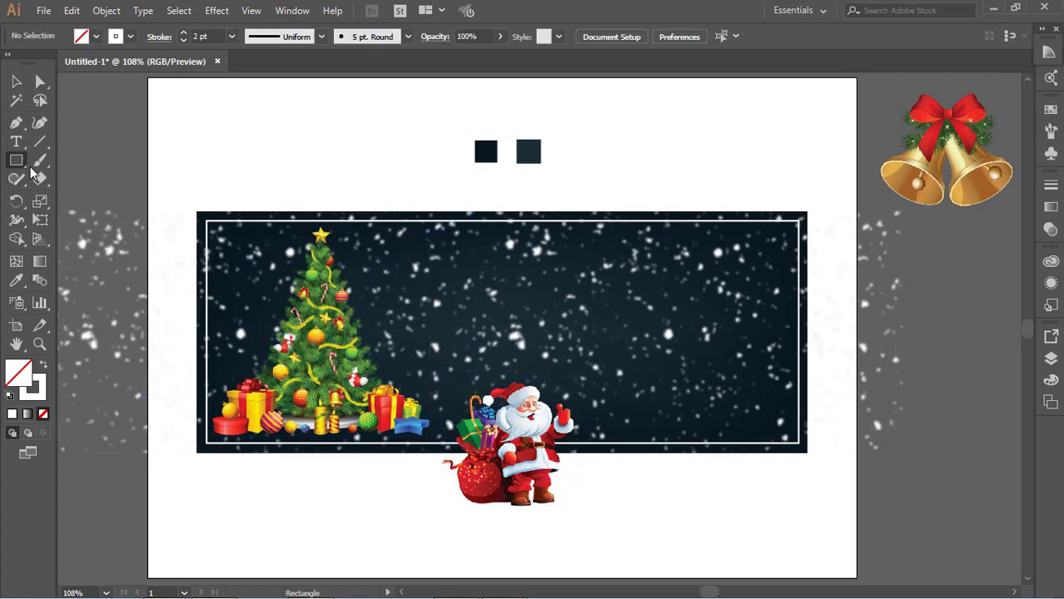
left_click(87, 198)
left_click_drag(490, 505, 564, 509)
Give the shadow ellipse a black fill, a 0.25 pt stroke and 63% opacity.
left_click(98, 36)
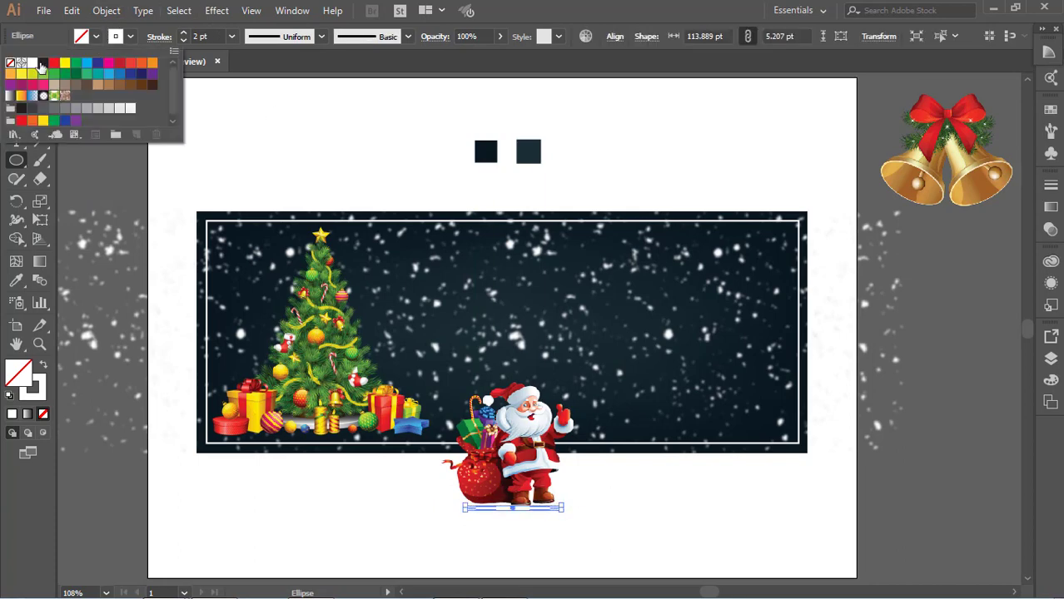
left_click(43, 63)
left_click(231, 36)
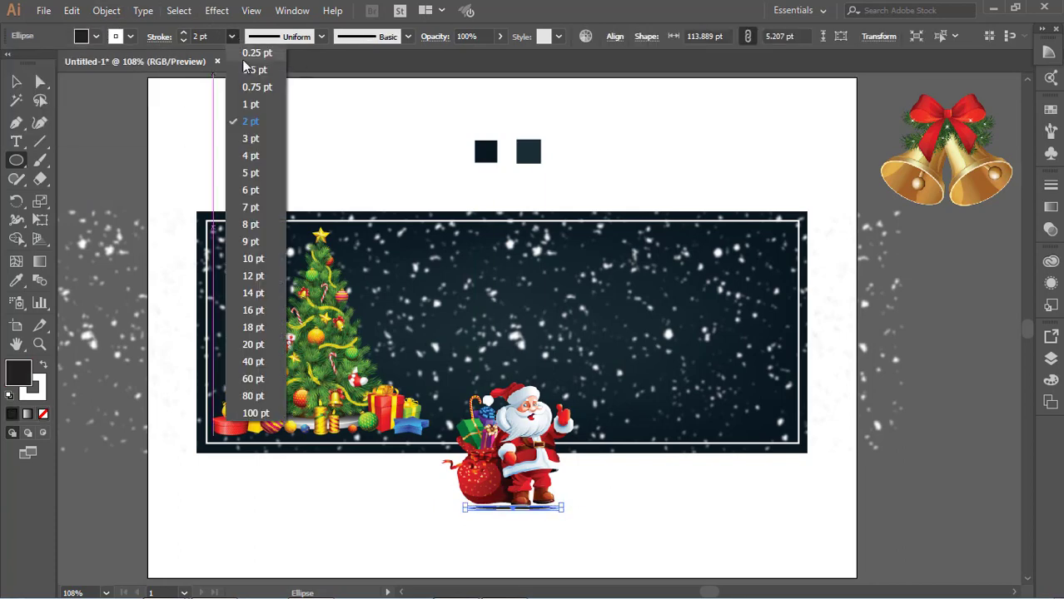
left_click(243, 51)
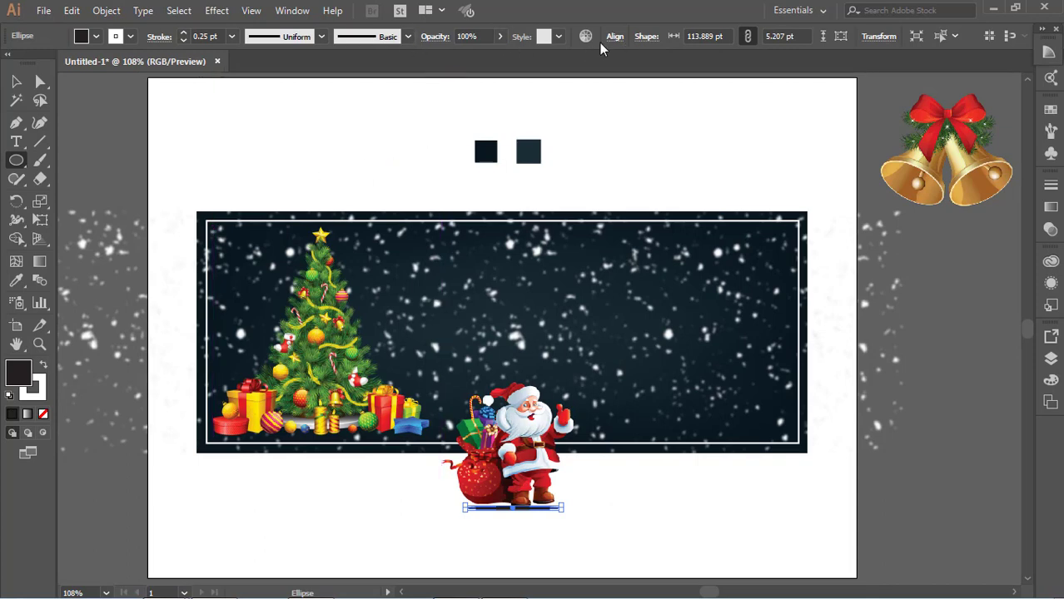
left_click(499, 36)
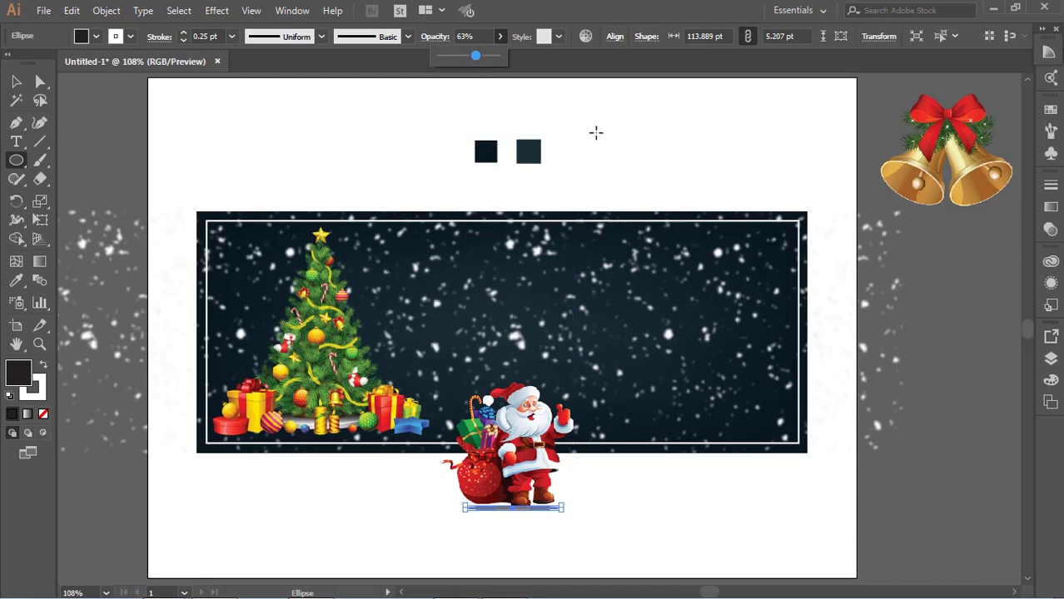
key("v")
left_click(235, 147)
Lower the Santa image slightly onto the shadow ellipse and bring it to the front.
left_click_drag(554, 475, 554, 480)
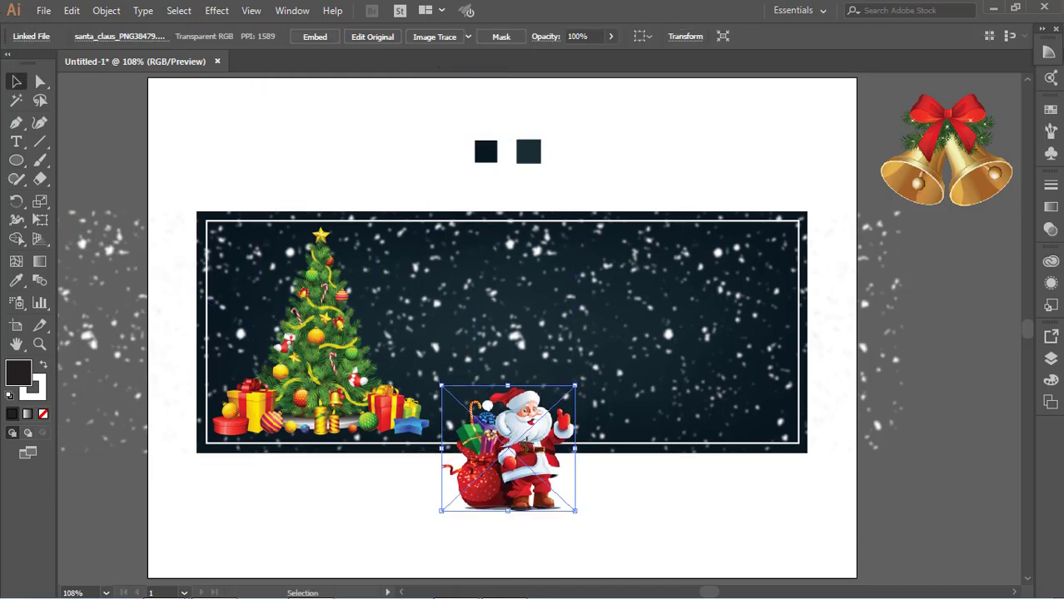
left_click(641, 543)
right_click(527, 478)
mouse_move(646, 373)
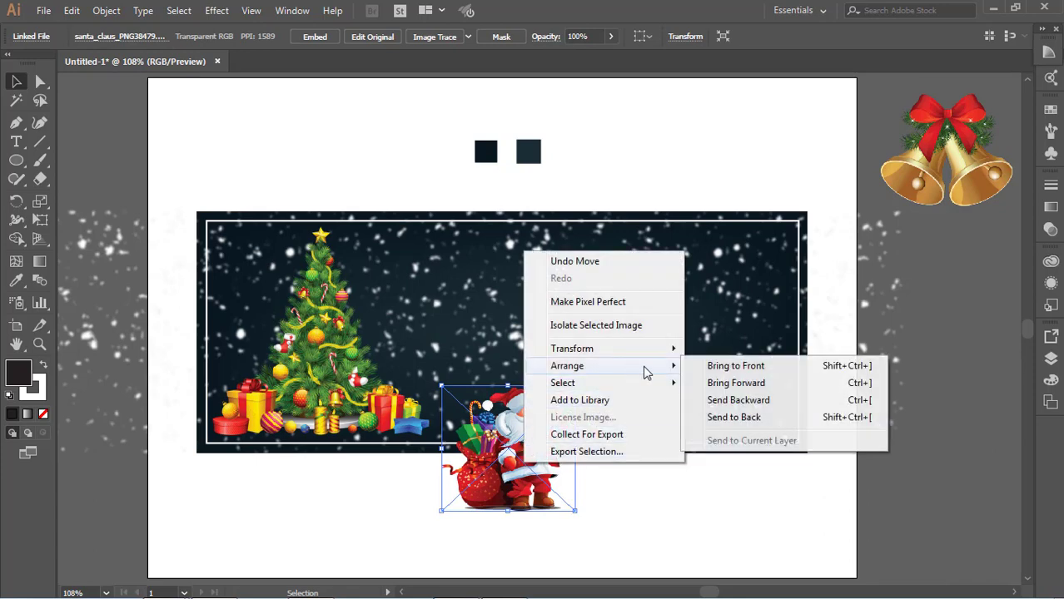
left_click(735, 367)
left_click(678, 532)
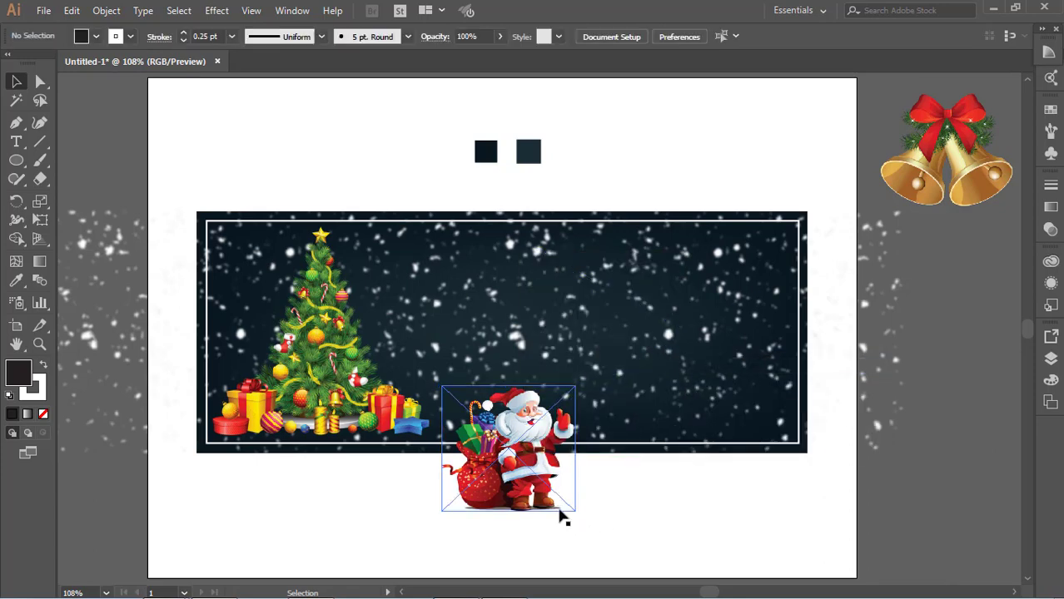
Lift the Santa image to check the ellipse, and lower it until the feet rest on the shadow.
left_click(562, 509)
left_click_drag(510, 487, 510, 471)
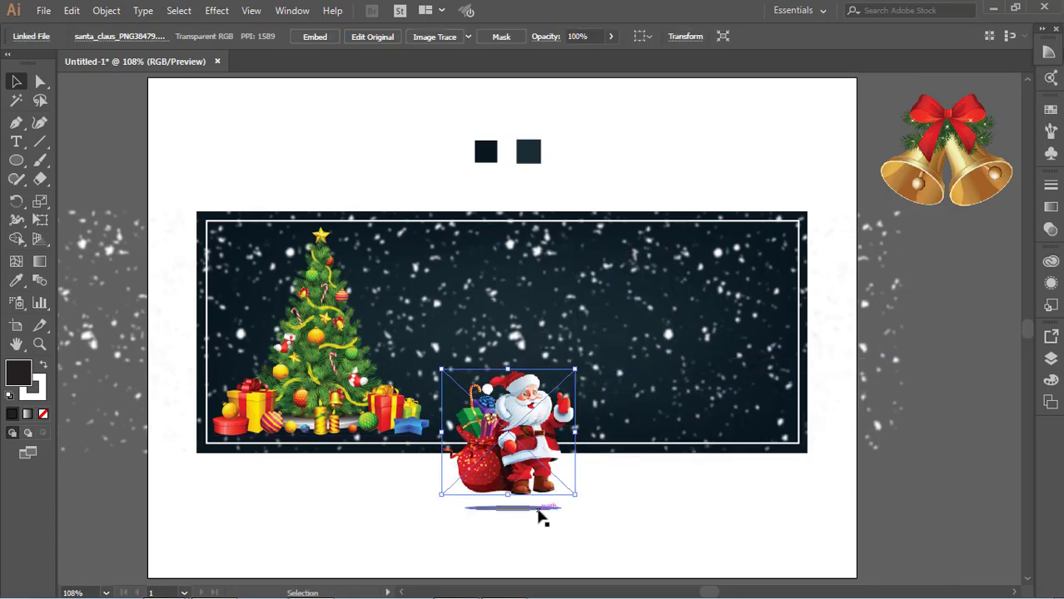
left_click(537, 507)
left_click(540, 462)
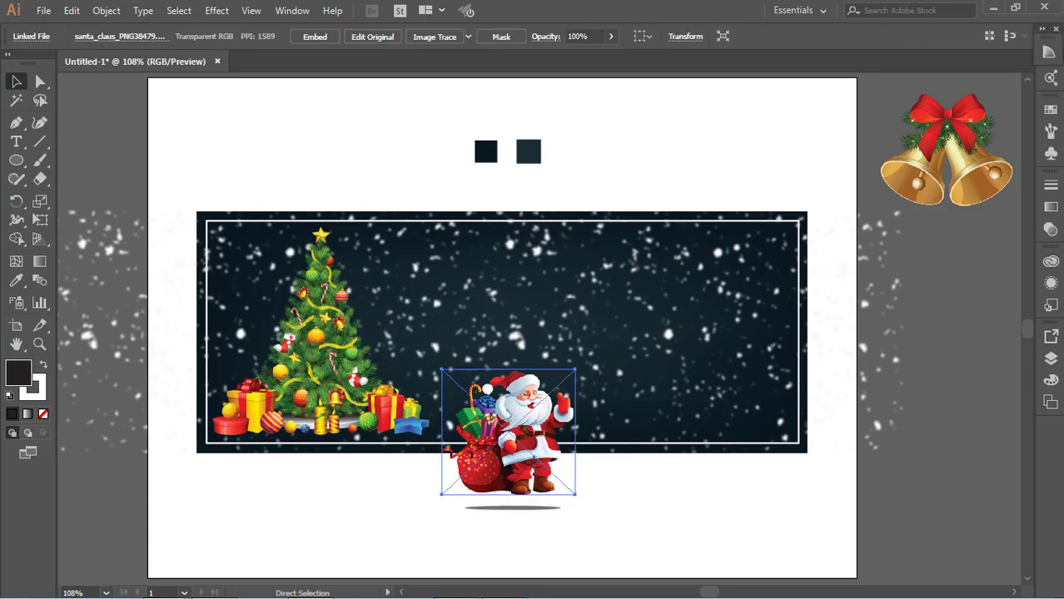
left_click(550, 516)
left_click(538, 477)
key("ctrl+Down")
key("ctrl+Down")
key("ctrl+Down")
key("ctrl+Down")
key("ctrl+Down")
key("ctrl+Down")
key("ctrl+Down")
key("ctrl+Down")
key("ctrl+Down")
key("ctrl+Down")
key("ctrl+Down")
key("ctrl+Down")
key("ctrl+Down")
key("ctrl+Down")
key("ctrl+Down")
key("ctrl+Down")
key("ctrl+Down")
key("ctrl+Down")
key("ctrl+Down")
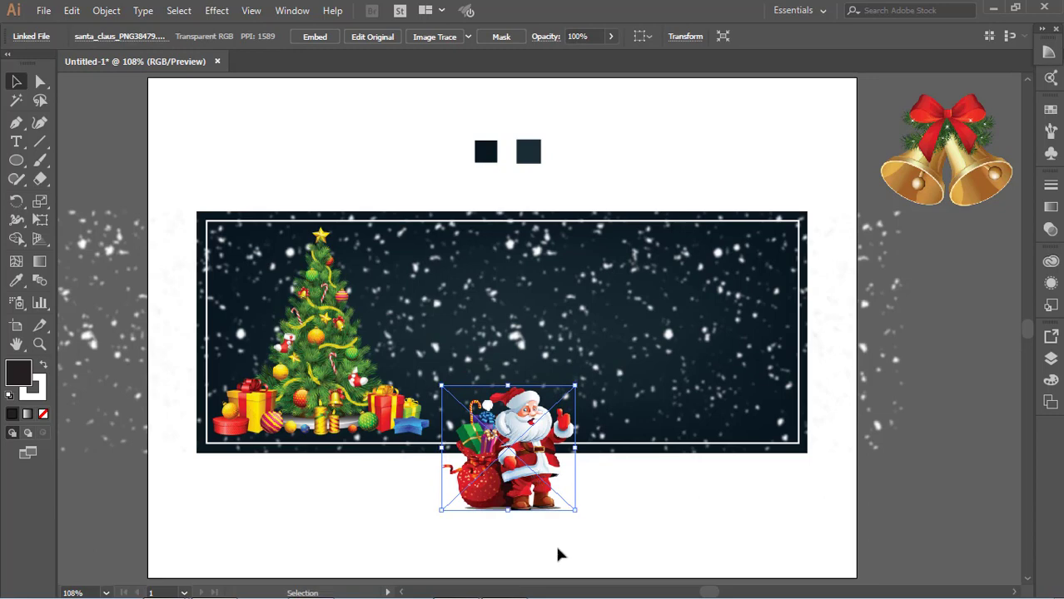
Move Santa and the shadow together up inside the banner beside the tree and enlarge them to about 187 by 176 pt.
left_click(555, 543)
left_click(543, 506)
left_click_drag(518, 558, 517, 556)
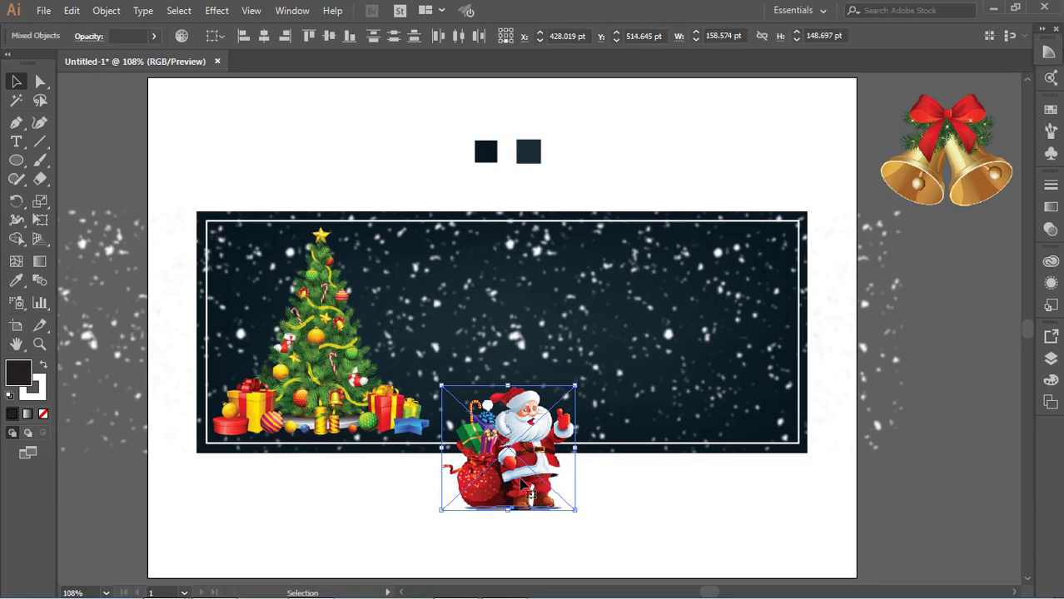
left_click_drag(518, 481, 518, 395)
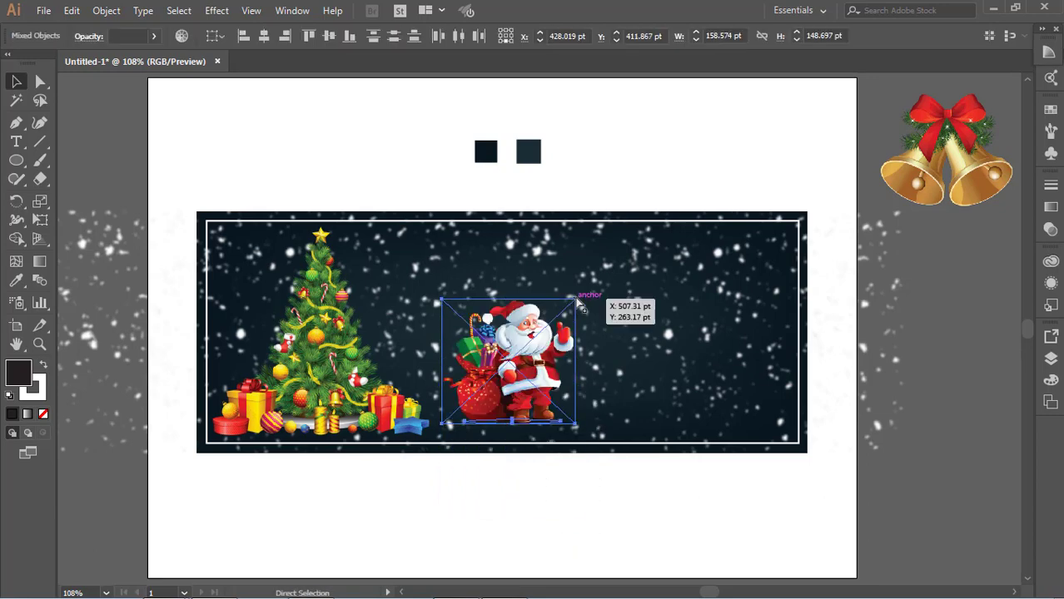
left_click_drag(580, 305, 599, 276)
left_click_drag(543, 349, 529, 358)
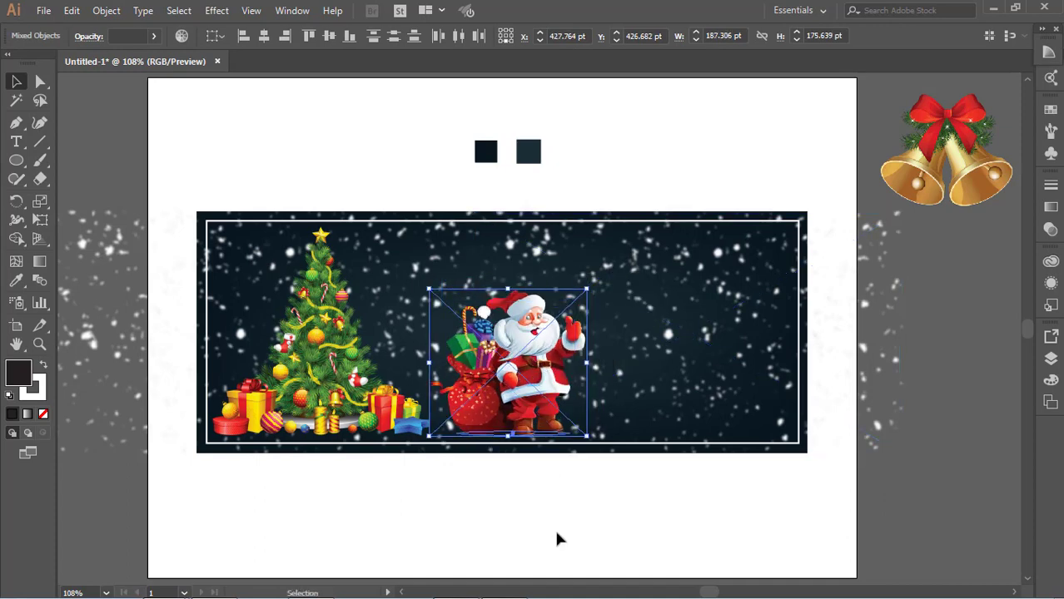
Lift Santa off the shadow ellipse and set the ellipse's opacity to 85%.
left_click(554, 527)
left_click_drag(542, 437, 538, 405)
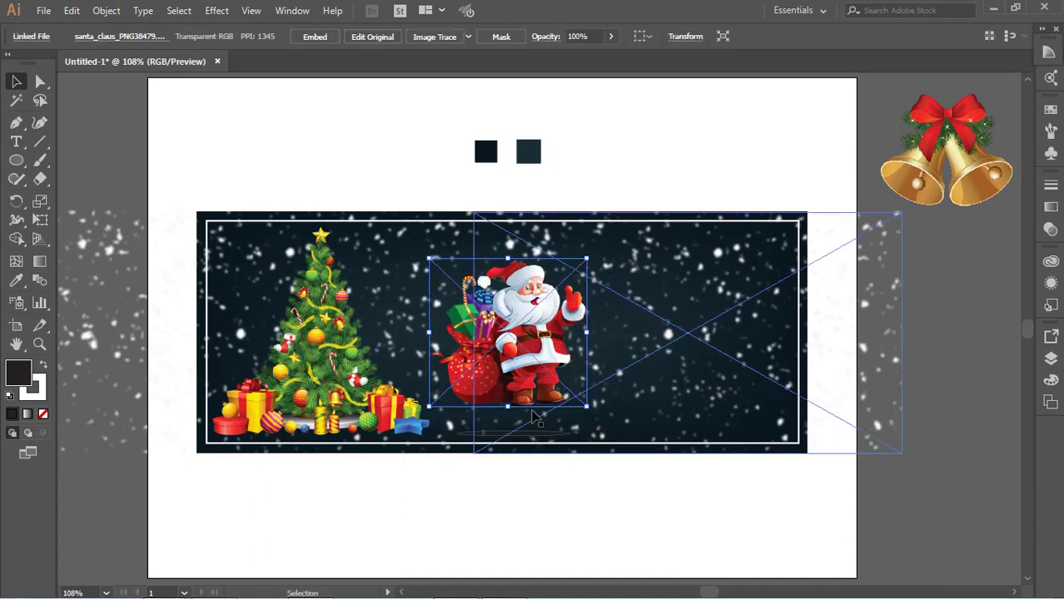
left_click(533, 434)
left_click(499, 36)
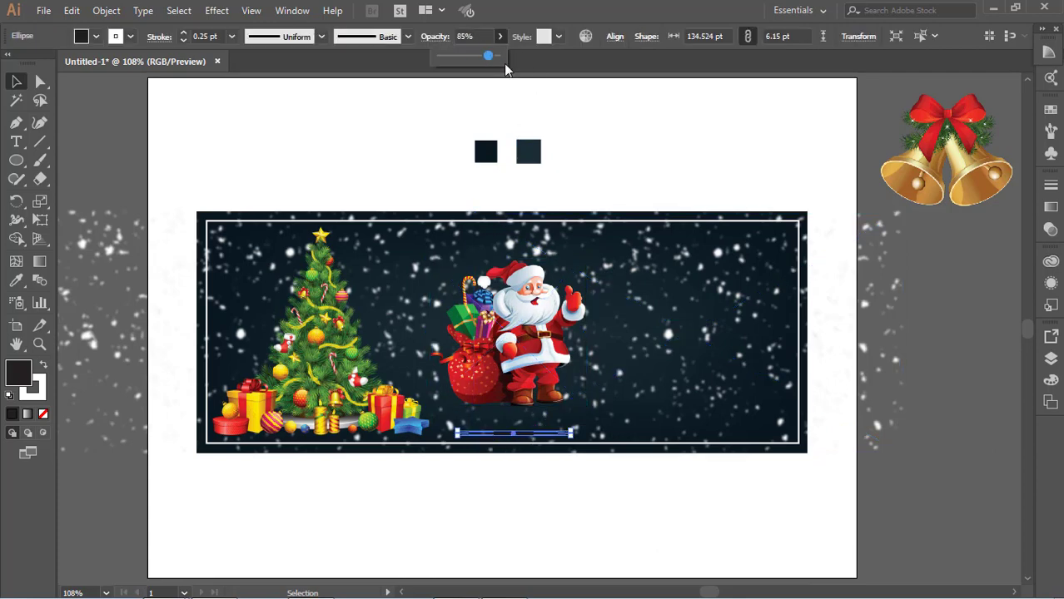
left_click(576, 508)
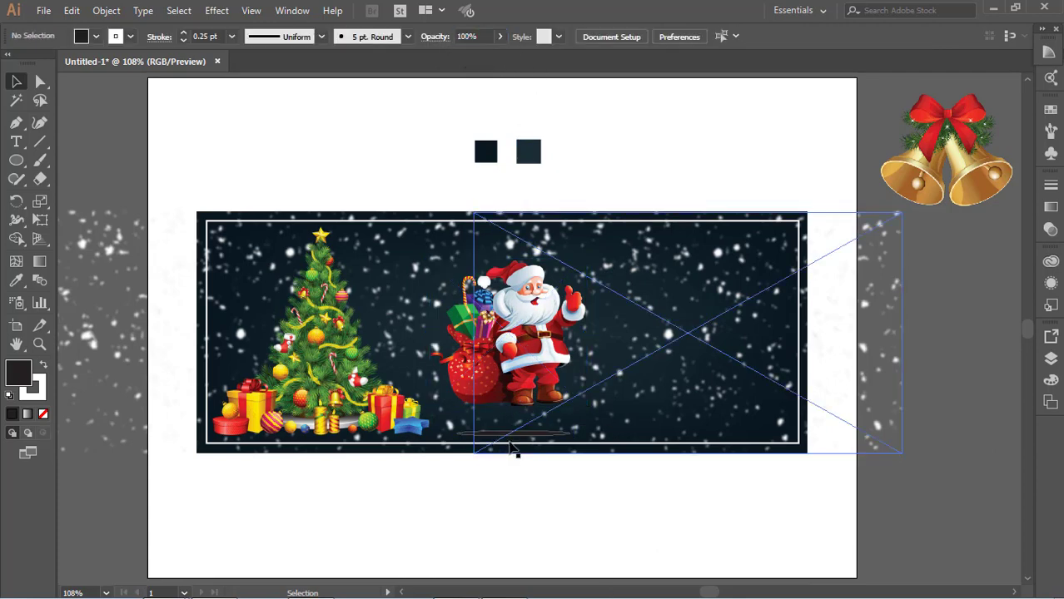
Nudge the Santa image back down until the feet stand on the shadow ellipse.
left_click(539, 365)
key("shift+Down")
key("shift+Down")
key("shift+Down")
key("shift+Down")
key("Up")
key("Up")
key("Up")
key("Up")
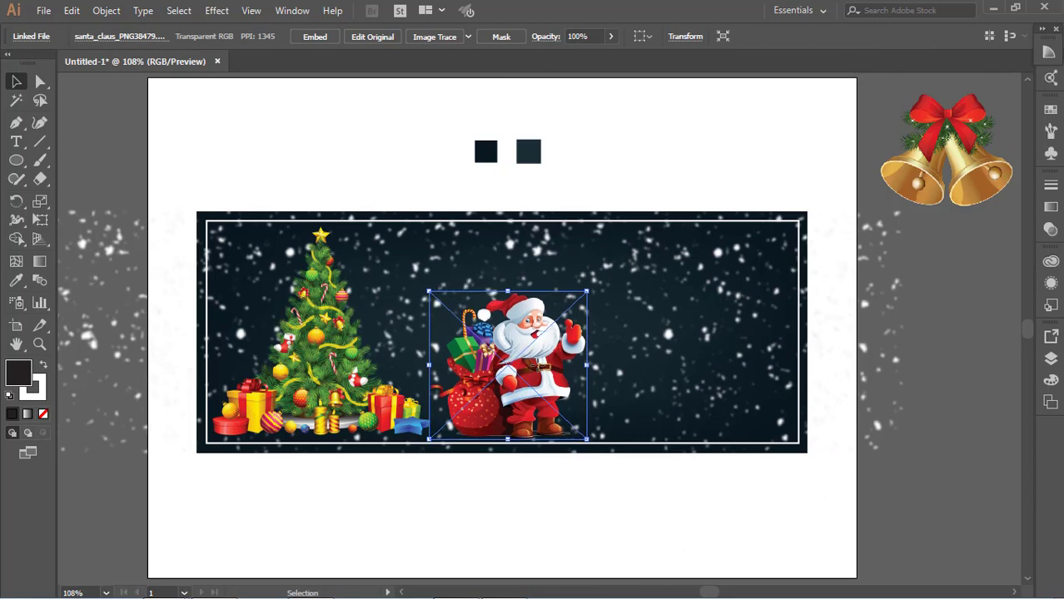
key("Down")
left_click(554, 500)
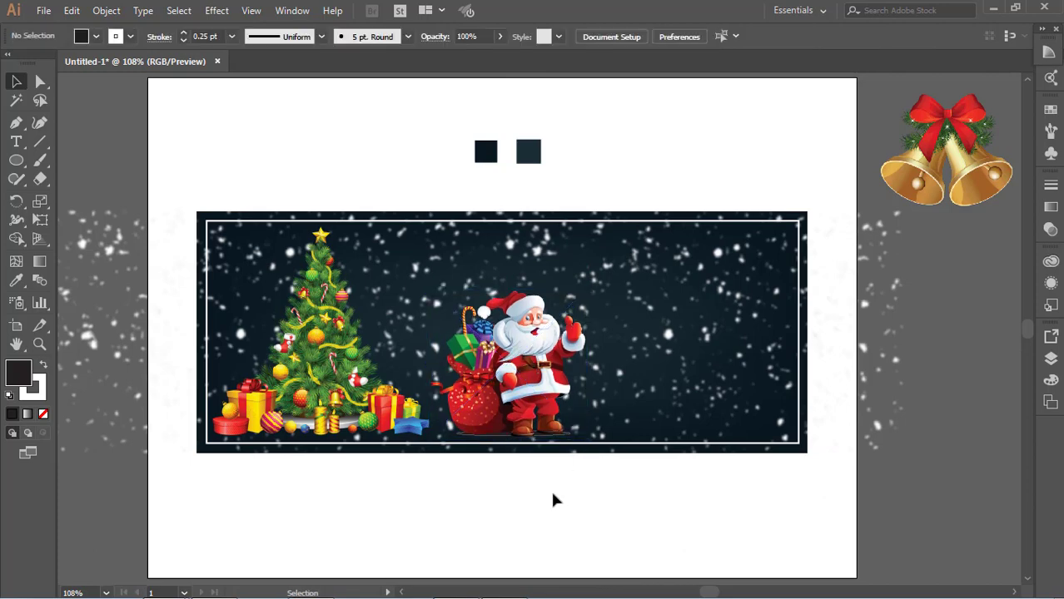
Shift the Christmas tree image to the banner's left edge and enlarge it to nearly the banner's full height.
left_click(322, 366)
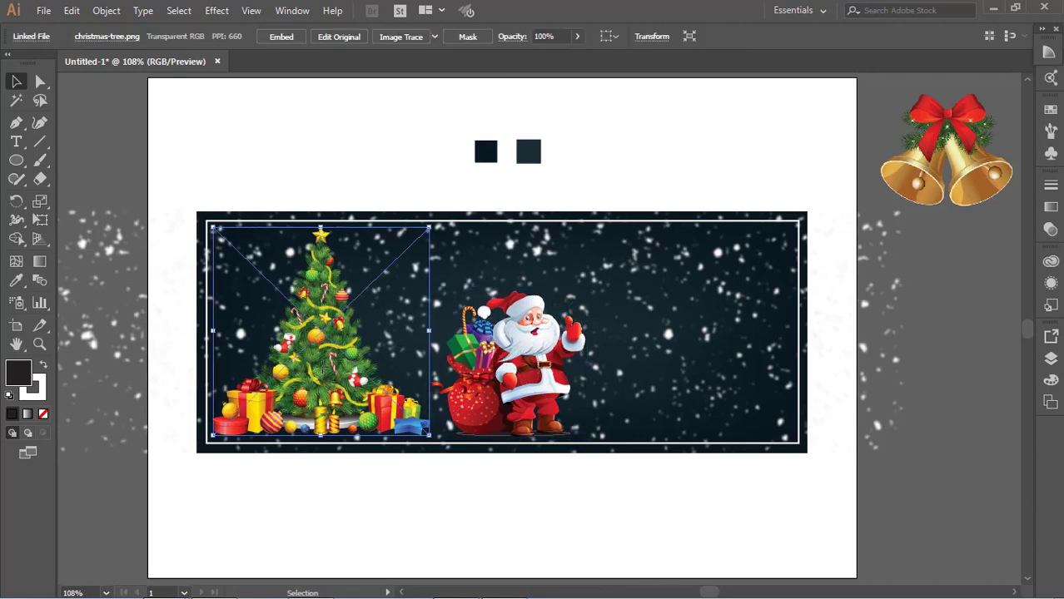
left_click_drag(429, 227, 420, 236)
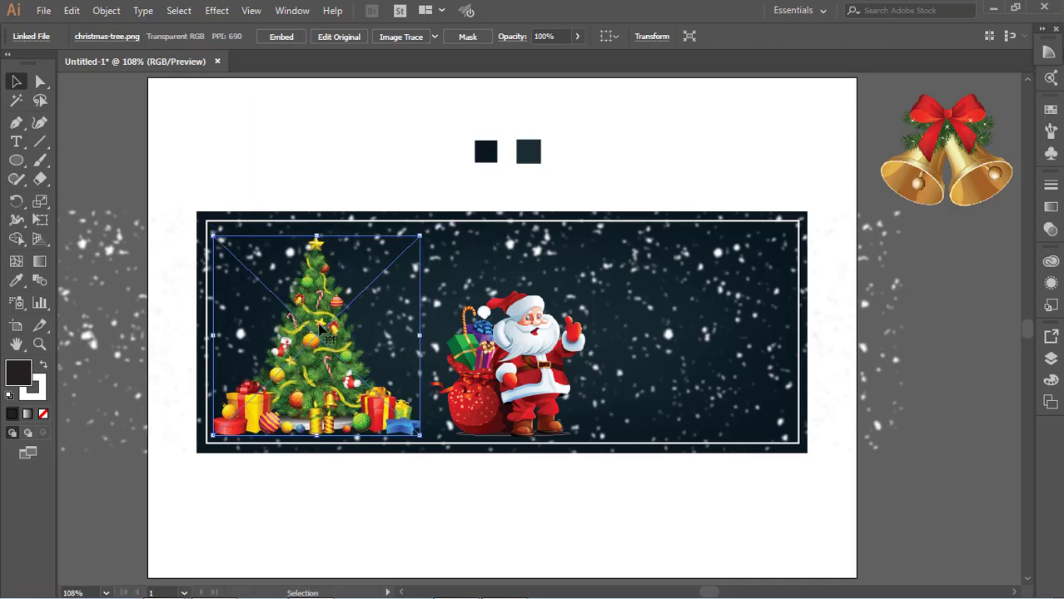
key("shift+Left")
key("shift+Left")
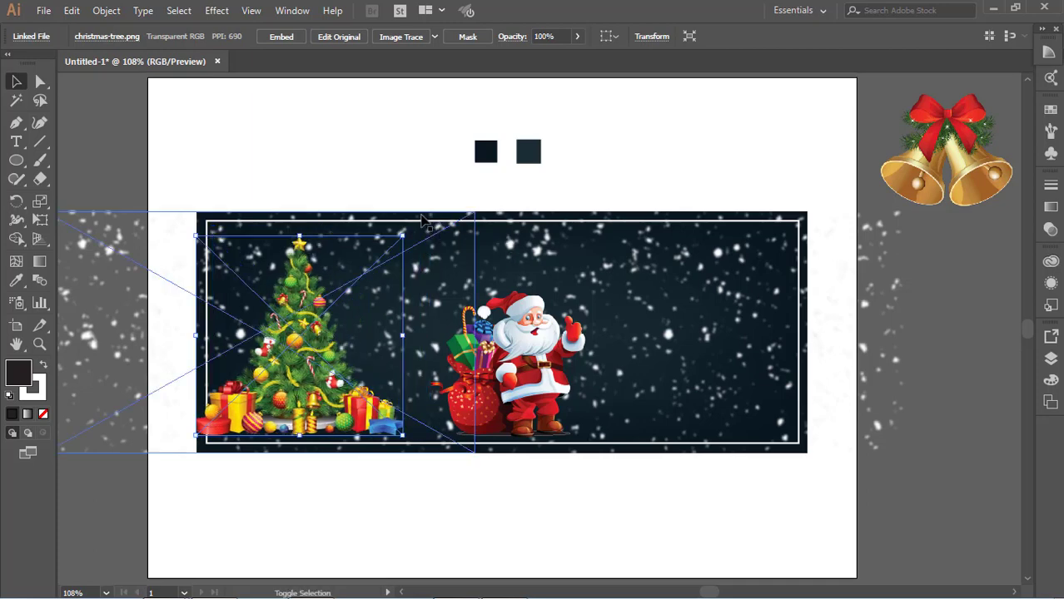
left_click_drag(404, 235, 425, 215)
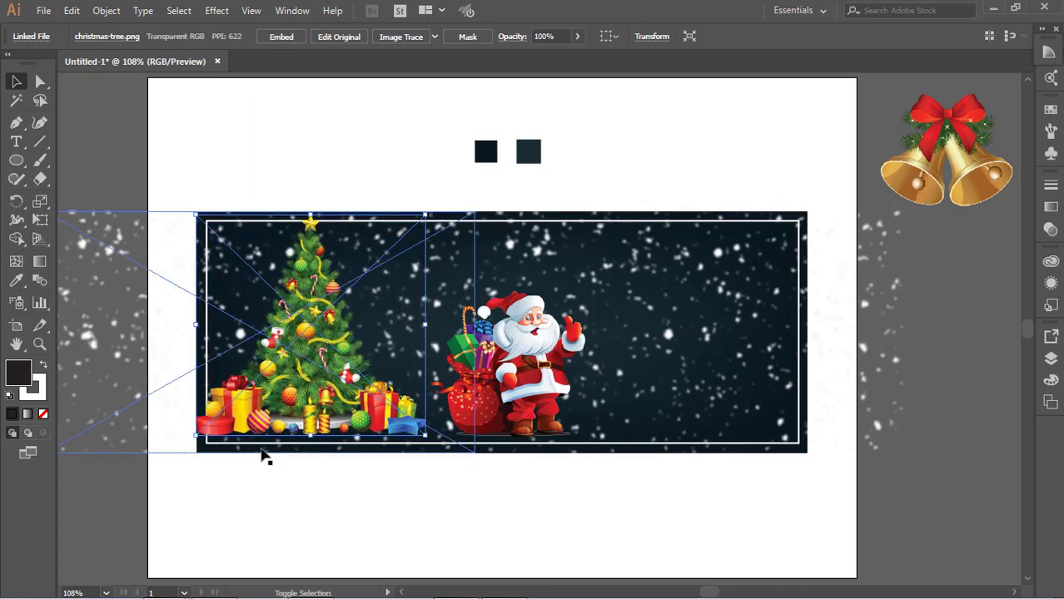
left_click_drag(426, 435, 448, 456)
left_click(433, 457)
left_click(428, 441)
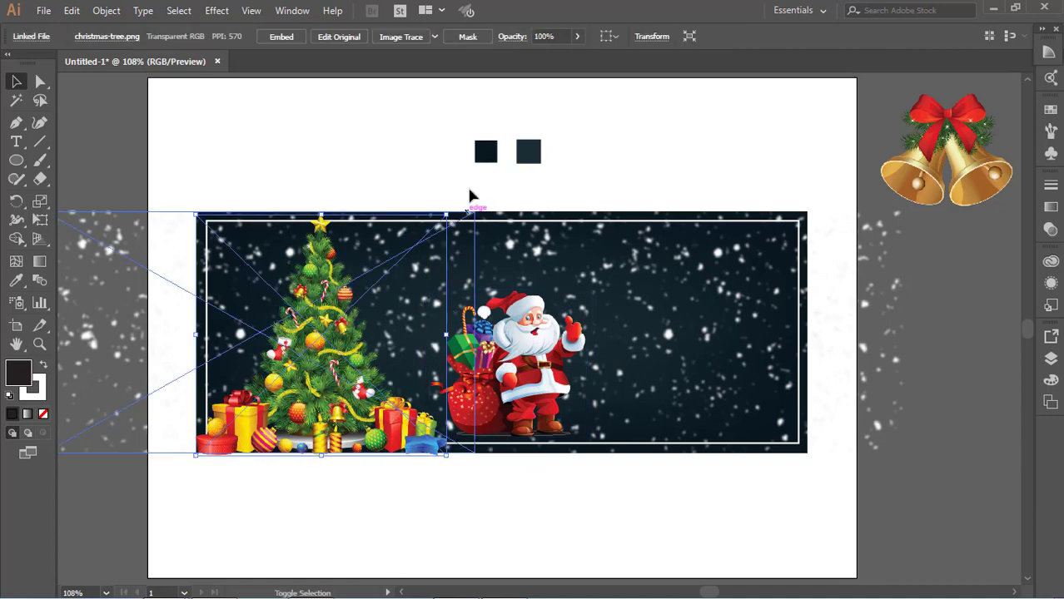
left_click_drag(447, 214, 442, 219)
left_click(420, 496)
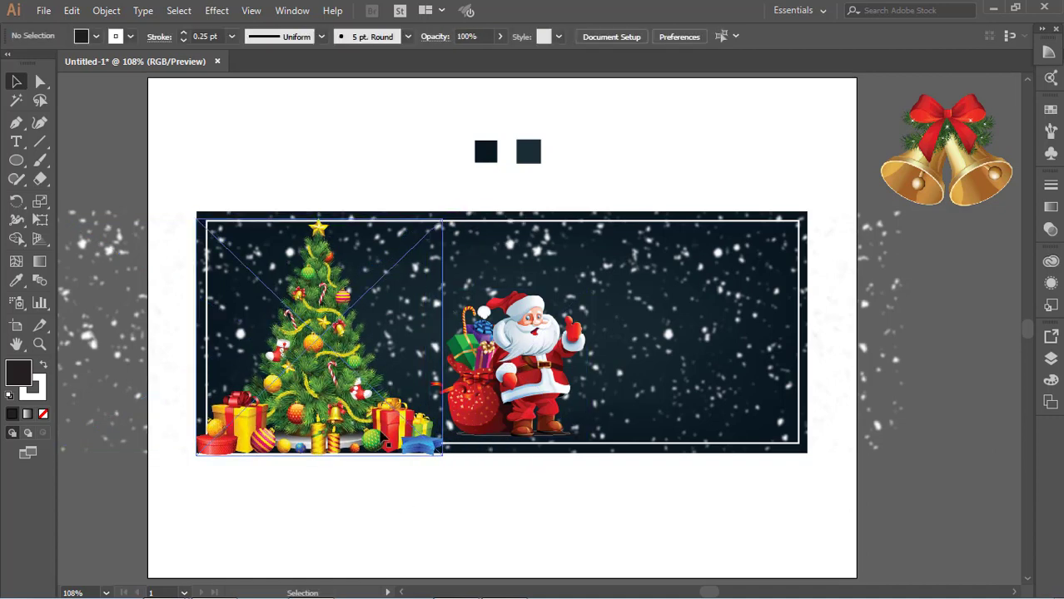
left_click(638, 452)
left_click(910, 352)
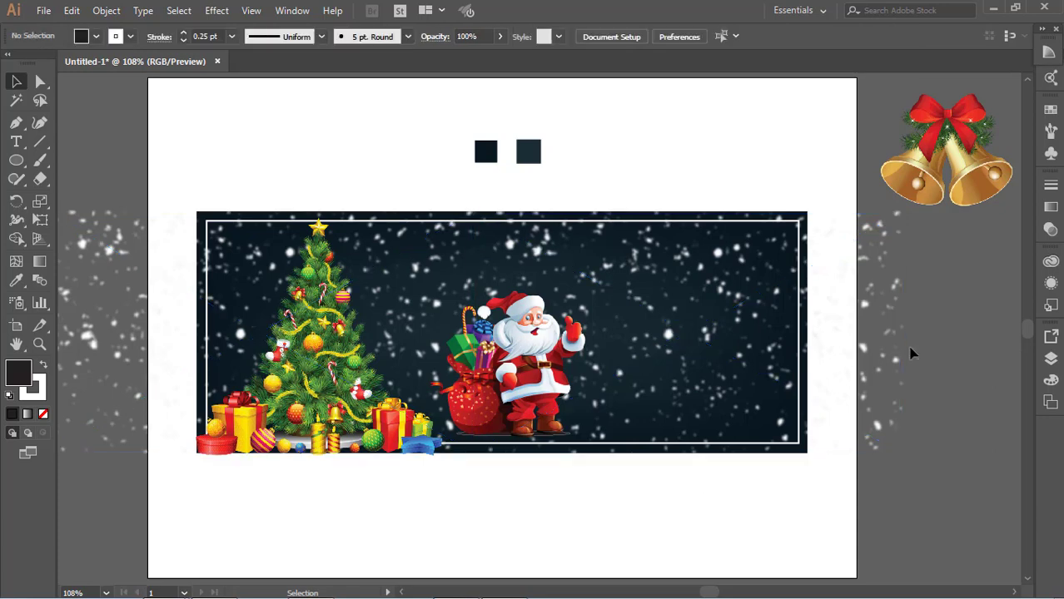
left_click(787, 221)
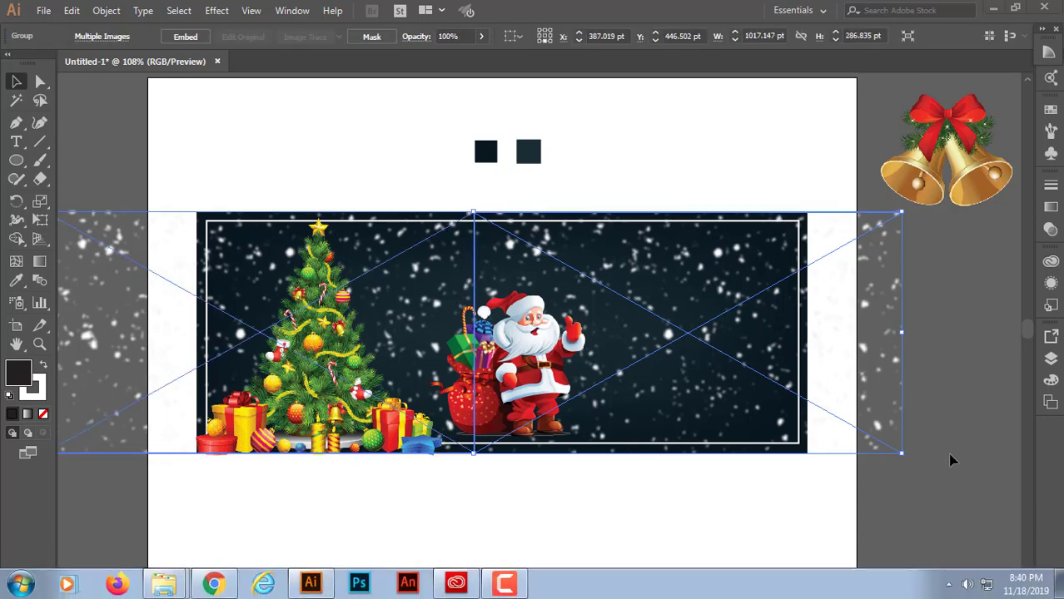
left_click(339, 502)
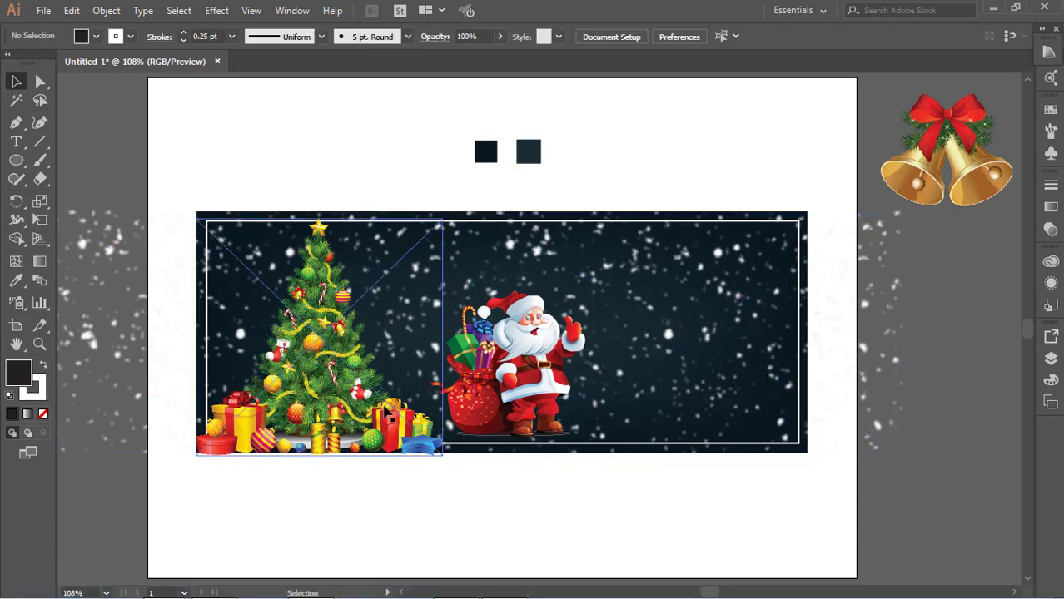
left_click(512, 366)
left_click(577, 482)
Place the bells image over the banner's upper-right corner, tilted clockwise and scaled down.
left_click_drag(890, 164, 696, 246)
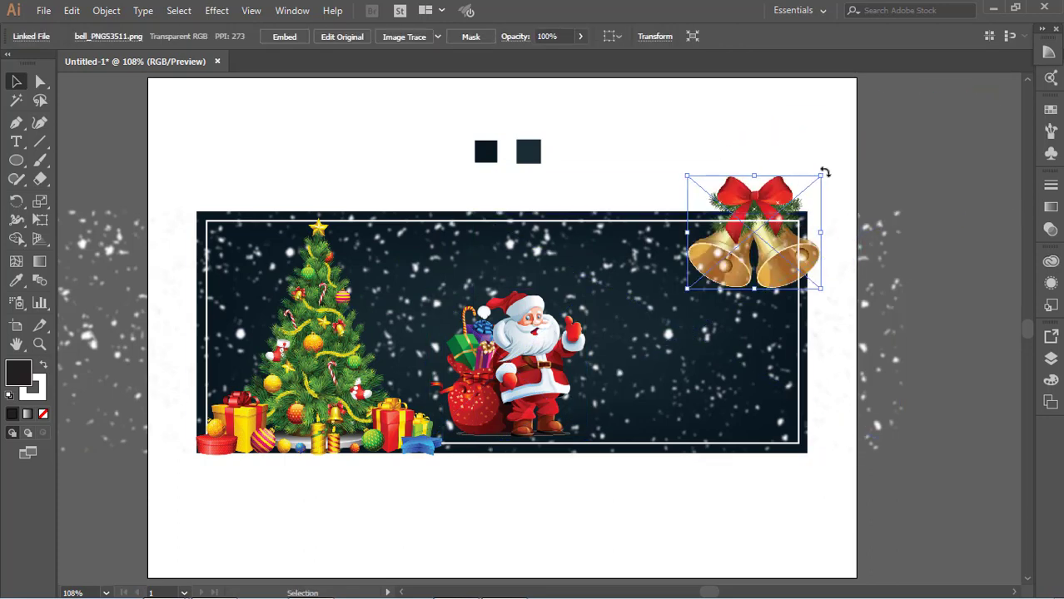
left_click_drag(826, 169, 861, 187)
left_click_drag(736, 147, 750, 179)
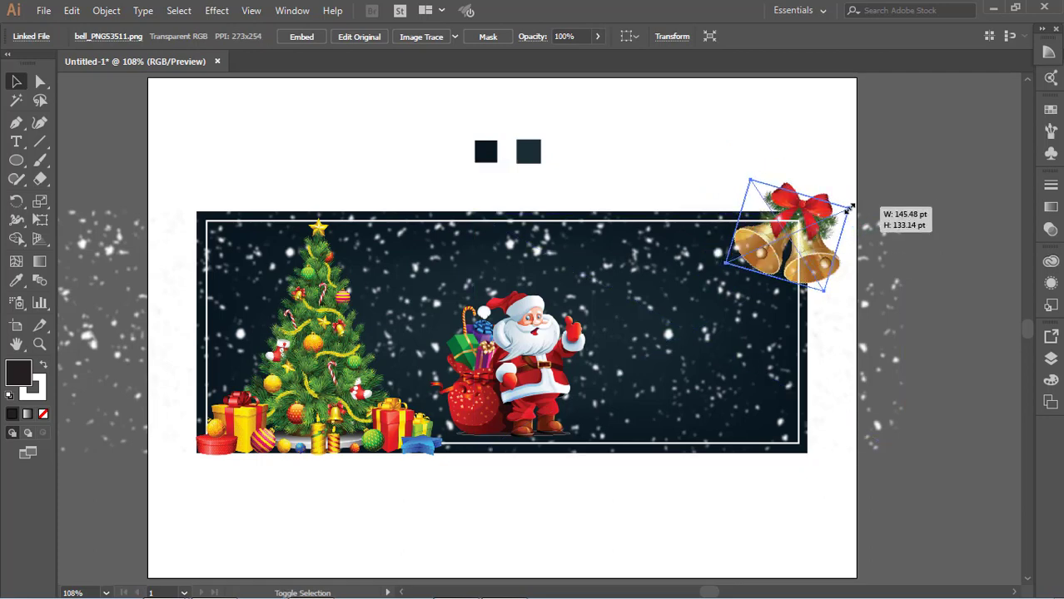
Undo the accidental shift of the snow overlay and bring the bells image to the front.
left_click_drag(816, 263, 798, 267)
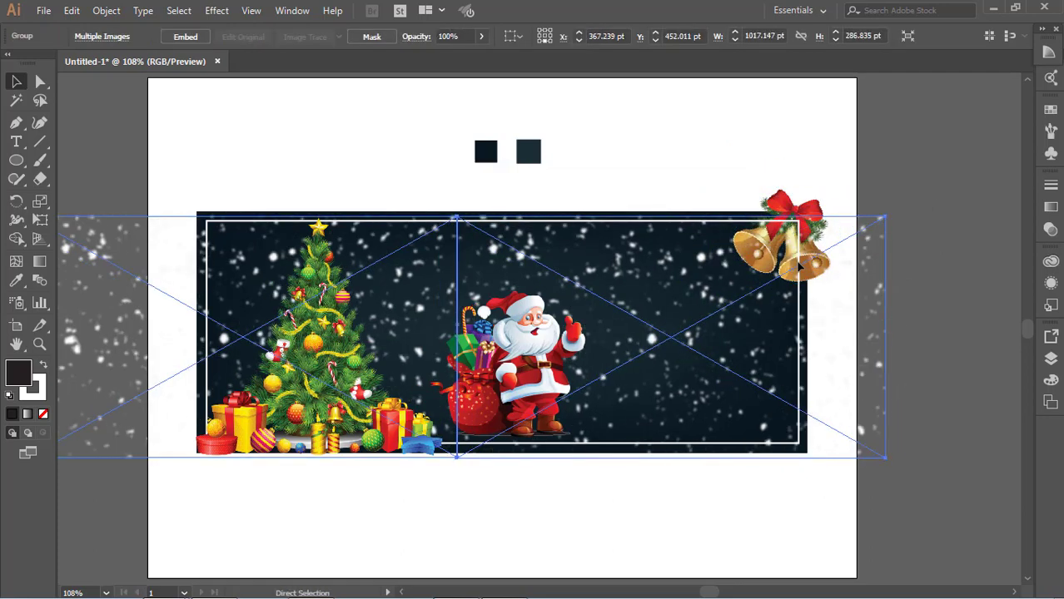
key("ctrl+z")
left_click(967, 244)
left_click(779, 199)
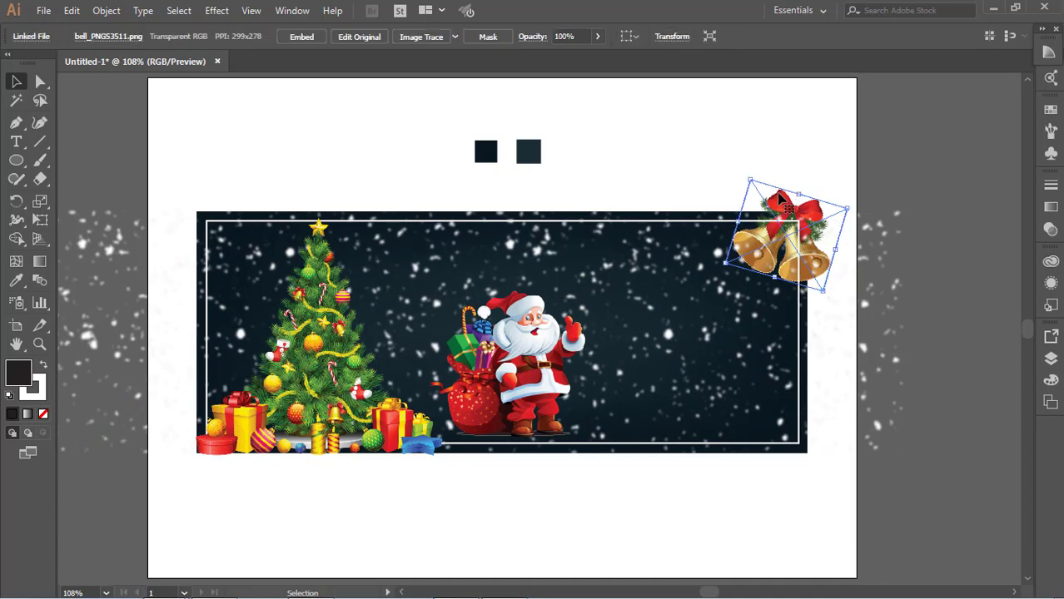
right_click(779, 199)
mouse_move(857, 315)
left_click(751, 309)
left_click(931, 261)
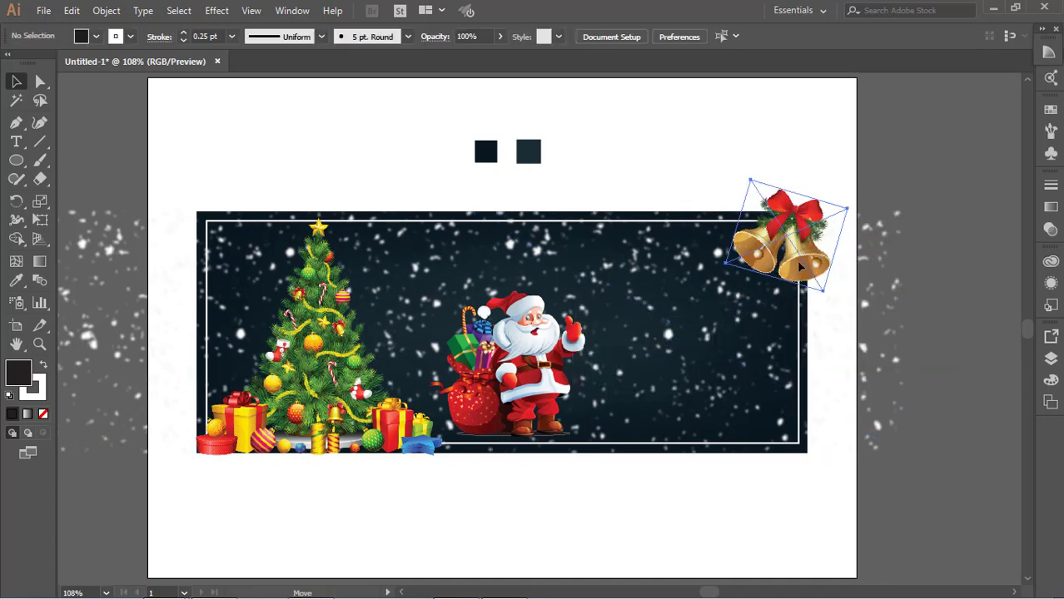
Move the bells slightly left over the banner's upper-right corner and tilt them a little further clockwise.
left_click_drag(800, 267, 785, 269)
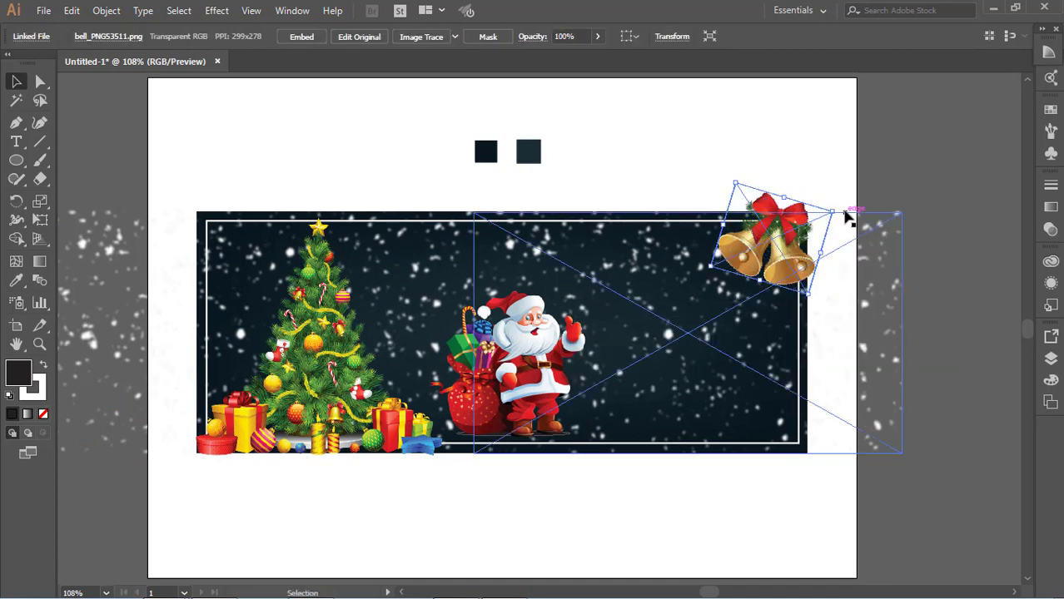
left_click_drag(845, 217, 841, 212)
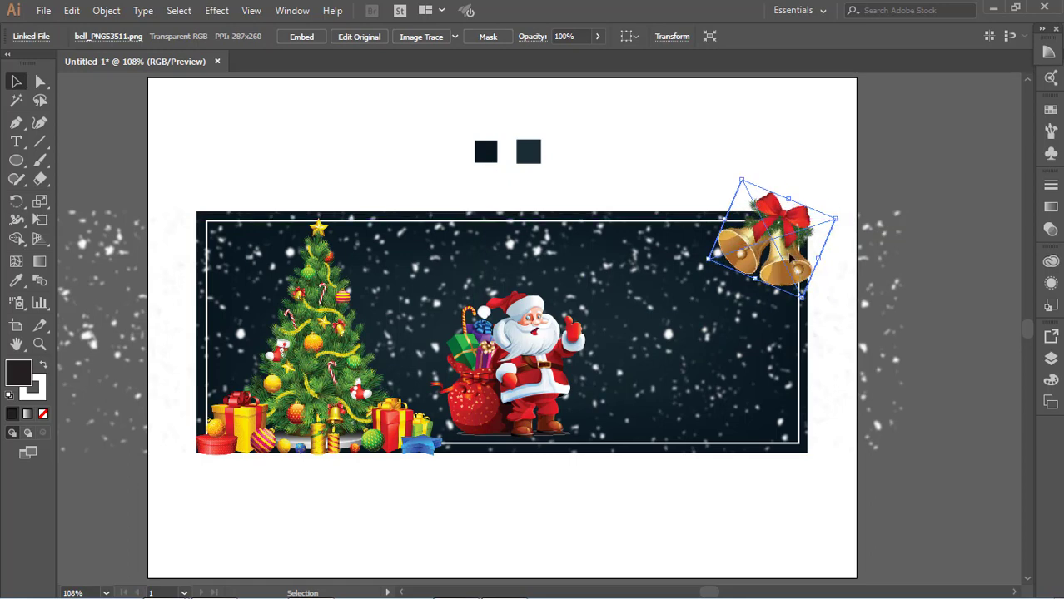
left_click(818, 271)
Duplicate the bells to the banner's lower-right corner and rotate the copy so its bow points outward past the corner.
left_click_drag(799, 250, 799, 463)
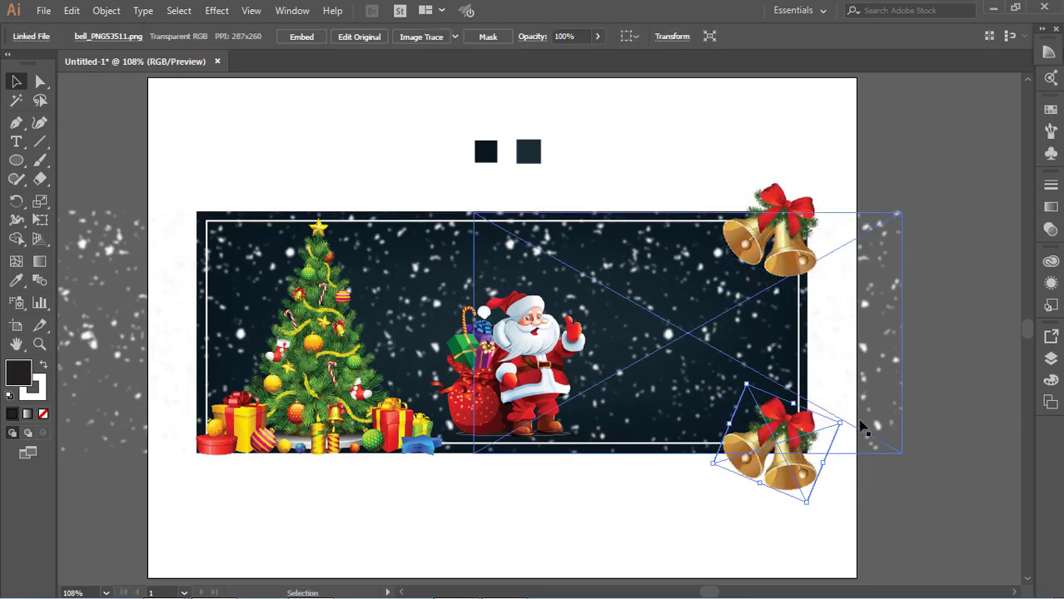
left_click_drag(847, 424, 791, 533)
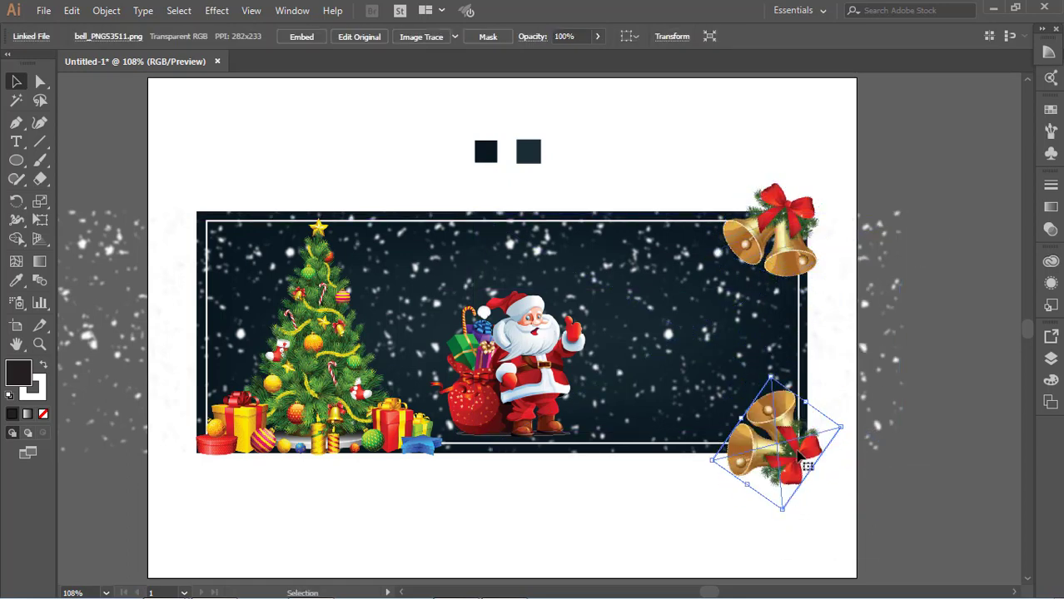
left_click_drag(800, 470, 795, 454)
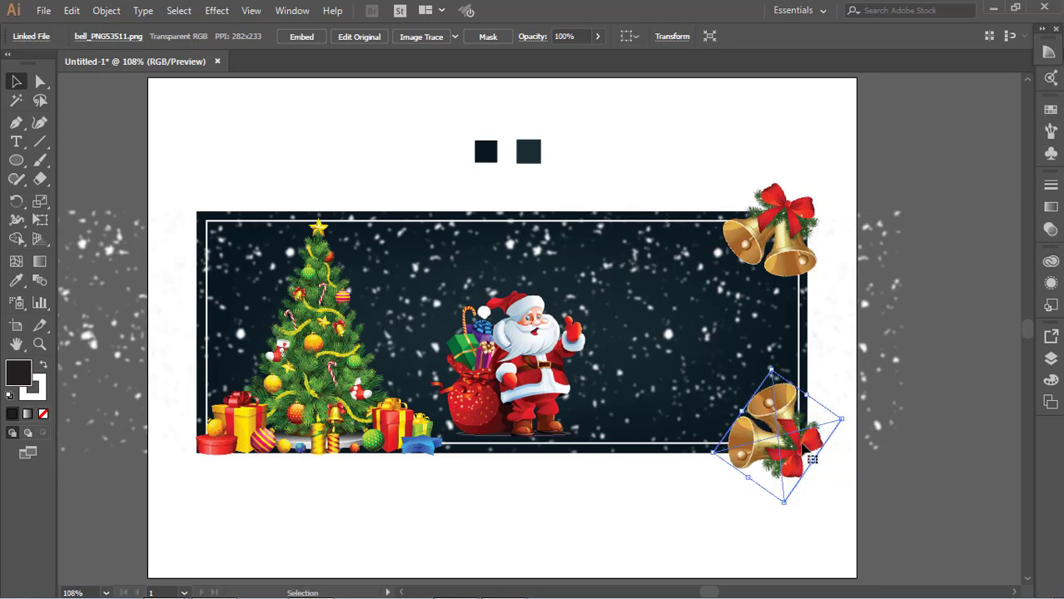
left_click_drag(850, 427, 811, 454)
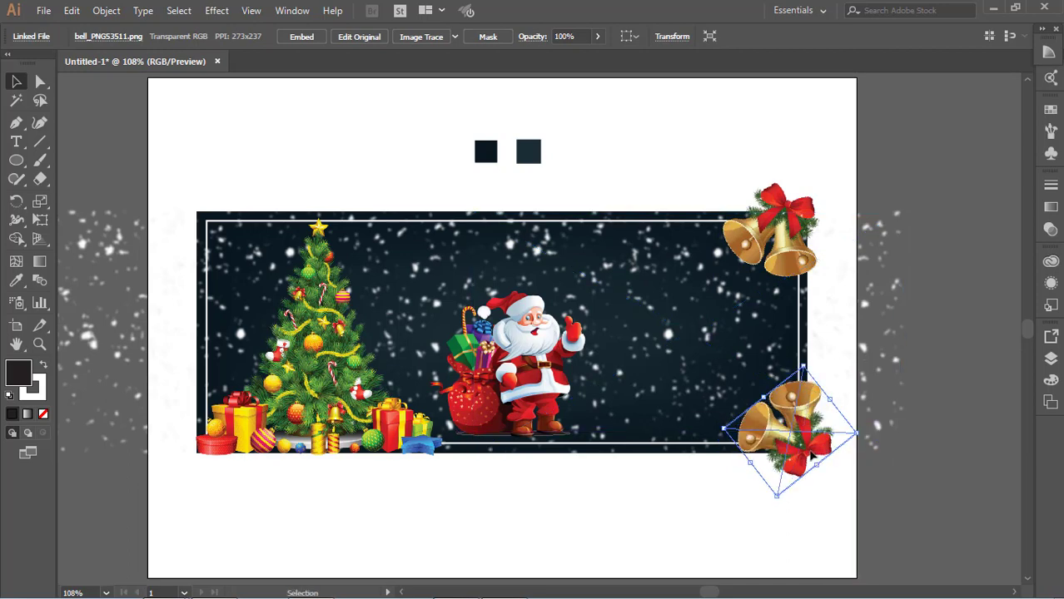
left_click(934, 393)
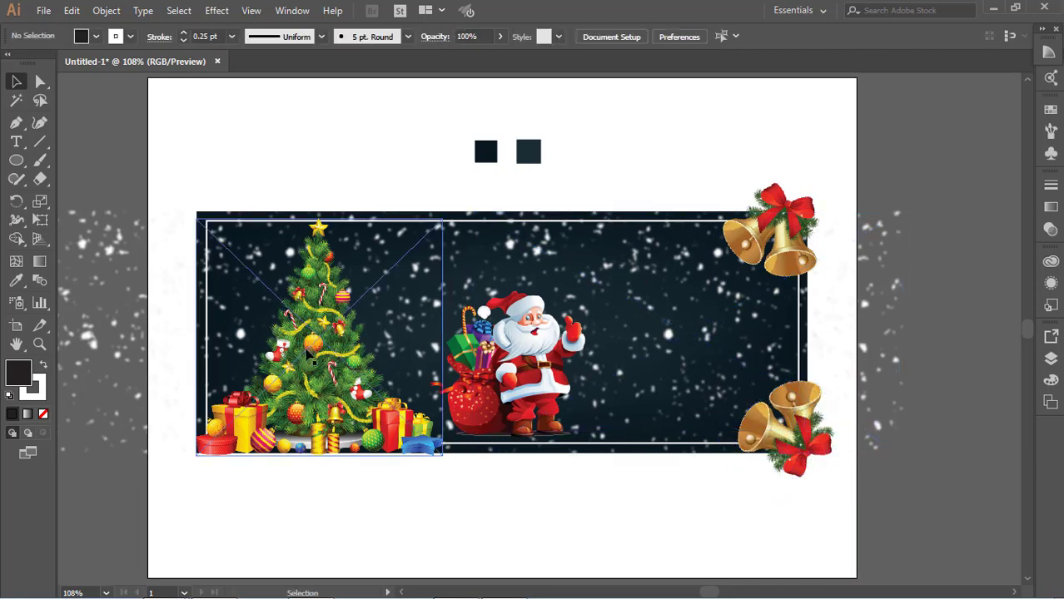
Scale the Santa image down slightly, keeping its feet near the bottom of the white frame.
left_click(442, 452)
left_click(519, 391)
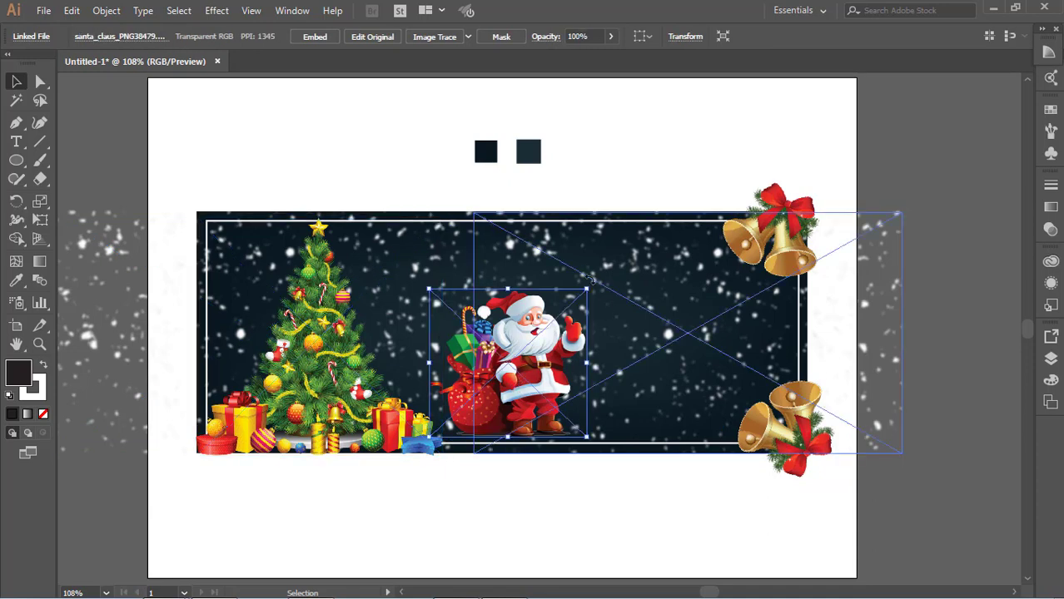
left_click_drag(587, 289, 578, 298)
left_click(963, 389)
key("space")
left_click_drag(962, 390, 395, 316)
key("space")
left_click_drag(985, 417, 438, 396)
left_click_drag(132, 367, 783, 477)
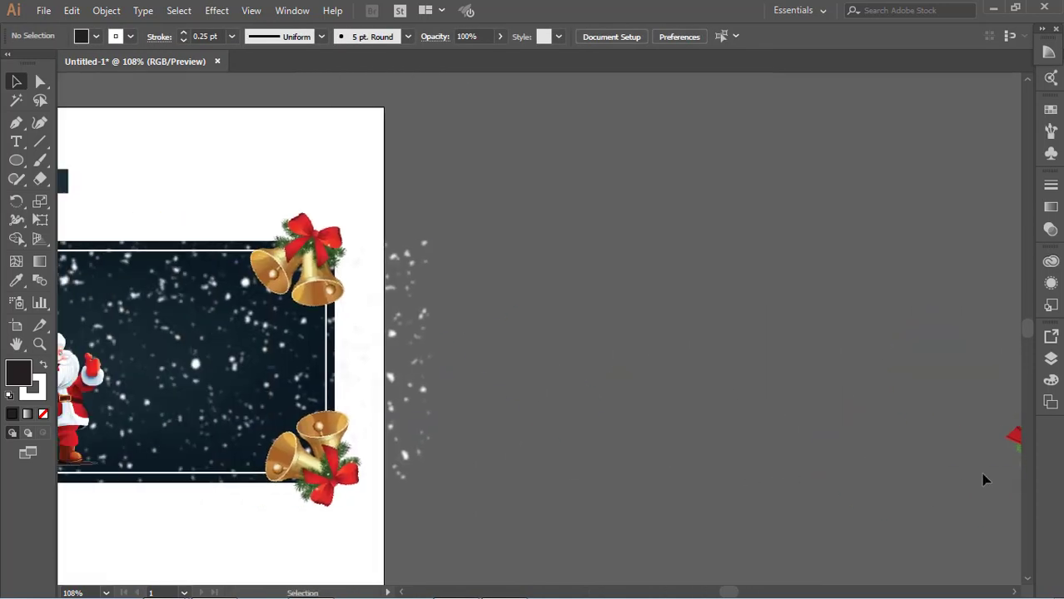
left_click_drag(1014, 444, 233, 337)
key("space")
left_click_drag(605, 442, 853, 442)
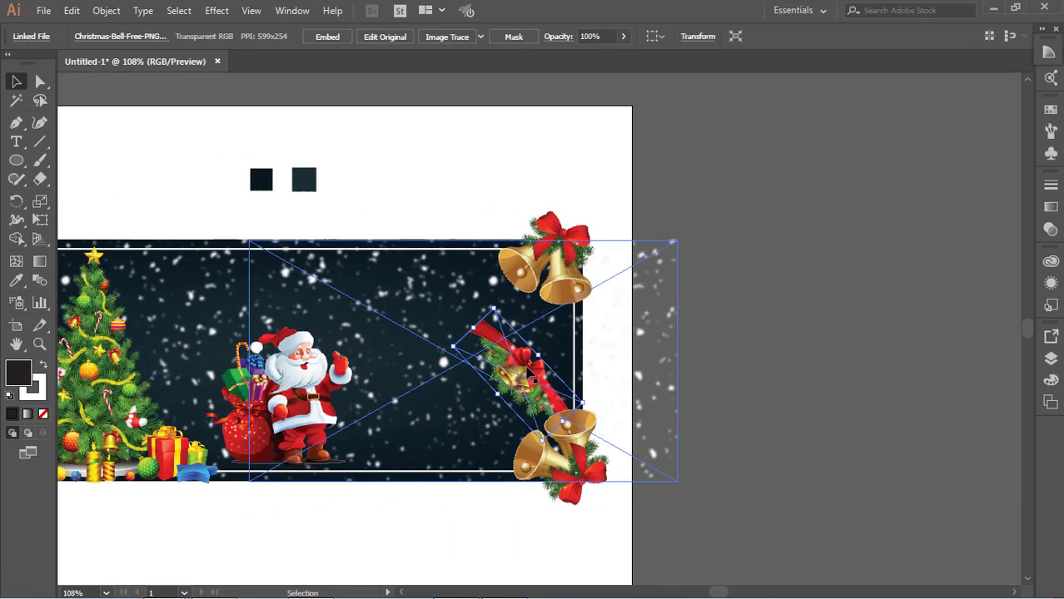
key("ctrl+z")
Move the red-ribboned bell garland from the pasteboard to the banner's upper-left corner and bring it to the front.
key("space")
left_click_drag(983, 408, 433, 335)
left_click_drag(796, 418, 352, 185)
key("space")
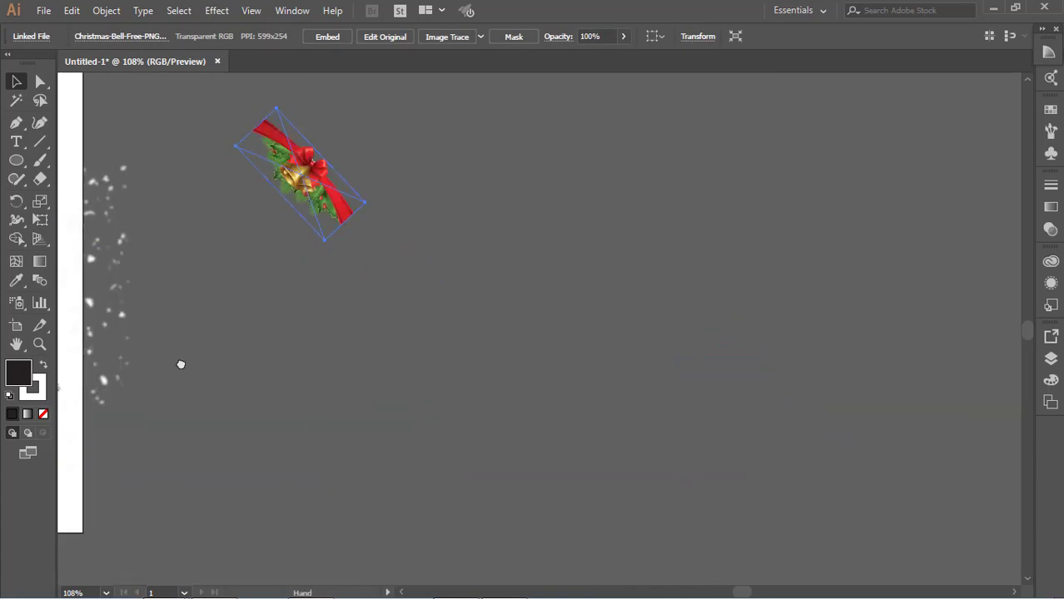
left_click_drag(181, 364, 653, 455)
left_click_drag(761, 260, 84, 163)
key("space")
left_click_drag(113, 248, 448, 329)
right_click(446, 277)
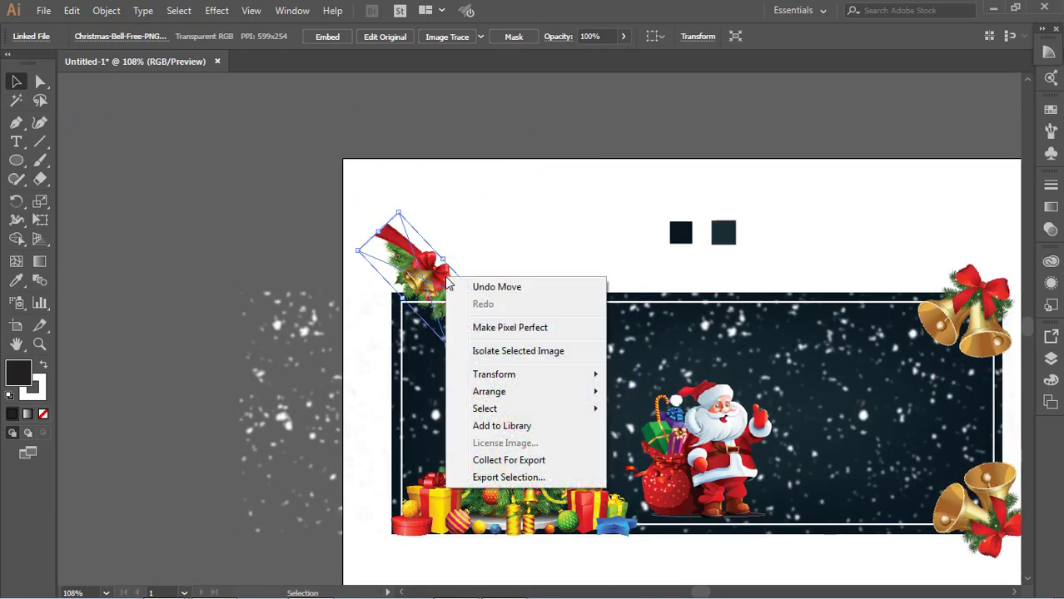
mouse_move(561, 390)
left_click(649, 390)
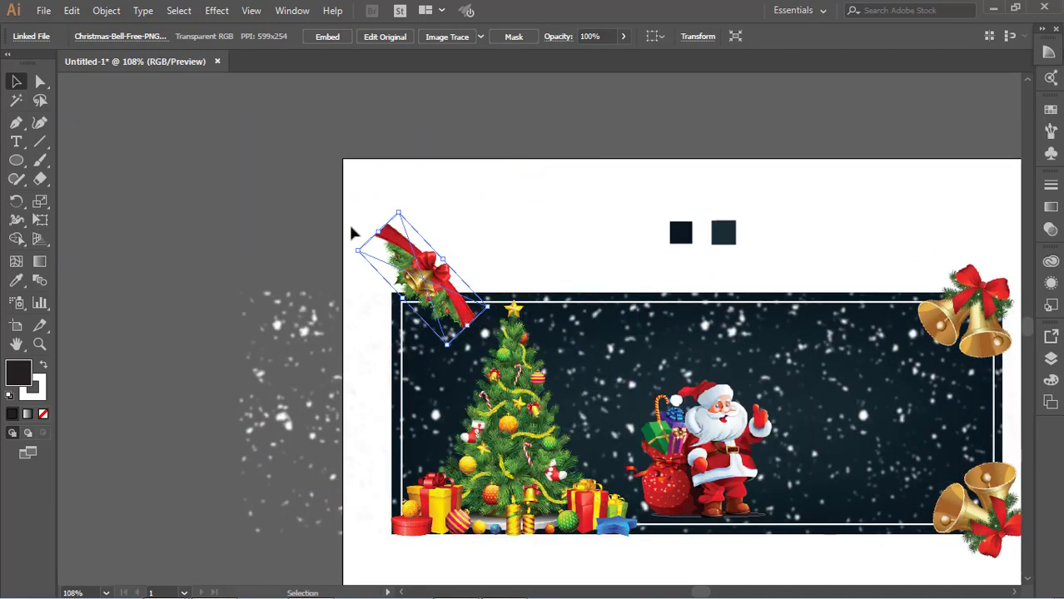
Rotate the garland to slant diagonally across the banner's upper-left corner, fit it over the corner and enlarge it slightly.
left_click_drag(354, 249, 400, 441)
left_click_drag(451, 265, 449, 302)
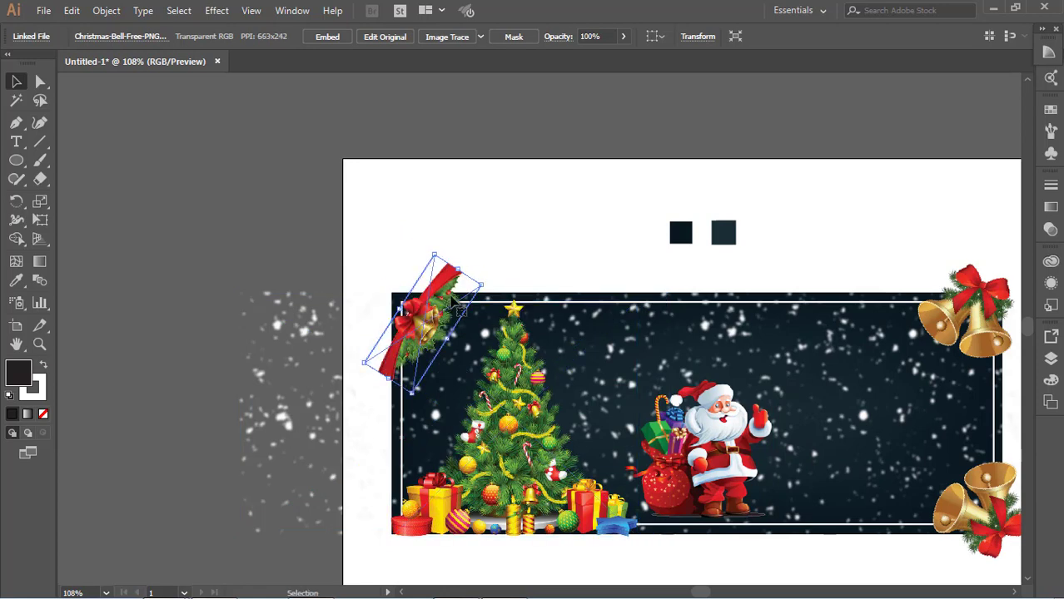
left_click_drag(434, 254, 440, 233)
left_click(468, 209)
Scale the Santa image down a little further, anchored at its lower-left corner beside the tree's gifts.
left_click_drag(817, 415, 807, 420)
left_click_drag(807, 420, 577, 389)
left_click(533, 540)
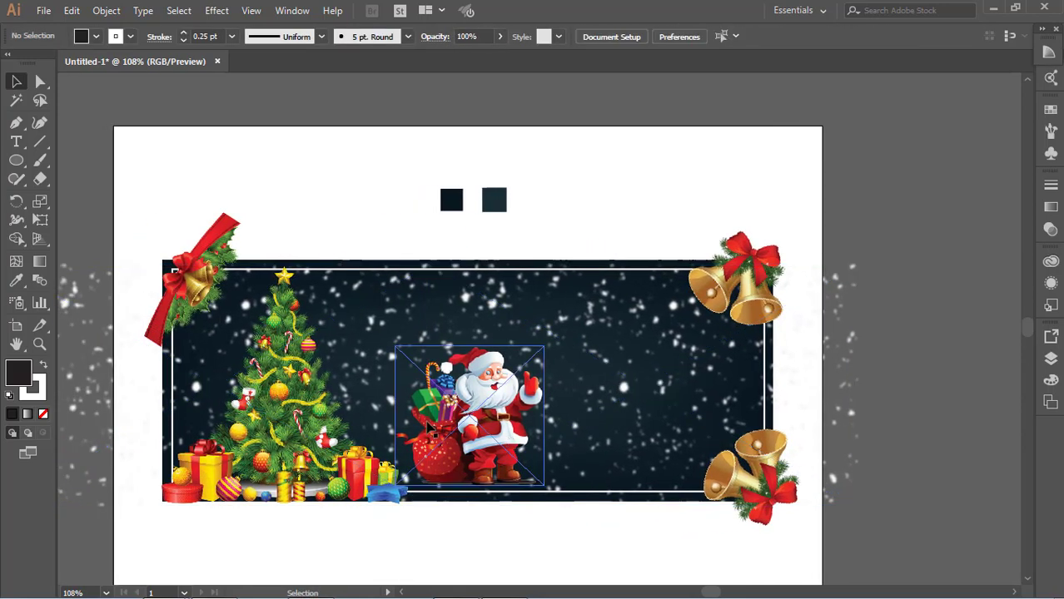
left_click(468, 395)
left_click_drag(544, 346, 528, 355)
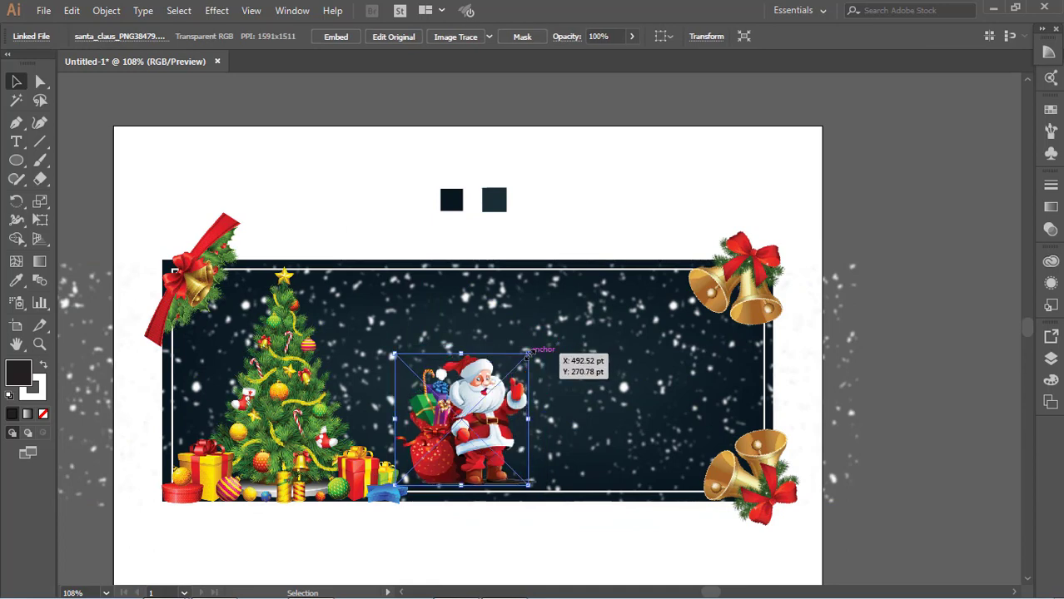
left_click(545, 516)
Shift the shadow ellipse left under Santa's feet and shrink it to about 116 pt wide.
left_click(530, 483)
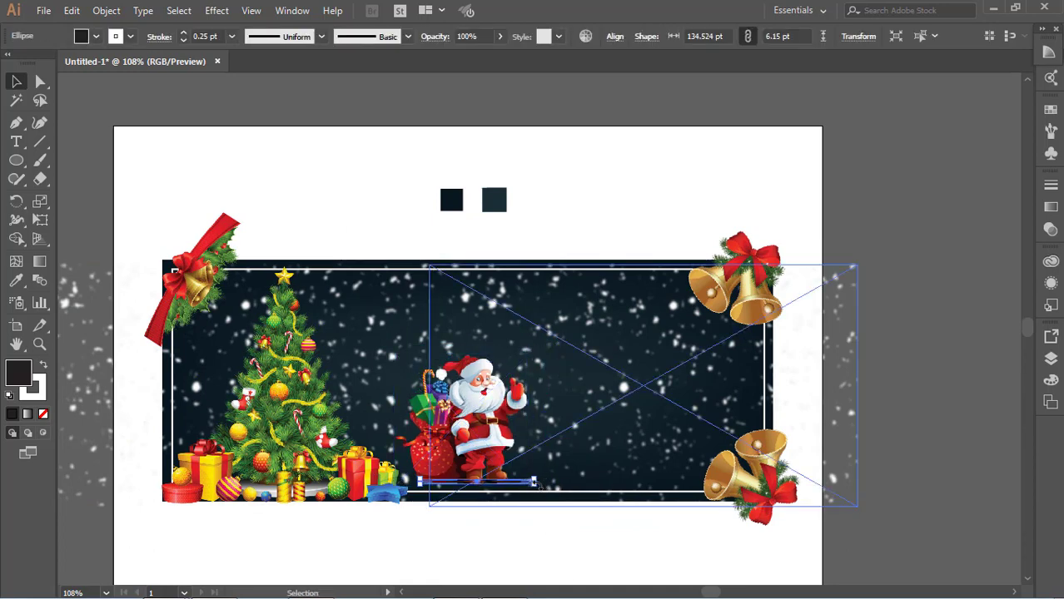
key("Left")
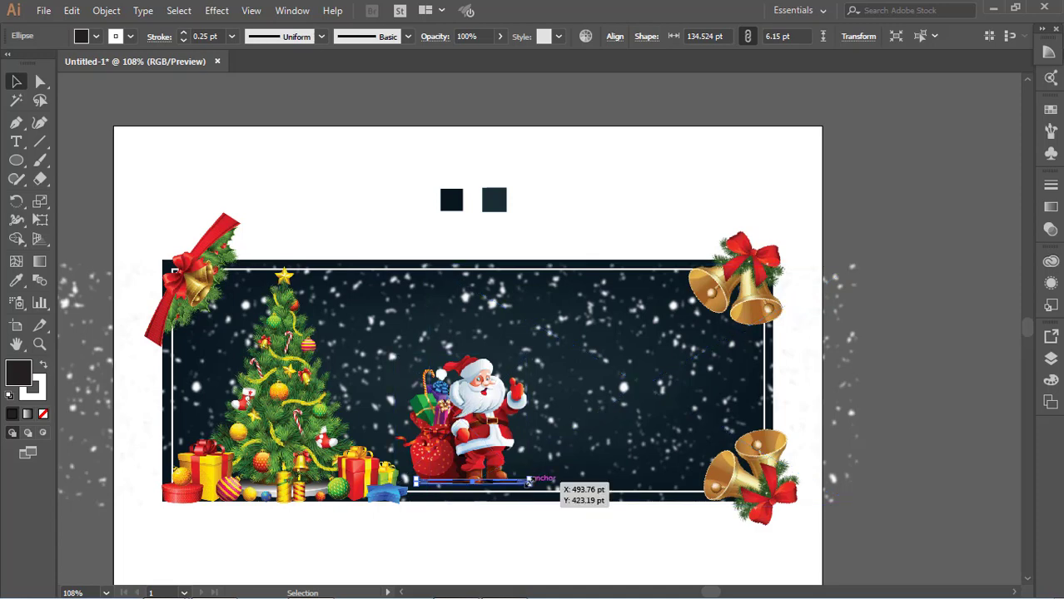
mouse_move(531, 482)
left_mouse_down()
mouse_move(553, 480)
mouse_move(533, 482)
left_mouse_up()
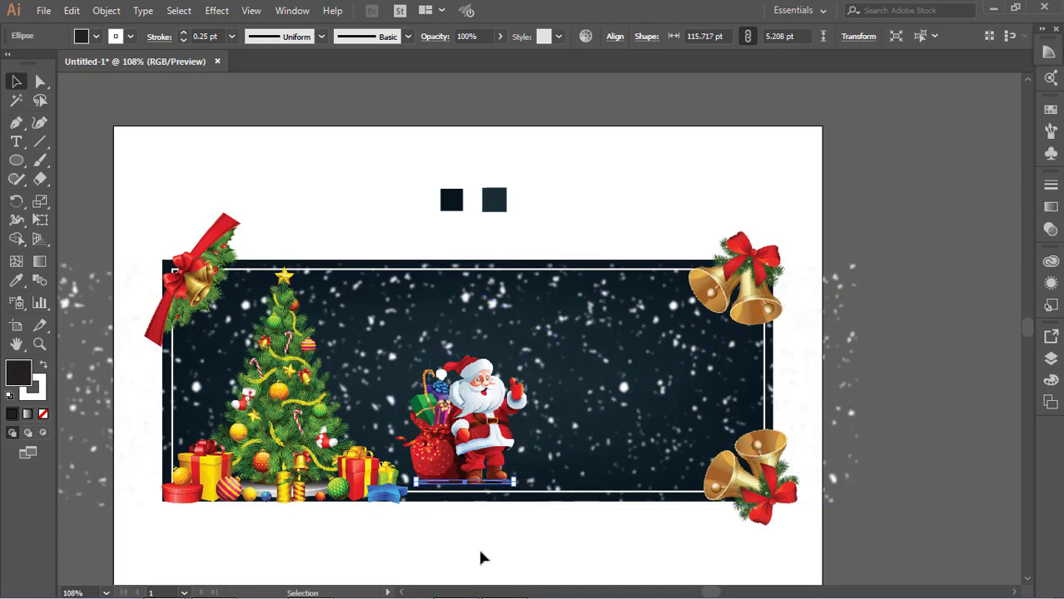
left_click(478, 546)
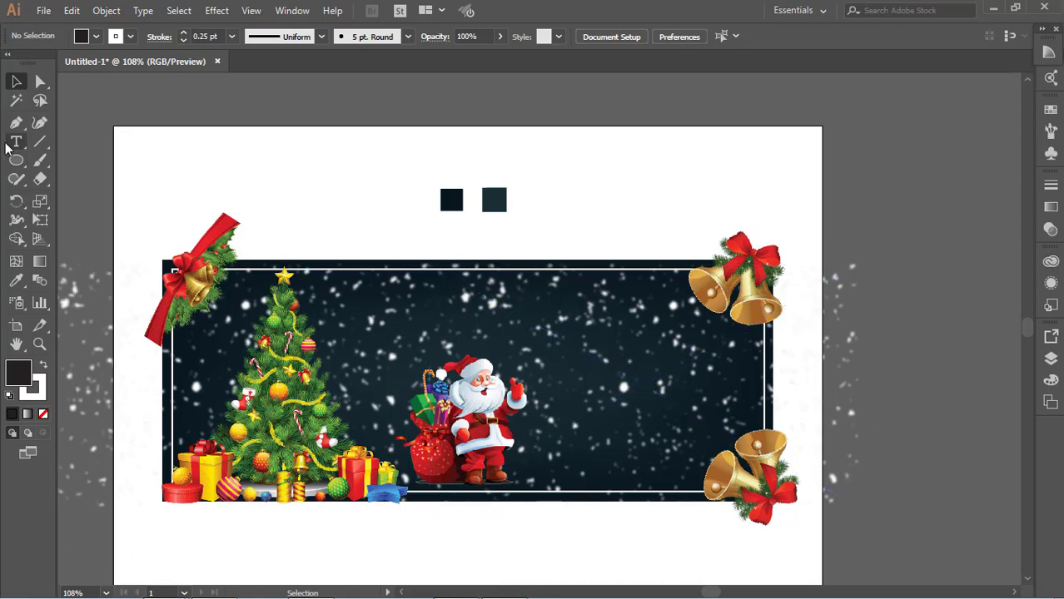
Add the text CHRISTMAS on the blank artboard area above the banner.
left_click(303, 169)
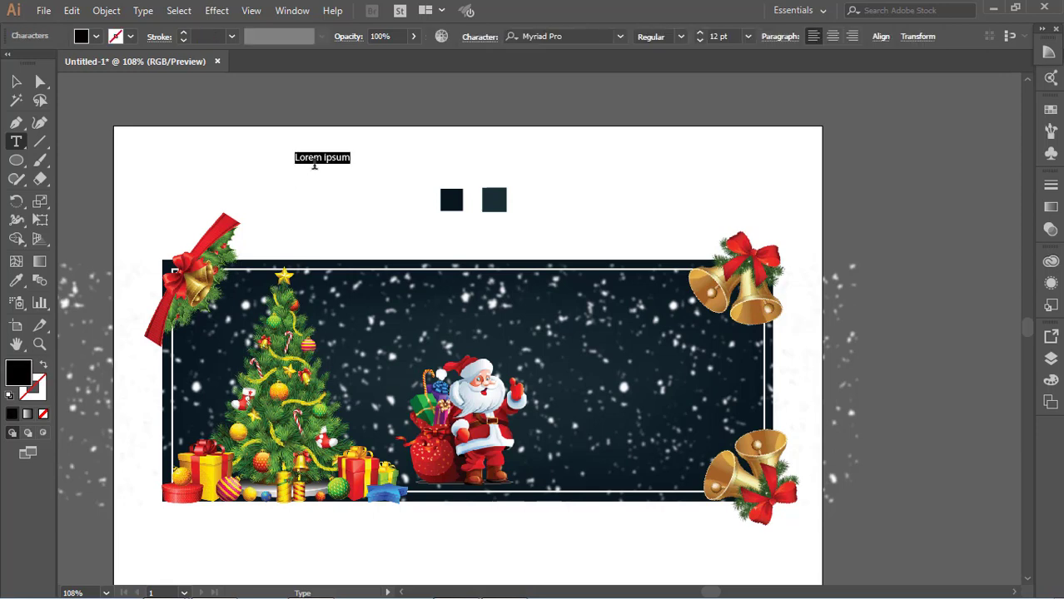
type("c")
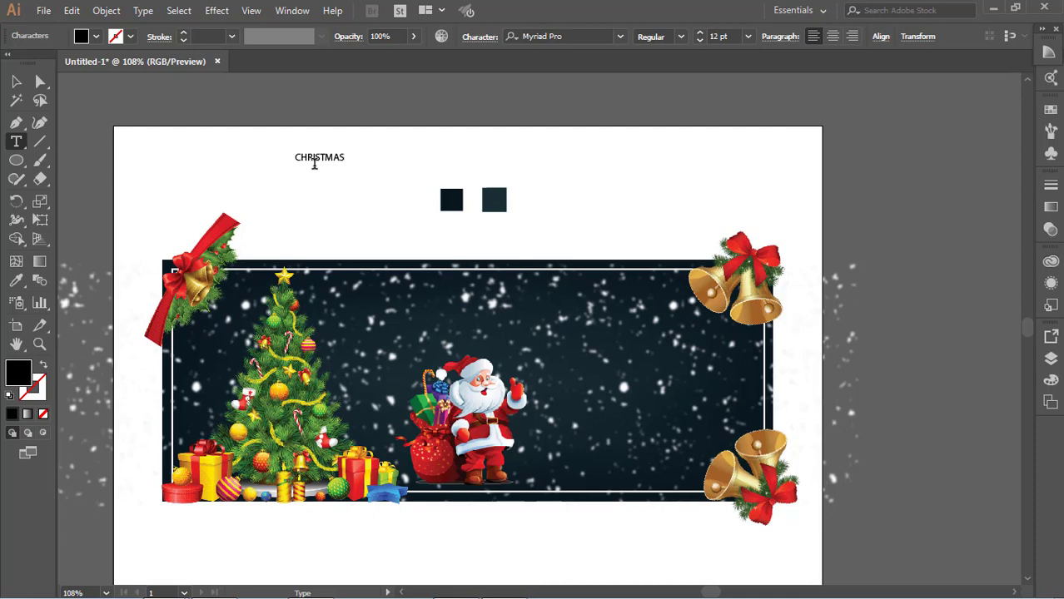
left_click(16, 81)
left_click(153, 145)
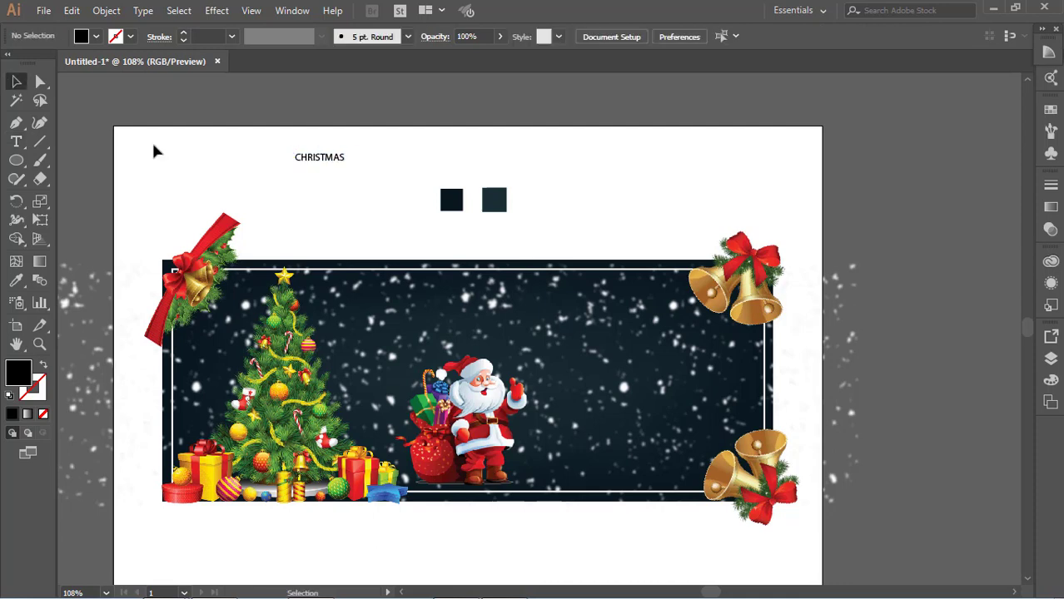
Enlarge the CHRISTMAS text to about 42 pt and move it onto the banner to the right of Santa.
left_click(310, 163)
left_click_drag(344, 169, 468, 194)
left_click_drag(399, 175, 642, 352)
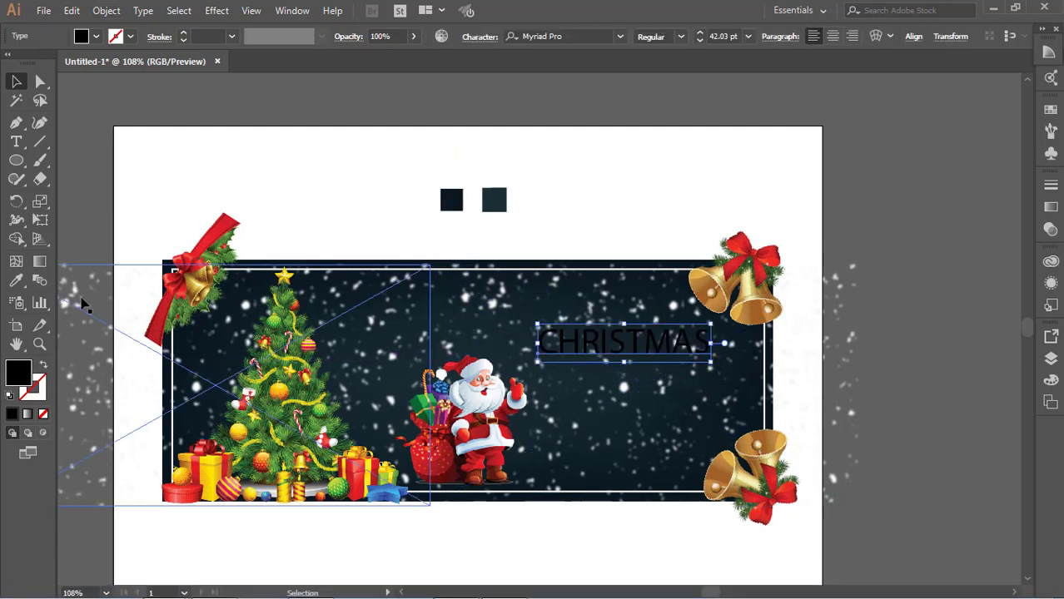
Recolor the CHRISTMAS text with a bright red sampled from Santa's hat.
left_click(16, 281)
left_click(231, 226)
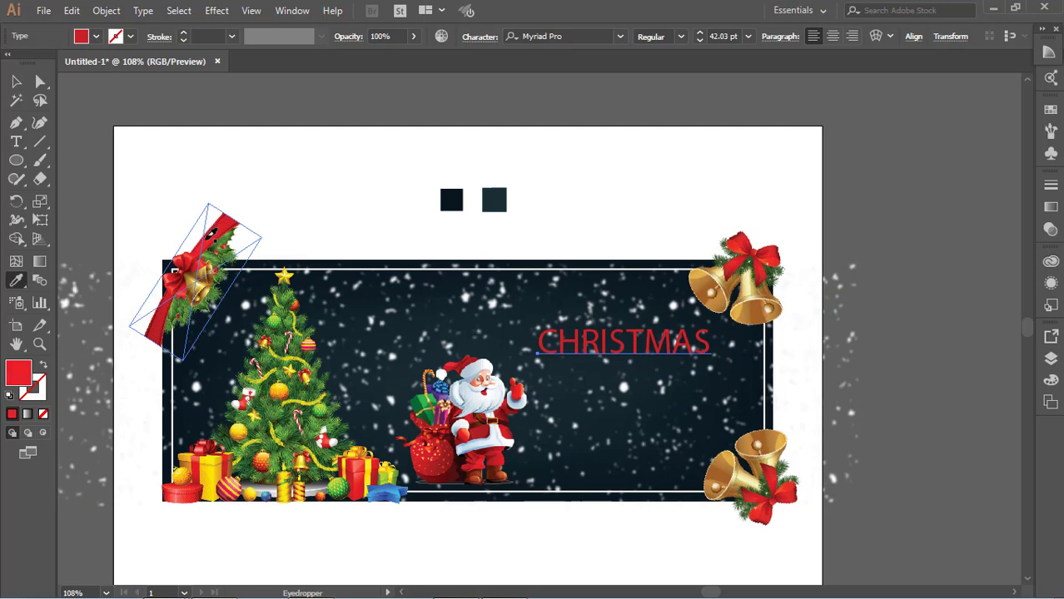
left_click(168, 282)
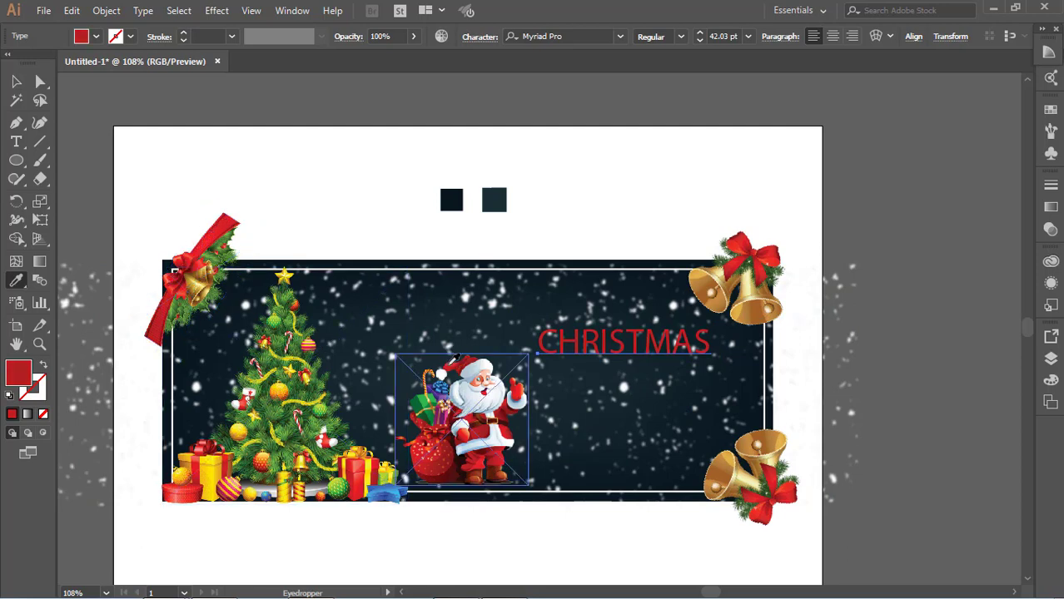
left_click(453, 366)
left_click(17, 81)
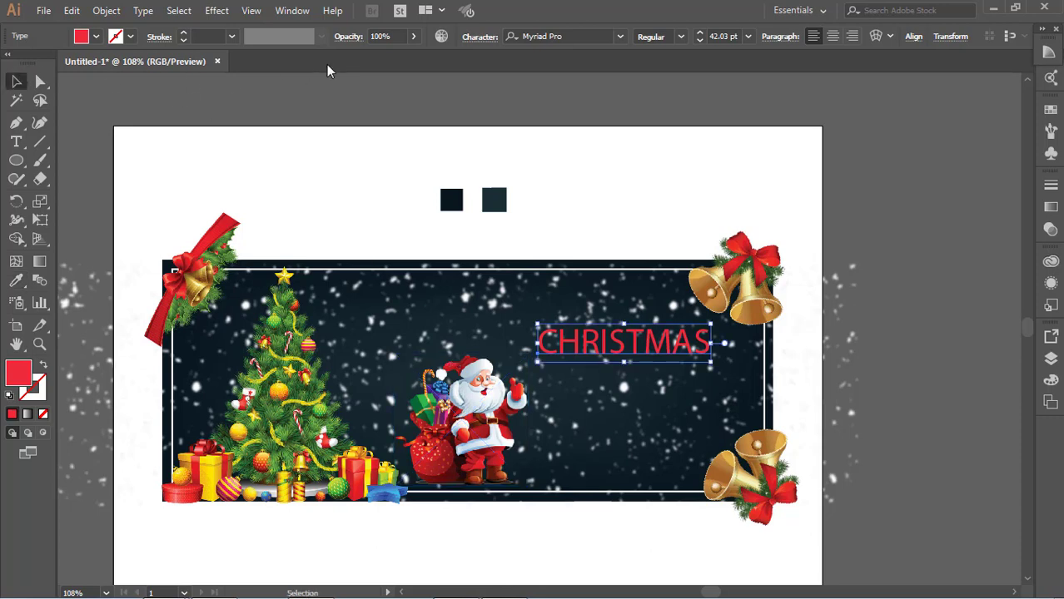
Preview successive font families on the CHRISTMAS text, from NewsGoth BT through Microsoft YaHei UI.
left_click(582, 38)
key("Down")
key("Down")
key("Down")
key("Down")
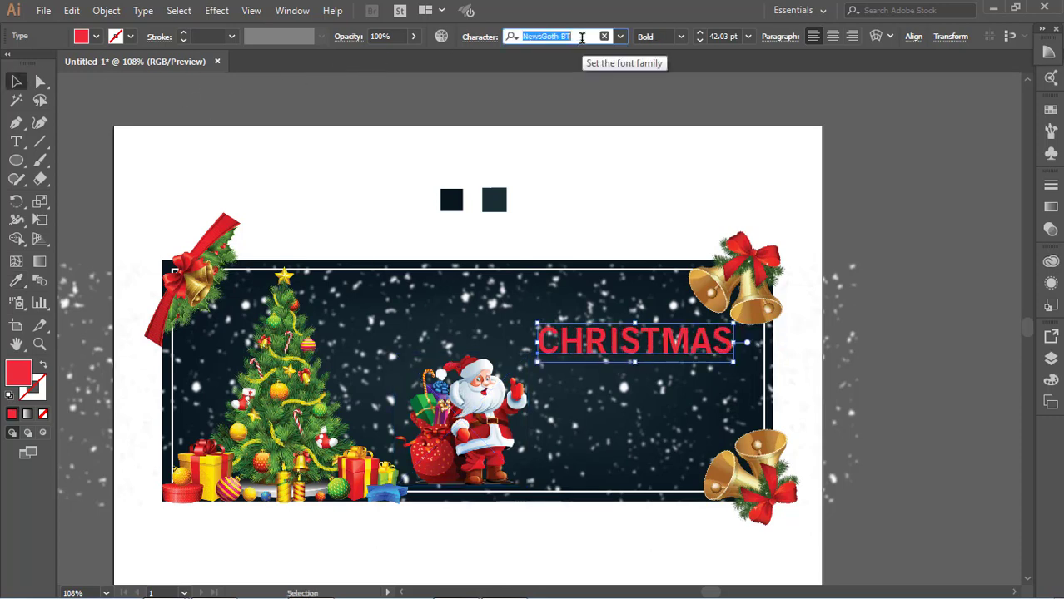
key("Down")
key("Down")
key("Down")
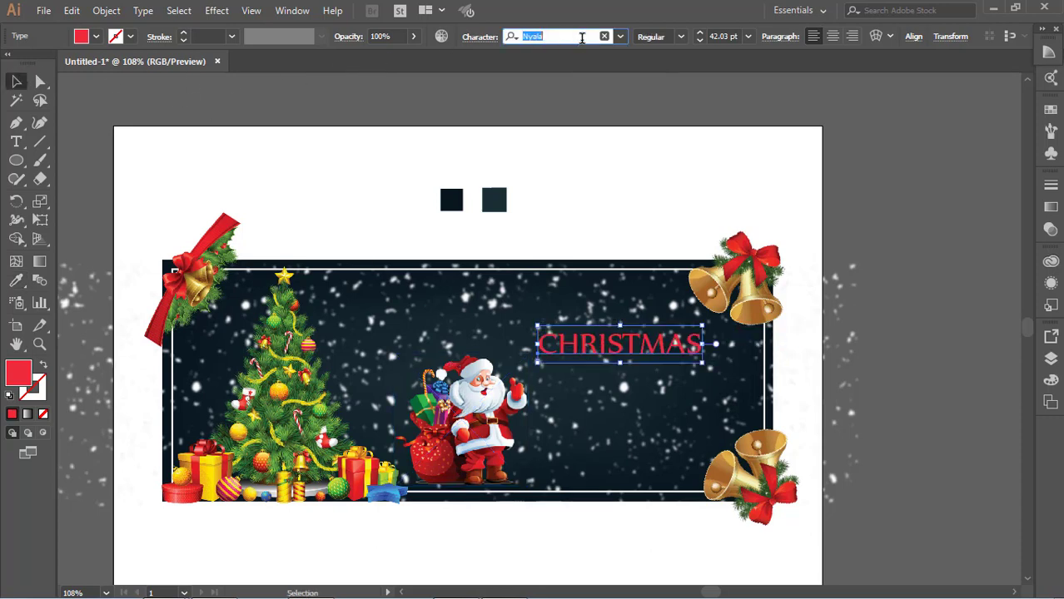
key("Down")
key("Down")
key("Down")
key("Down")
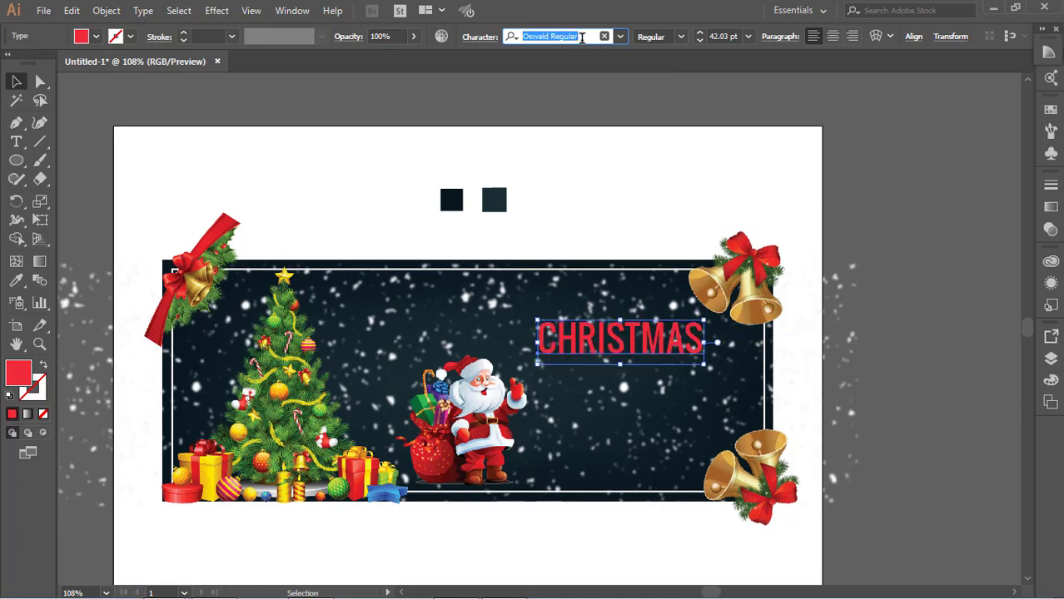
key("Down")
key("Down")
key("Down")
key("Down")
key("Down")
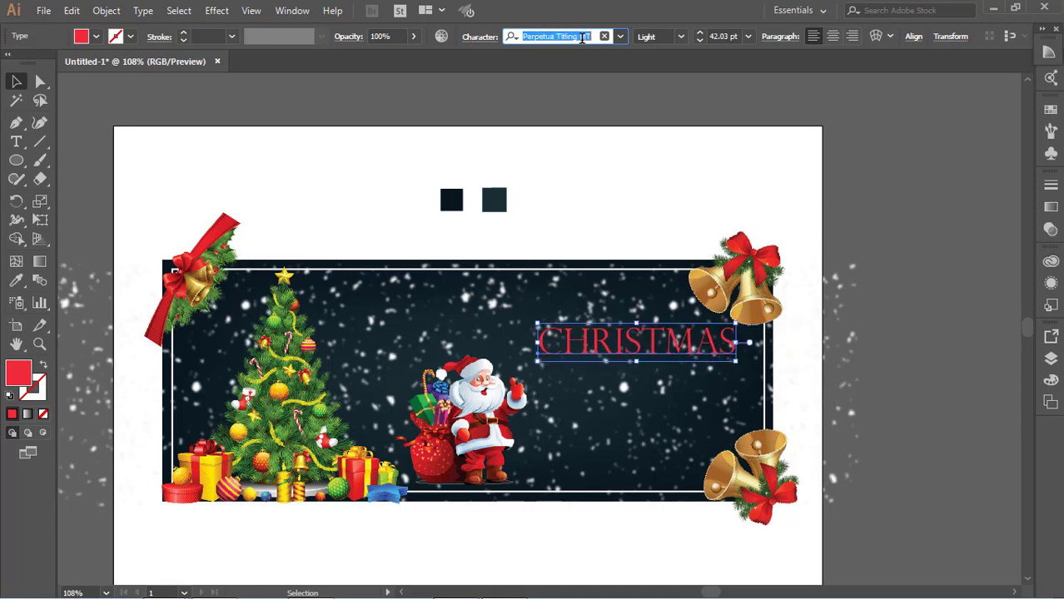
key("Down")
key("Down")
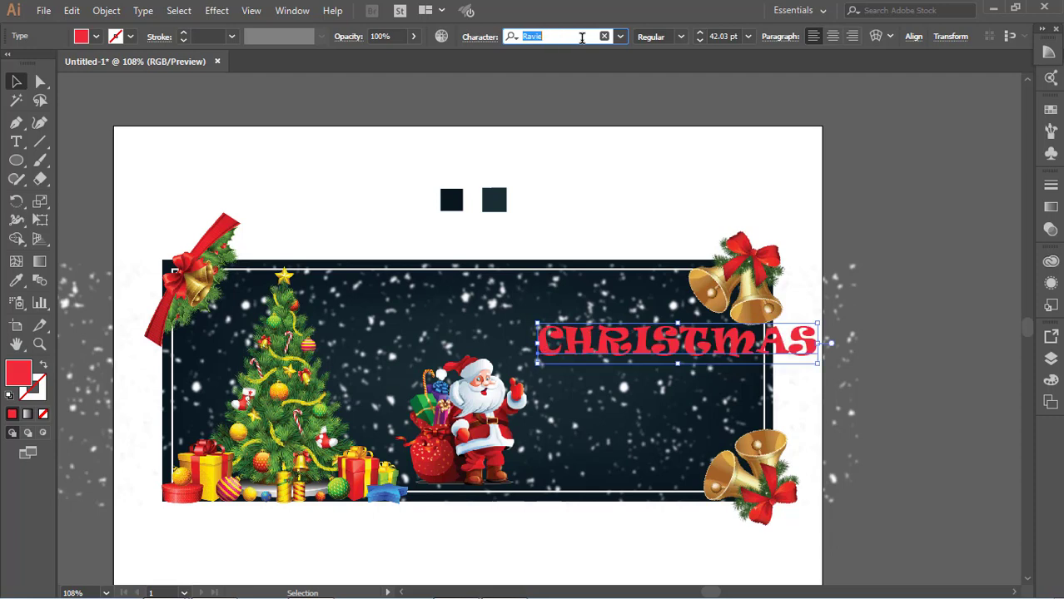
key("Down")
key("Down")
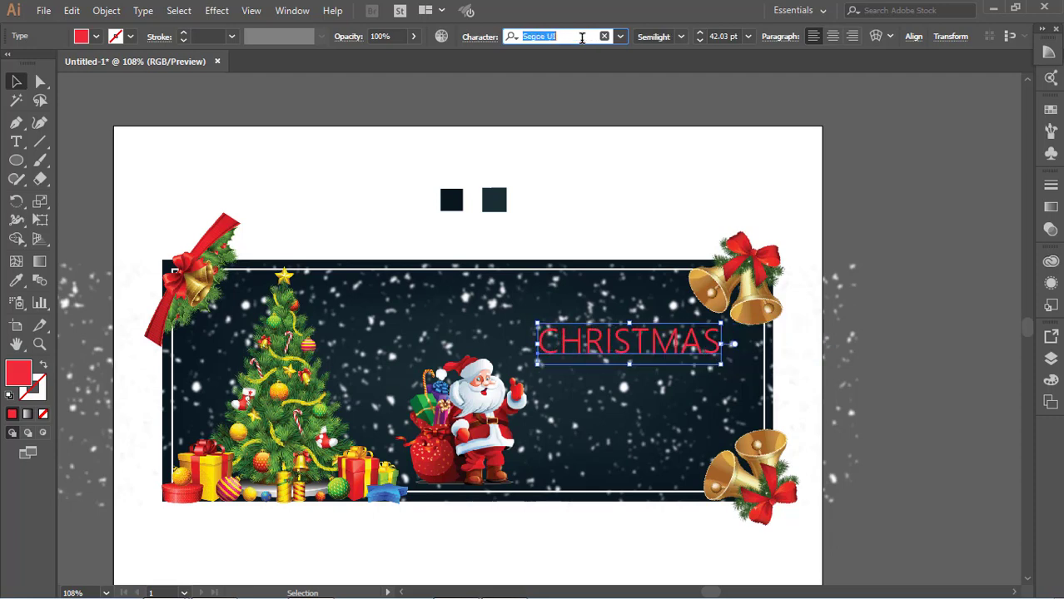
key("Down")
key("Down")
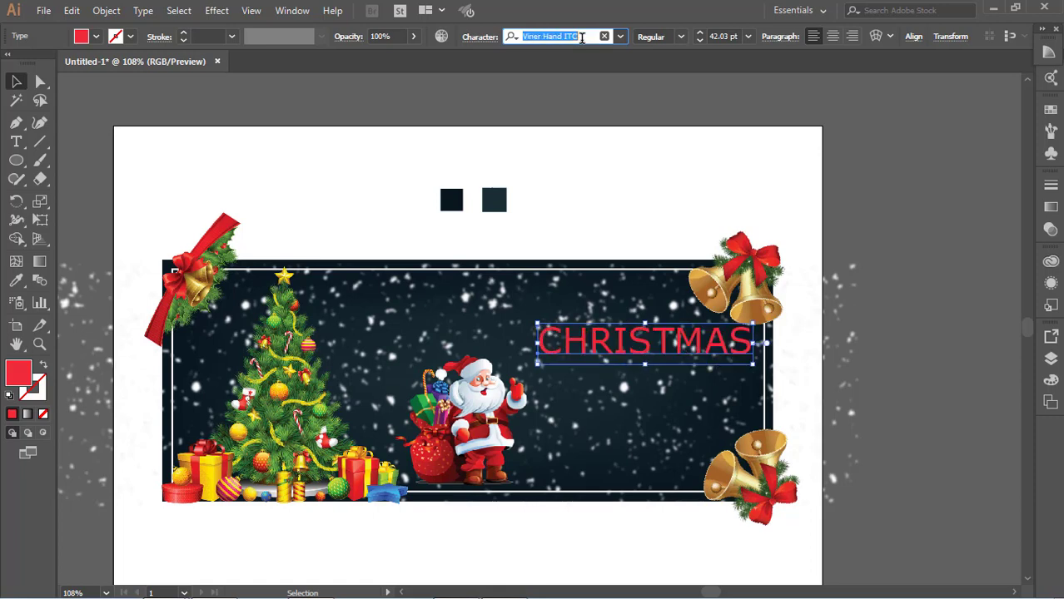
key("Down")
key("Down")
key("Down")
key("Down")
key("Down")
key("Down")
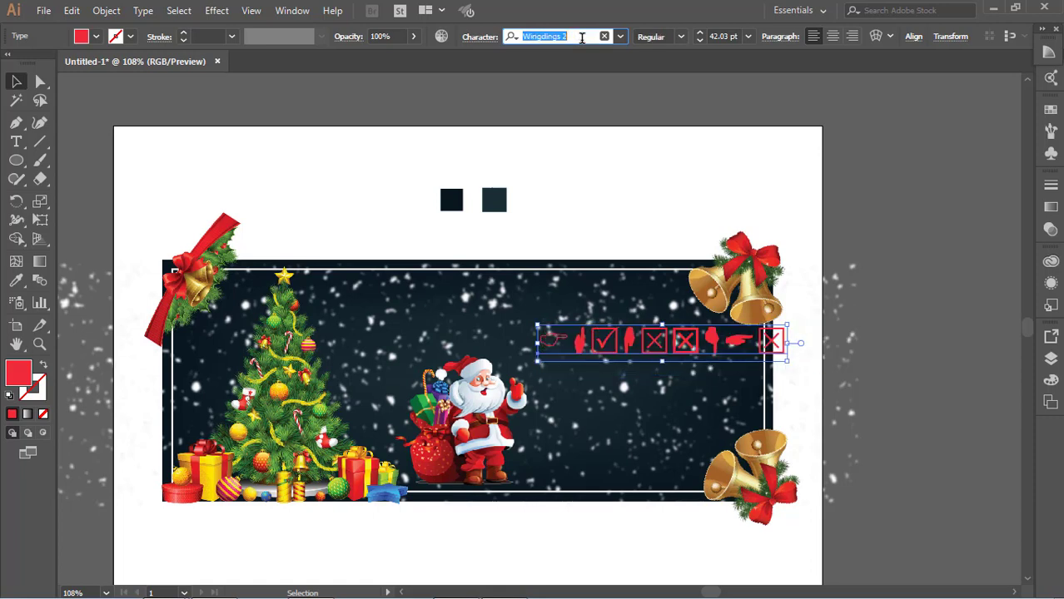
key("Down")
key("Down")
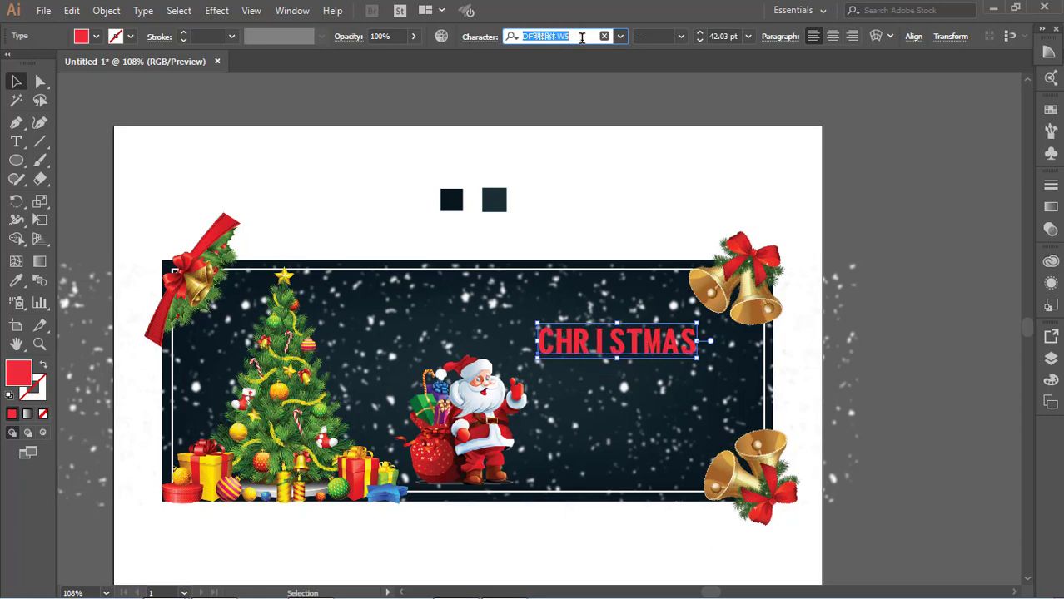
key("Down")
key("Down")
key("Down")
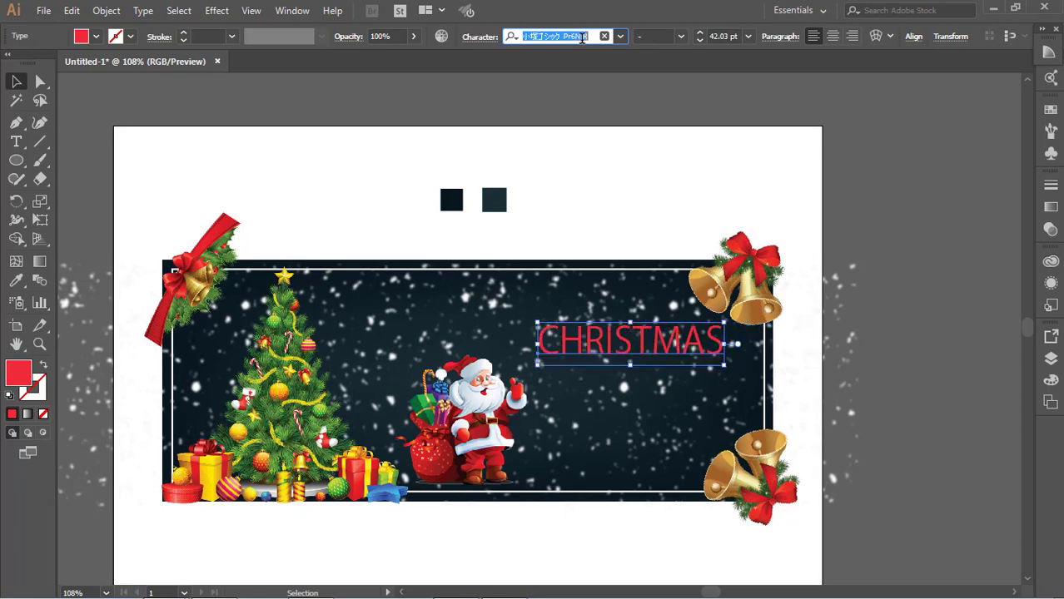
key("Down")
key("Down")
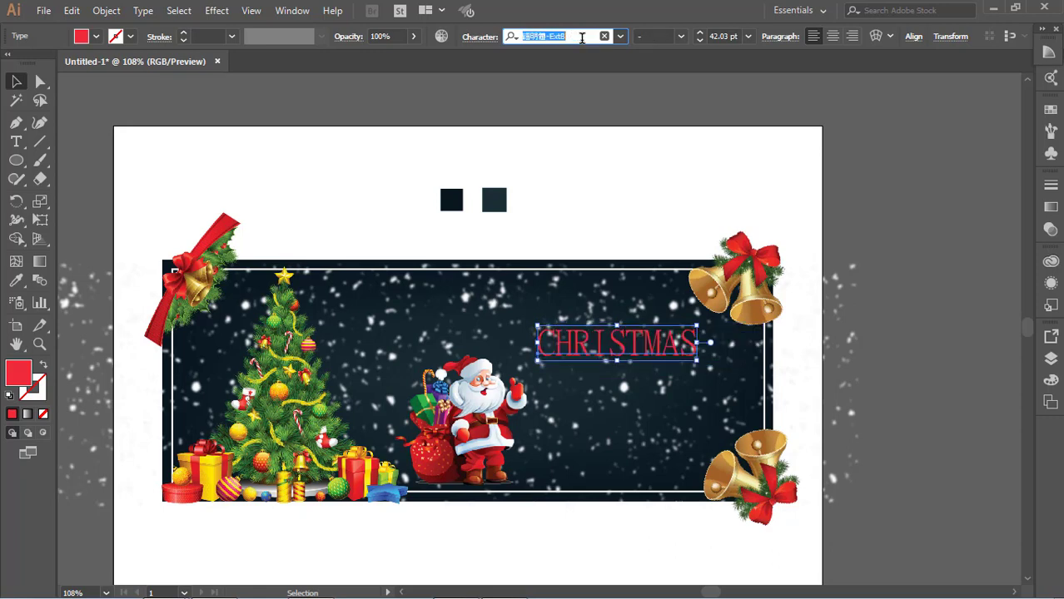
key("Down")
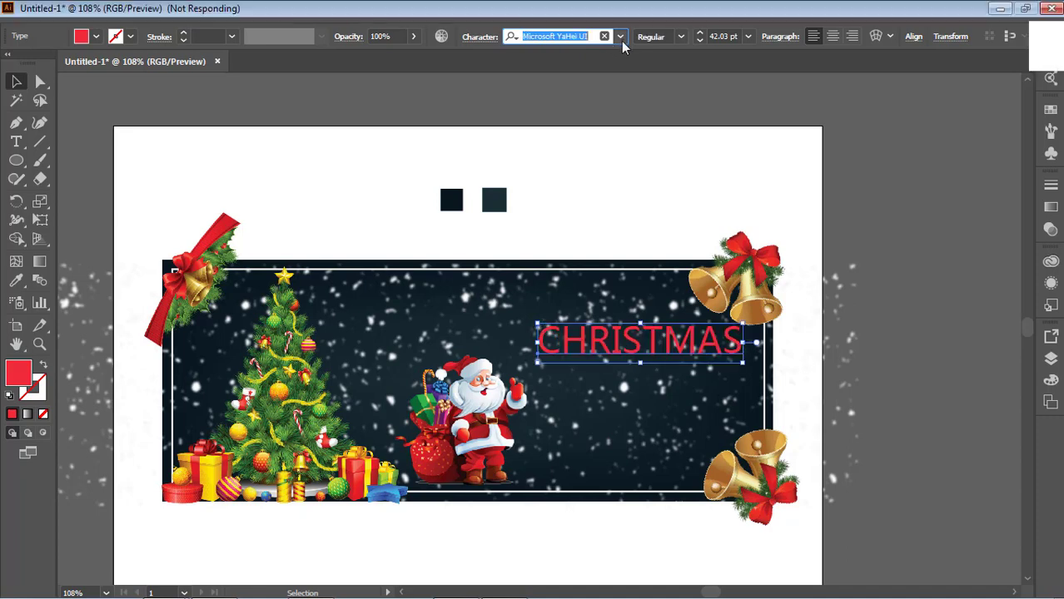
Set the CHRISTMAS text's font family to Algerian.
left_click(622, 41)
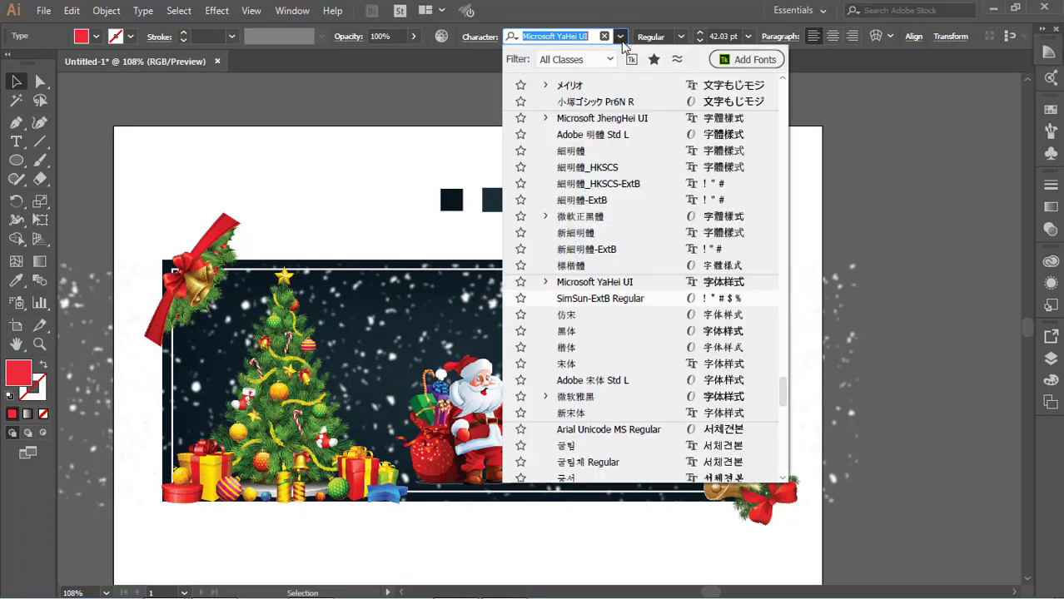
scroll(583, 349, "down", 12)
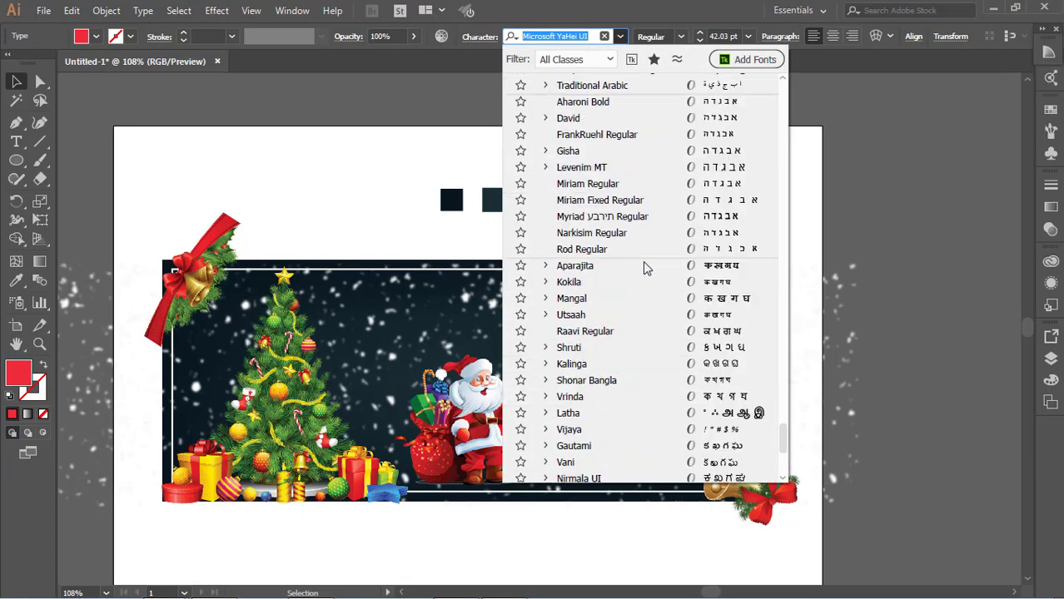
scroll(639, 281, "down", 4)
scroll(633, 225, "up", 6)
left_click_drag(781, 438, 783, 83)
left_click(599, 262)
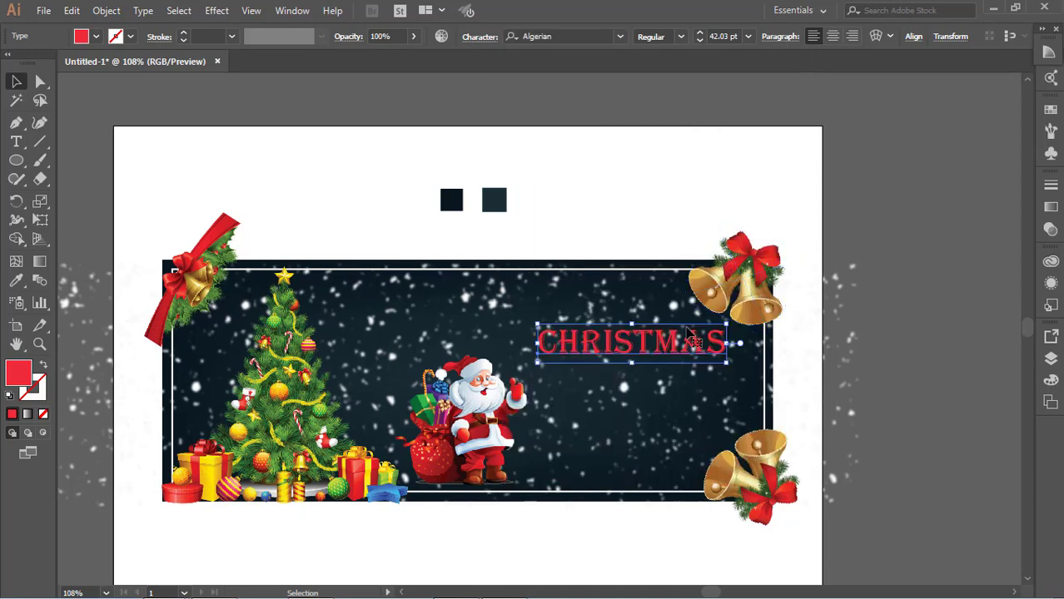
Recolor the CHRISTMAS text to a pure bright red, trying the CMYK Red swatch before picking a custom color.
left_click(97, 38)
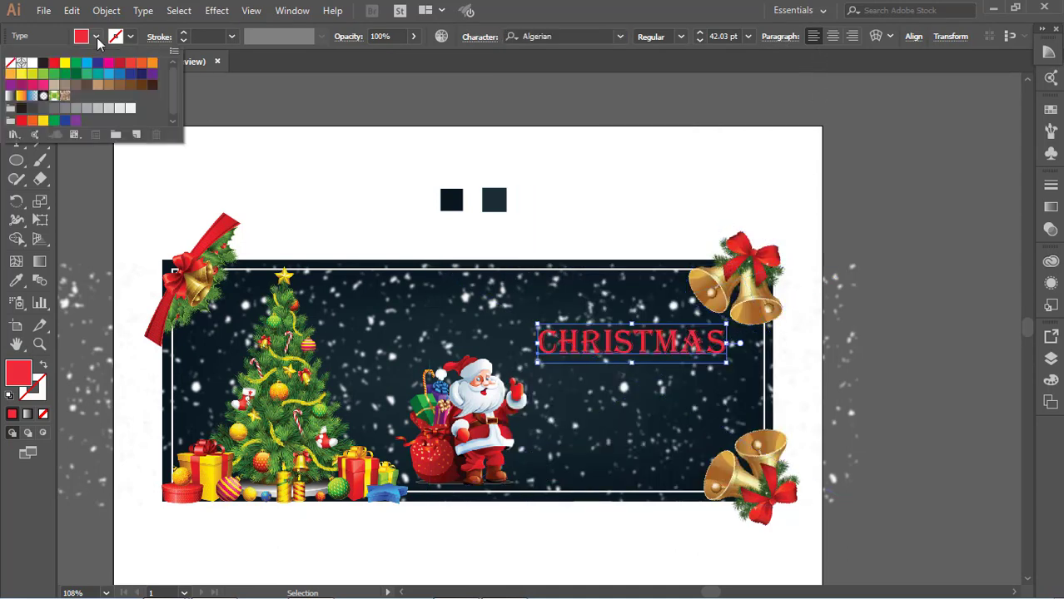
left_click(53, 65)
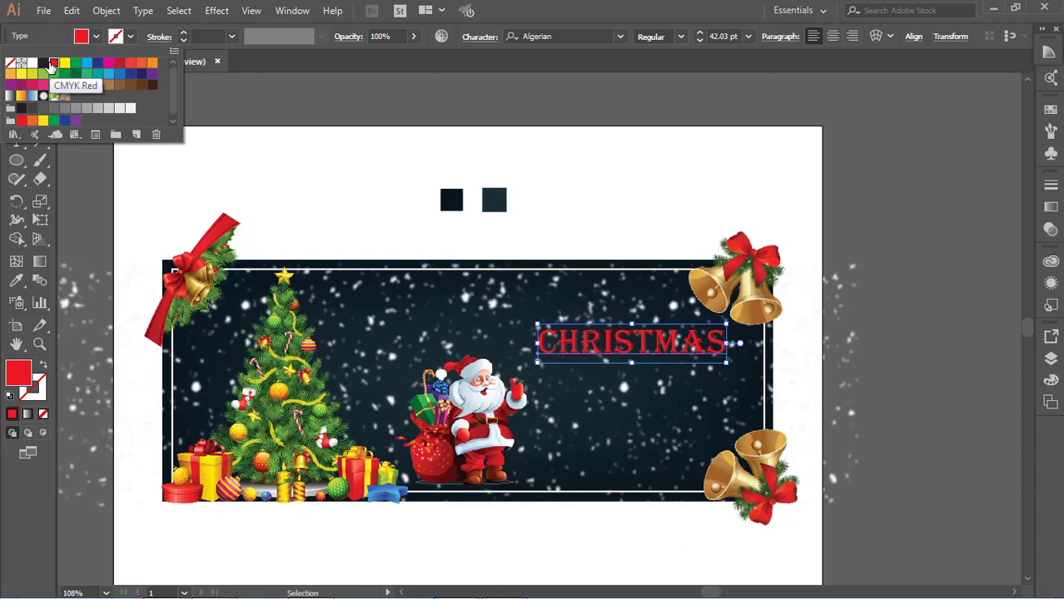
left_click(131, 64)
left_click(54, 64)
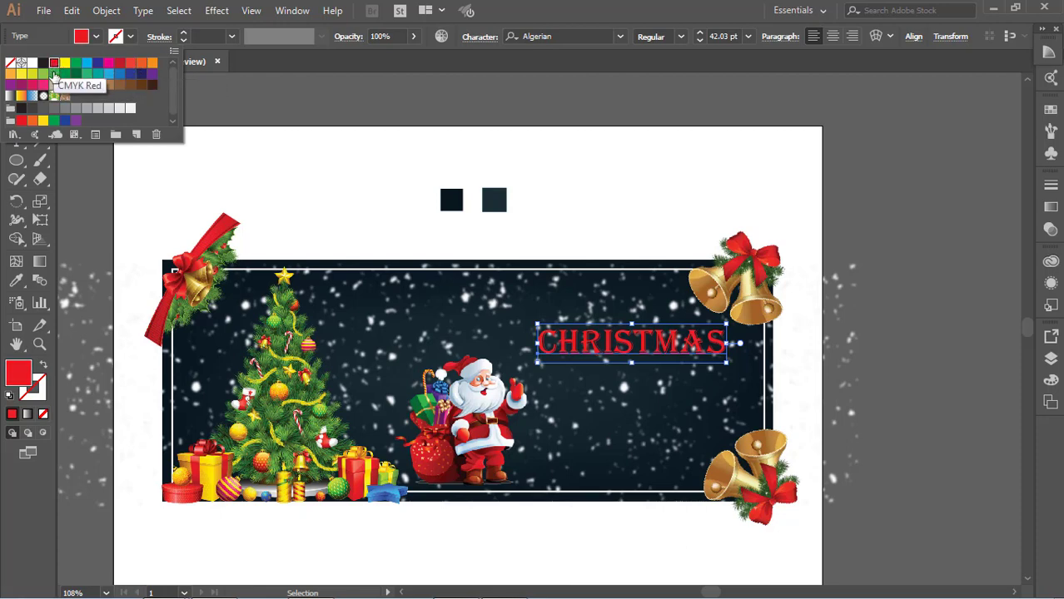
double_click(25, 372)
mouse_move(778, 290)
left_mouse_down()
mouse_move(767, 280)
mouse_move(794, 263)
left_mouse_up()
left_click(950, 267)
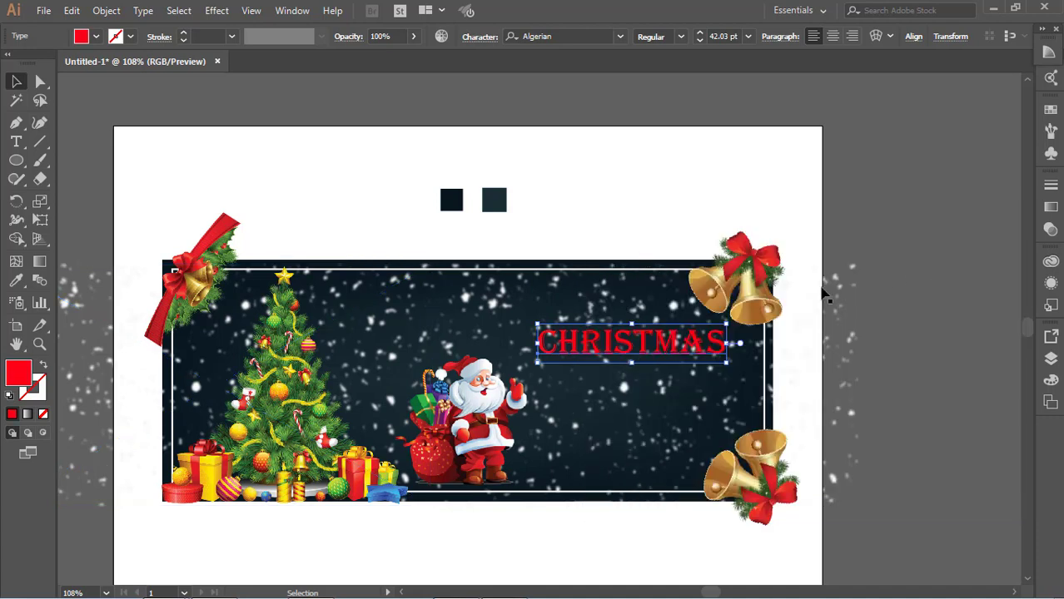
Preview successive font families on the CHRISTMAS text, from Arial Rounded MT Bold through Candara.
key("t")
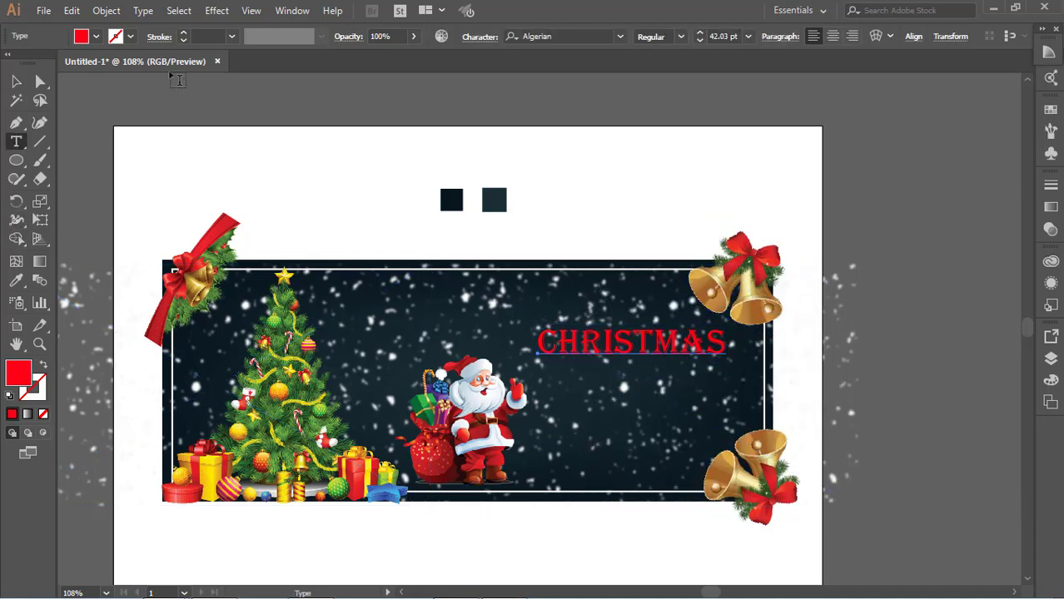
left_click(567, 35)
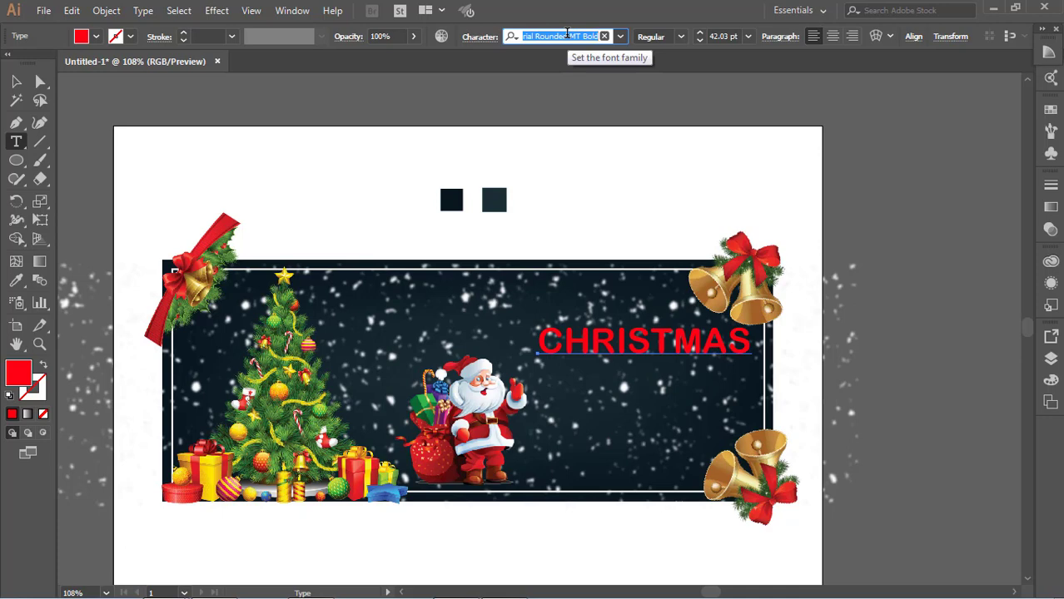
key("Down")
key("Down")
key("Down")
key("Down")
key("Down")
key("Down")
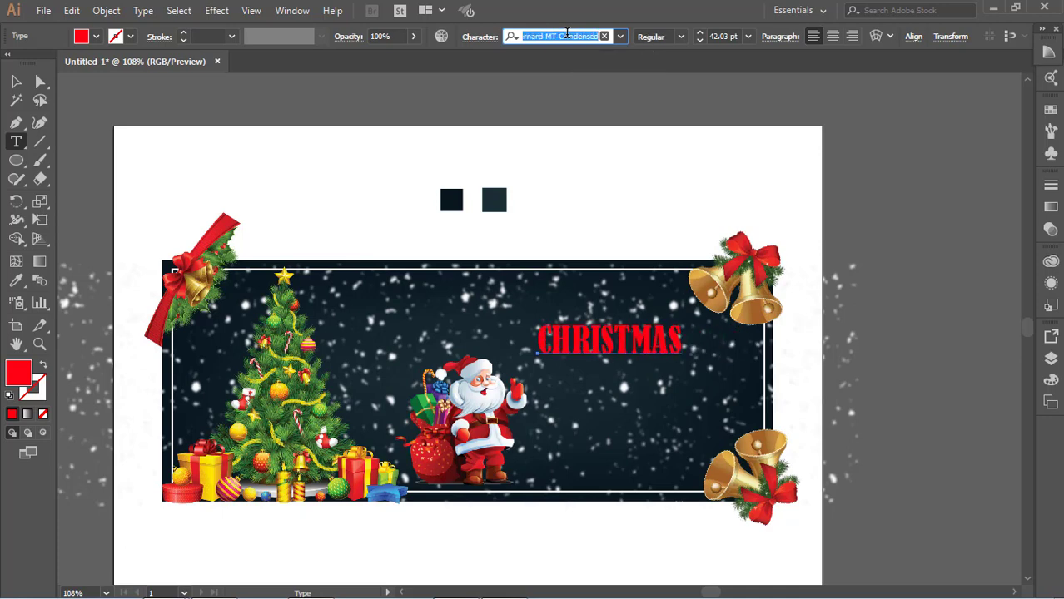
key("Down")
key("Down")
key("Down")
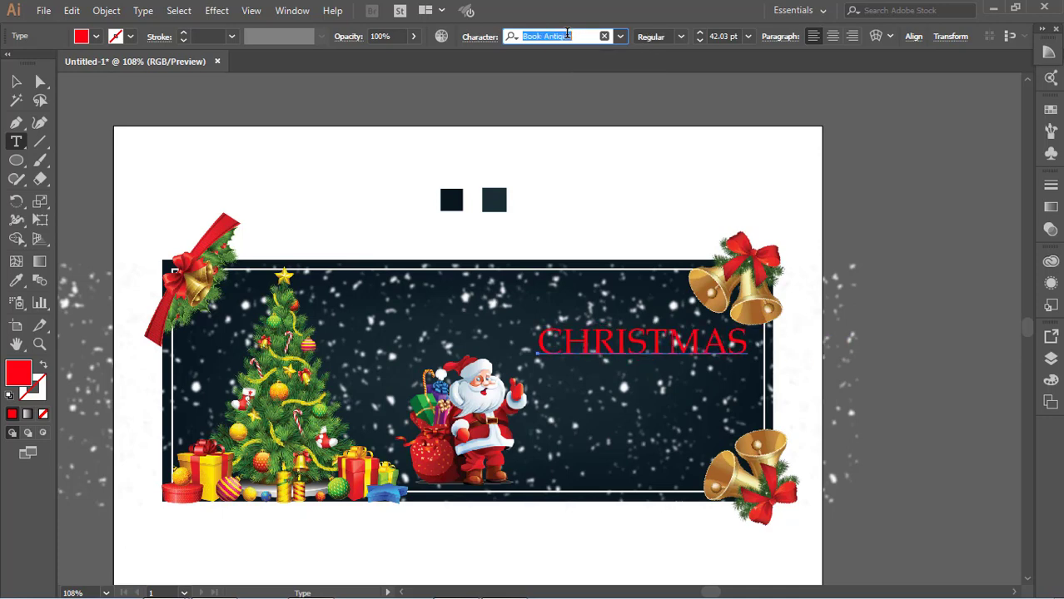
key("Down")
key("Down")
key("Down")
key("Down")
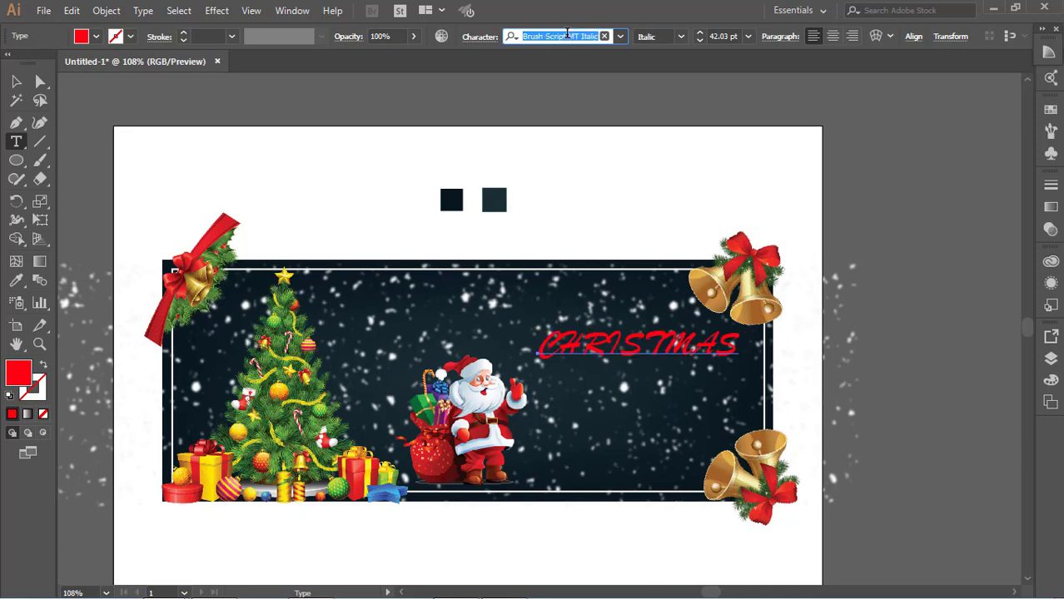
key("Down")
key("Down")
key("Down")
key("Down")
key("Down")
key("Down")
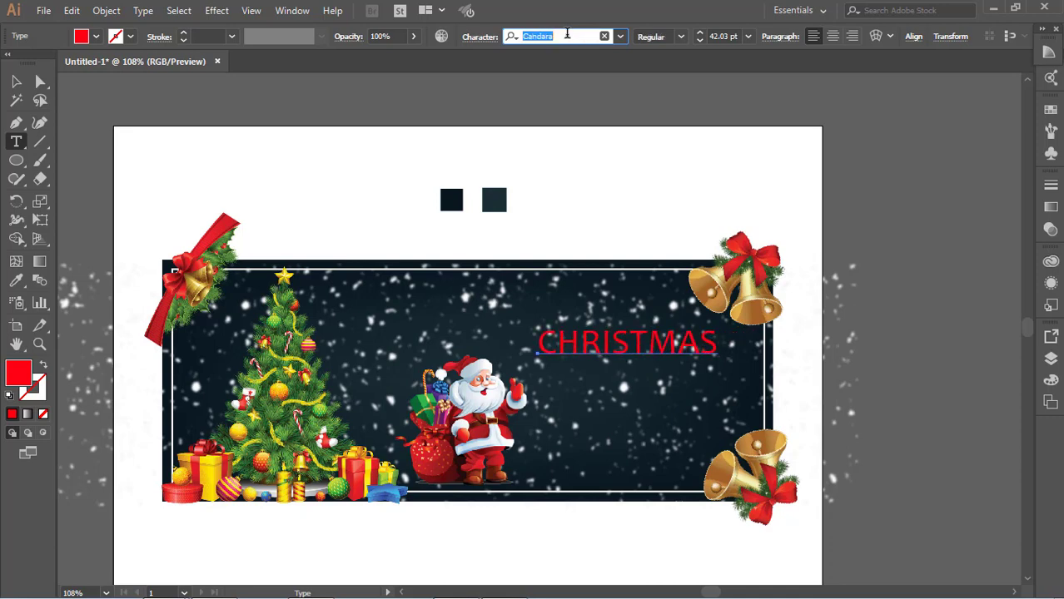
Try the Blacksword font on the CHRISTMAS text and undo it.
type("b")
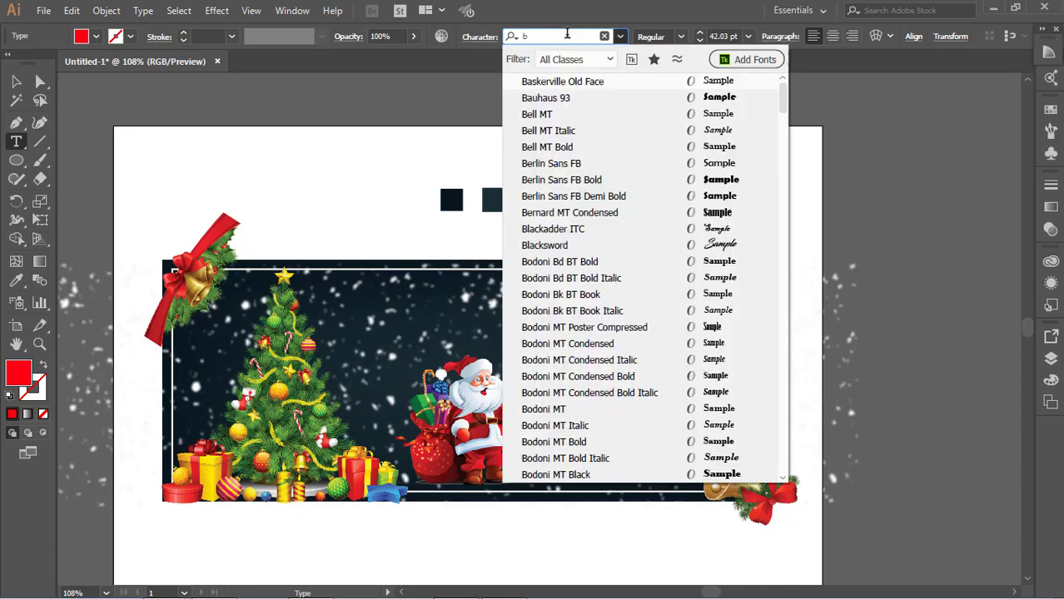
left_click(542, 248)
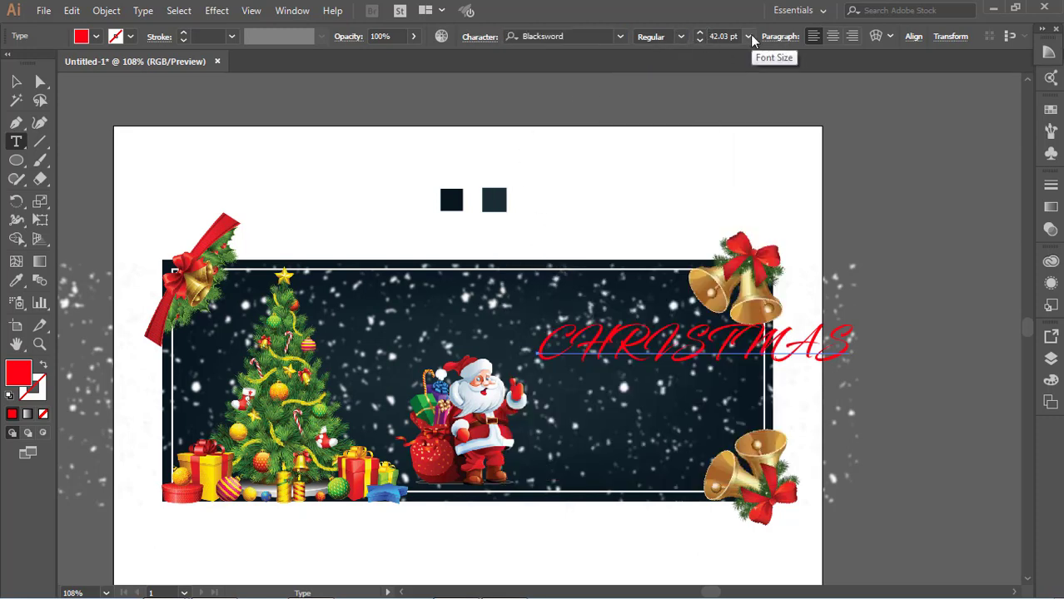
key("ctrl+z")
Set the CHRISTMAS text's font family to Oswald Regular.
left_click(596, 36)
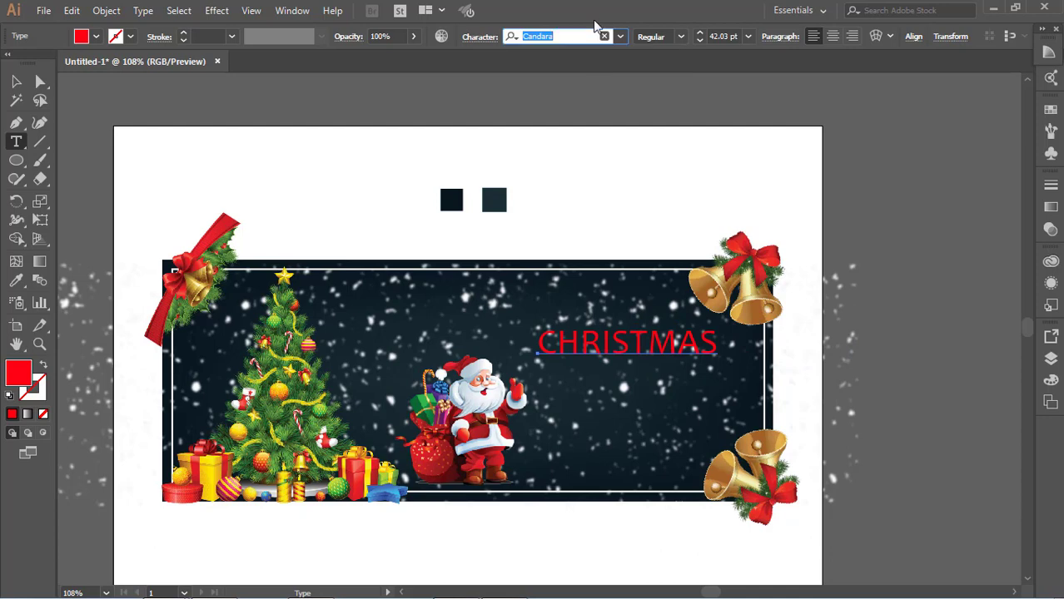
type("os")
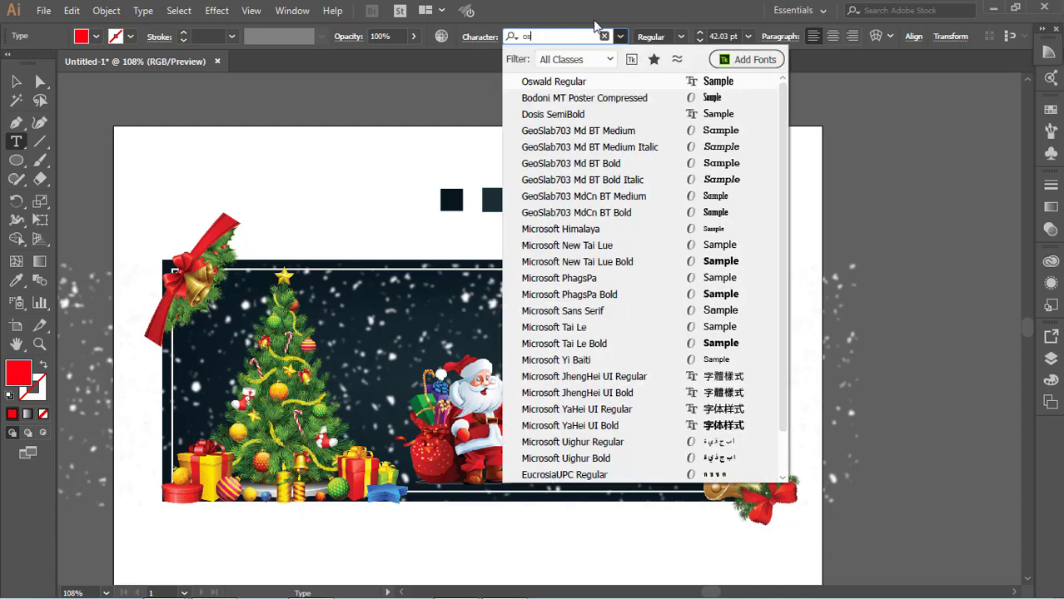
left_click(566, 81)
left_click(16, 81)
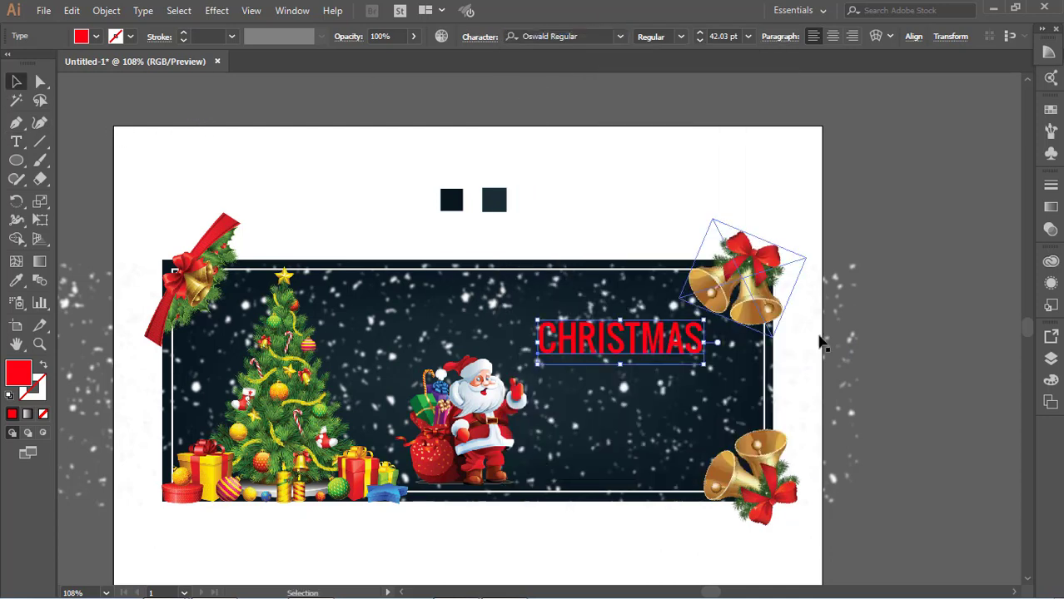
left_click(981, 430)
Enlarge the CHRISTMAS text to about 53.5 pt and shift it left so it clears the upper bells.
left_click(667, 344)
left_click_drag(706, 366, 756, 395)
left_click_drag(739, 353, 729, 350)
left_click(930, 369)
left_click(707, 343)
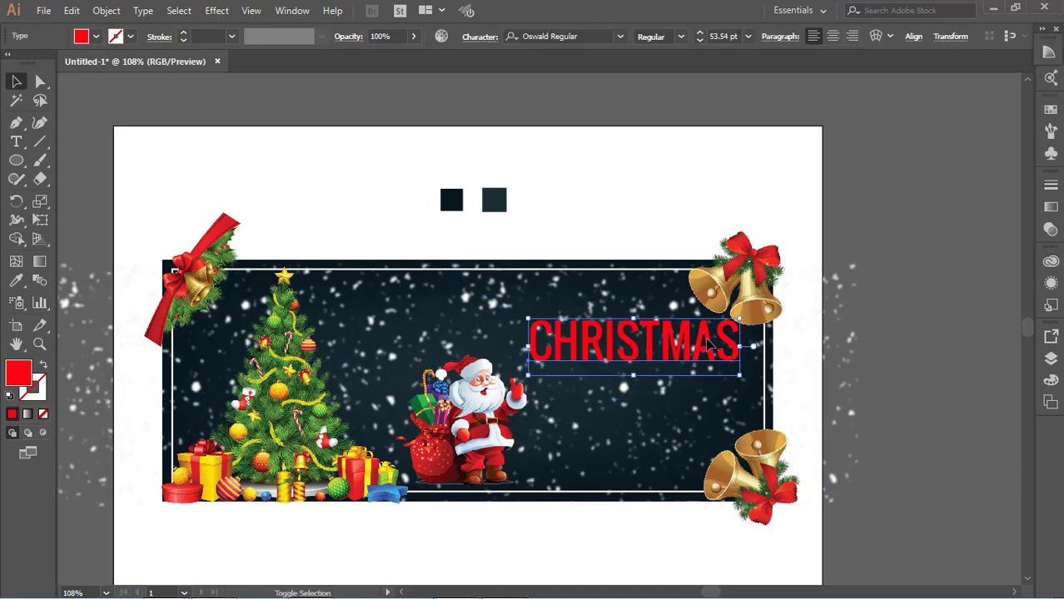
key("shift+Left")
key("shift+Left")
left_click(866, 365)
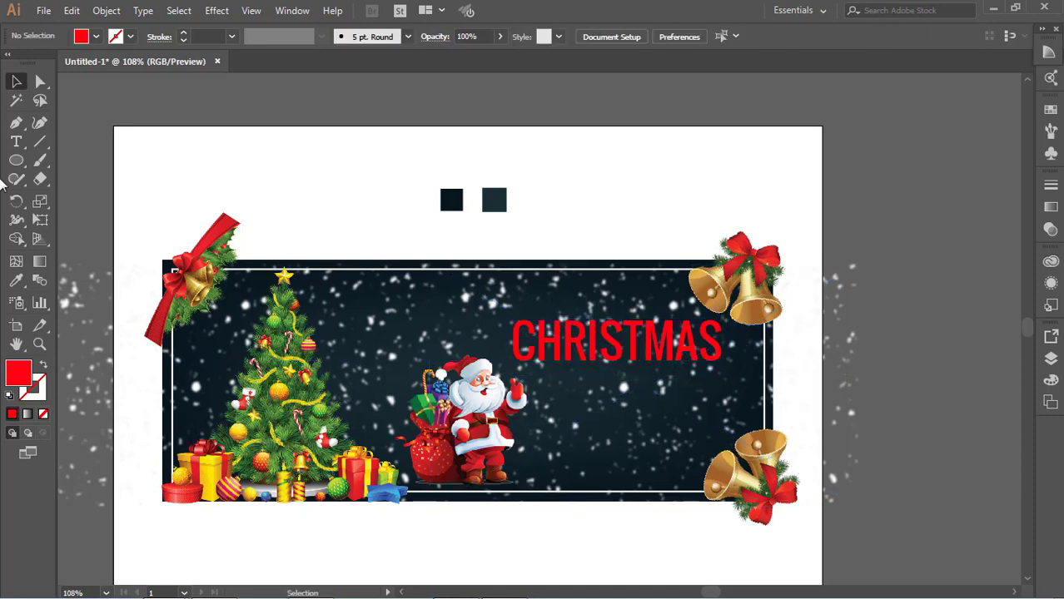
Add the word "Special" in Oswald Regular above the artboard and color it white.
left_click(17, 145)
left_click(460, 93)
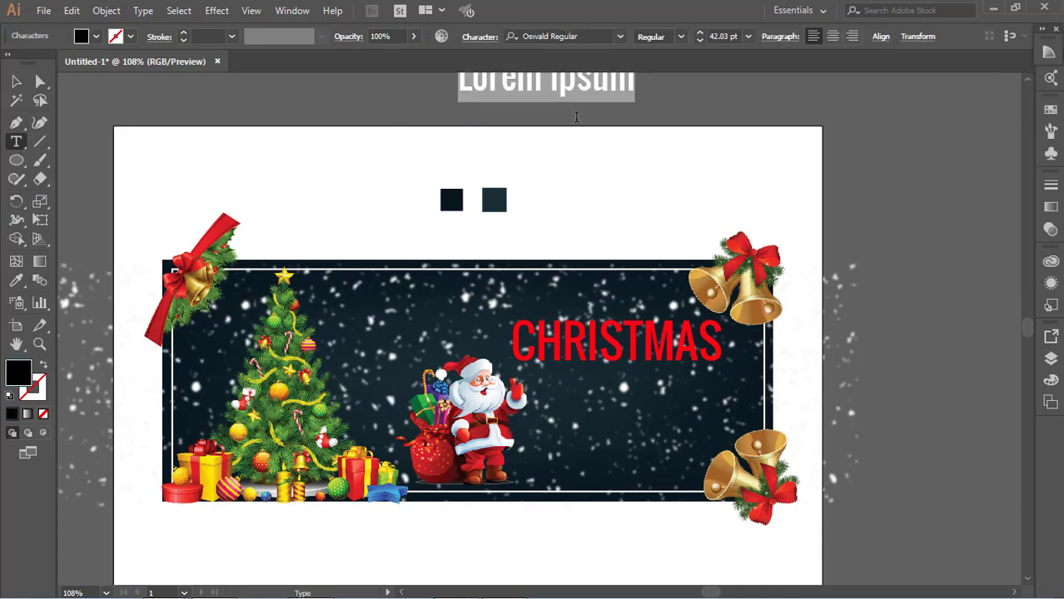
type("Special")
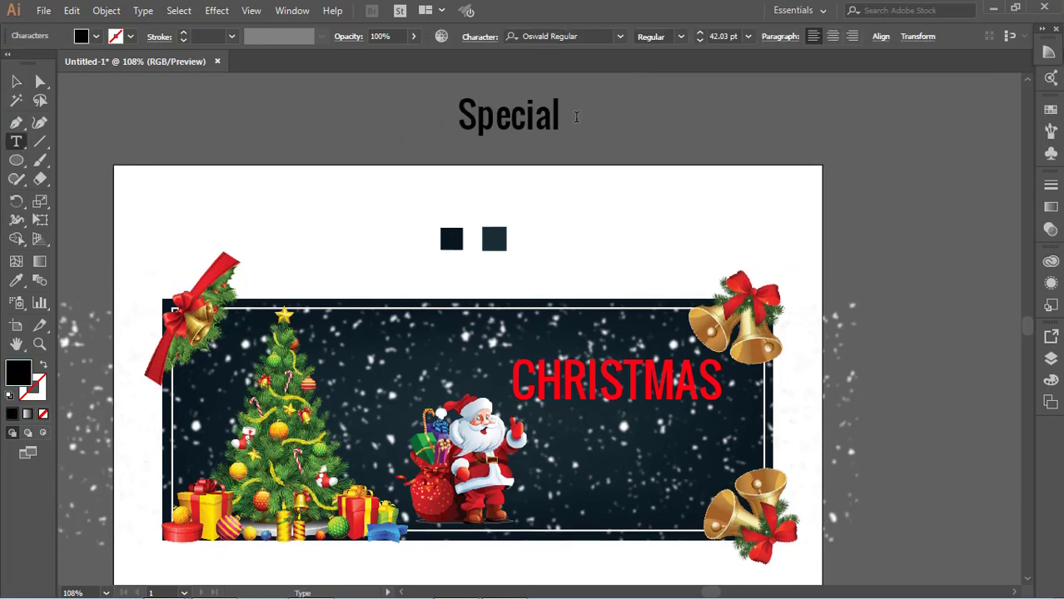
key("ctrl+a")
left_click(96, 37)
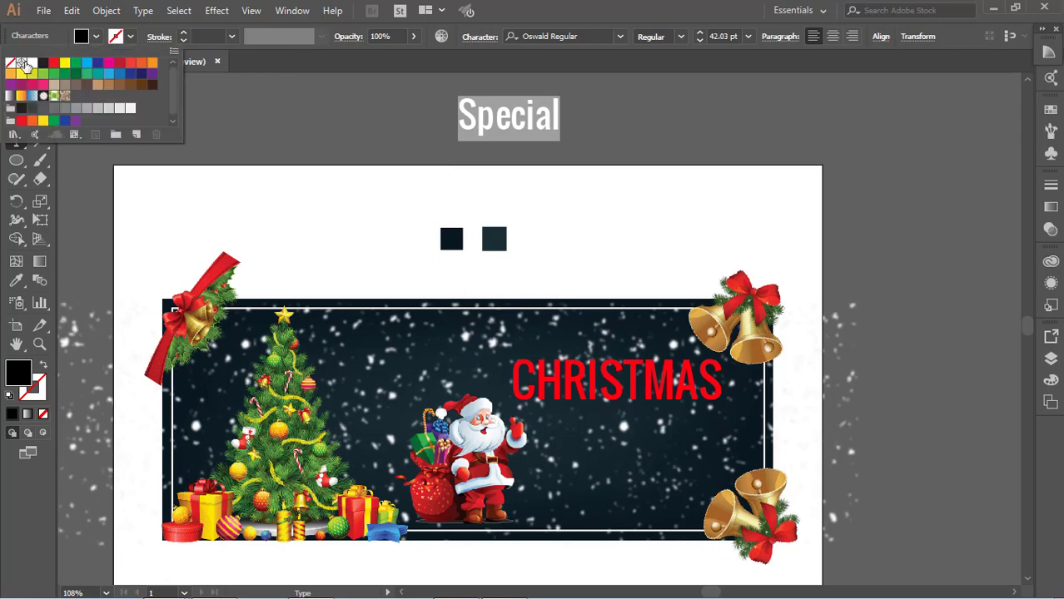
left_click(30, 64)
left_click(43, 37)
left_click(17, 82)
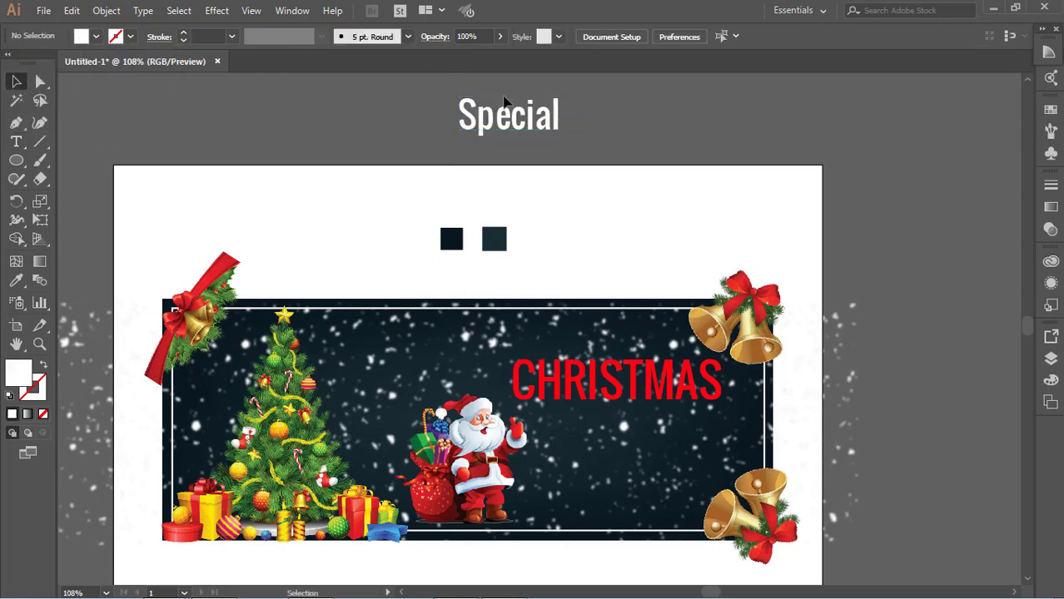
Try moving the white Special text below CHRISTMAS, and undo back to before the word was added.
left_click_drag(510, 134, 648, 436)
left_click(884, 466)
left_click(630, 422)
key("ctrl+z")
key("ctrl+z")
key("ctrl+z")
key("ctrl+z")
key("ctrl+z")
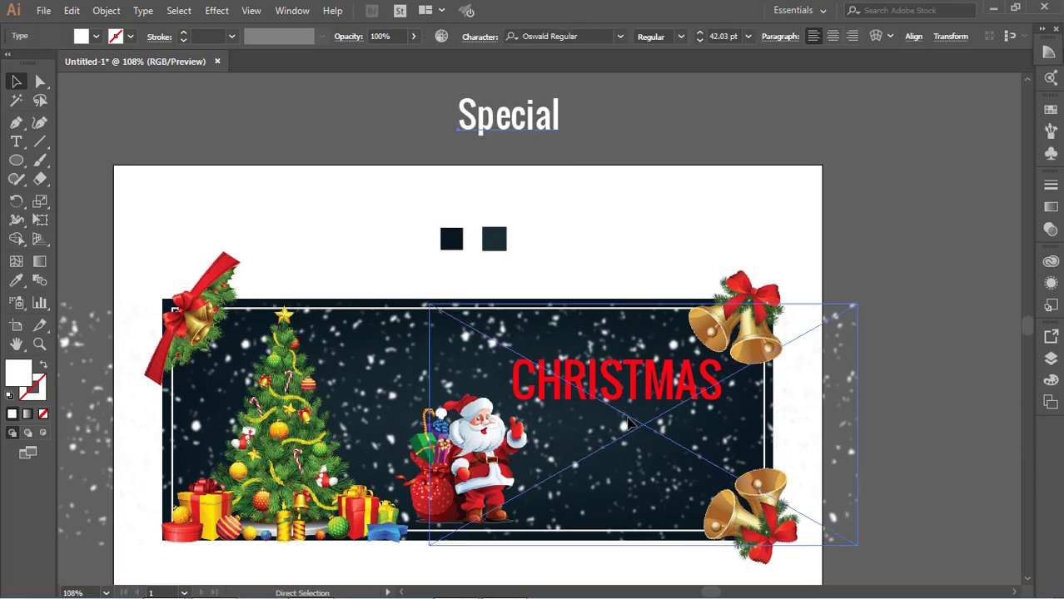
Add the word "SPECIAL" in capitals above the artboard and color it white.
left_click(15, 142)
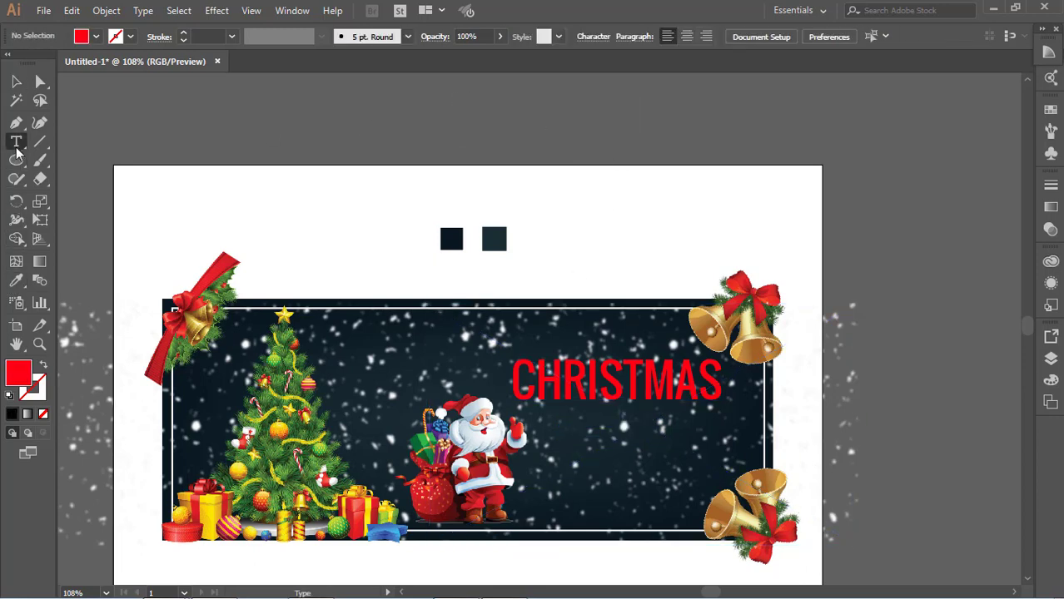
left_click(364, 125)
type("SPECI")
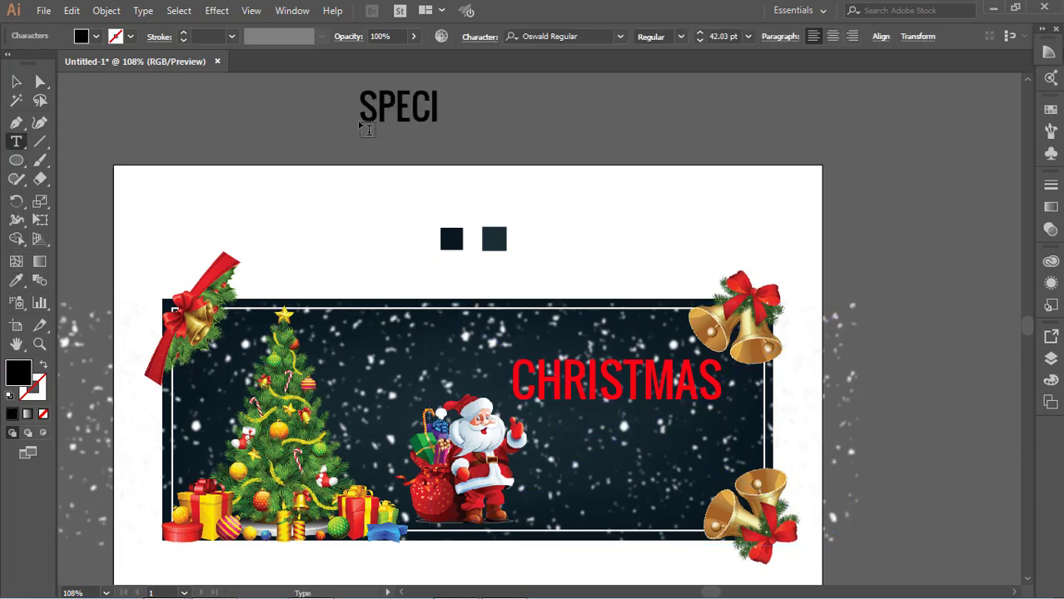
type("AL")
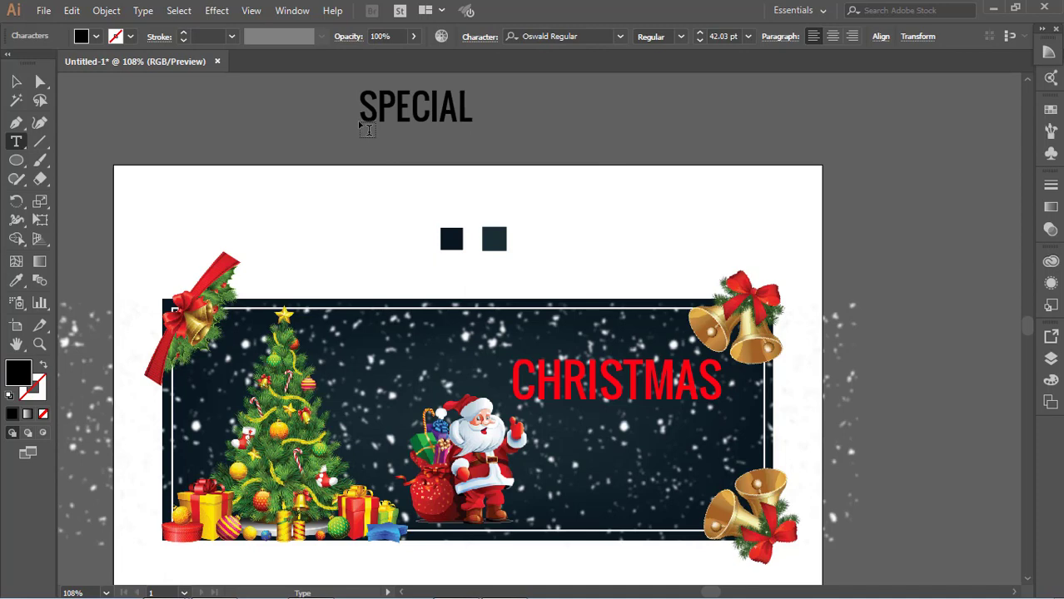
left_click(17, 81)
left_click(96, 35)
left_click(33, 61)
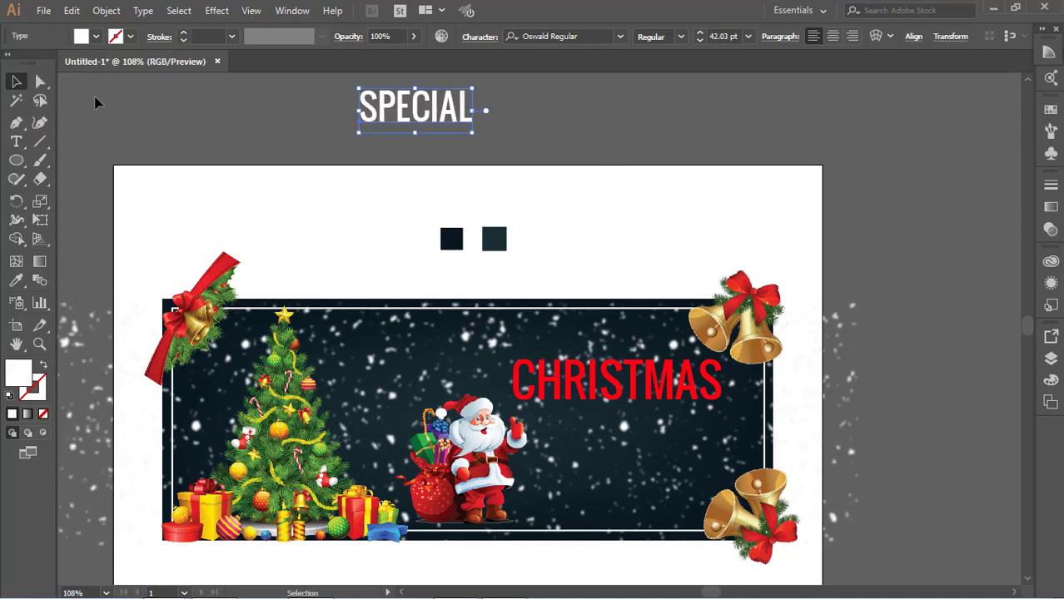
Move the SPECIAL text onto the banner, shrink it to about 29.6 pt and place it just above CHRISTMAS.
left_click_drag(415, 107, 615, 424)
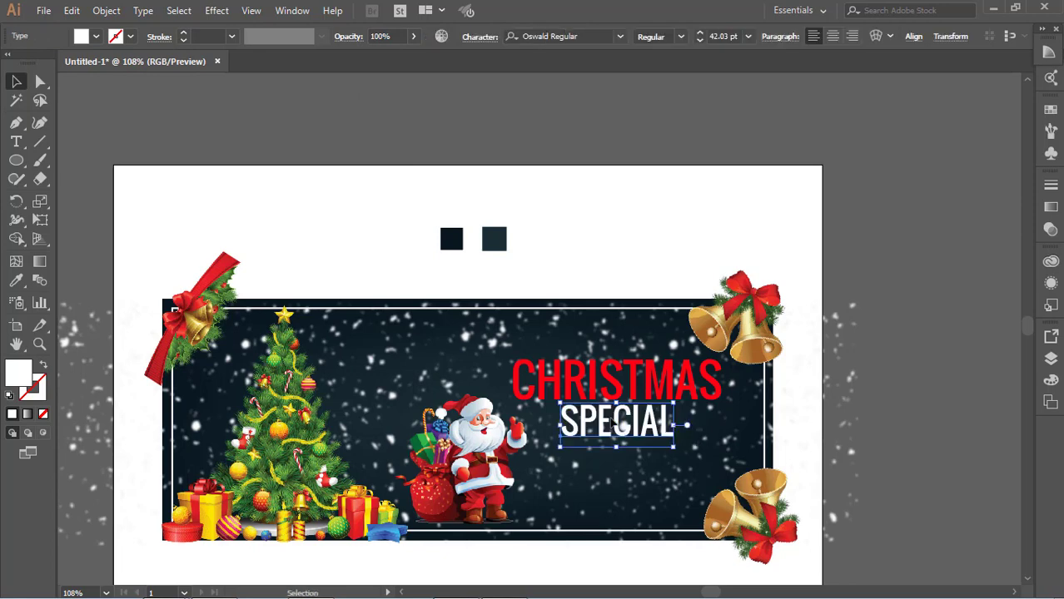
left_click_drag(673, 448, 655, 362)
left_click(915, 487)
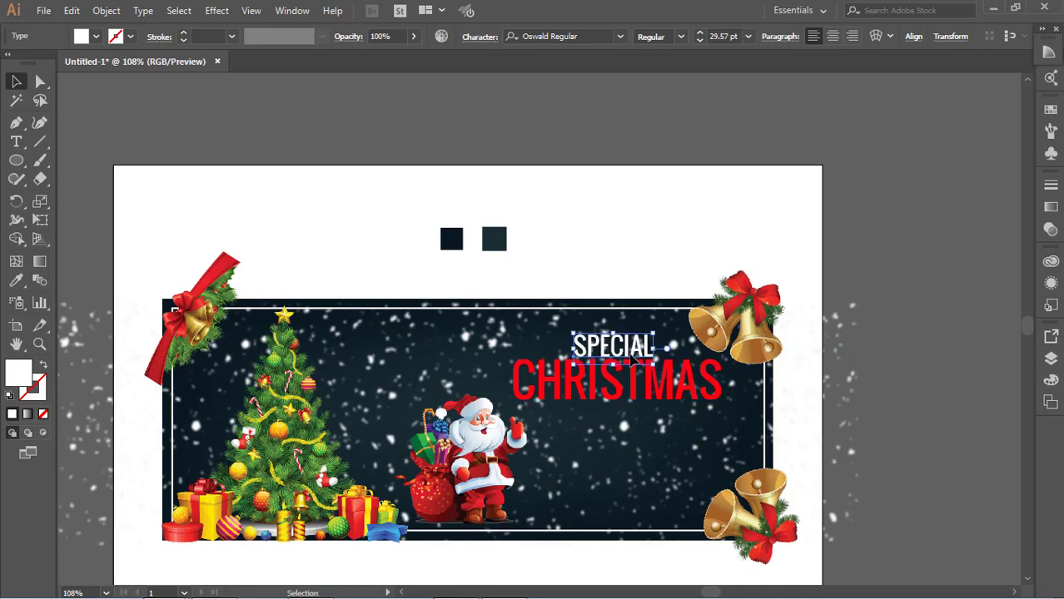
Preview successive font families on the SPECIAL text, going past Perpetua to Rage Italic.
key("t")
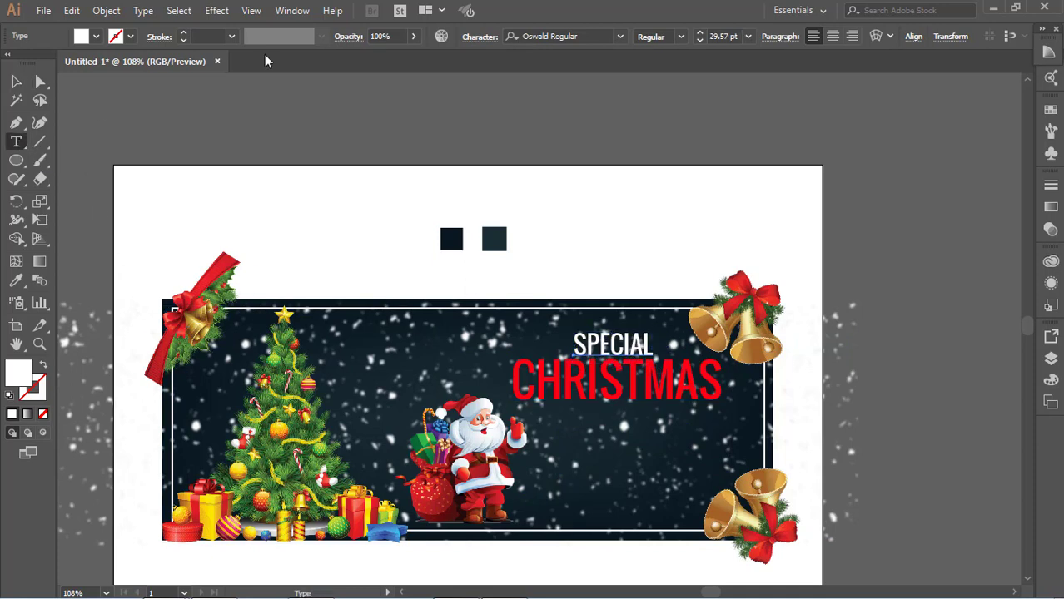
left_click(594, 37)
key("Down")
key("Down")
key("Down")
key("Down")
key("Down")
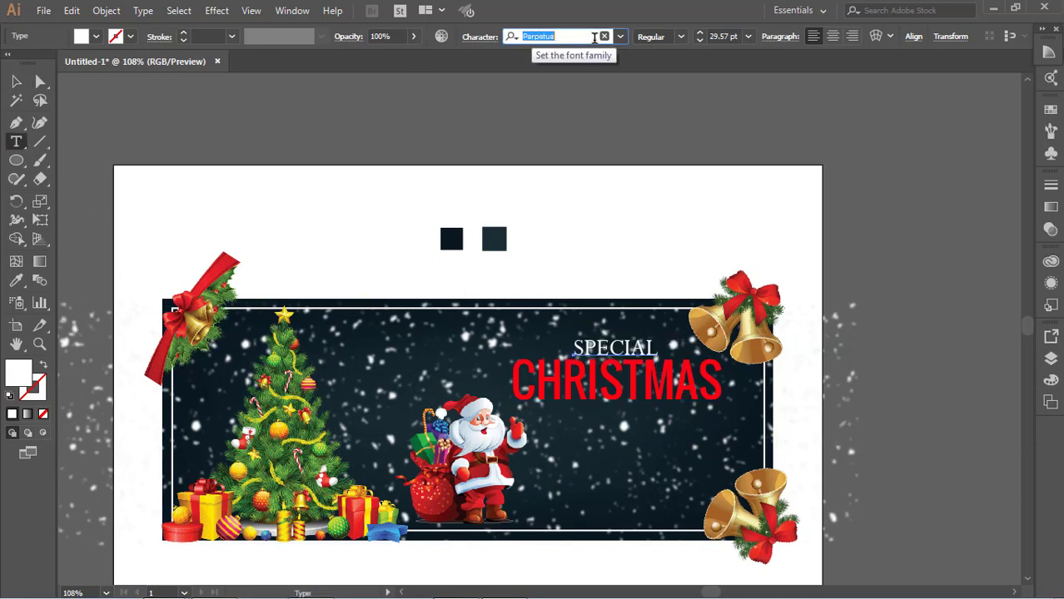
key("Down")
key("Down")
key("Down")
key("Down")
key("Down")
key("Down")
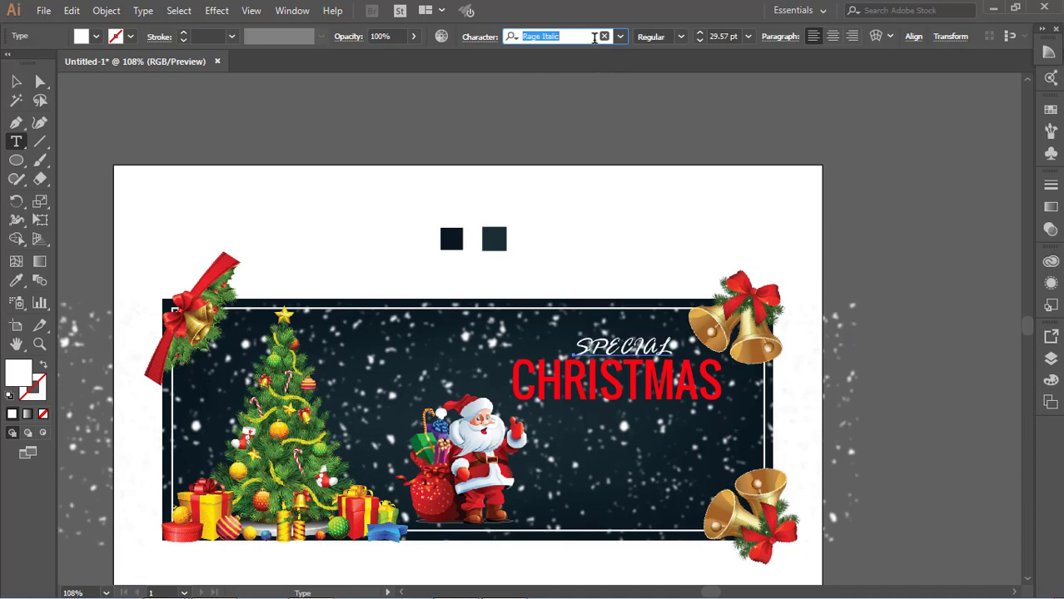
Search the fonts starting with "b" and try Bodoni Bd BT Bold on the SPECIAL text.
type("ba")
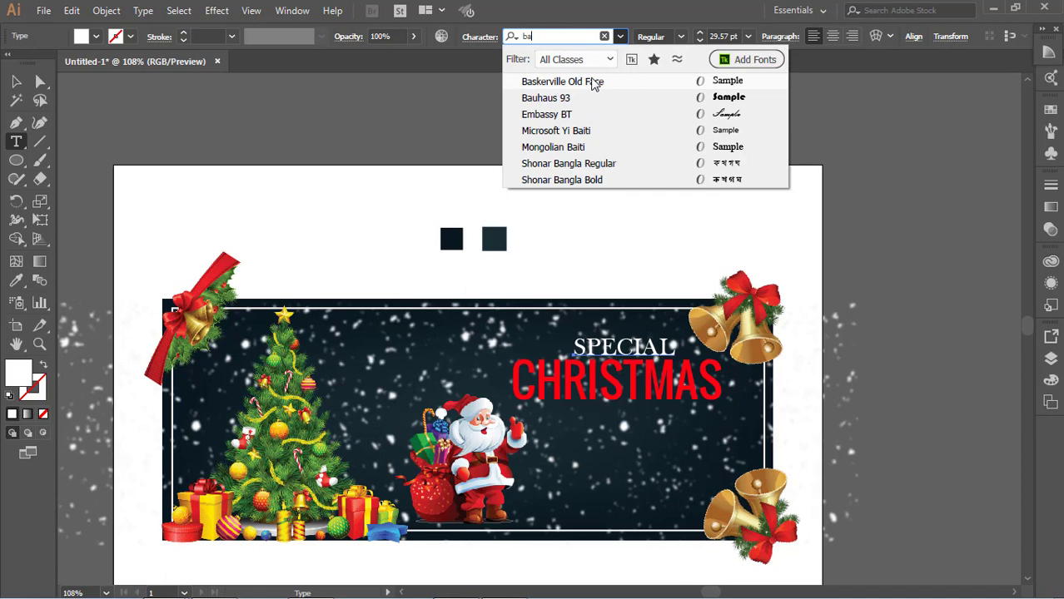
type("l")
key("BackSpace")
key("BackSpace")
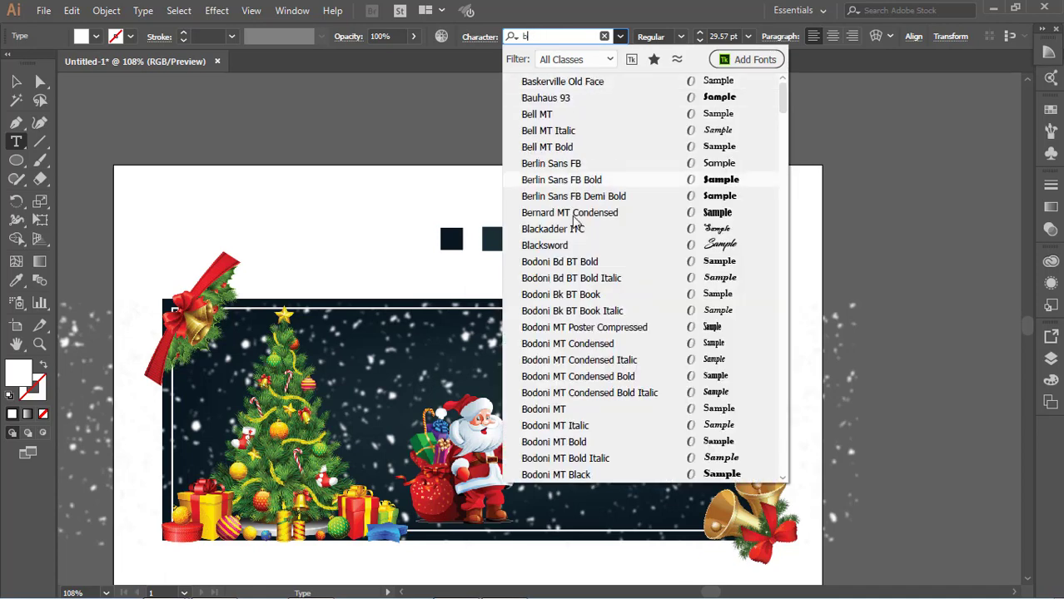
left_click(564, 261)
Set the SPECIAL text's font family to Blacksword.
left_click(574, 36)
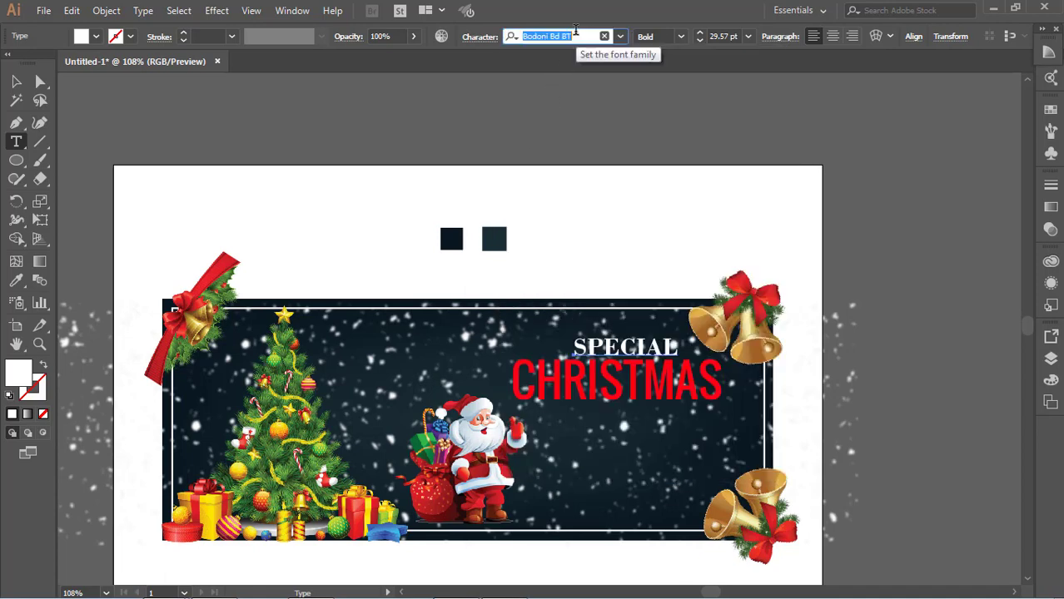
type("b")
left_click(567, 247)
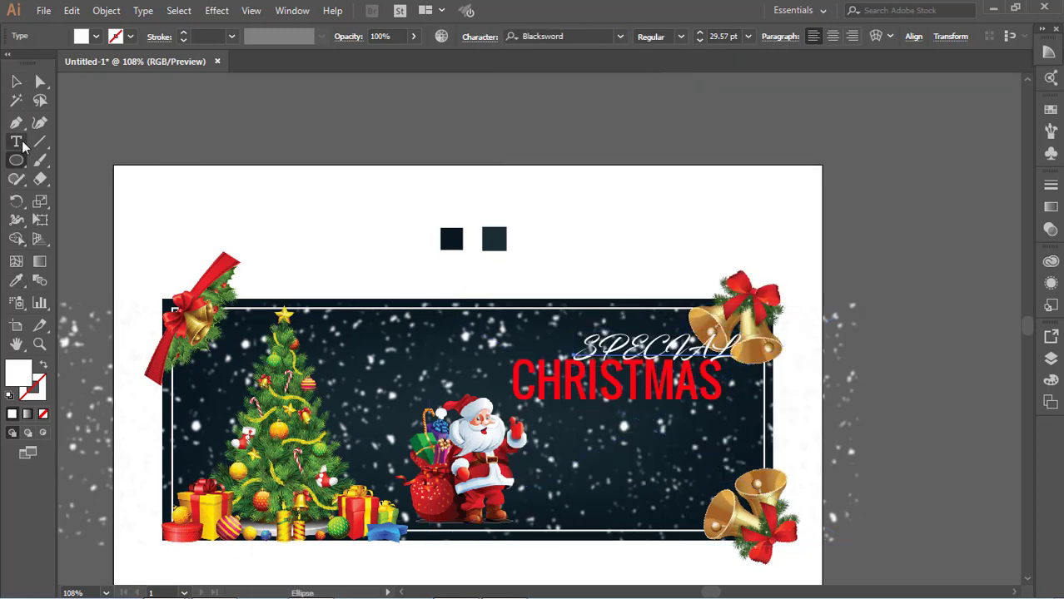
Retype the white SPECIAL text as "Special" and enlarge it to about 39.6 pt above CHRISTMAS.
left_click(732, 343)
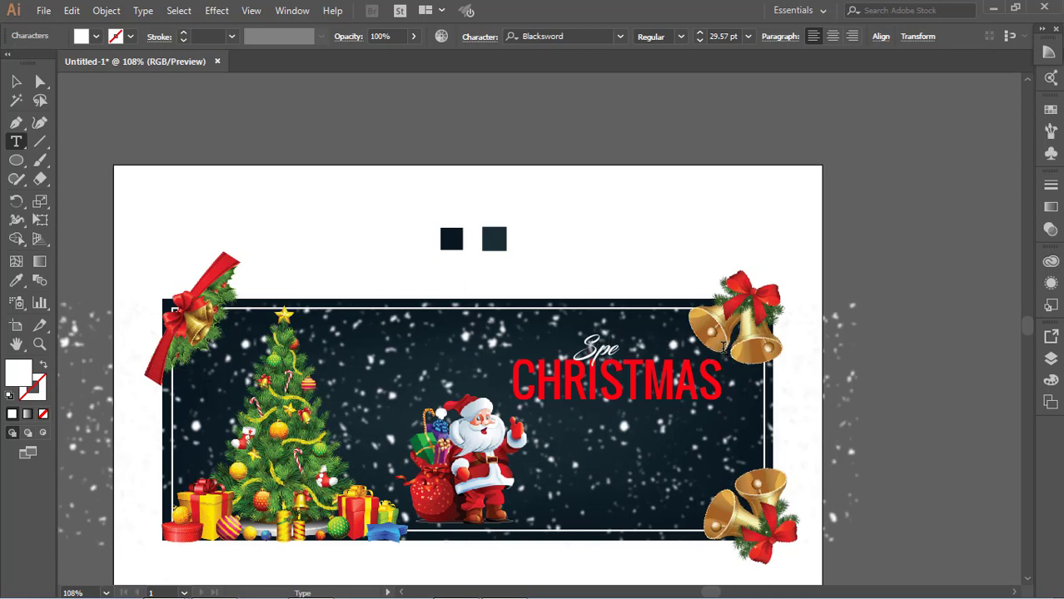
left_click(16, 82)
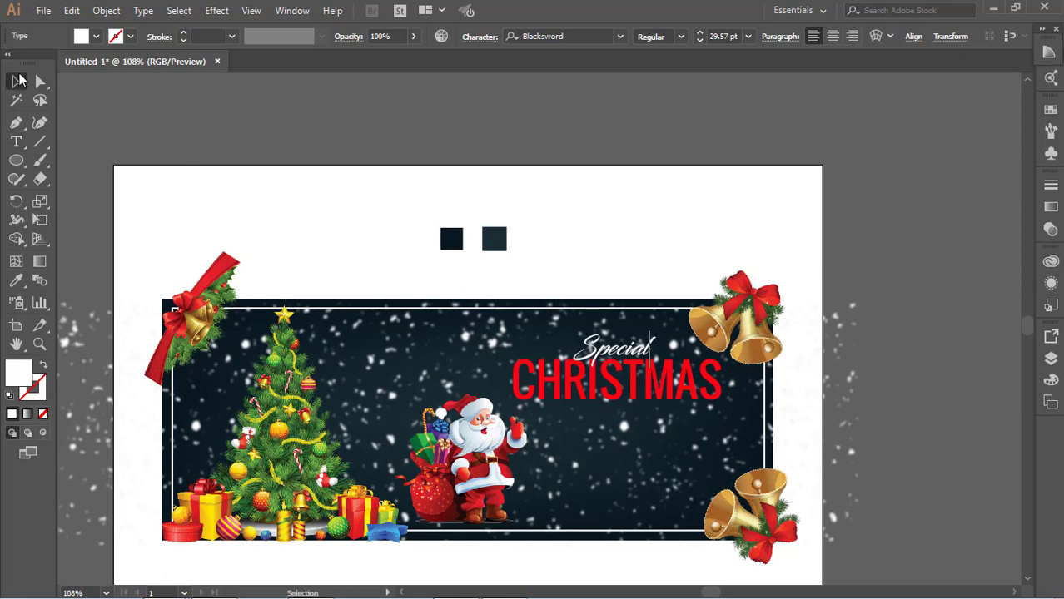
left_click(533, 267)
left_click_drag(656, 342, 679, 314)
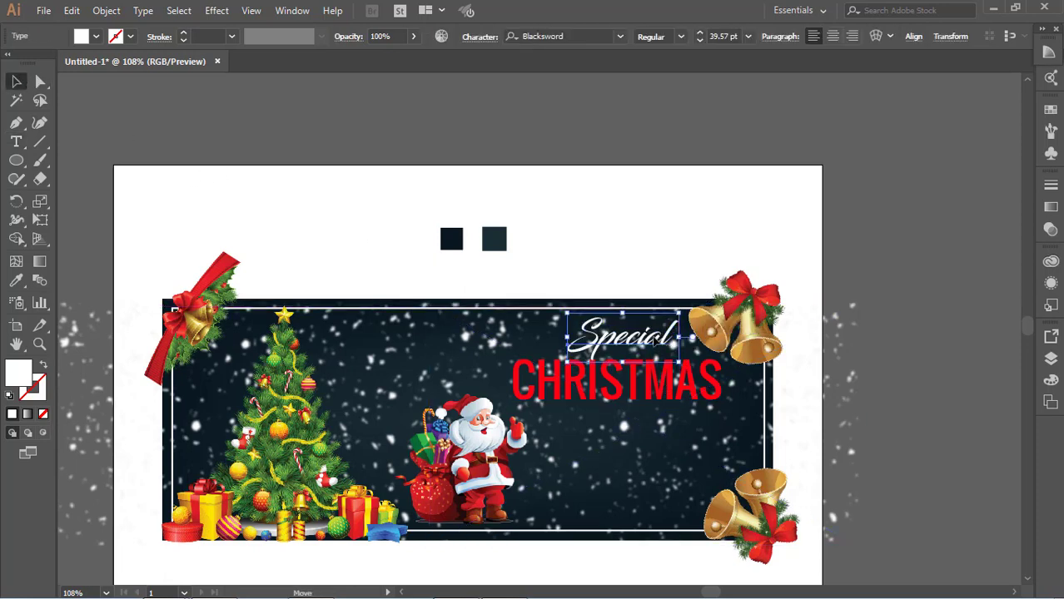
Nudge the Special text down so it sits close against the top of CHRISTMAS.
left_click(978, 402)
left_click(641, 342)
key("Down")
key("Down")
key("Down")
key("Down")
key("Down")
key("Down")
key("Down")
key("Down")
Fine-tune the position of the Special text, shifting it slightly left above CHRISTMAS.
left_click(698, 402)
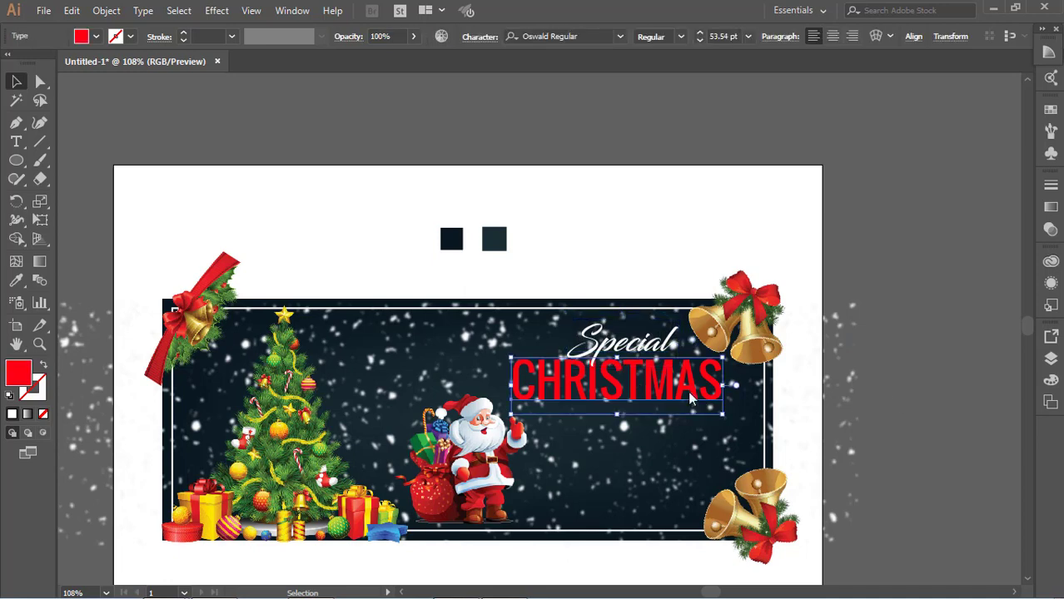
right_click(698, 402)
mouse_move(744, 311)
left_click(671, 312)
left_click(685, 335)
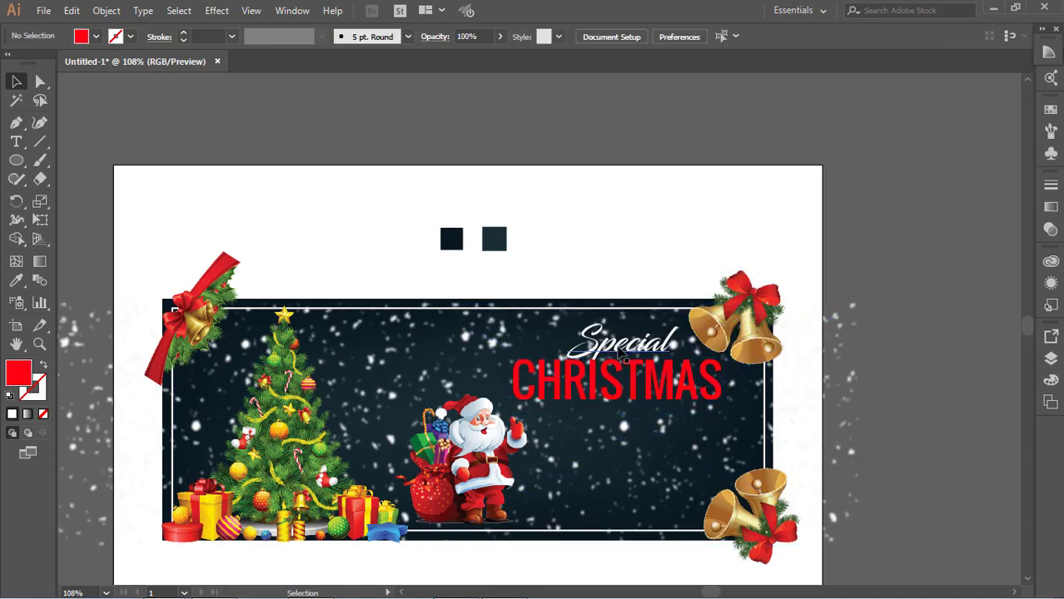
left_click(620, 348)
key("Up")
key("Up")
key("Up")
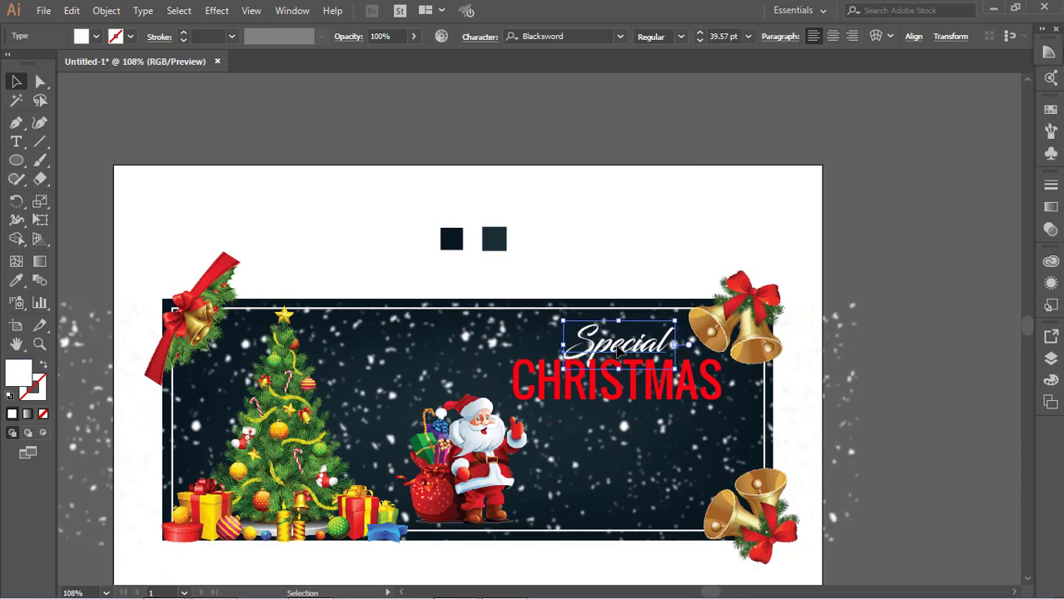
left_click(934, 435)
Add a new text object reading "50 % OFF" in Blacksword above the artboard.
left_click(17, 142)
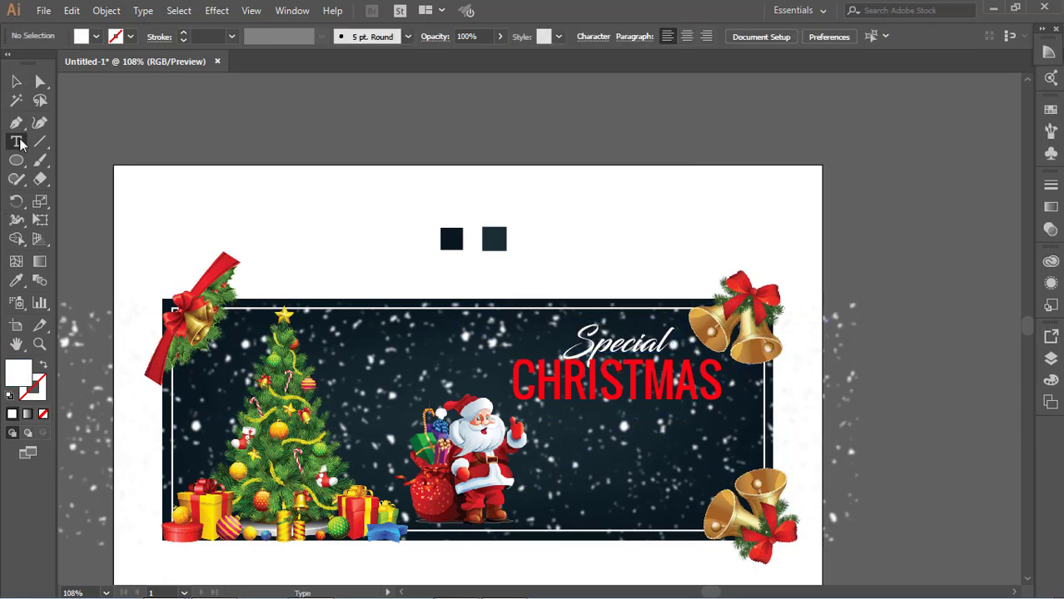
left_click(482, 131)
type("5")
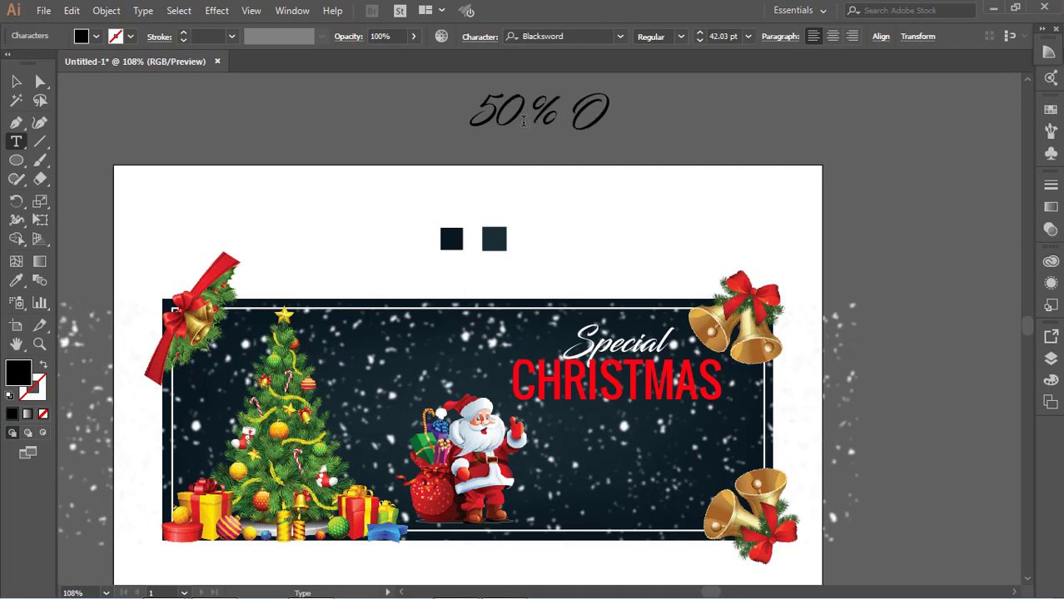
Enlarge the 50 % OFF text to about 51.5 pt and place it on the banner below CHRISTMAS.
left_click(15, 81)
left_click_drag(666, 125, 769, 495)
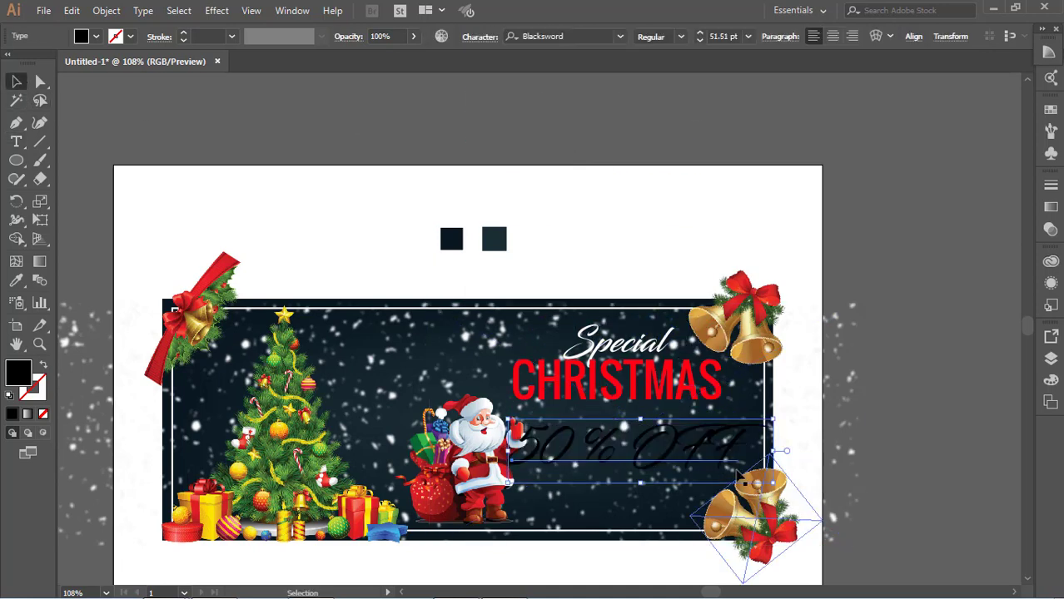
left_click_drag(704, 447, 727, 434)
left_click(831, 515)
left_click(714, 446)
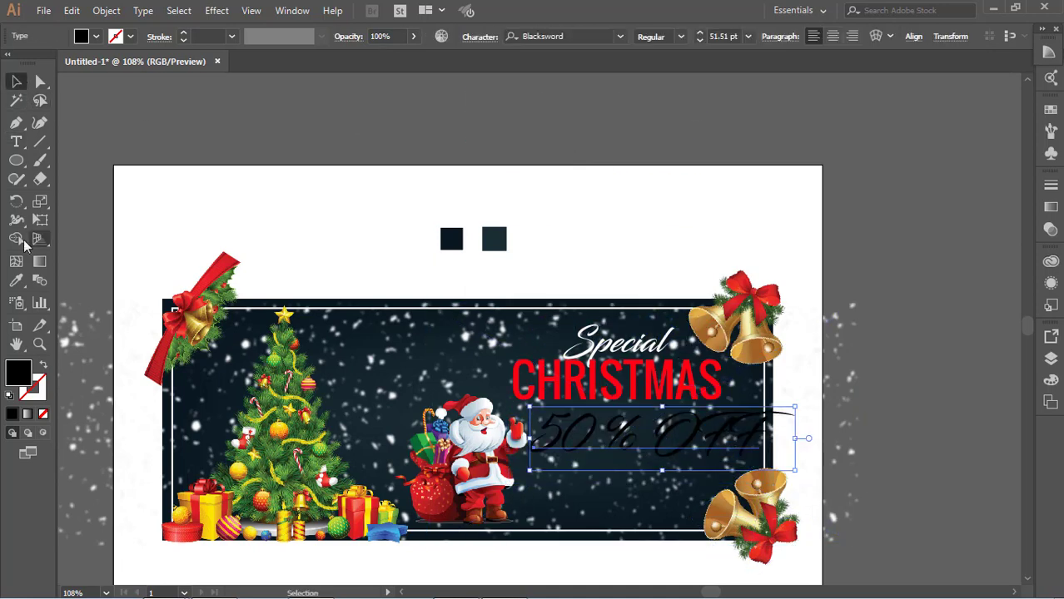
Delete the word OFF from the discount text, leaving only "50 %".
left_click(16, 142)
double_click(706, 438)
key("BackSpace")
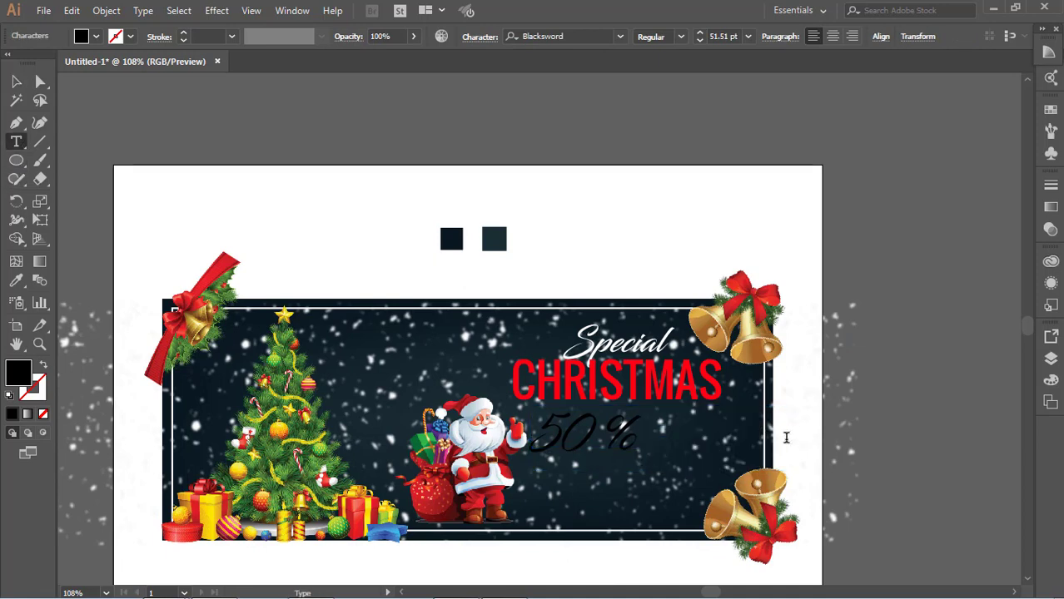
left_click_drag(679, 430, 482, 390)
left_click(16, 81)
scroll(663, 448, "down", 5)
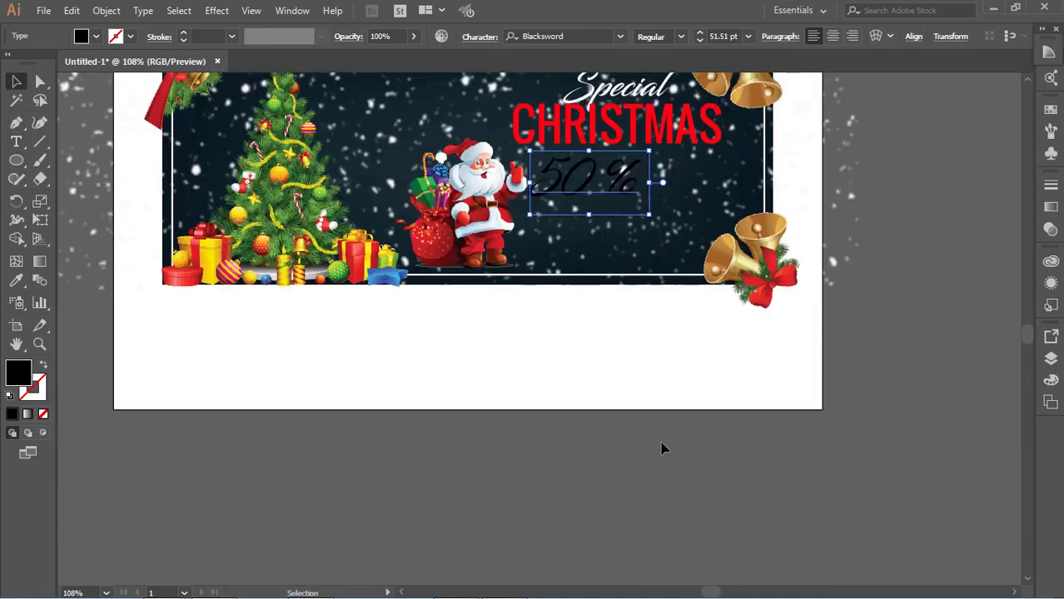
scroll(633, 385, "up", 3)
Preview font families on the 50 % text, going through Bodoni Bk BT to Book Antiqua.
left_click(16, 141)
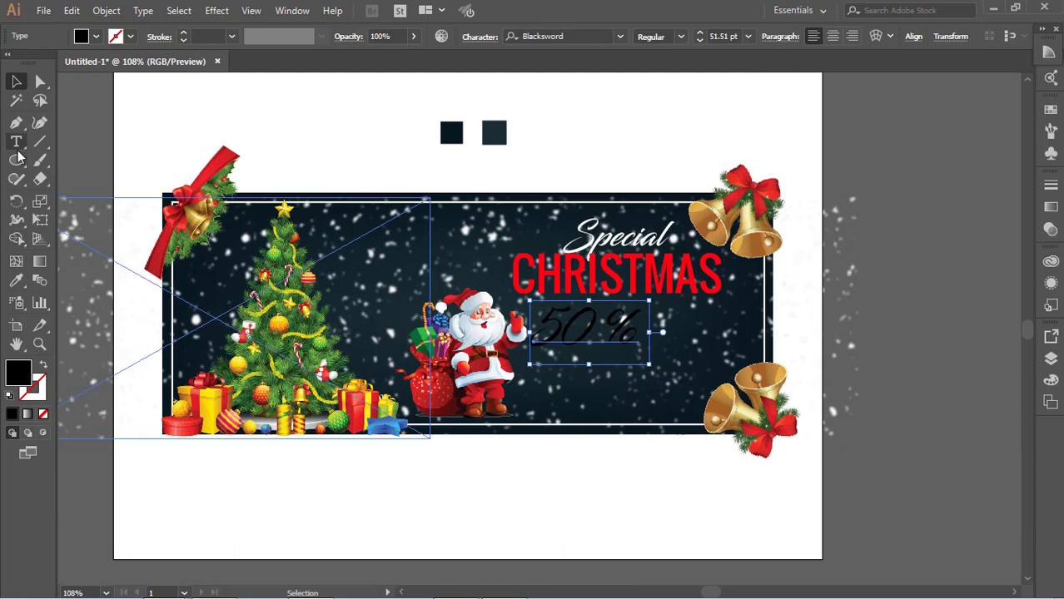
left_click(577, 31)
key("Down")
key("Down")
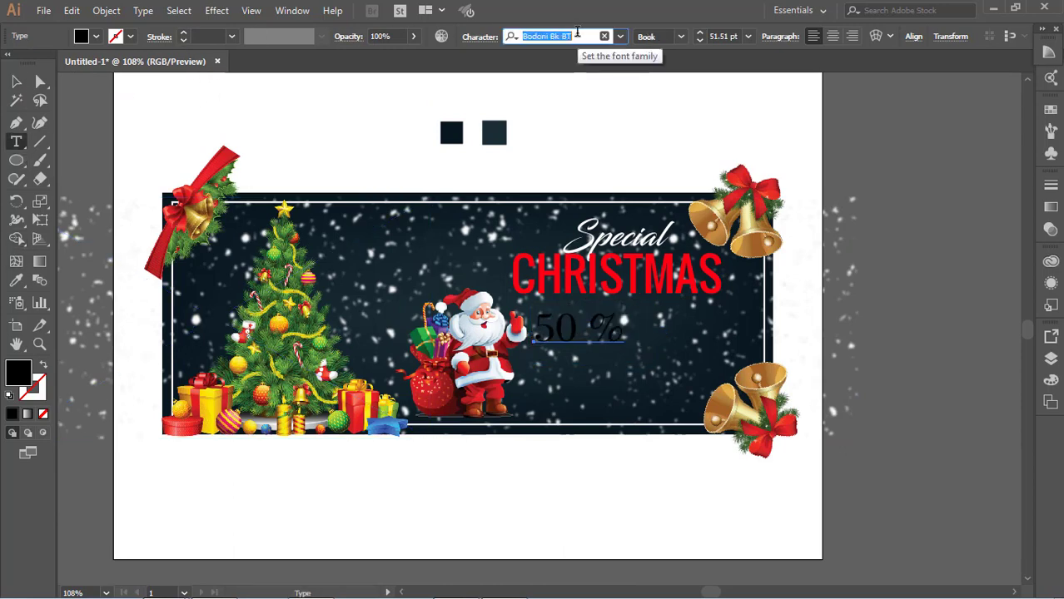
key("Down")
key("Down")
key("Down")
key("Down")
key("Down")
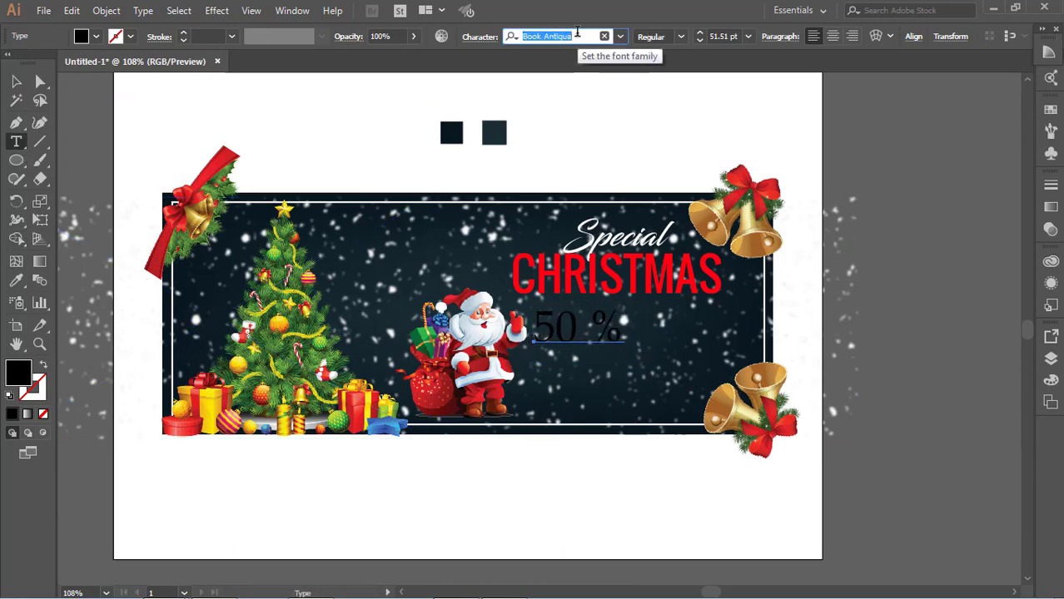
Search the fonts for "im" and set the 50 % text to Impact.
type("im")
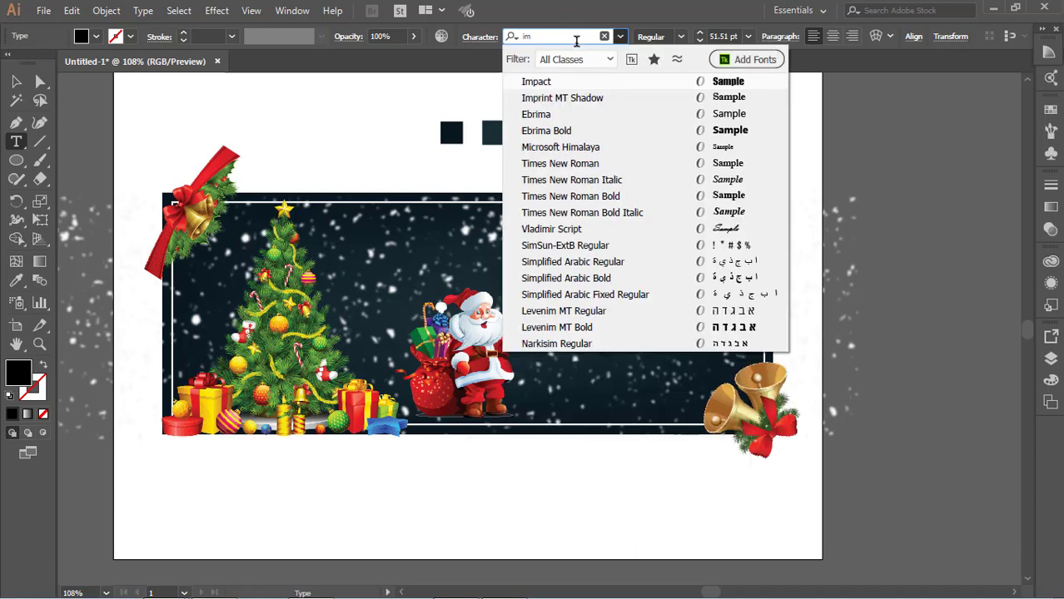
left_click(572, 84)
key("Escape")
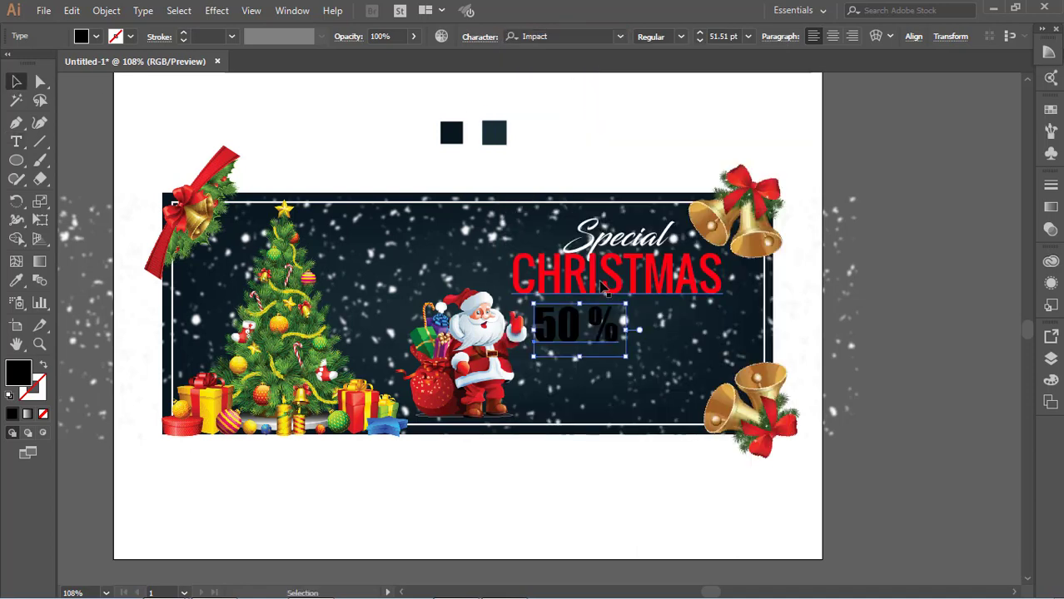
left_click_drag(628, 358, 706, 421)
scroll(705, 420, "up", 7)
scroll(705, 420, "down", 5)
key("ctrl+z")
scroll(704, 410, "down", 3)
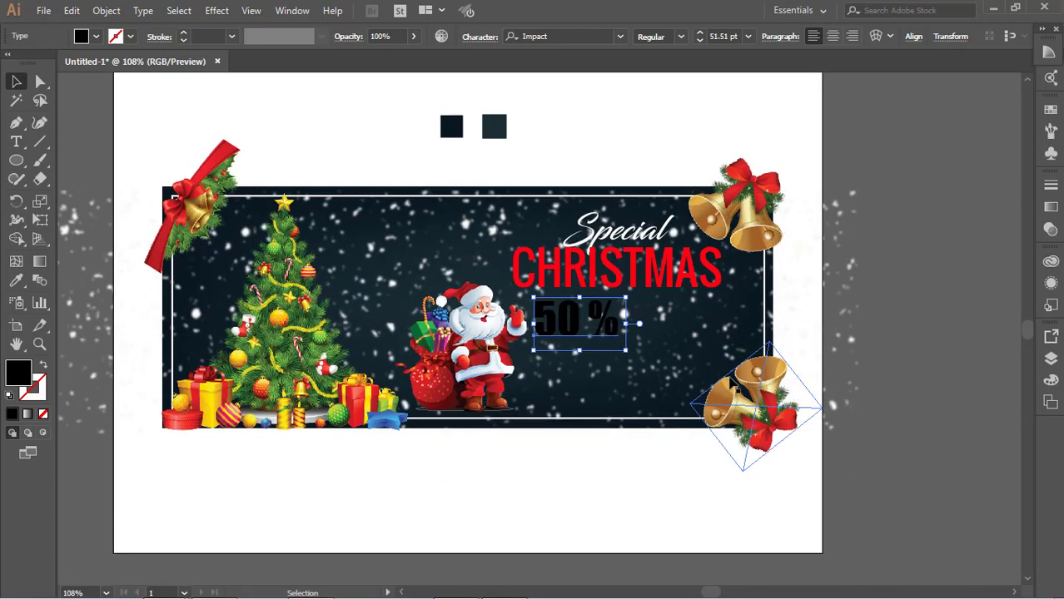
Enlarge the 50 % text to about 87 pt, shift it right below CHRISTMAS and fill it white.
left_click_drag(624, 349, 683, 356)
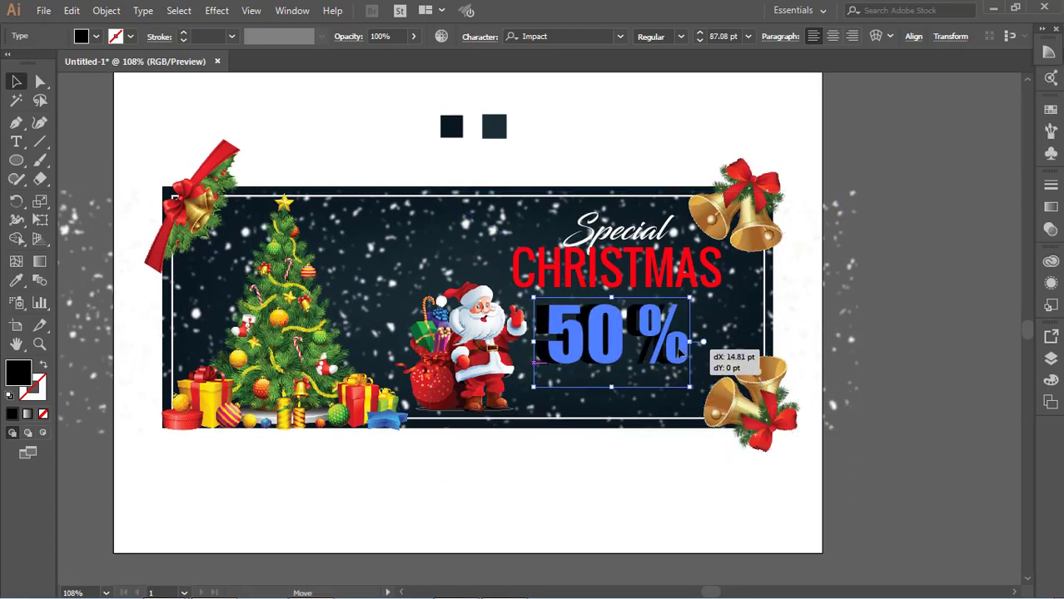
left_click(21, 140)
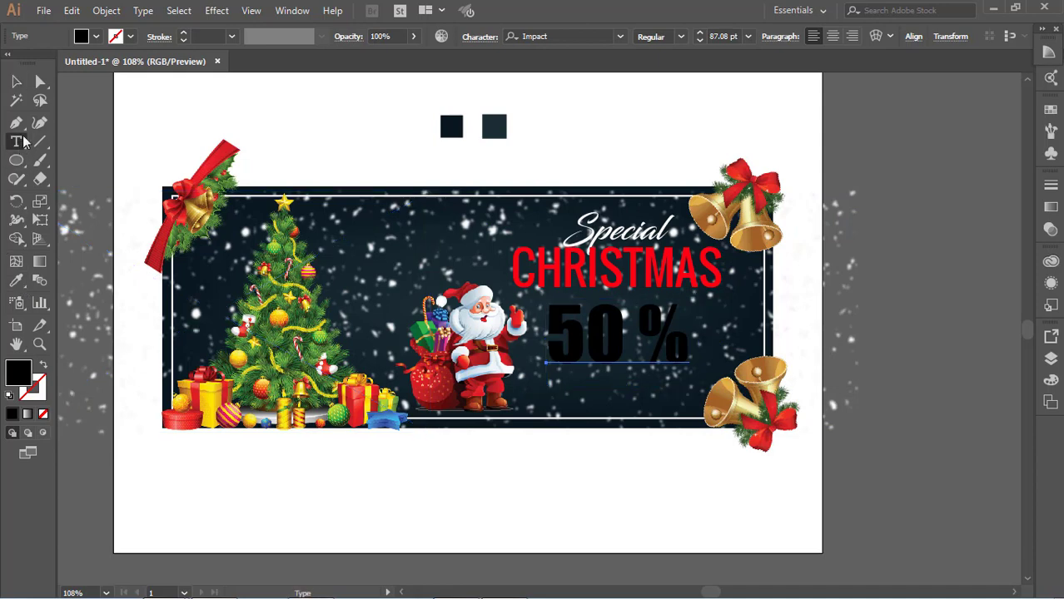
left_click(96, 37)
left_click(40, 63)
left_click(433, 166)
left_click(949, 361)
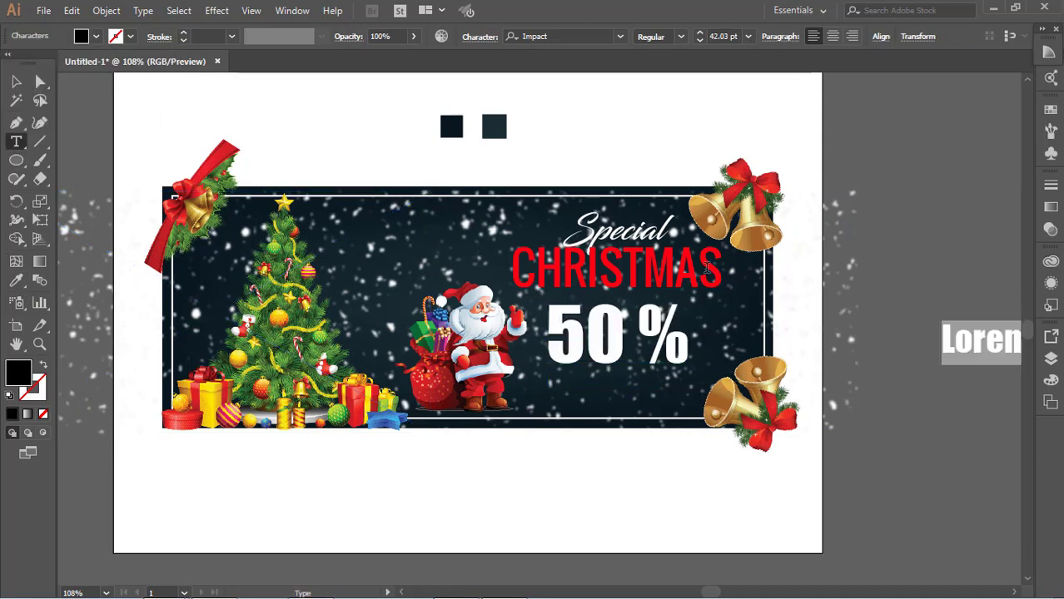
key("ctrl+z")
Move the CHRISTMAS text slightly down and left, between Special and 50 %.
left_click(17, 82)
left_click(516, 160)
left_click_drag(666, 265, 677, 274)
key("Left")
key("Left")
key("Left")
key("Left")
key("Left")
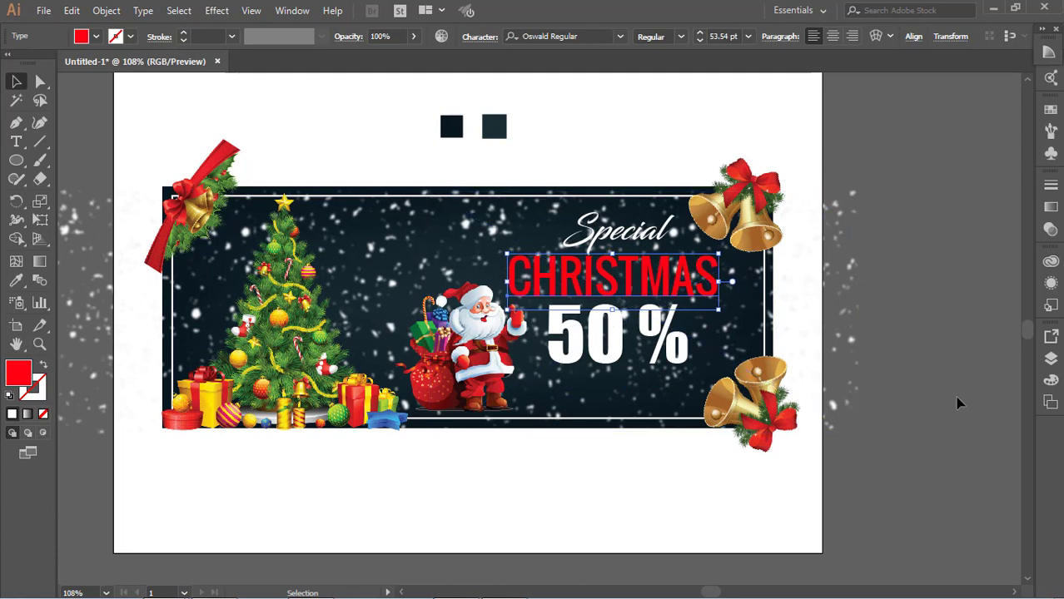
left_click(928, 381)
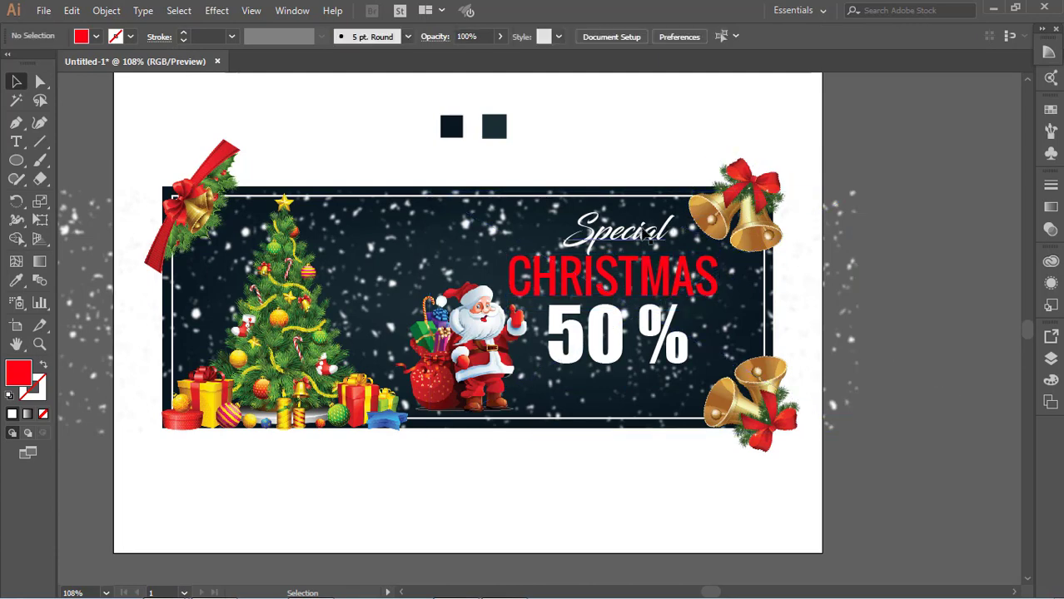
Step through the font families and set the Special text to Brush Script MT Italic.
double_click(649, 239)
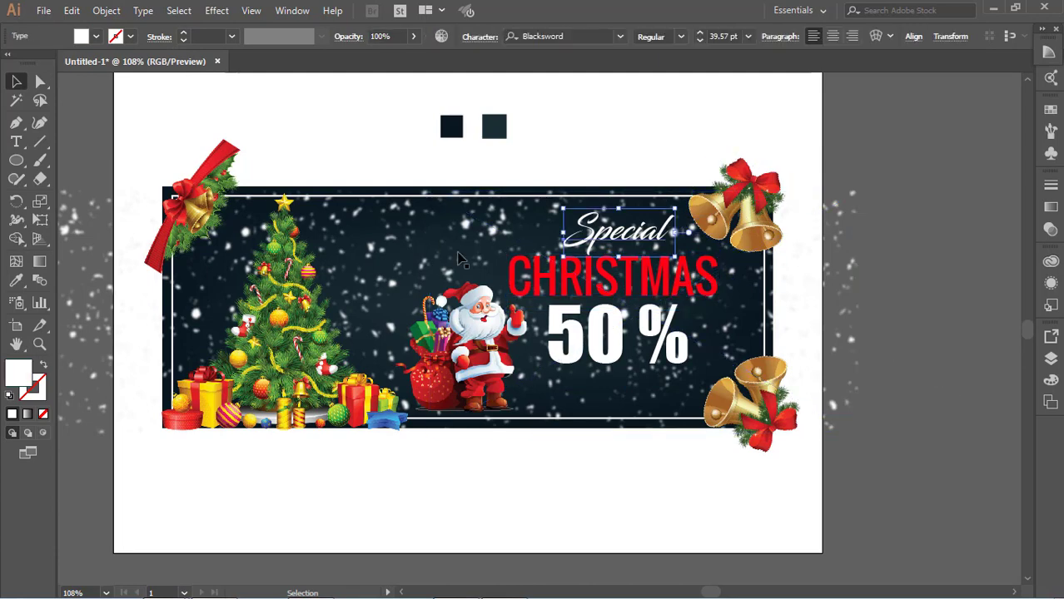
left_click(576, 37)
key("Down")
key("Down")
key("Down")
key("Down")
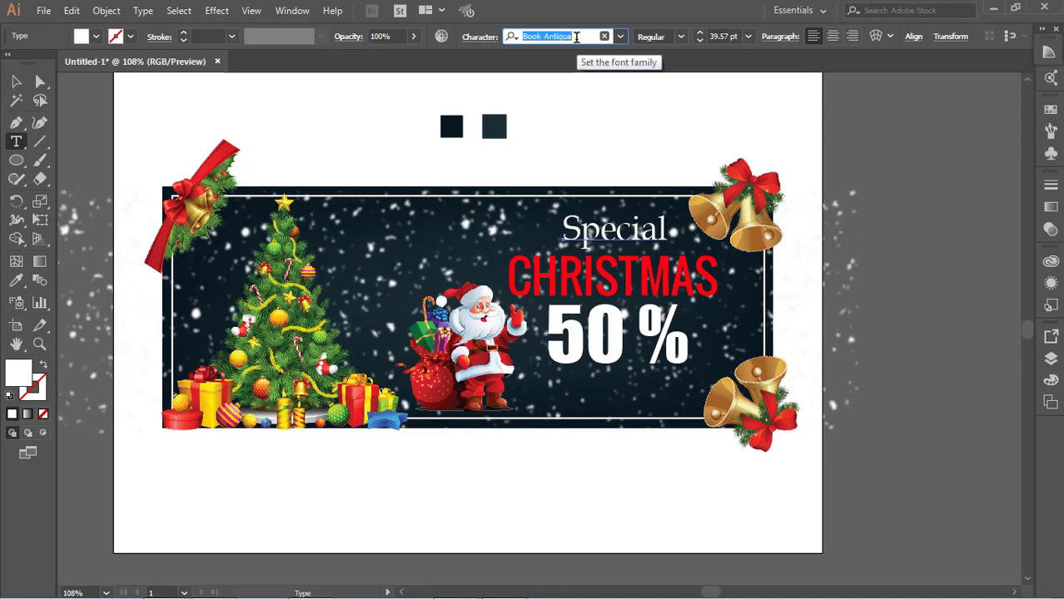
key("Down")
key("Down")
key("Down")
key("Down")
key("Down")
key("Down")
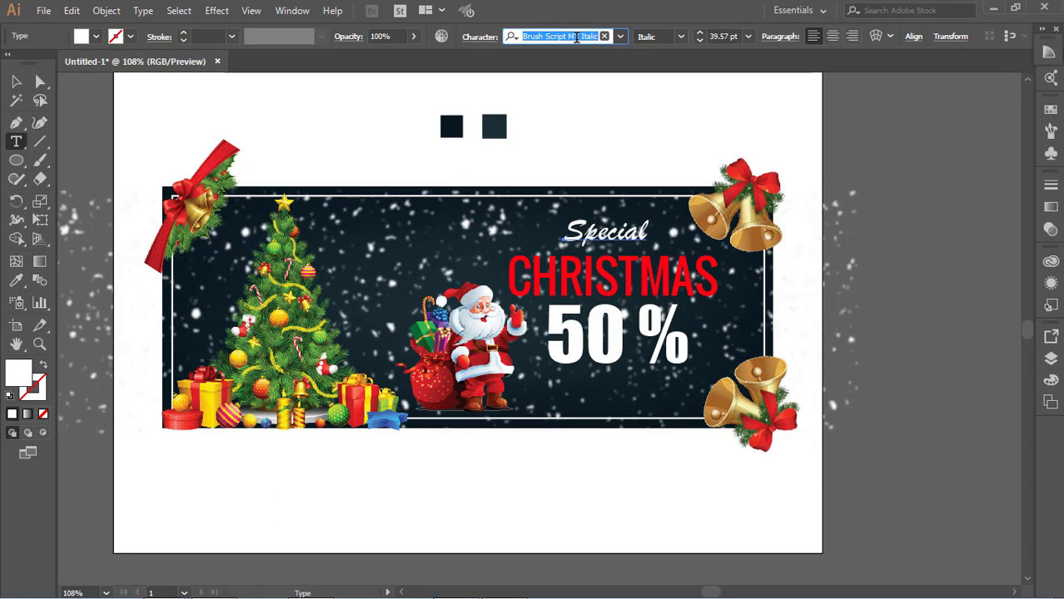
key("Return")
Enlarge the Special text and centre it above CHRISTMAS.
left_click(15, 80)
left_click(609, 238)
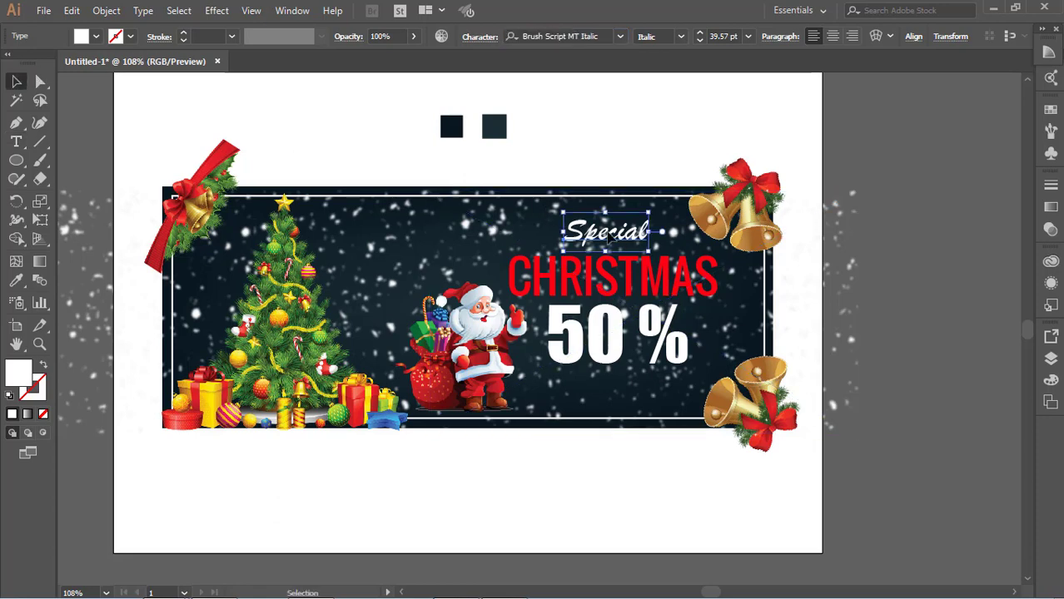
mouse_move(650, 241)
left_mouse_down()
mouse_move(855, 428)
mouse_move(670, 234)
left_mouse_up()
left_click(876, 333)
Preview successive font families on the 50 % text, including Informal Roman, Juice ITC and Kaufmann BT.
left_click(621, 331)
left_click(24, 142)
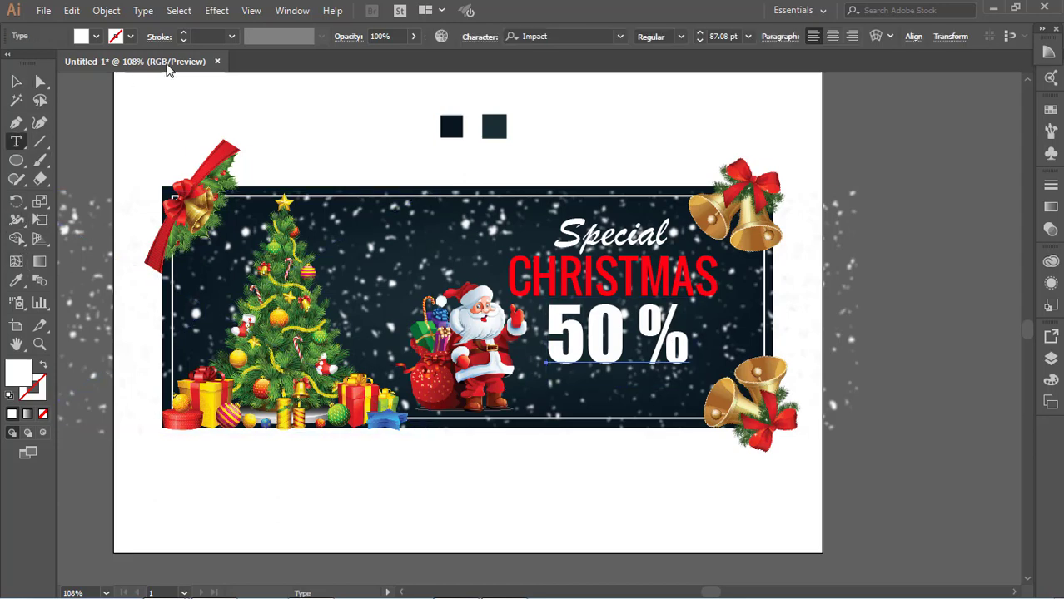
left_click(574, 36)
key("Down")
key("Down")
key("Down")
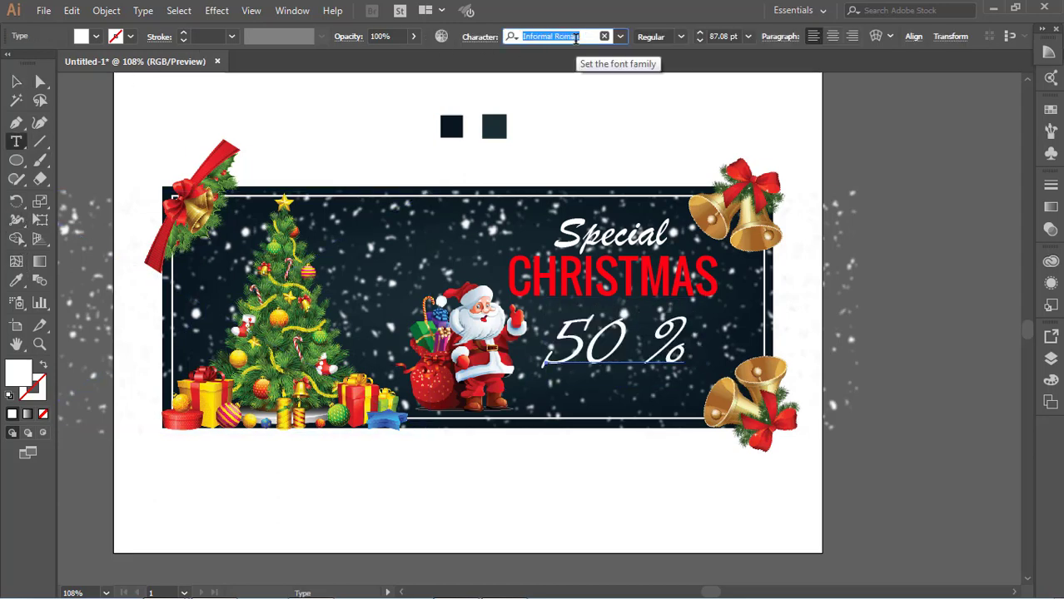
key("Down")
key("Down")
key("Down")
key("Down")
key("Down")
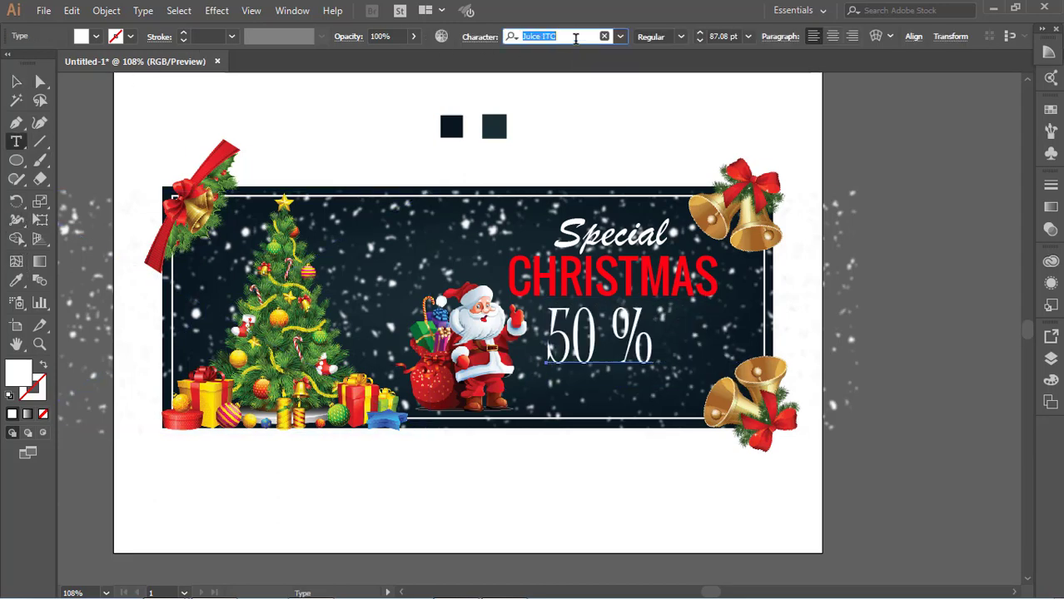
key("Up")
key("Up")
key("Up")
key("Up")
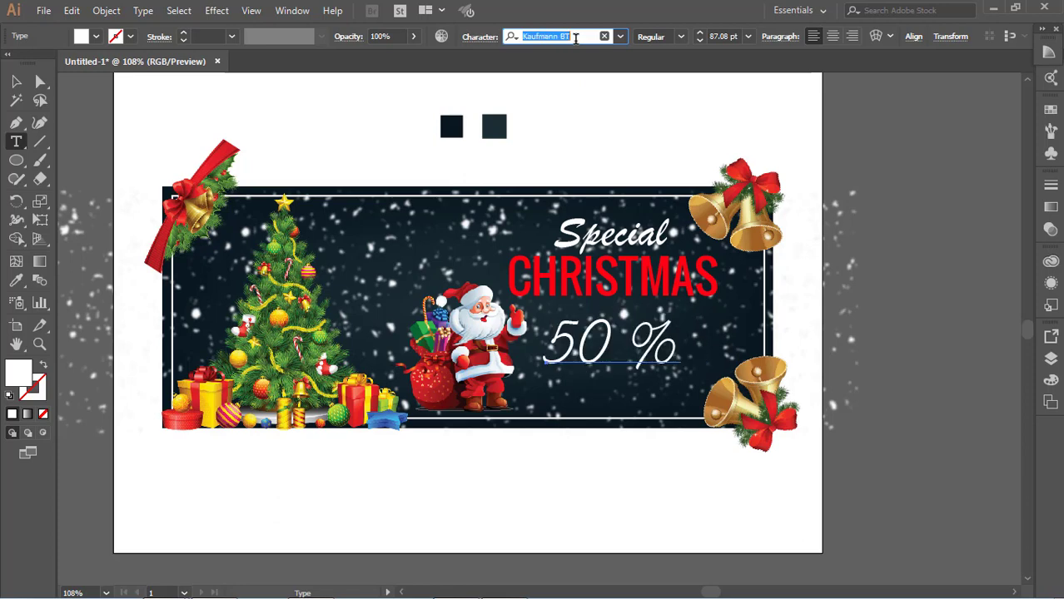
Set the 50 % text's font family to Imprint MT Shadow.
key("Up")
key("Up")
key("Up")
key("Up")
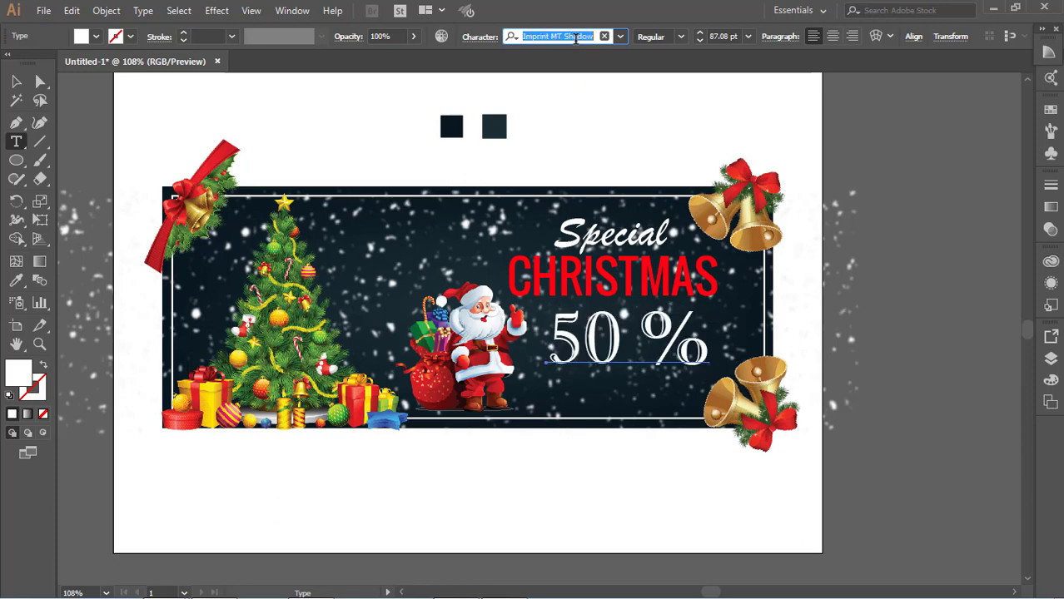
Nudge the CHRISTMAS text slightly right and down towards the 50 % text.
left_click(16, 81)
left_click(681, 287)
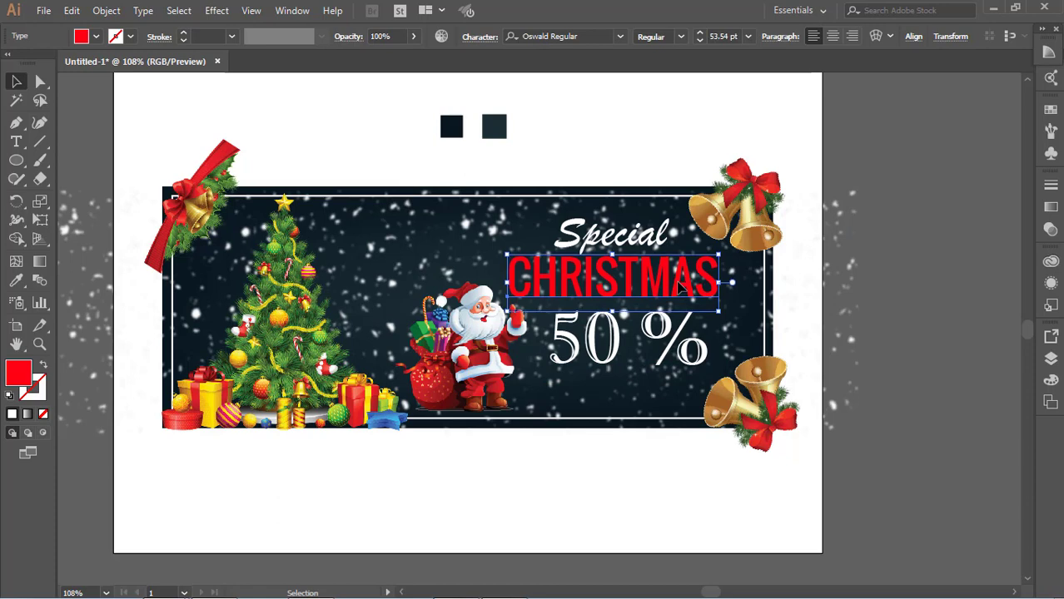
key("Right")
key("Down")
Try other font families, including Papyrus and Perpetua, on the CHRISTMAS text.
left_click(18, 141)
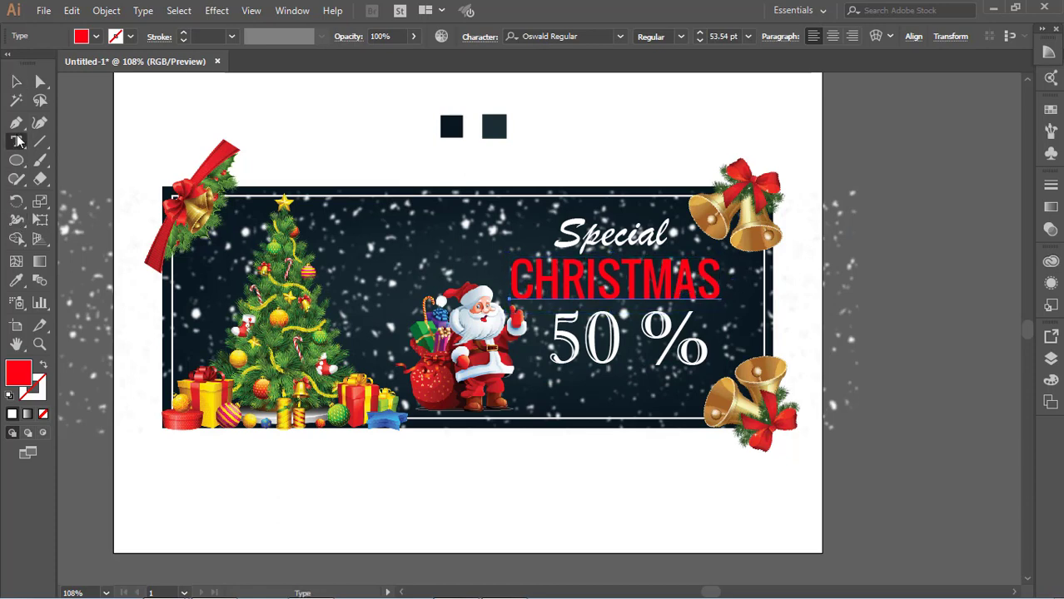
left_click(575, 36)
type("Perpetua")
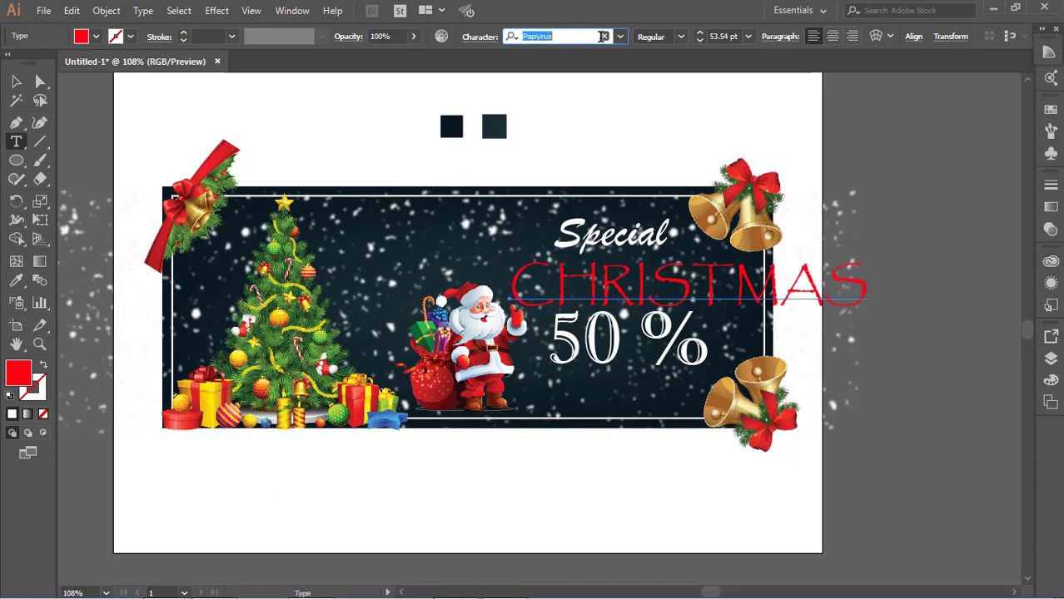
left_click(604, 37)
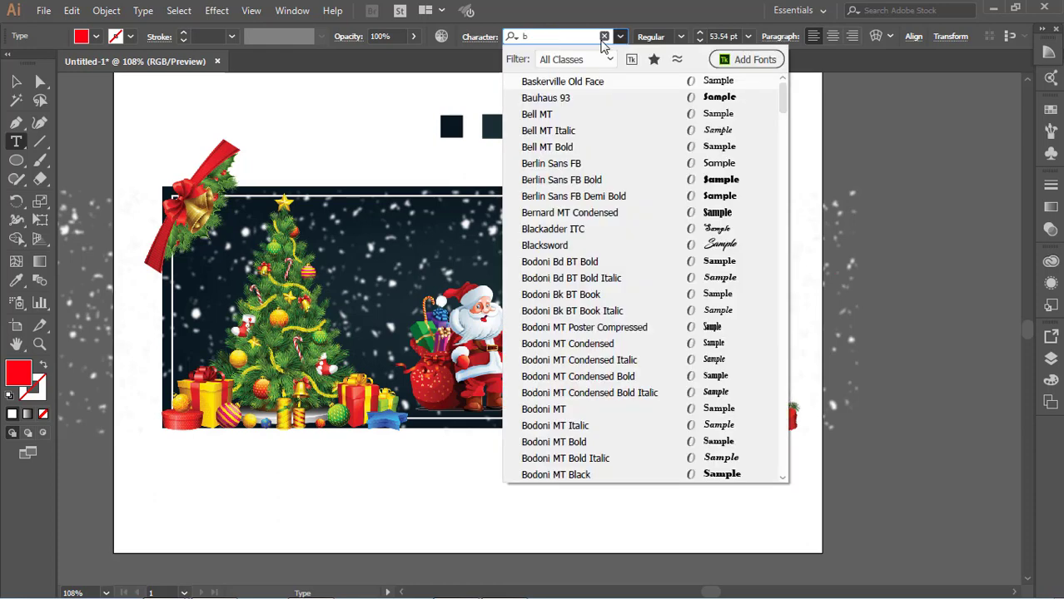
left_click(572, 241)
key("ctrl+z")
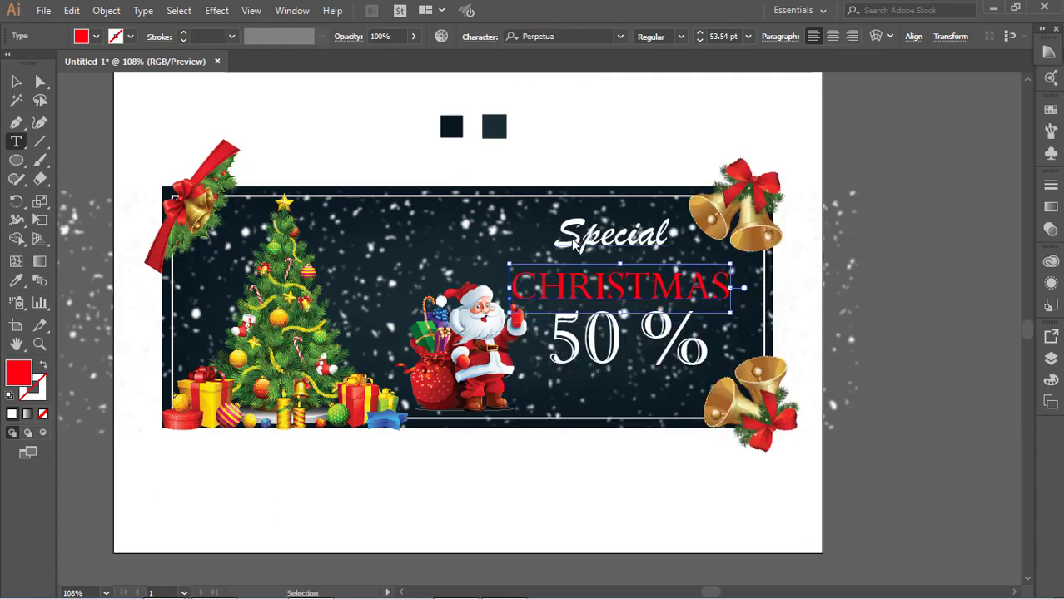
Set the CHRISTMAS text's font family to Rockwell and deselect it.
left_click(588, 37)
key("Down")
key("Down")
key("Down")
key("Down")
key("Down")
key("Down")
key("Down")
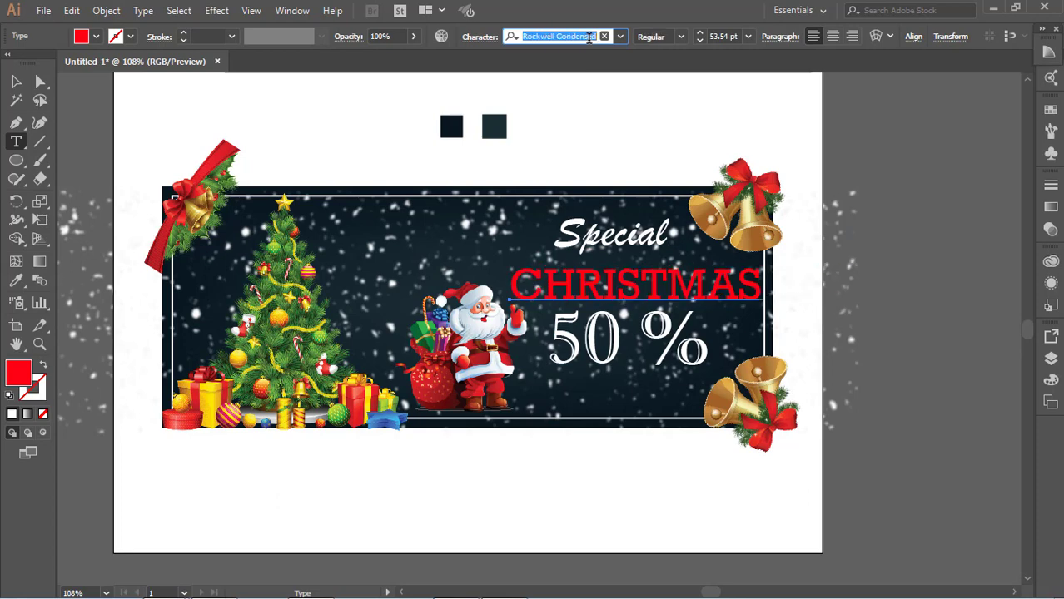
key("Up")
key("Return")
left_click(17, 82)
left_click(926, 281)
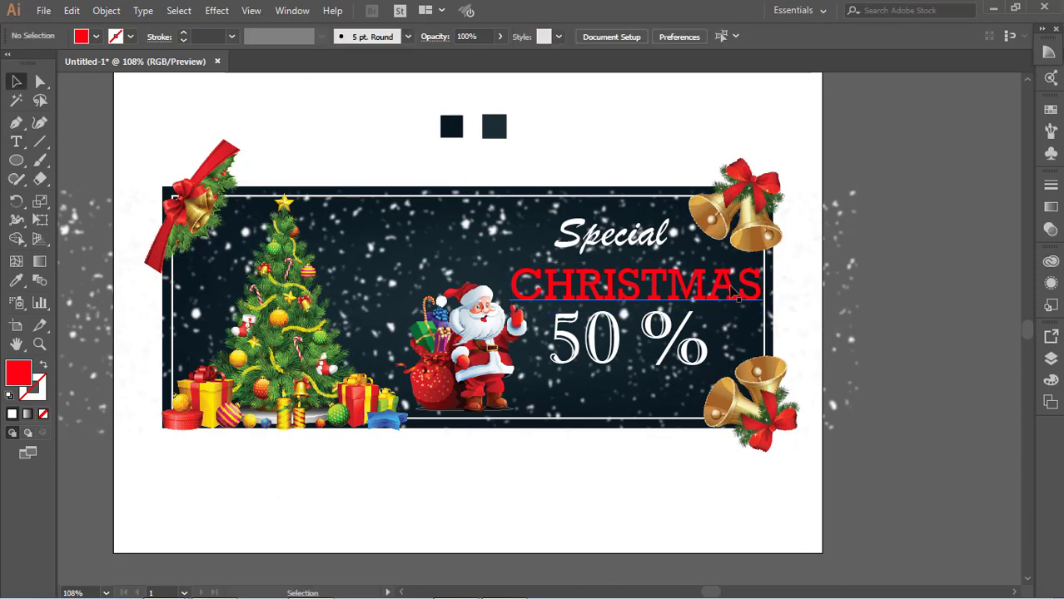
Shift the CHRISTMAS text slightly left and up, and reposition the 50 % text just beneath it.
left_click_drag(753, 285, 739, 280)
left_click_drag(685, 333, 688, 345)
left_click(836, 328)
key("ctrl+z")
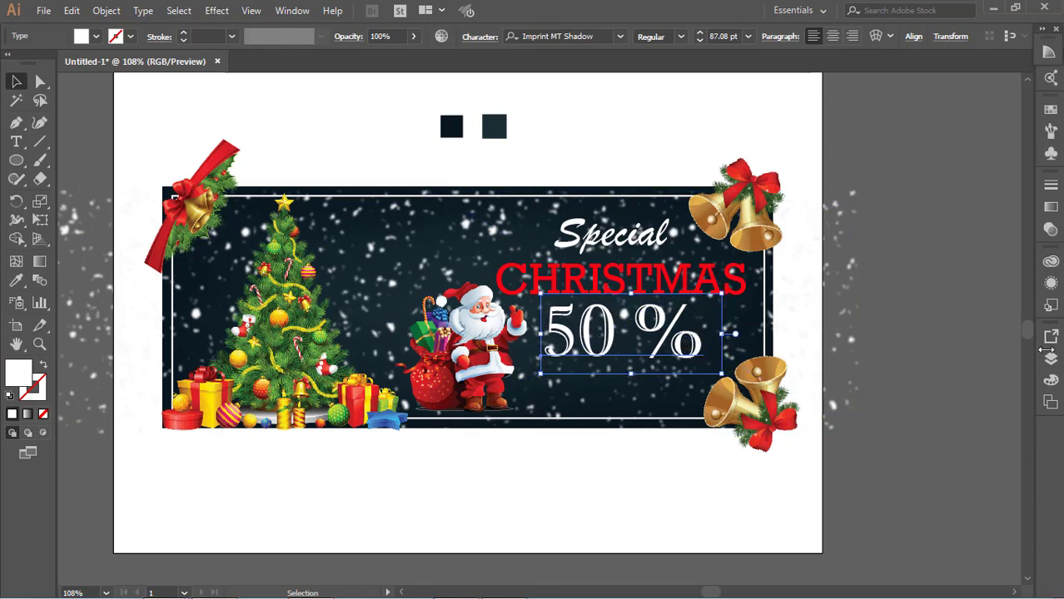
Nudge the Special text slightly down towards the CHRISTMAS text.
left_click(629, 240)
key("Up")
key("Up")
key("Up")
key("Up")
key("Down")
key("Down")
key("Down")
key("Down")
key("Down")
key("Down")
key("Down")
key("Down")
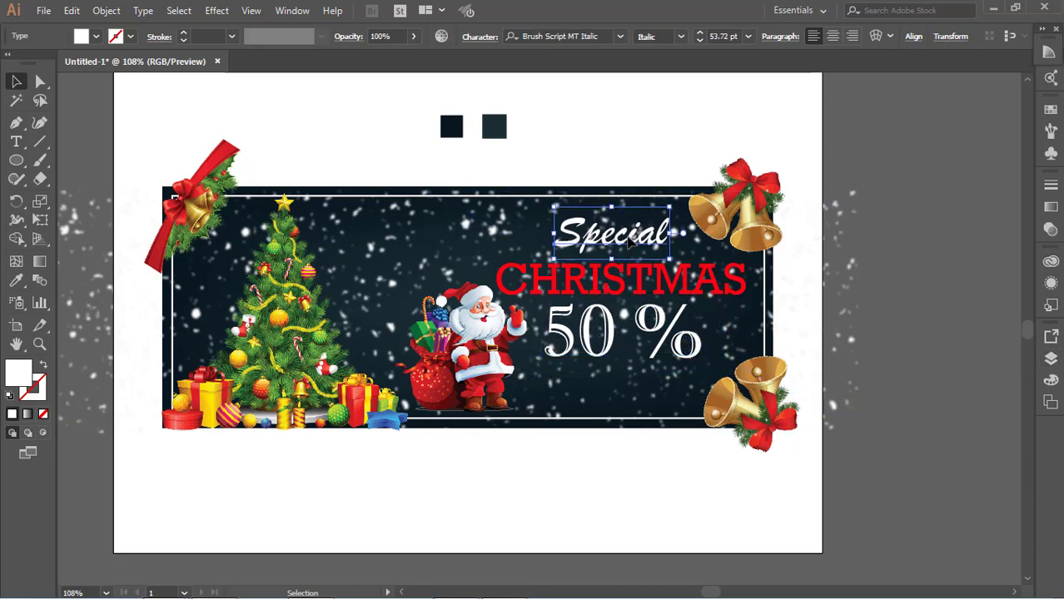
left_click(895, 312)
Scale down the 50 % text and move it beneath the right end of CHRISTMAS.
left_click(654, 334)
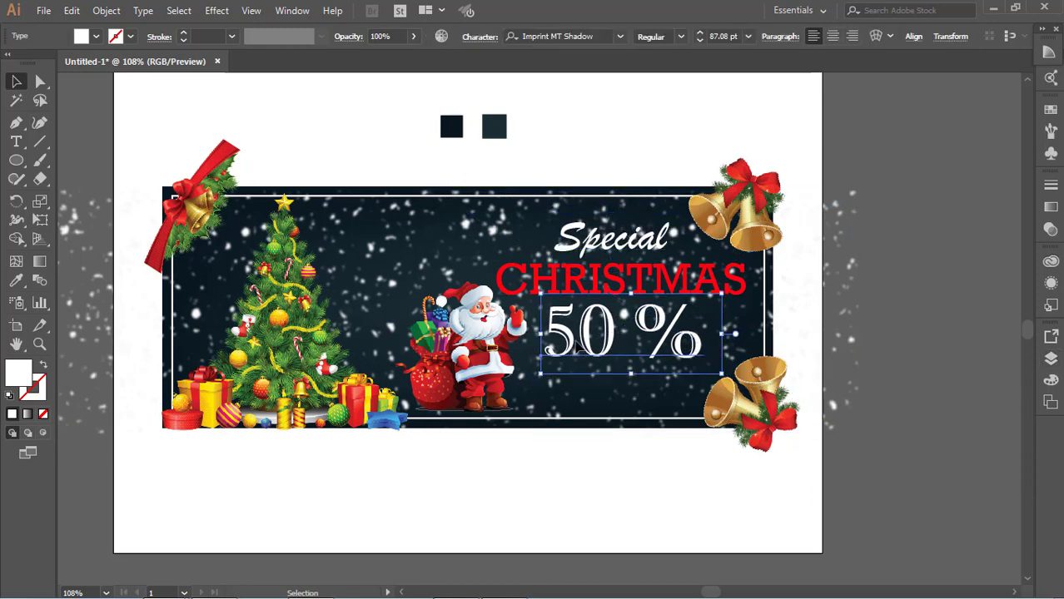
left_click(939, 335)
left_click(631, 335)
left_click_drag(542, 294, 618, 316)
left_click_drag(663, 347, 707, 327)
left_click(860, 349)
Draw a wide, white, unstroked rectangle on the blank artboard area below the banner.
scroll(423, 369, "down", 3)
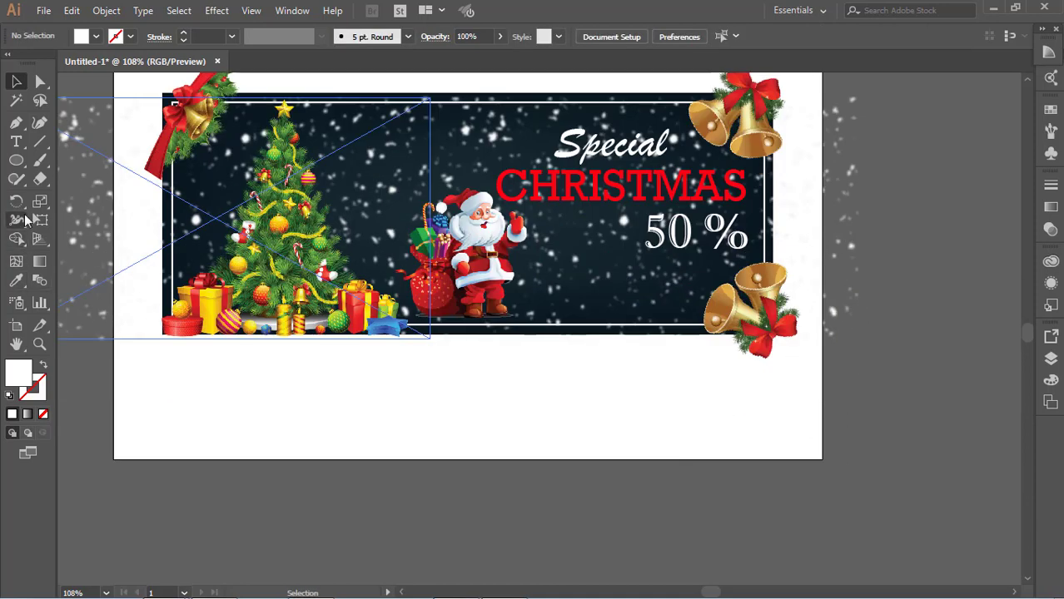
left_click(16, 160)
left_click_drag(22, 163, 71, 159)
mouse_move(339, 354)
left_mouse_down()
mouse_move(442, 400)
mouse_move(382, 385)
mouse_move(537, 411)
mouse_move(543, 425)
mouse_move(541, 408)
left_mouse_up()
key("ctrl+z")
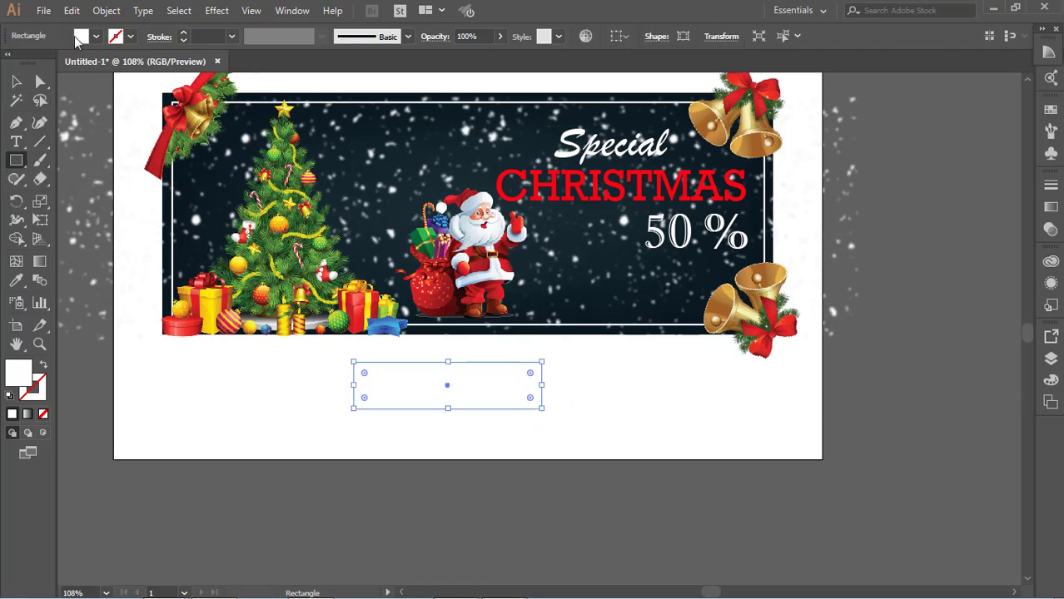
left_click(96, 40)
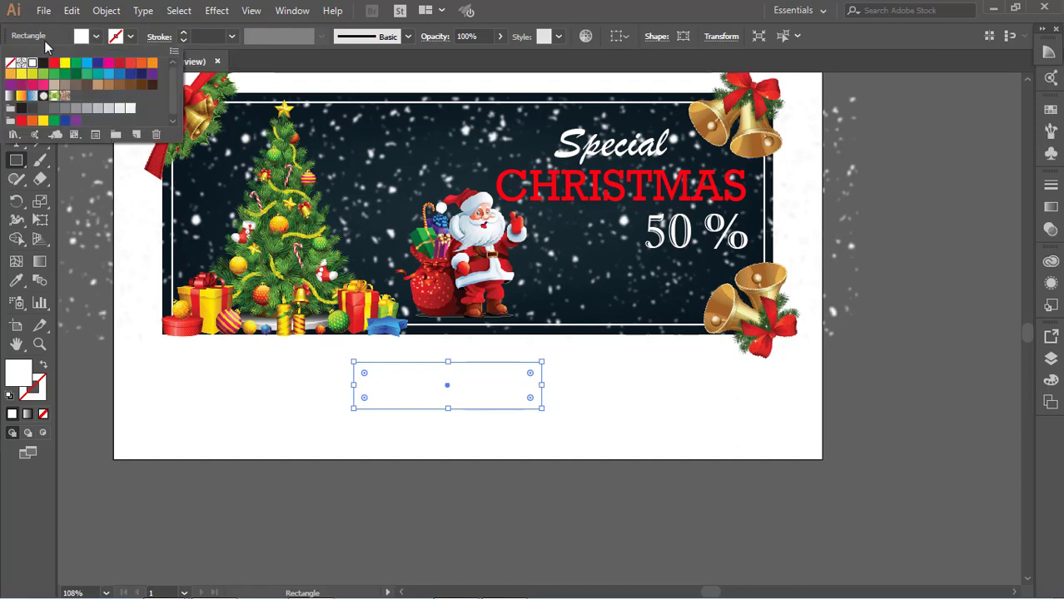
left_click(45, 41)
Narrow the rectangle to half its width and place a duplicate beside it.
left_click(17, 82)
left_click(698, 450)
left_click(508, 408)
mouse_move(541, 385)
left_mouse_down()
mouse_move(445, 385)
mouse_move(529, 398)
left_mouse_up()
left_click(476, 401)
key("ctrl+z")
left_click(482, 381)
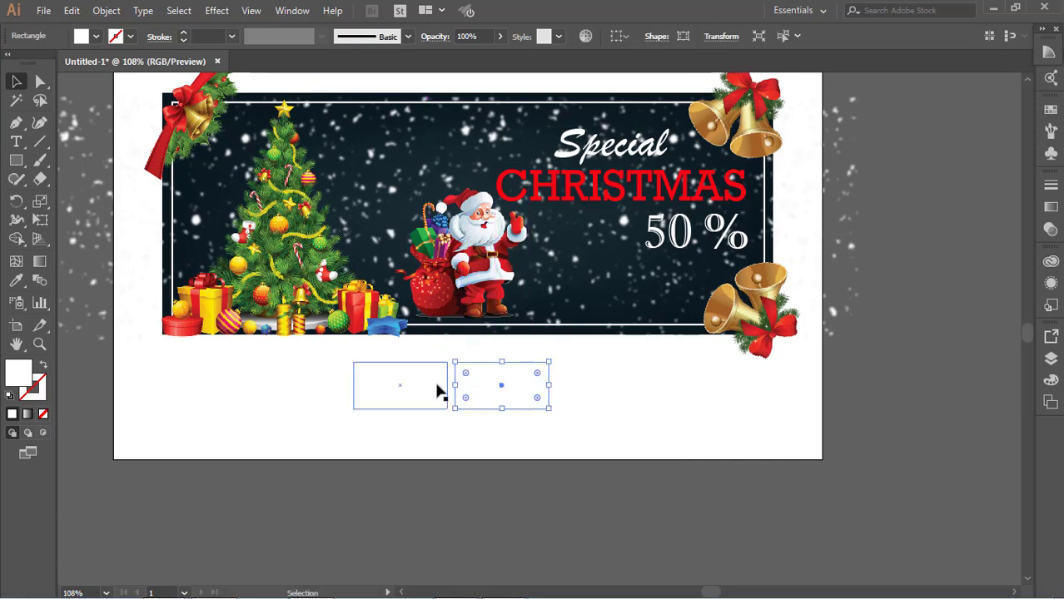
Move both rectangles onto the banner, edge to edge, below the 50 % text and partly over Santa.
left_click(434, 384)
left_click_drag(417, 383, 549, 285)
left_click_drag(492, 396, 608, 301)
key("ctrl+shift+a")
left_click(615, 298)
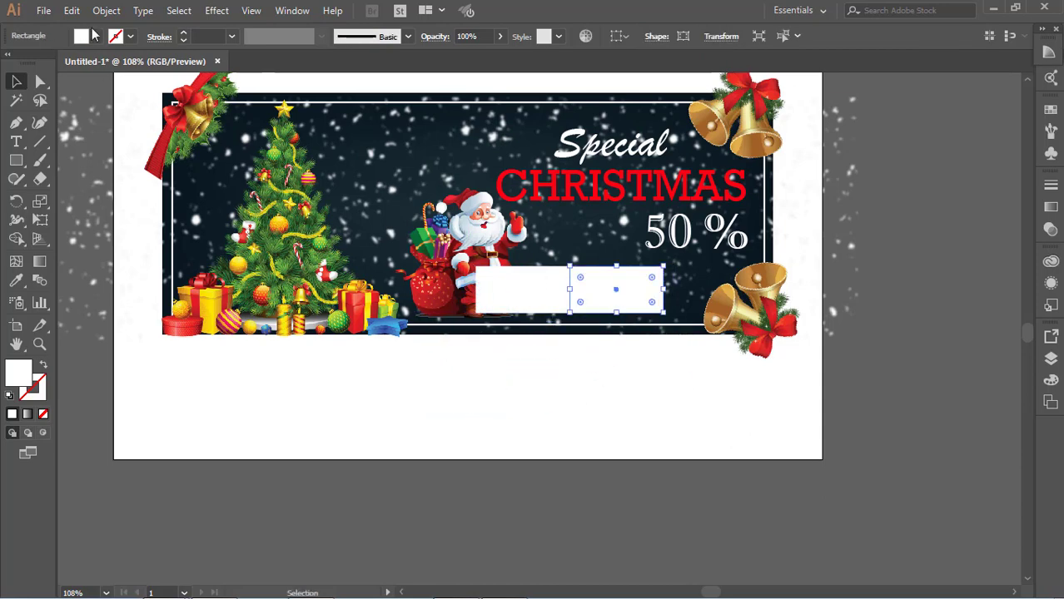
Remove the right rectangle's fill and give it a 2 pt white stroke.
left_click(96, 36)
left_click(10, 65)
left_click(232, 36)
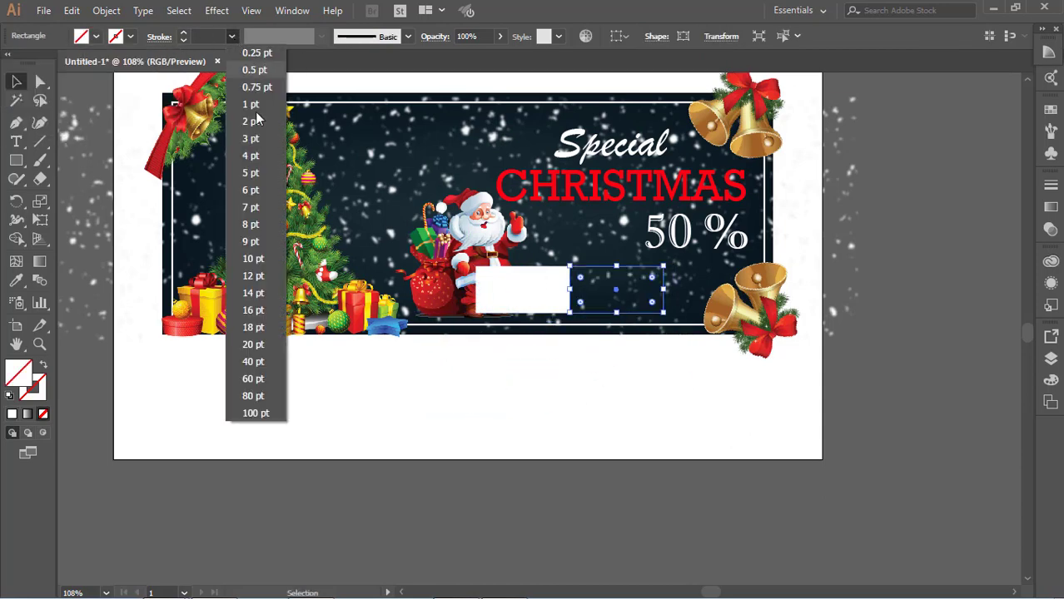
left_click(251, 122)
key("ctrl+shift+a")
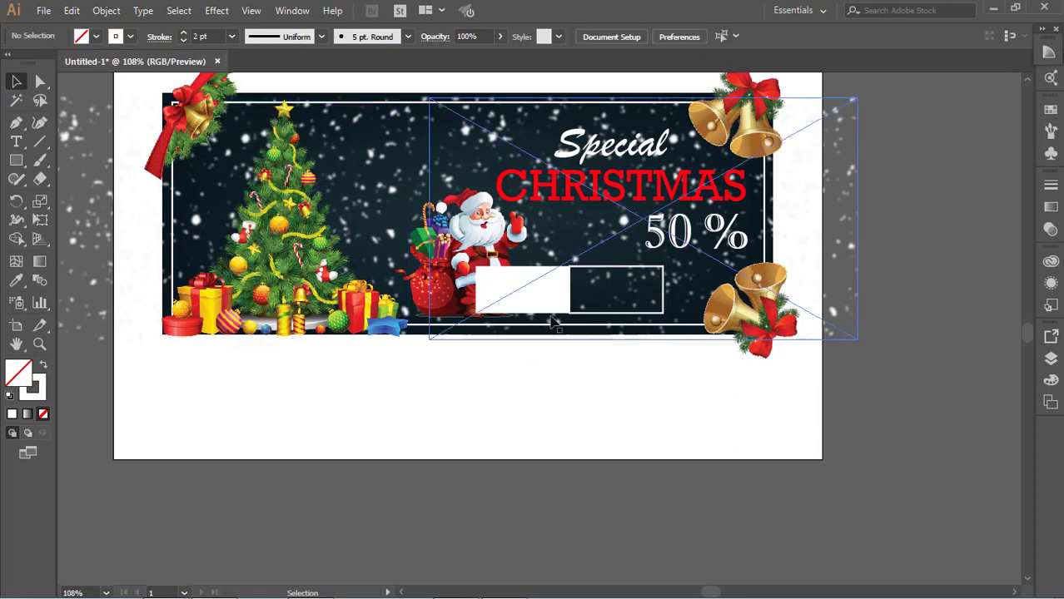
Add a 2 pt white stroke to the left rectangle and shift the outlined rectangle slightly left against it.
left_click(552, 301)
left_click(524, 265)
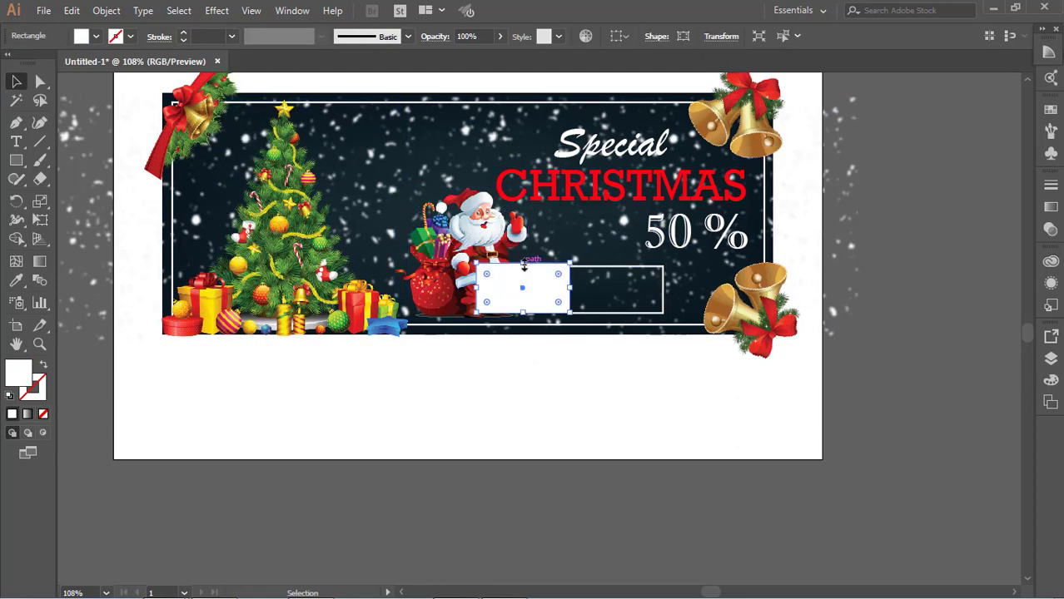
left_click(231, 36)
left_click(251, 121)
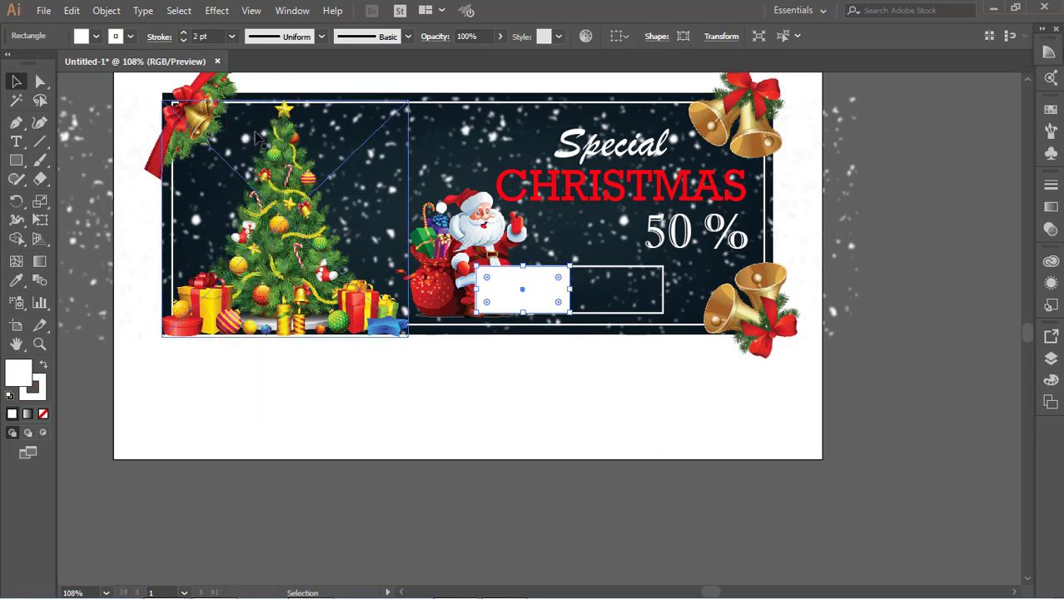
left_click(567, 407)
left_click(580, 313)
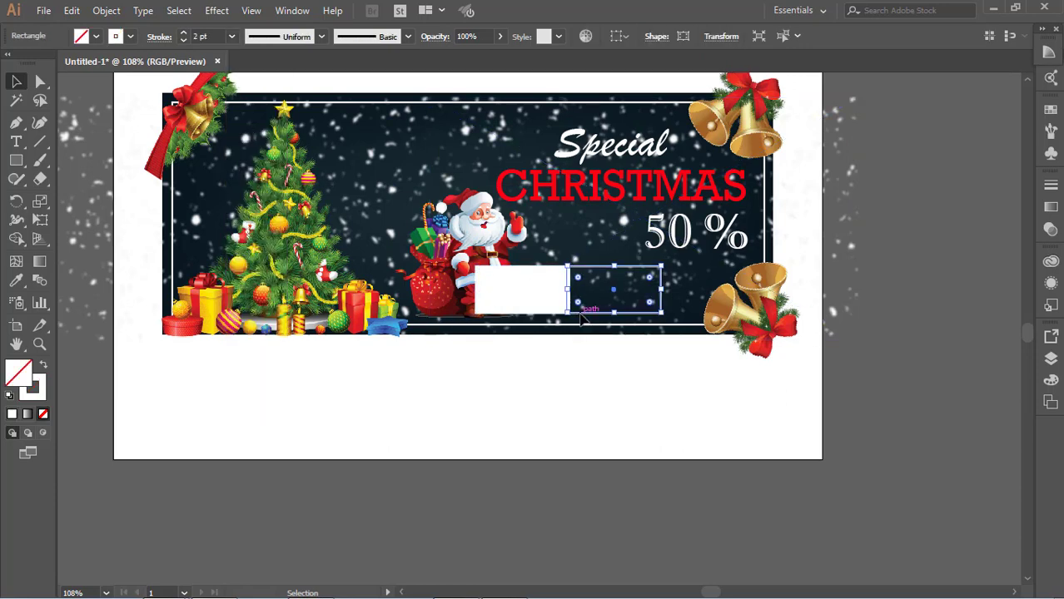
left_click(620, 358)
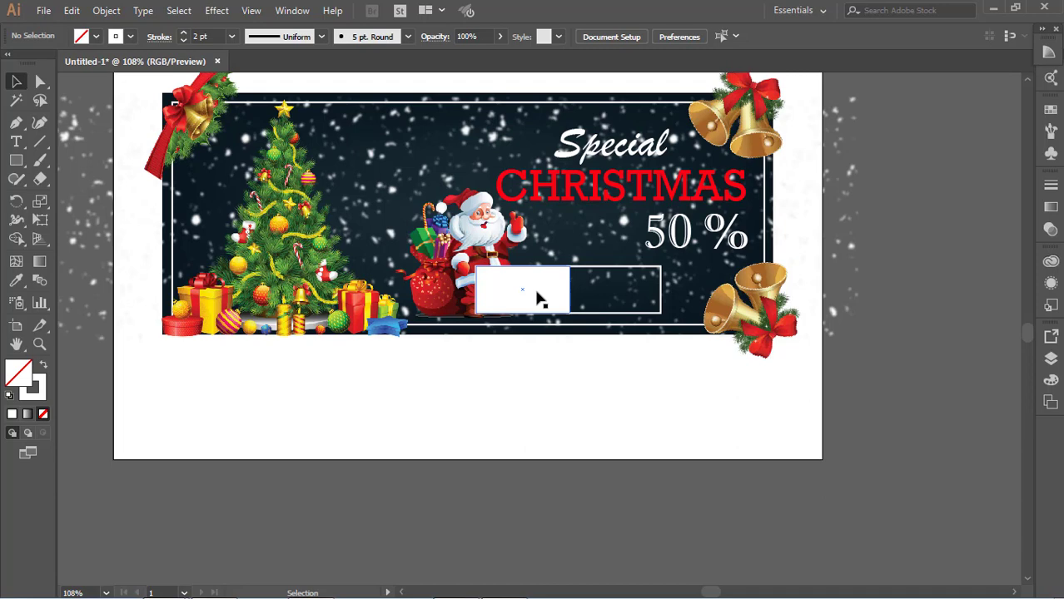
Add the text MEGA below the banner as a new text object.
left_click(533, 291)
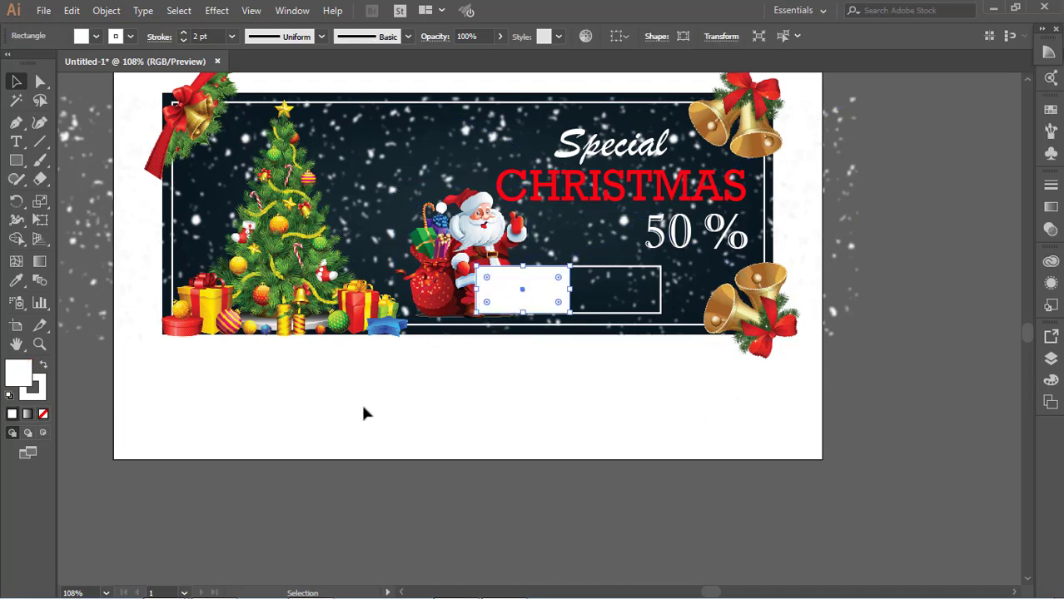
left_click(16, 141)
left_click(319, 385)
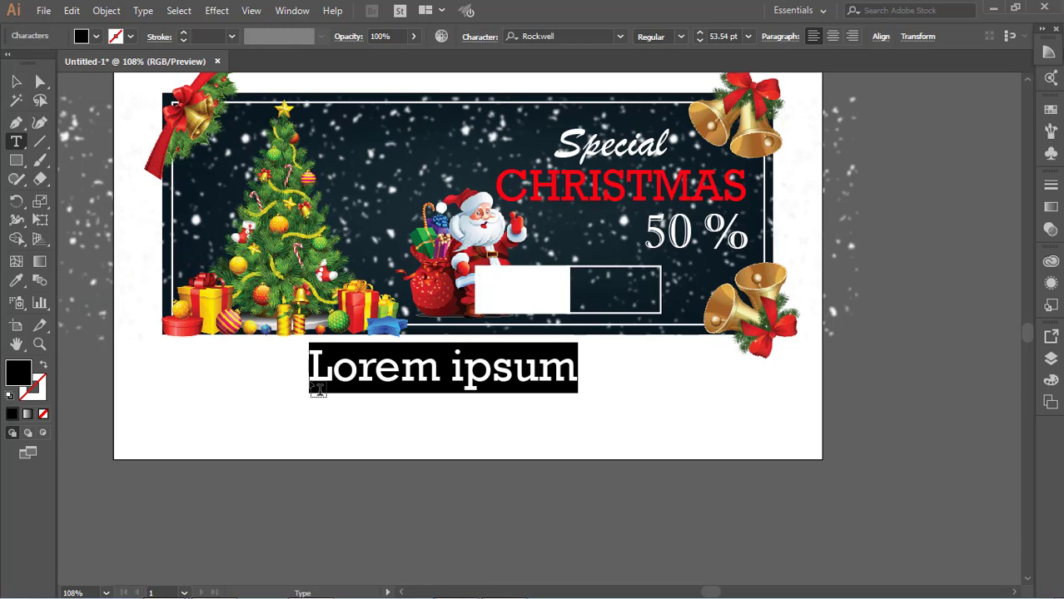
type("MEG")
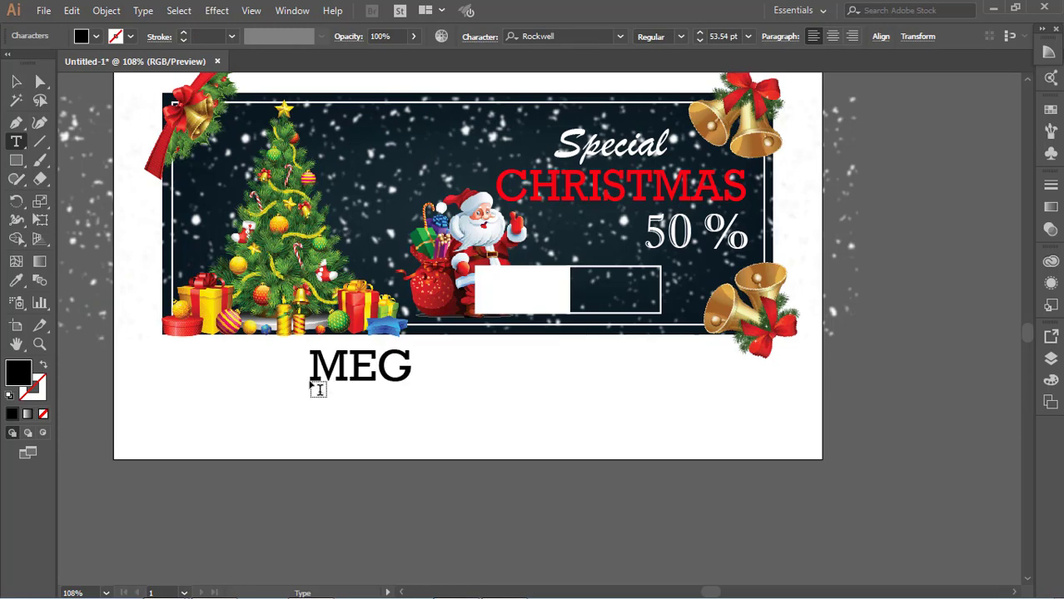
type("A")
key("Escape")
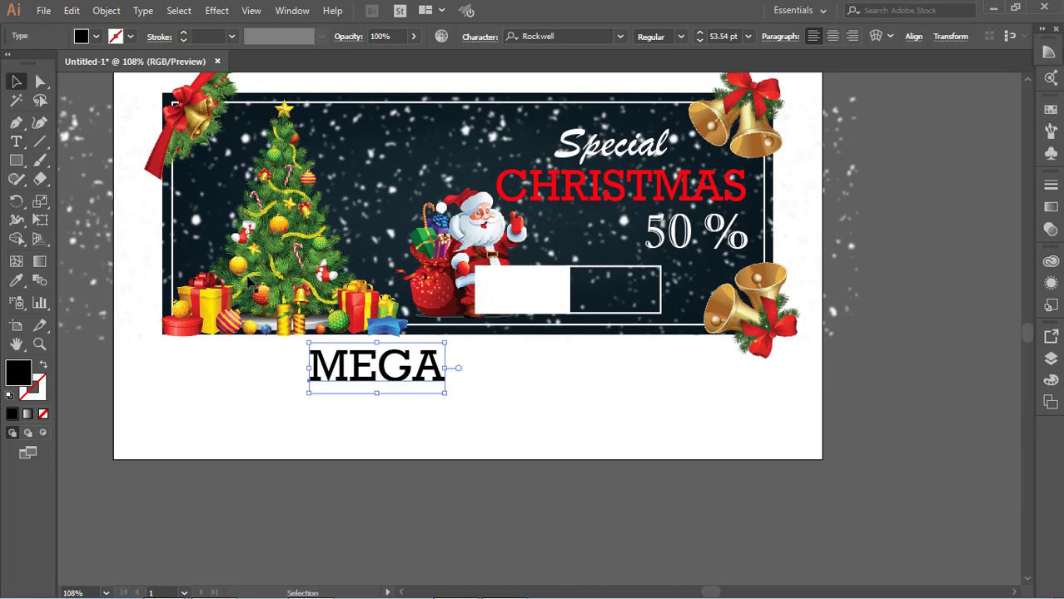
Scale the MEGA text down to 33.12 pt and place it over the white rectangle.
left_click(464, 392)
left_click(438, 373)
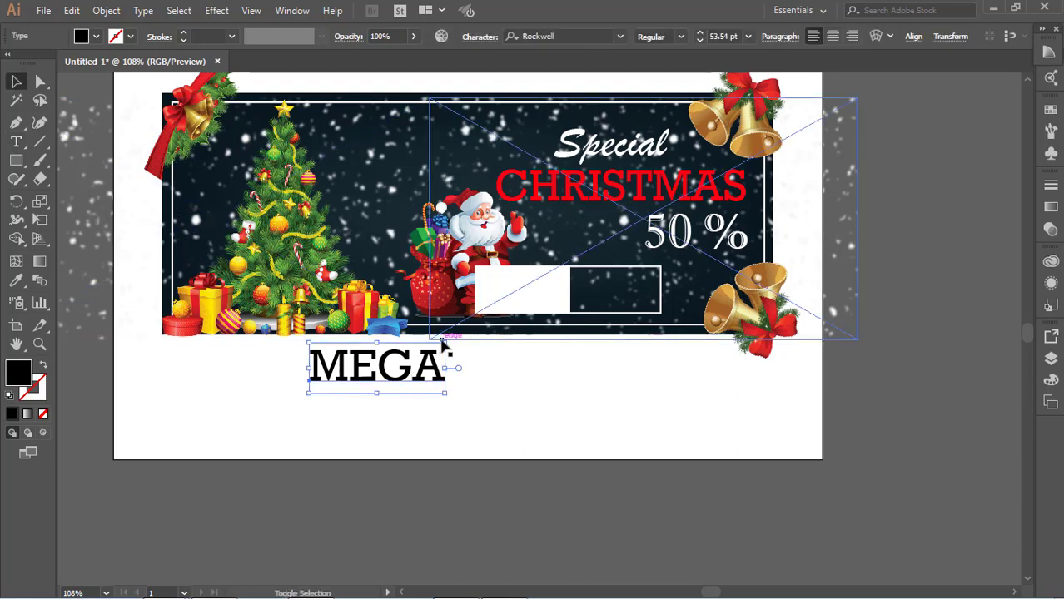
left_click_drag(445, 343, 416, 355)
left_click_drag(393, 377, 562, 283)
left_click(539, 360)
Nudge MEGA up and right inside the white rectangle and enlarge it to 36.24 pt.
left_click(534, 297)
key("Up")
key("Up")
key("Up")
key("Up")
key("Up")
key("Up")
key("Up")
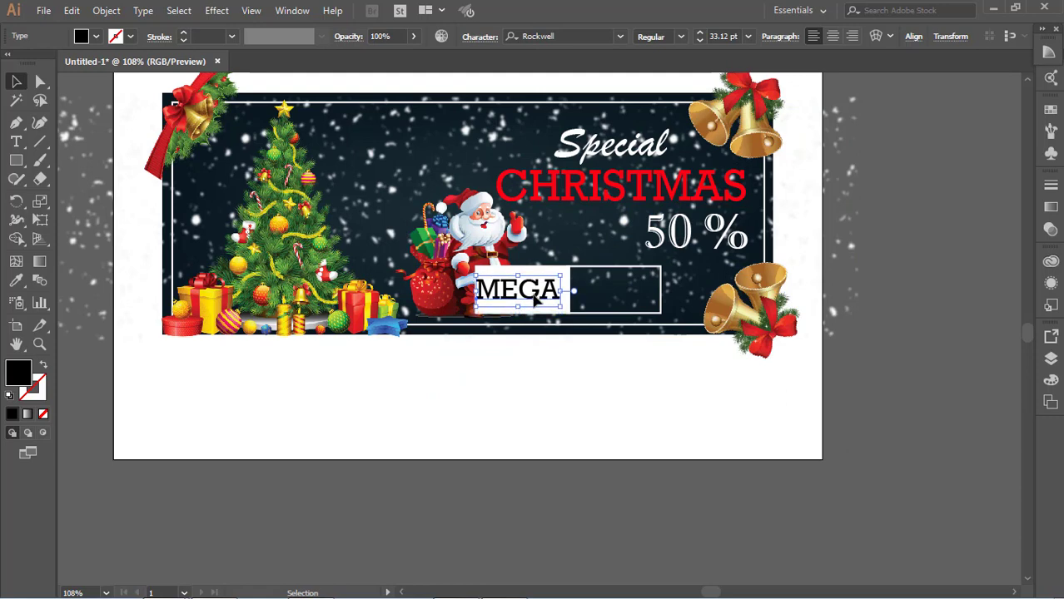
key("Right")
key("Right")
key("Right")
left_click_drag(522, 307, 525, 271)
left_click(563, 376)
left_click(550, 301)
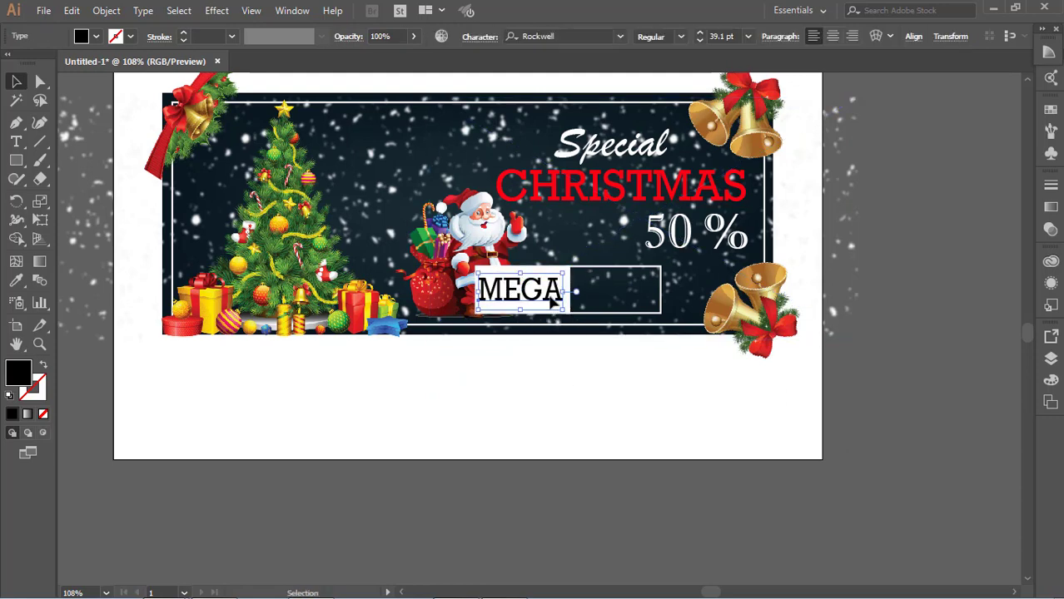
key("ctrl+z")
key("ctrl+shift+a")
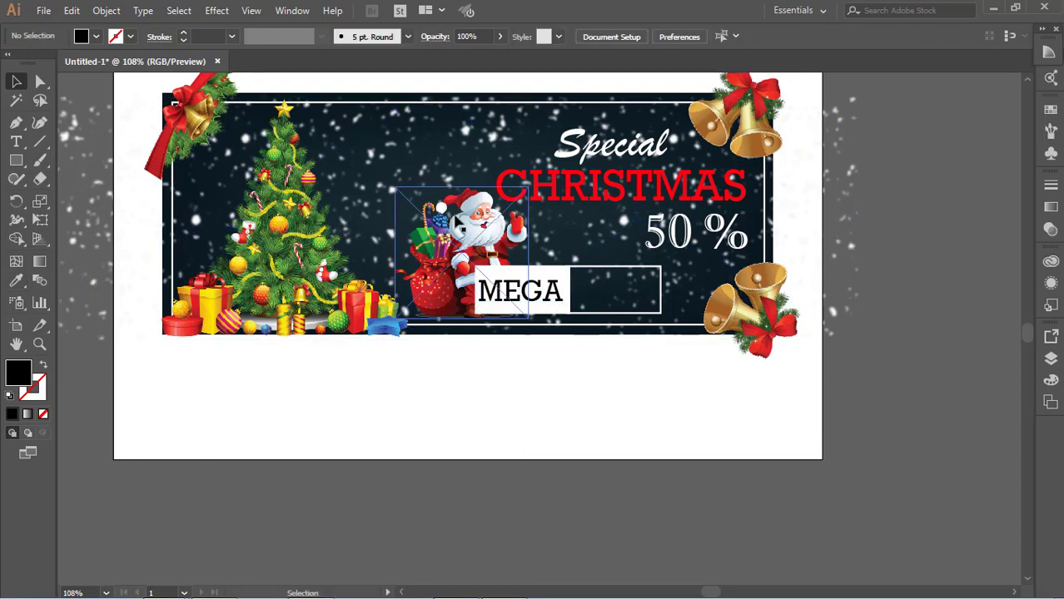
Fill the MEGA text with the CMYK Red swatch.
left_click(524, 296)
key("i")
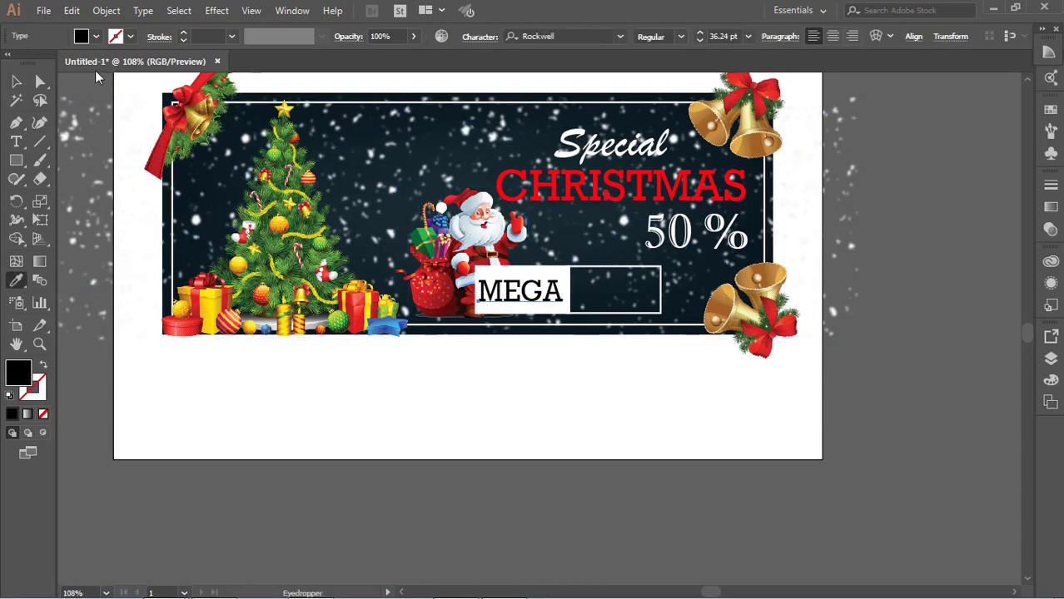
left_click(96, 36)
left_click(54, 63)
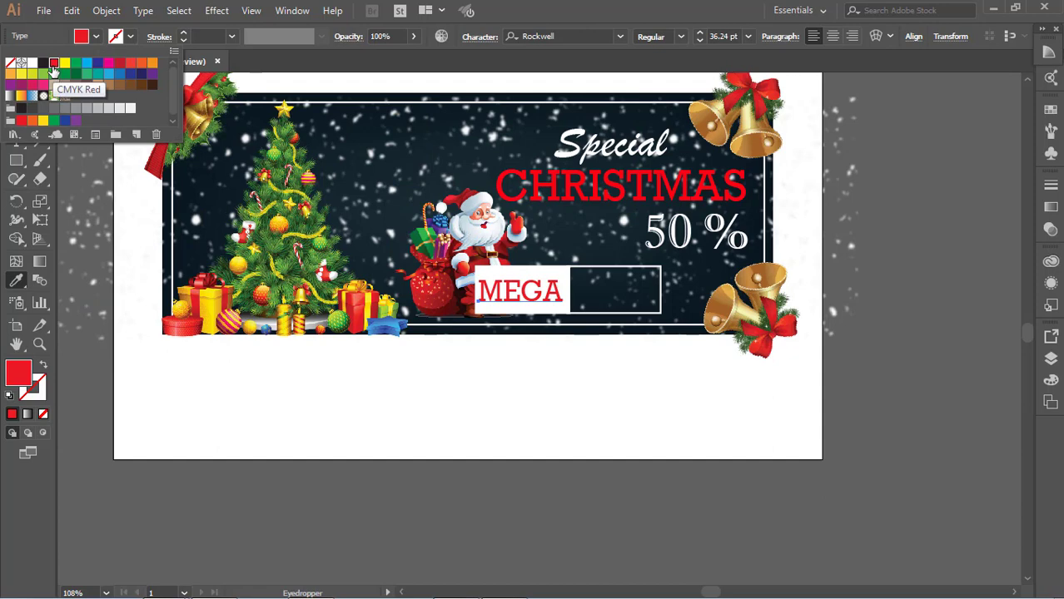
left_click(18, 81)
left_click(558, 331)
left_click(535, 293)
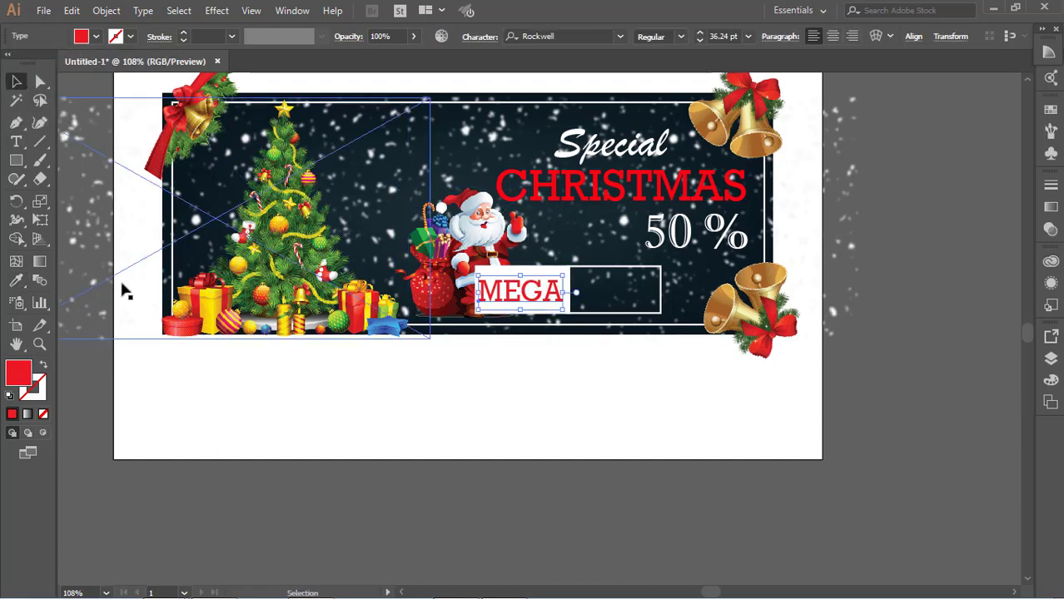
Sample the CHRISTMAS text's appearance onto MEGA and scale MEGA back down to 36.87 pt.
left_click(17, 280)
left_click(522, 185)
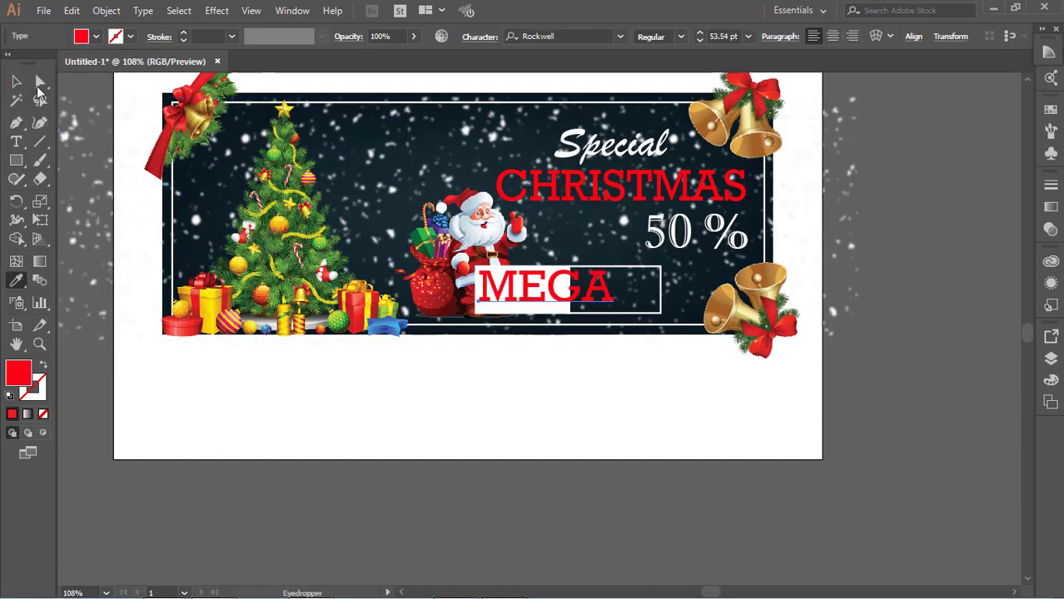
key("v")
left_click_drag(614, 265, 574, 277)
Nudge the MEGA text left and up to centre it vertically in the white rectangle.
left_click(557, 323)
left_click(544, 301)
key("Left")
key("Left")
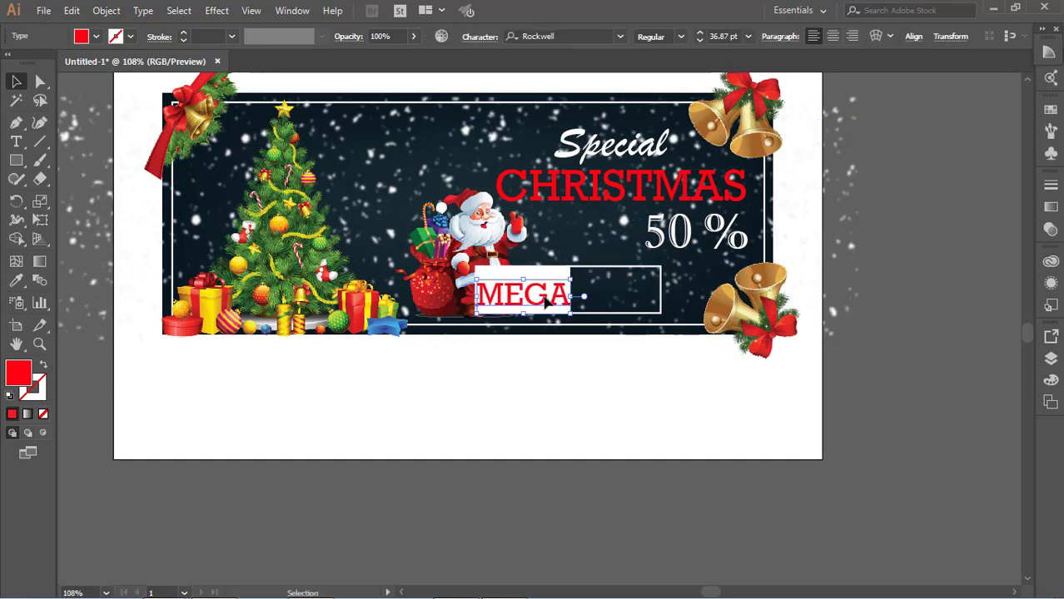
key("Up")
key("Up")
key("Up")
key("Up")
left_click(543, 362)
Widen the white rectangle slightly to the right so it extends past the MEGA text.
left_click(568, 267)
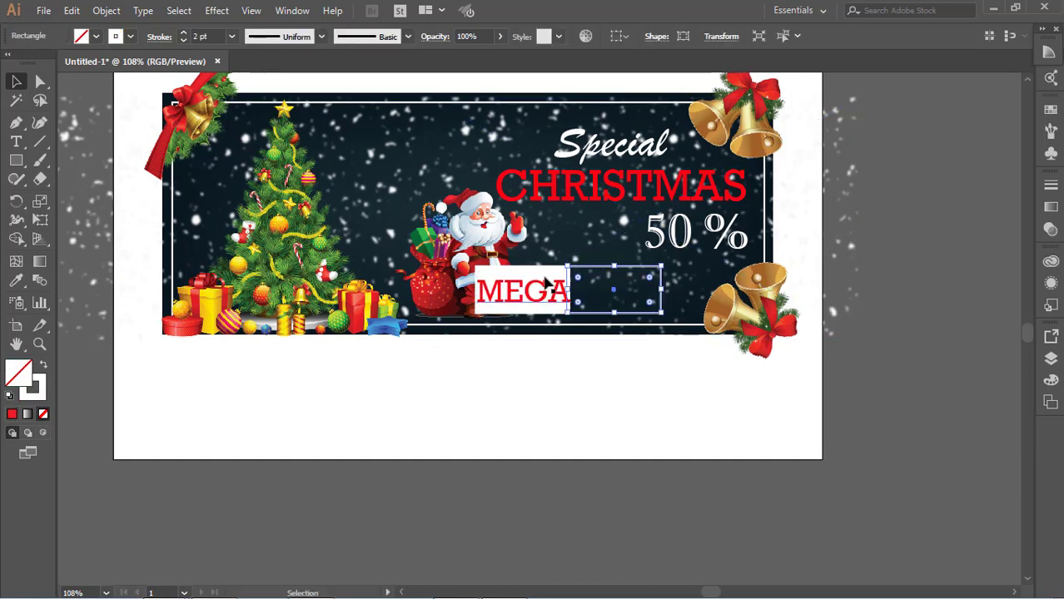
left_click(547, 286)
left_click(545, 270)
left_click(366, 418)
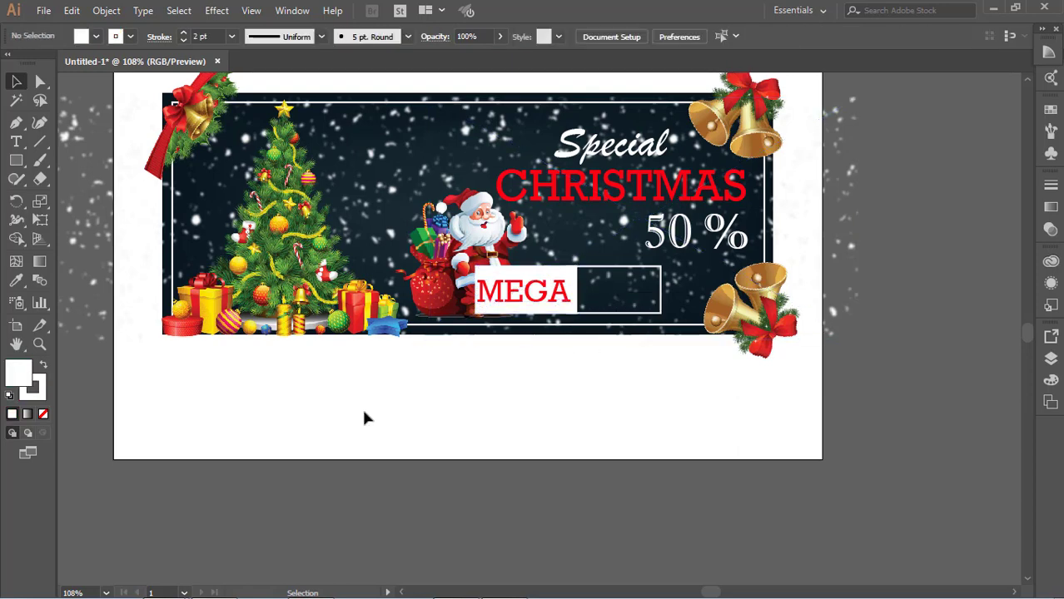
Add the text SALE below the banner and move it beside MEGA over the outlined box.
key("t")
left_click(406, 418)
type("SALE")
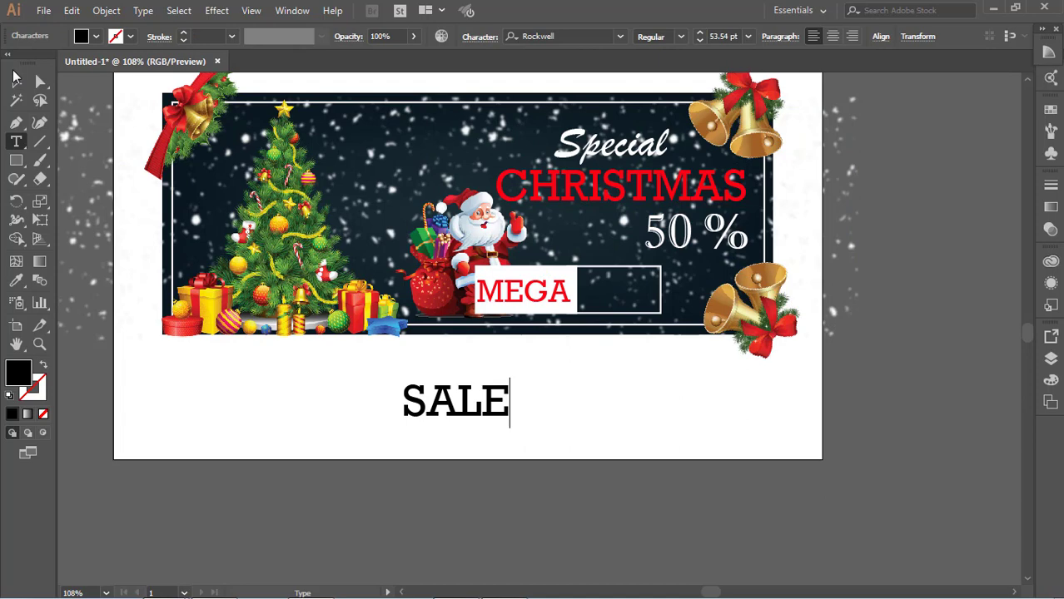
left_click(15, 79)
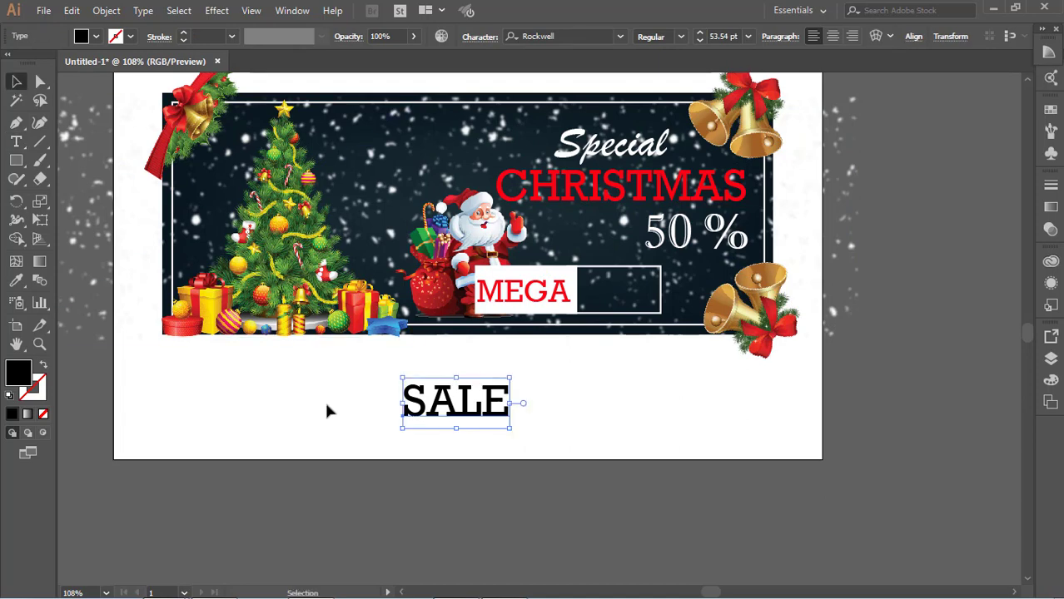
left_click(326, 403)
left_click(453, 411)
left_click_drag(504, 409, 706, 284)
Sample the MEGA text's appearance onto the SALE text.
left_click(523, 291)
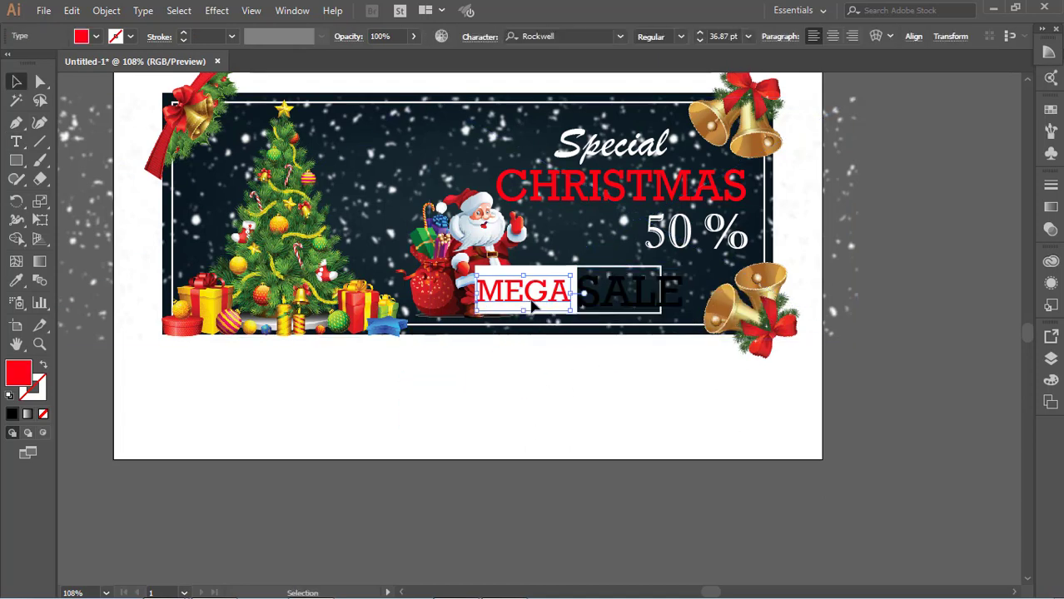
left_click(632, 288)
left_click(19, 281)
left_click(546, 286)
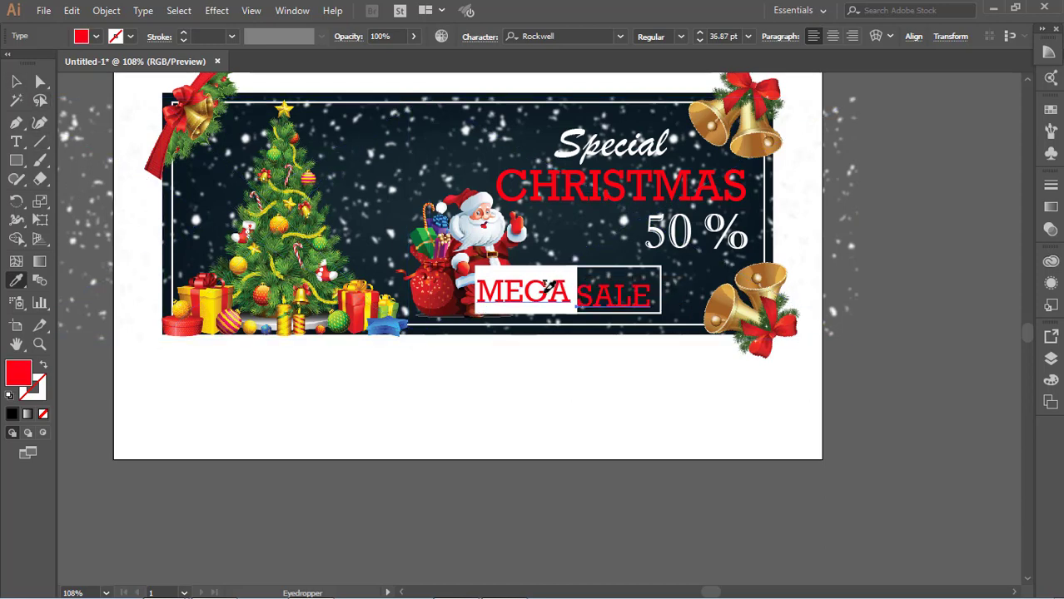
left_click(16, 81)
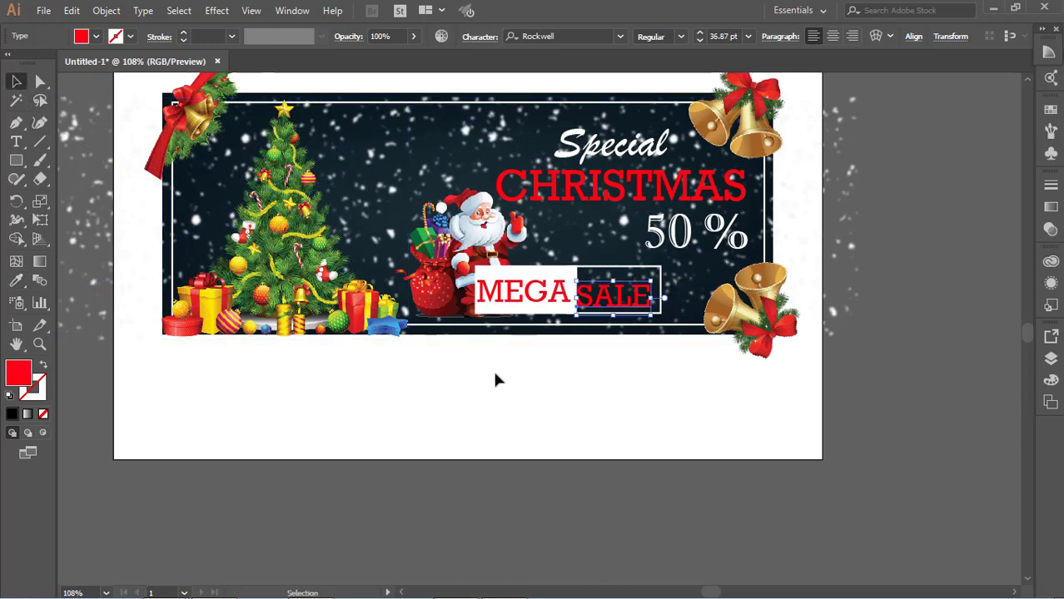
Fill the SALE text with white.
left_click(15, 281)
left_click(95, 36)
left_click(33, 63)
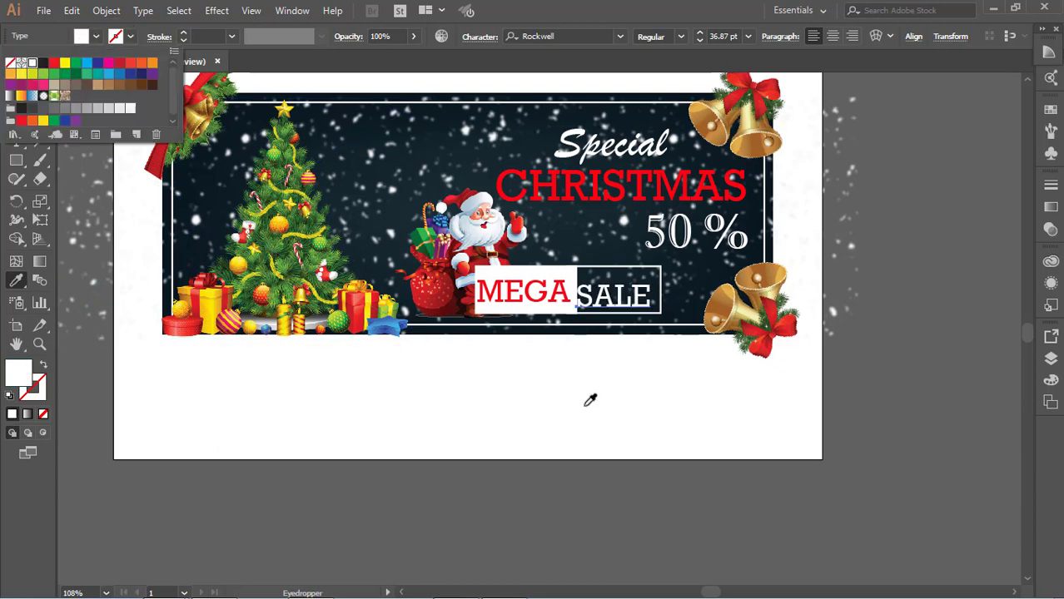
left_click(39, 41)
left_click(15, 81)
left_click(264, 449)
Nudge the SALE text up and right to centre it in the outlined half of the box.
left_click(614, 302)
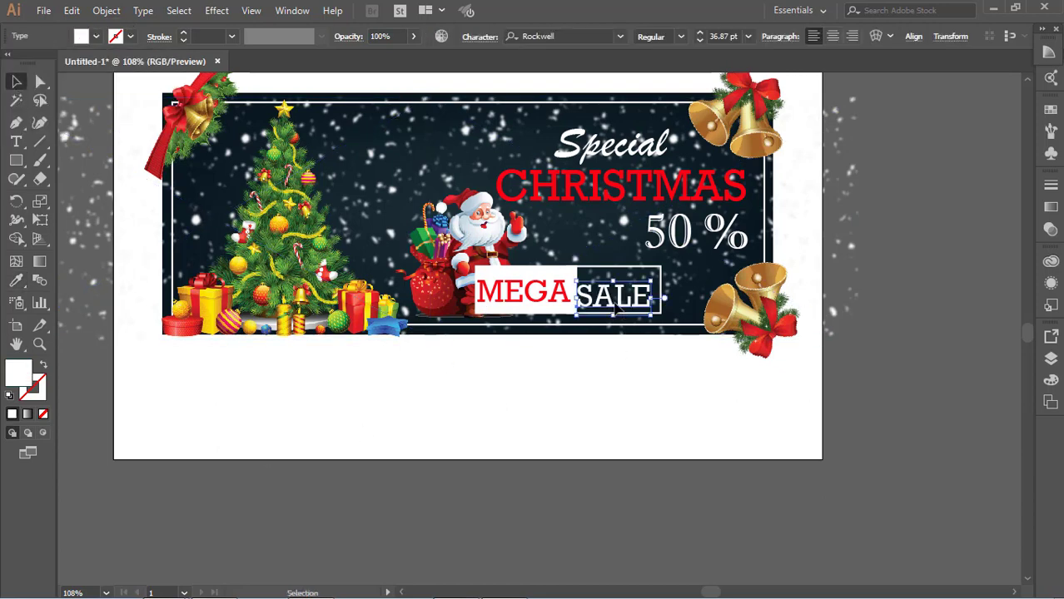
key("Up")
key("Up")
key("Up")
key("Up")
key("Up")
key("Right")
key("Right")
key("Right")
key("Right")
key("Right")
left_click(613, 348)
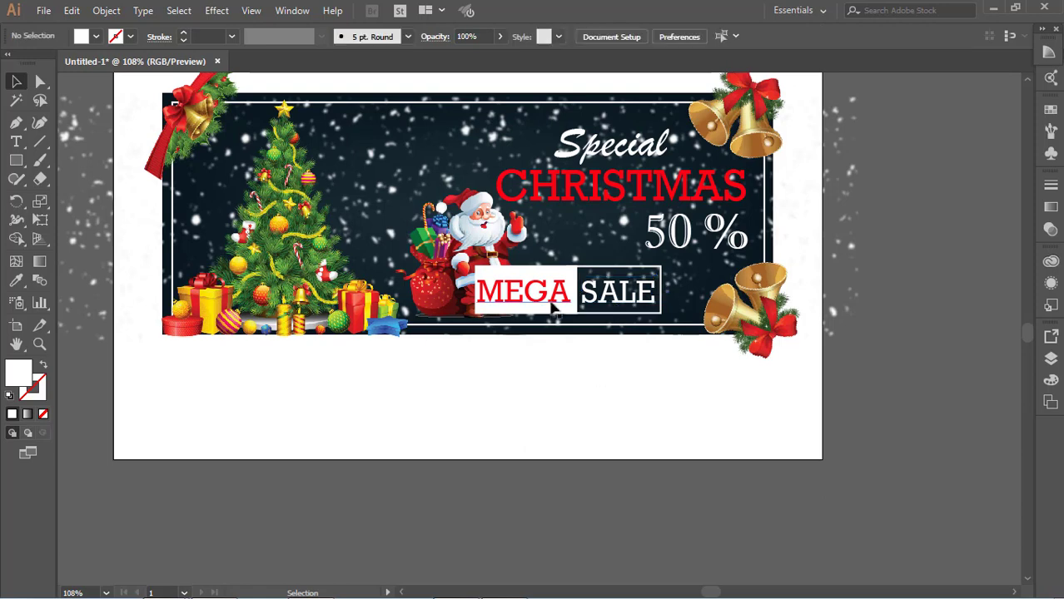
Change the font of both MEGA and SALE to Oswald Regular.
left_click(543, 293)
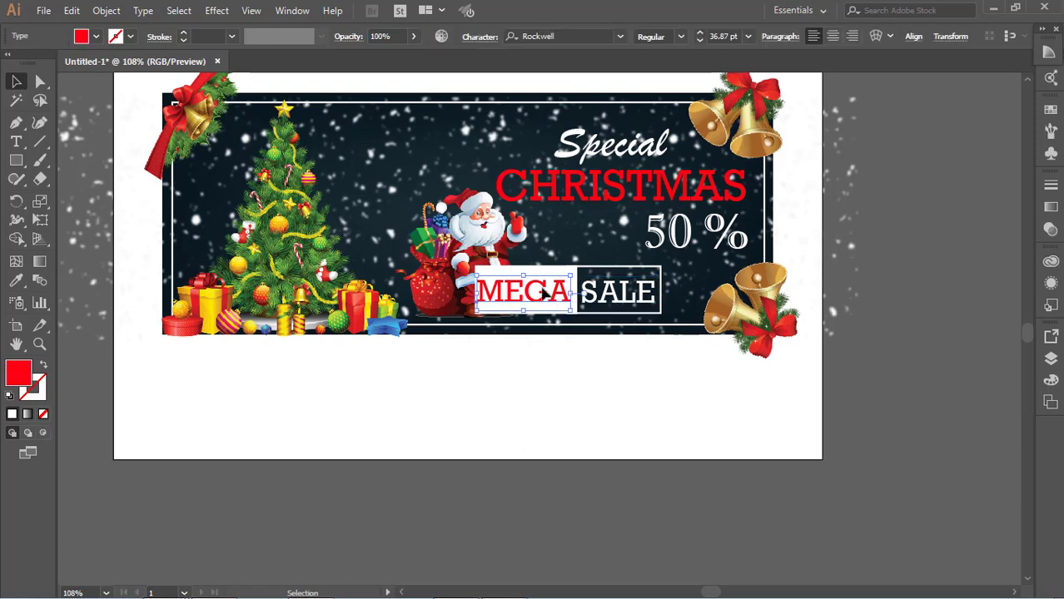
left_click(647, 297, "shift")
left_click(16, 143)
left_click(548, 37)
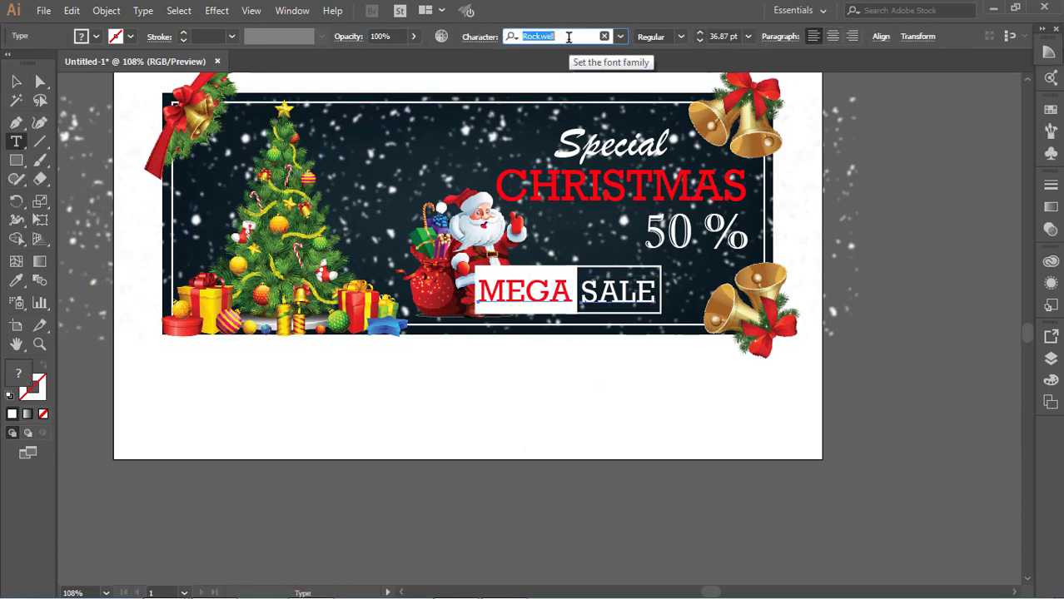
key("Down")
key("Down")
key("Down")
key("Down")
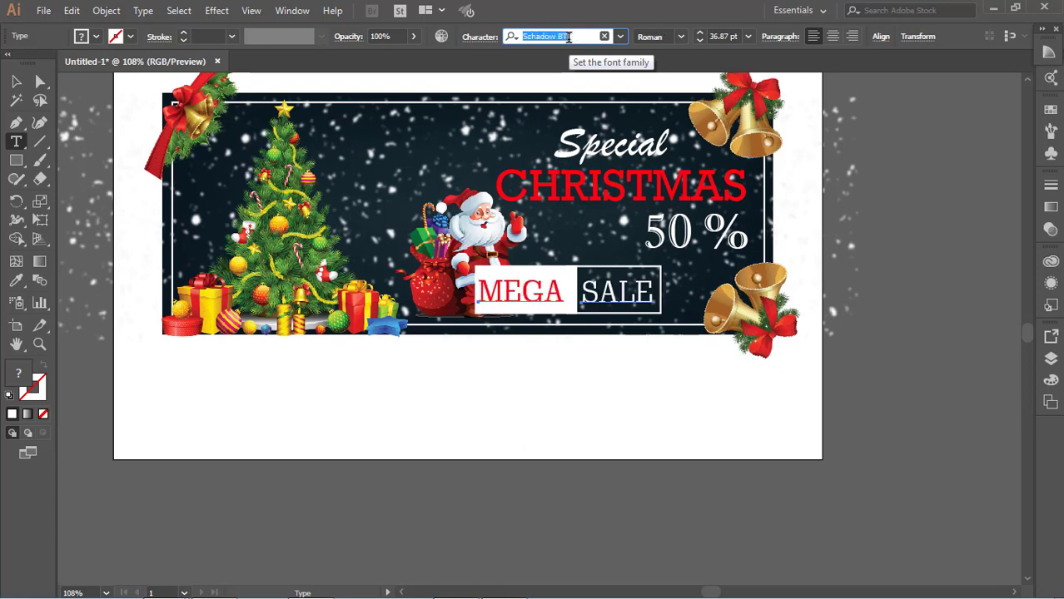
key("Down")
key("Down")
key("Down")
type("os")
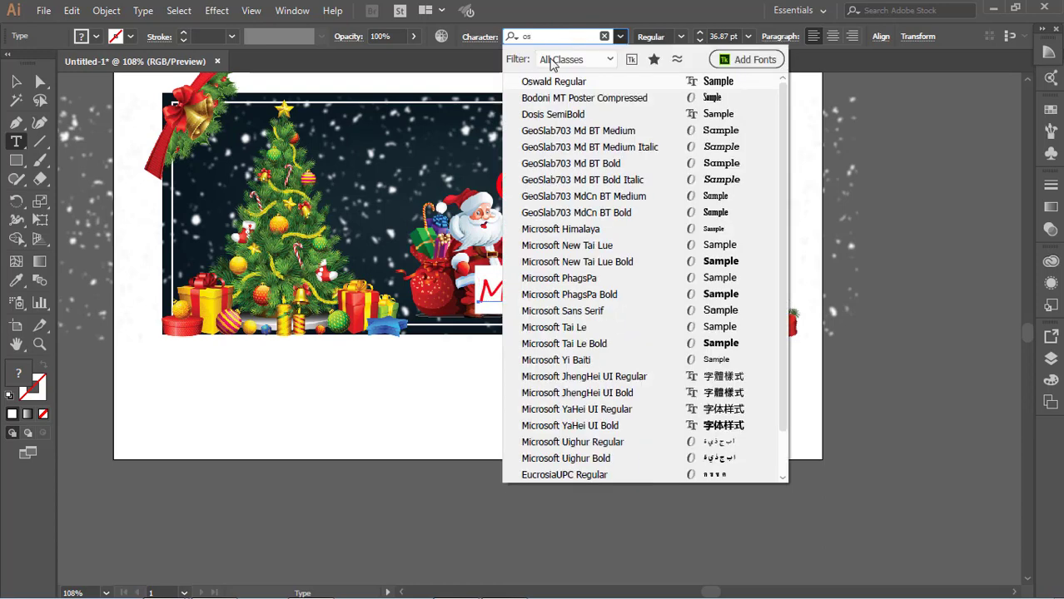
left_click(553, 83)
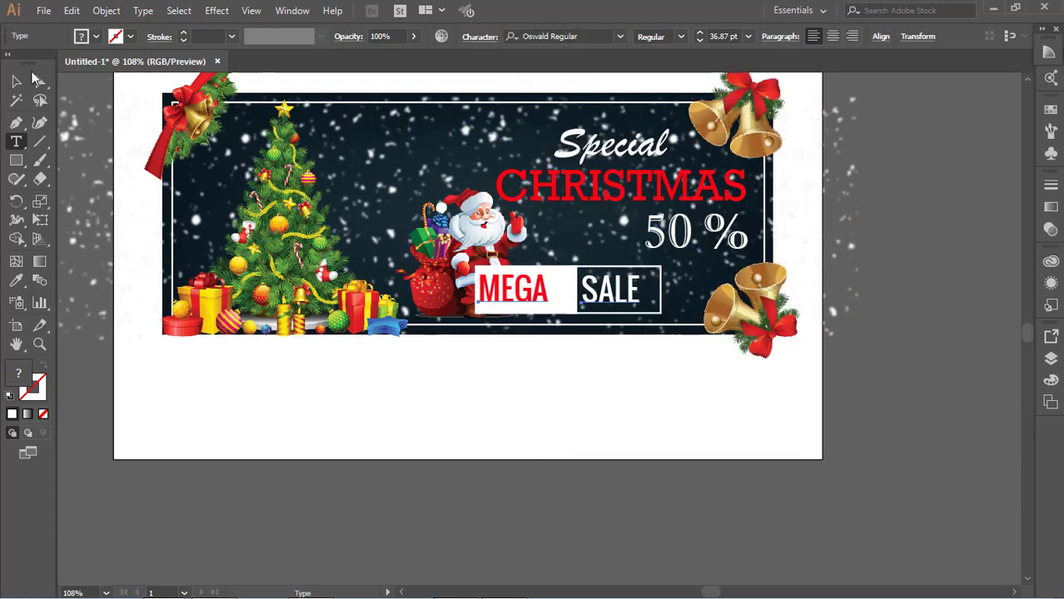
key("Escape")
left_click(333, 372)
Enlarge the MEGA text to 46.03 pt and nudge it to sit vertically centred in the white rectangle.
left_click(530, 301)
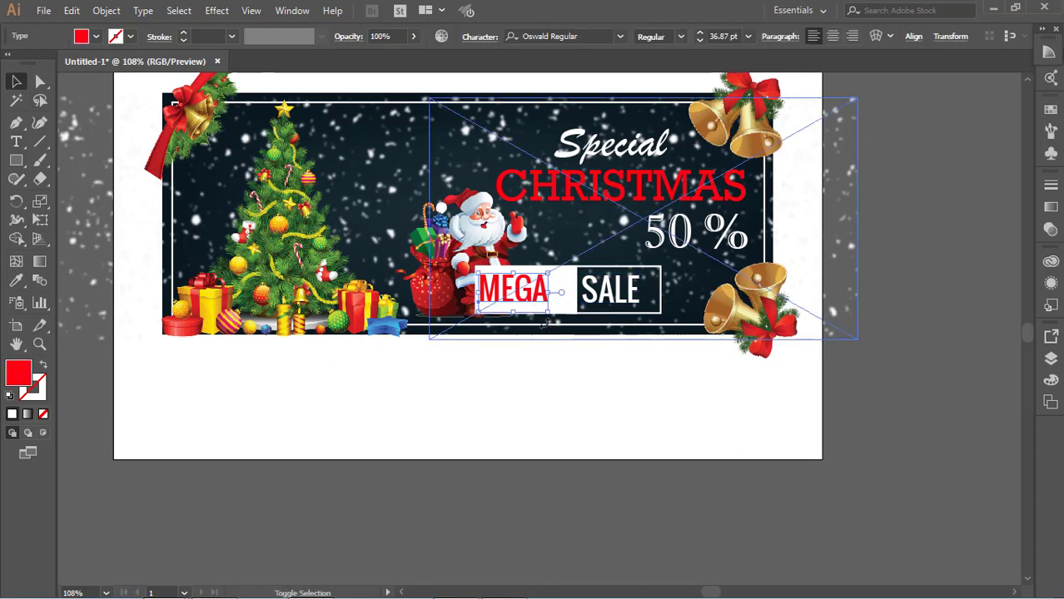
left_click_drag(550, 312, 567, 314)
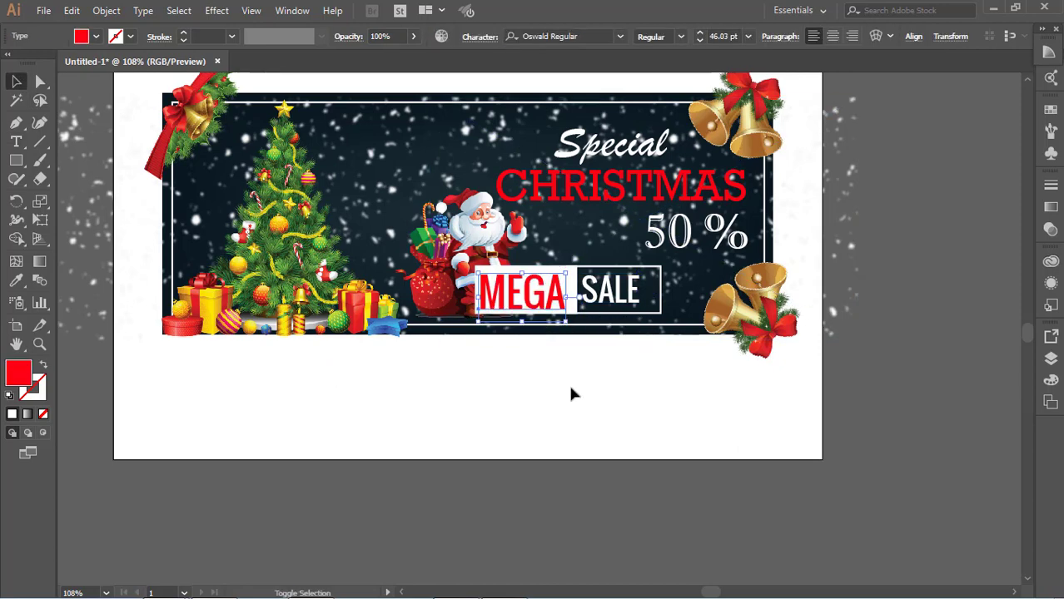
key("Down")
key("Down")
key("Down")
key("Down")
key("Down")
key("Down")
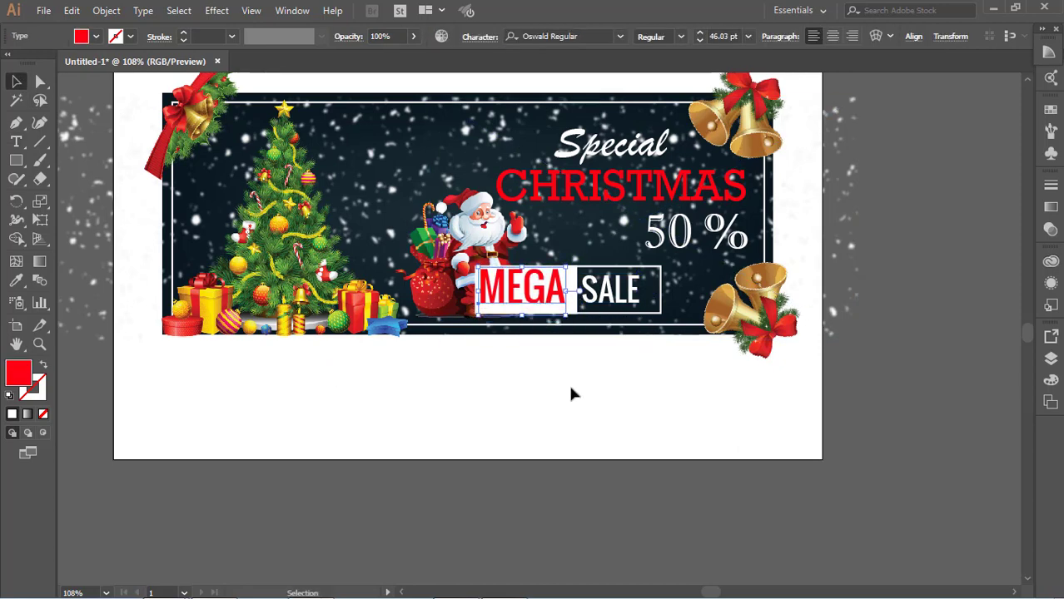
left_click(621, 298)
left_click(15, 280)
key("v")
left_click(514, 302)
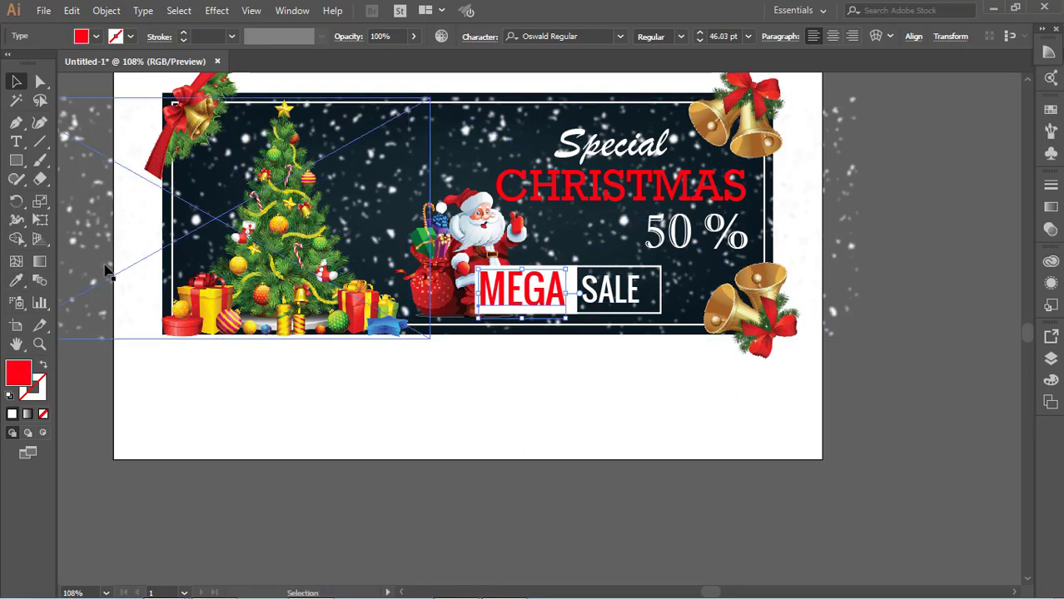
left_click(16, 281)
left_click(16, 82)
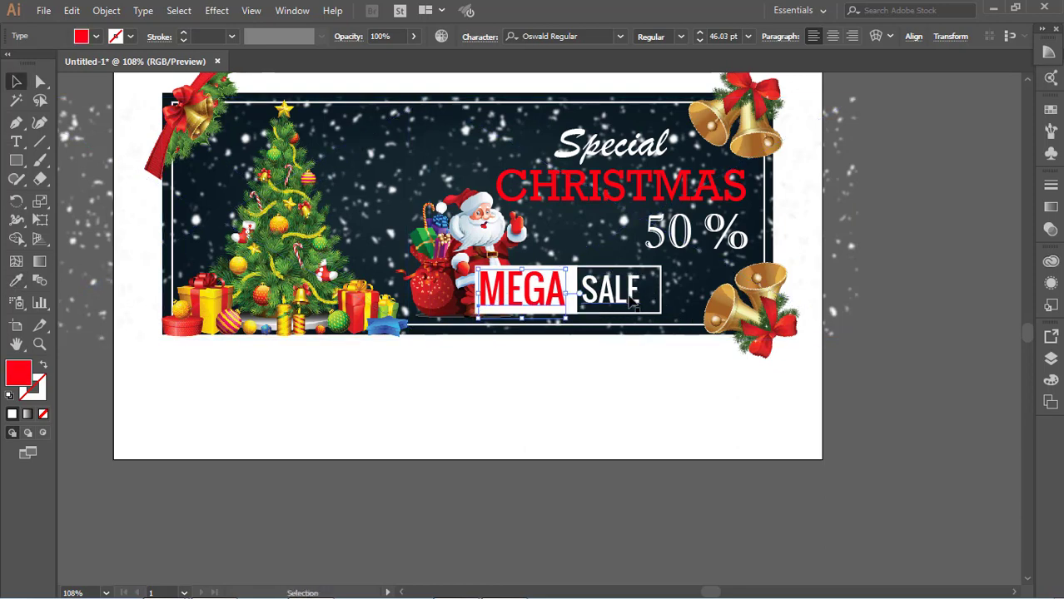
Sample MEGA's 46.03 pt text style onto SALE and fill SALE with white again.
left_click(633, 289)
left_click(16, 281)
left_click(548, 281)
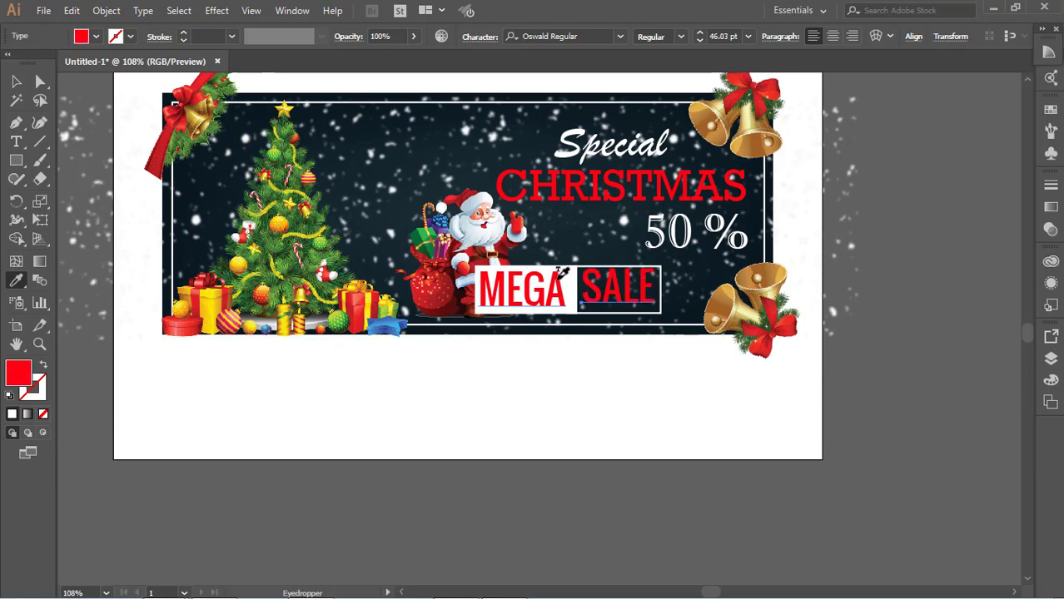
left_click(99, 35)
left_click(35, 68)
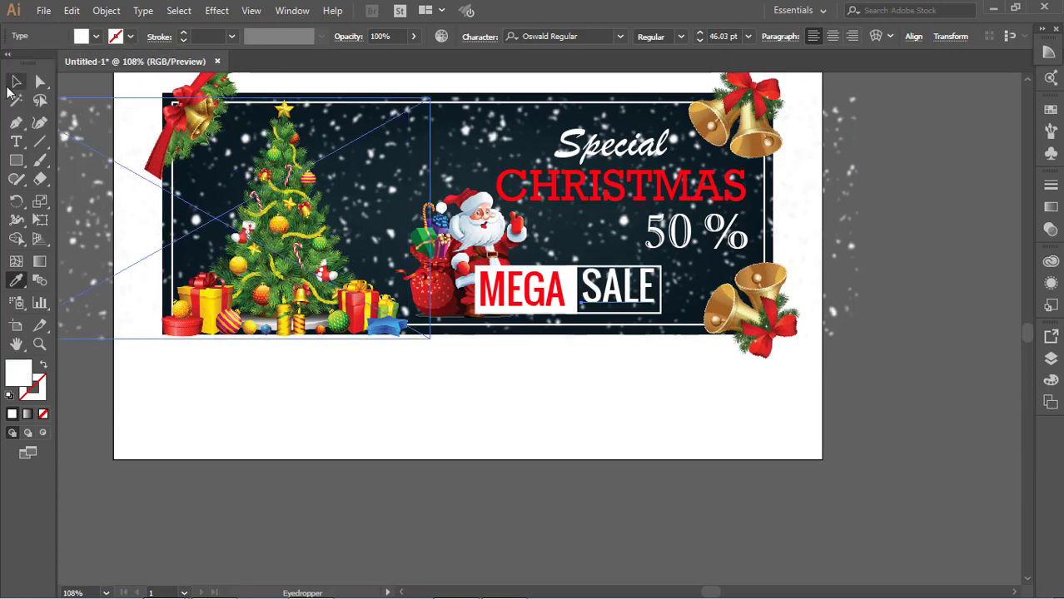
key("v")
Move the SALE text down until it is vertically centred in the outlined box.
left_click(566, 358)
left_click(646, 303)
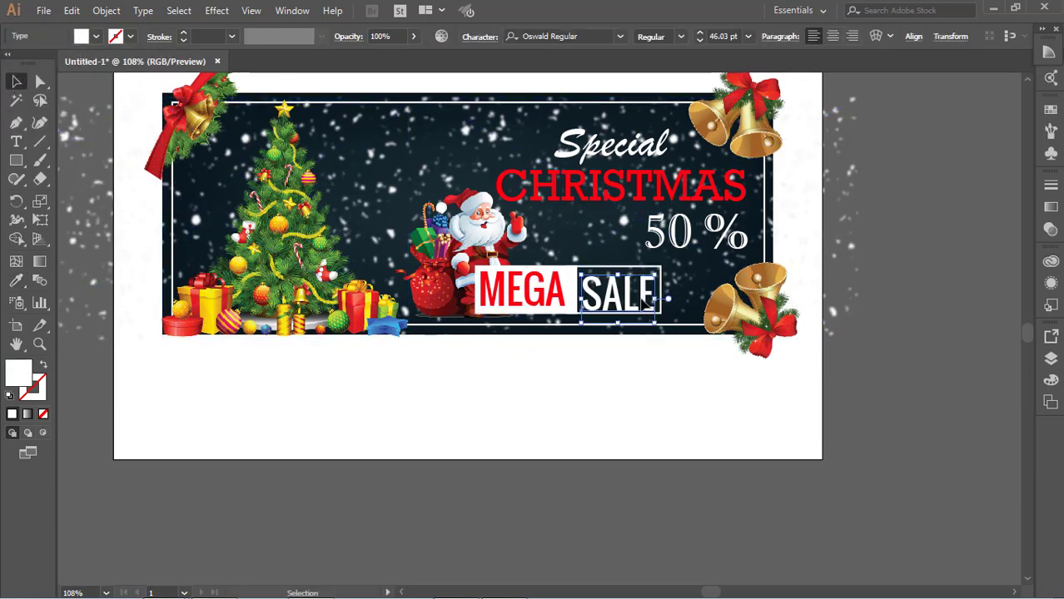
left_click(594, 349)
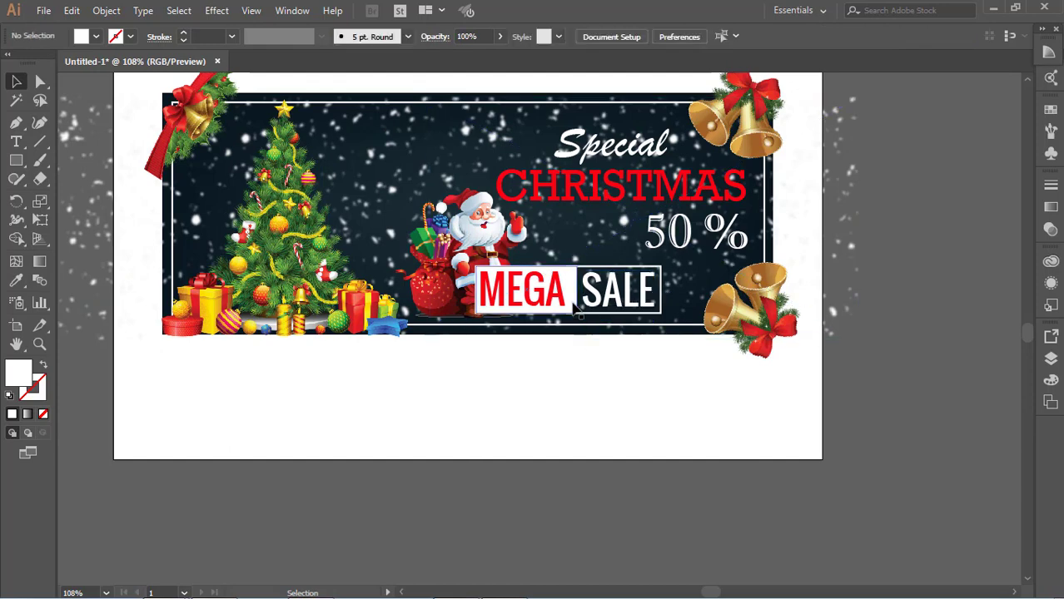
Move both rectangles with the MEGA and SALE texts up beside Santa and group them.
left_click(573, 308)
left_click(626, 315, "shift")
left_click(676, 375)
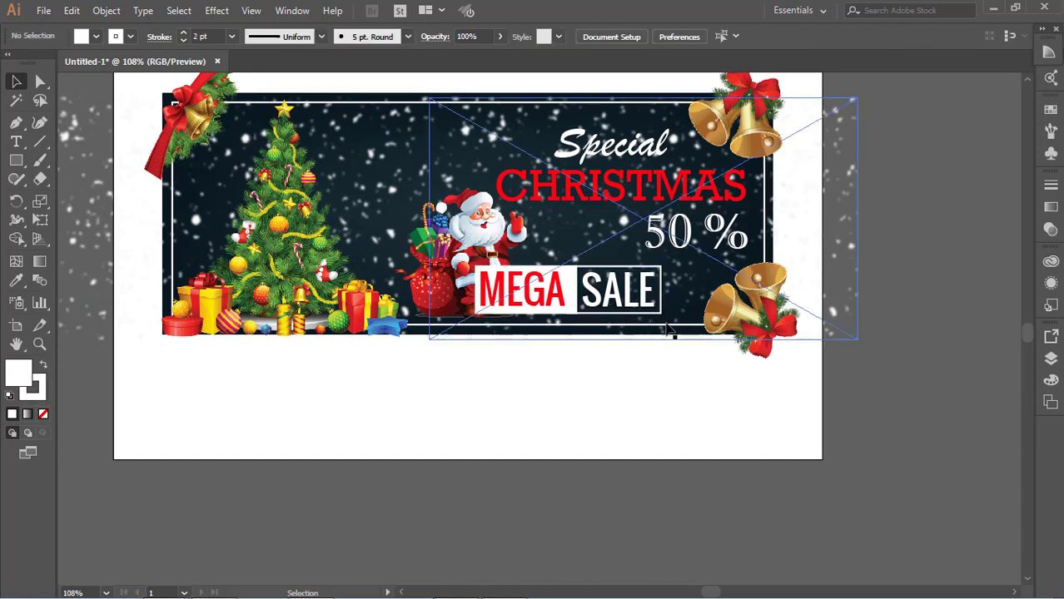
left_click(661, 301)
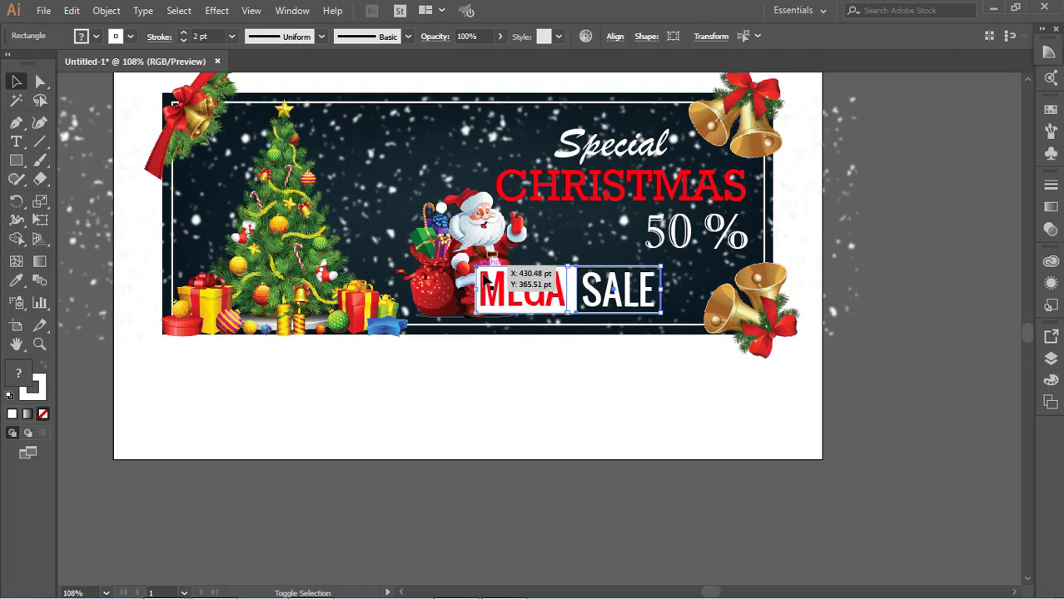
left_click(487, 288, "shift")
left_click_drag(592, 293, 638, 255)
key("ctrl+g")
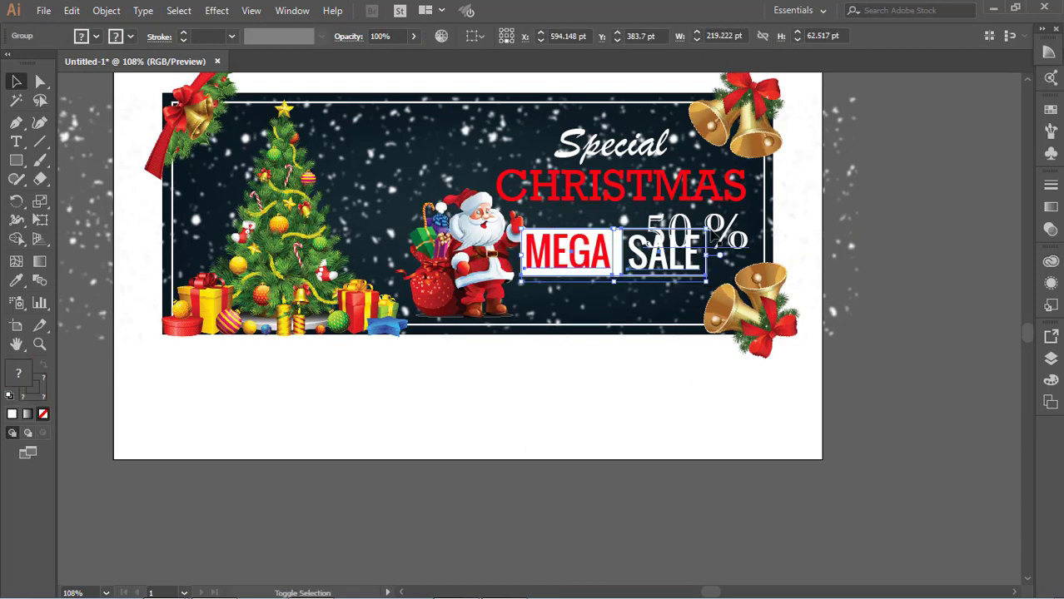
Shrink the MEGA SALE group and stack it directly under CHRISTMAS, with the 50 % text moved beneath it.
left_click_drag(706, 229, 685, 237)
left_click_drag(658, 256, 657, 287)
left_click(870, 273)
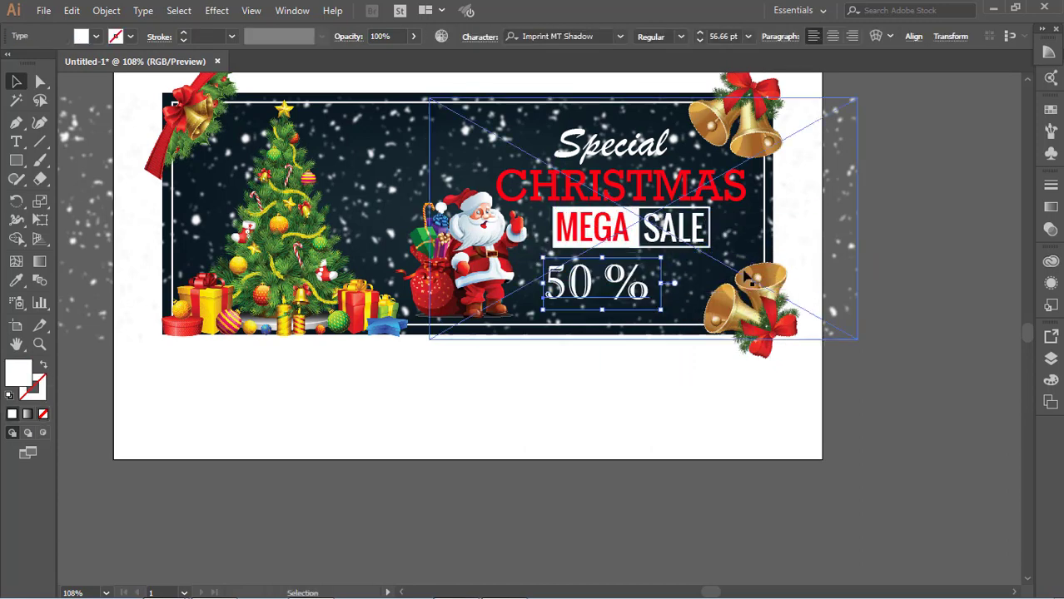
left_click(873, 281)
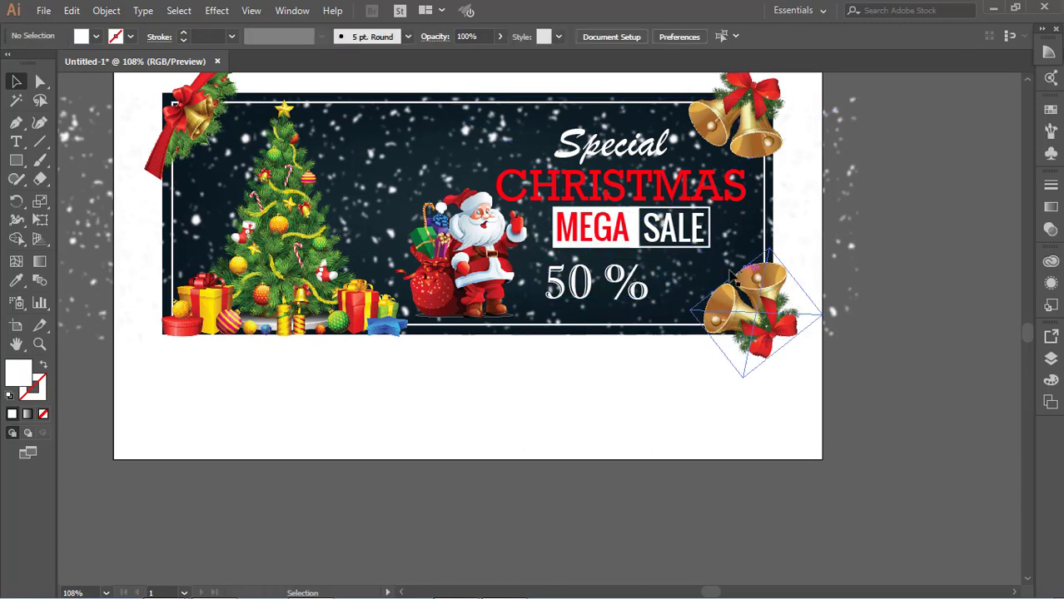
Enlarge the MEGA SALE group on both sides so it fills more of the width under CHRISTMAS.
left_click(635, 247)
left_click_drag(552, 250, 528, 260)
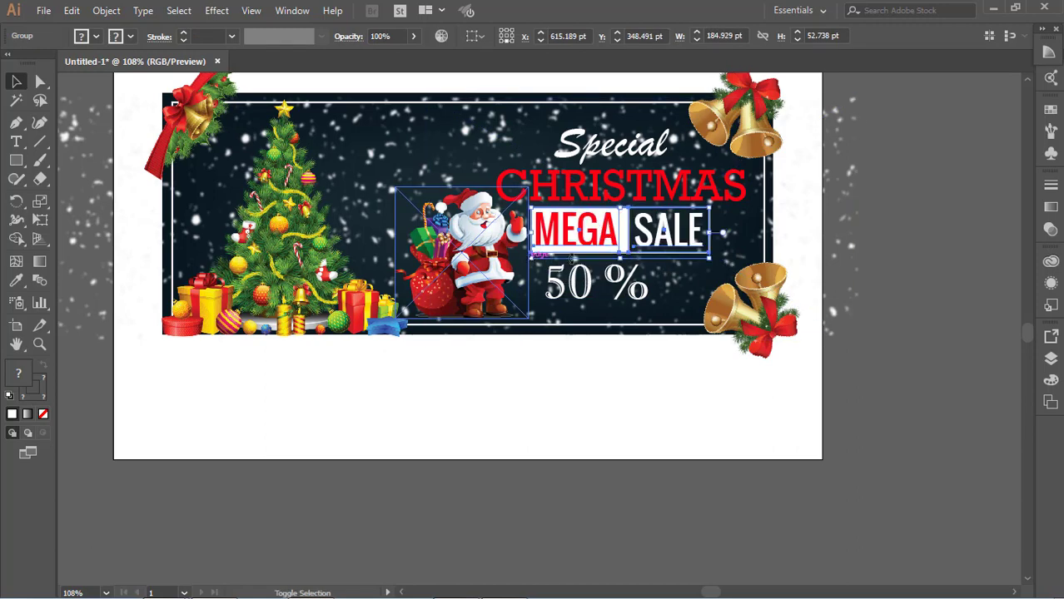
left_click_drag(710, 258, 722, 262)
left_click(876, 268)
Scale the CHRISTMAS text down to 52.55 pt and nudge it up, away from the MEGA SALE group.
left_click(730, 204)
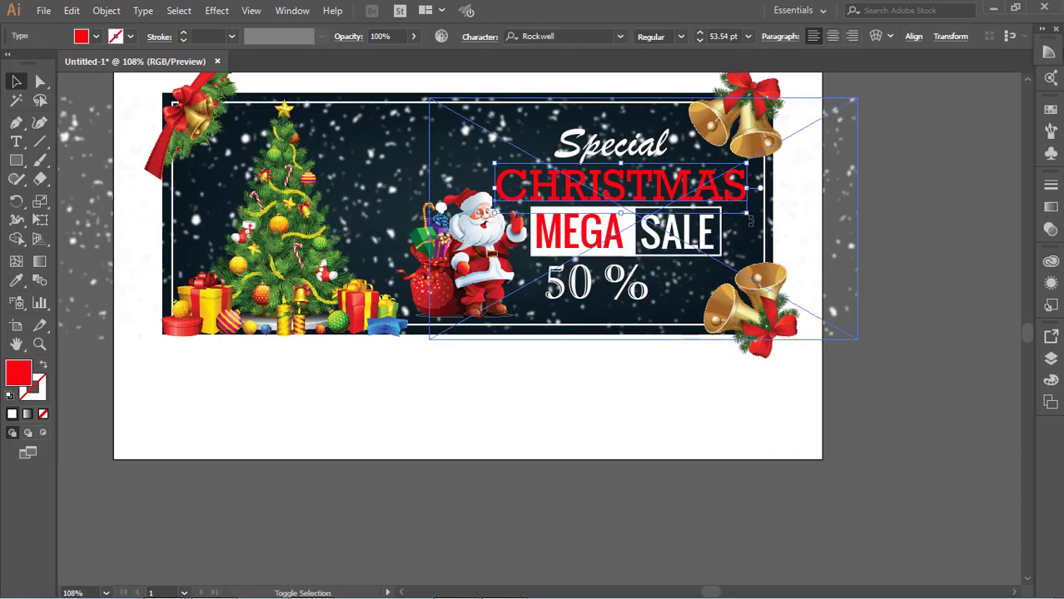
left_click_drag(747, 214, 742, 212)
left_click(881, 256)
left_click(691, 200)
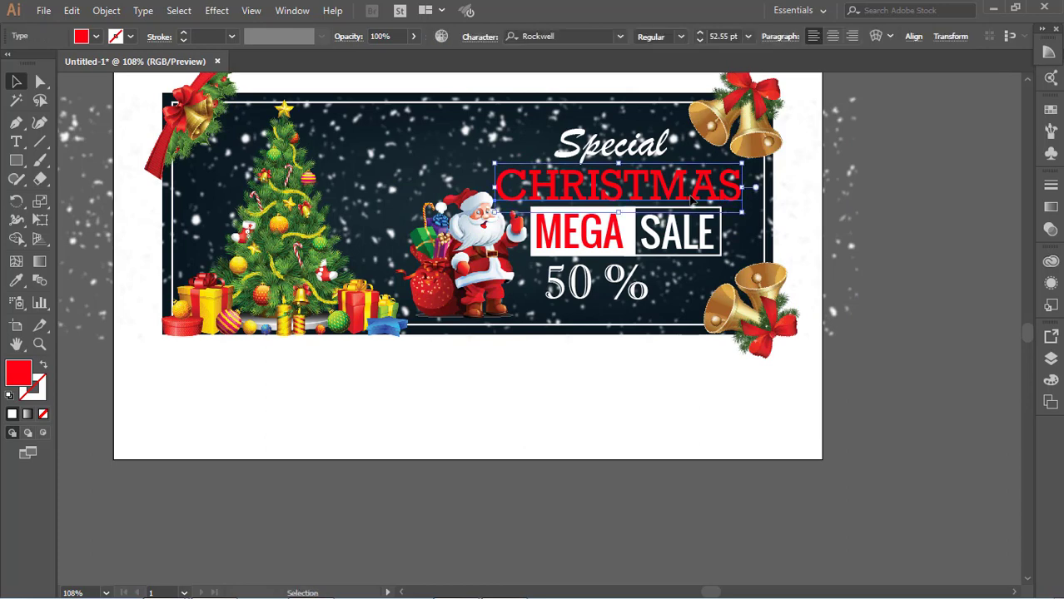
key("Up")
key("Up")
key("Up")
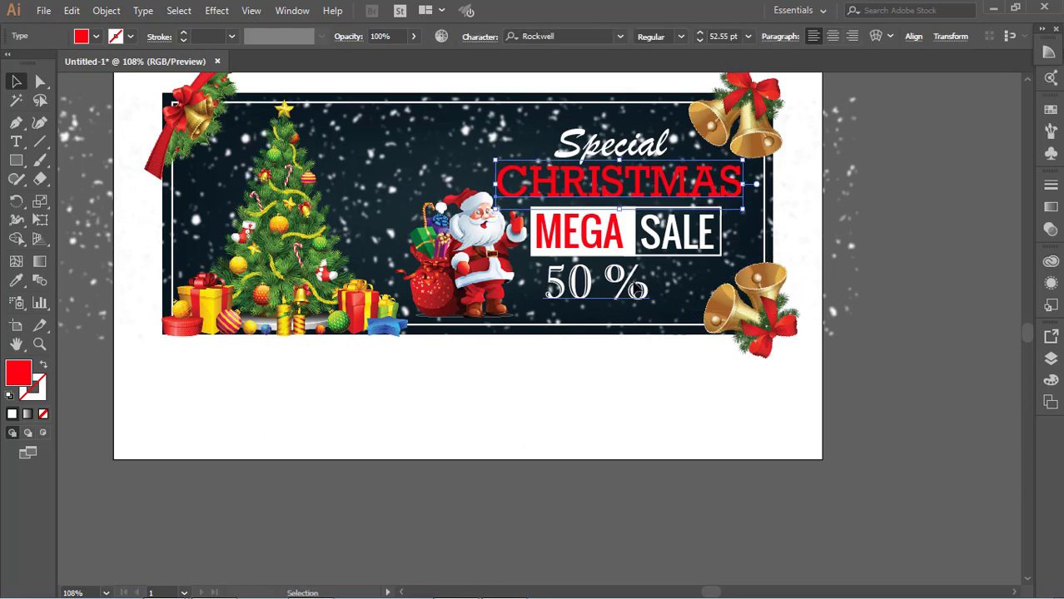
Scale the 50 % text down to 35.64 pt beneath the MEGA SALE group.
left_click(637, 288)
left_click_drag(649, 306, 626, 288)
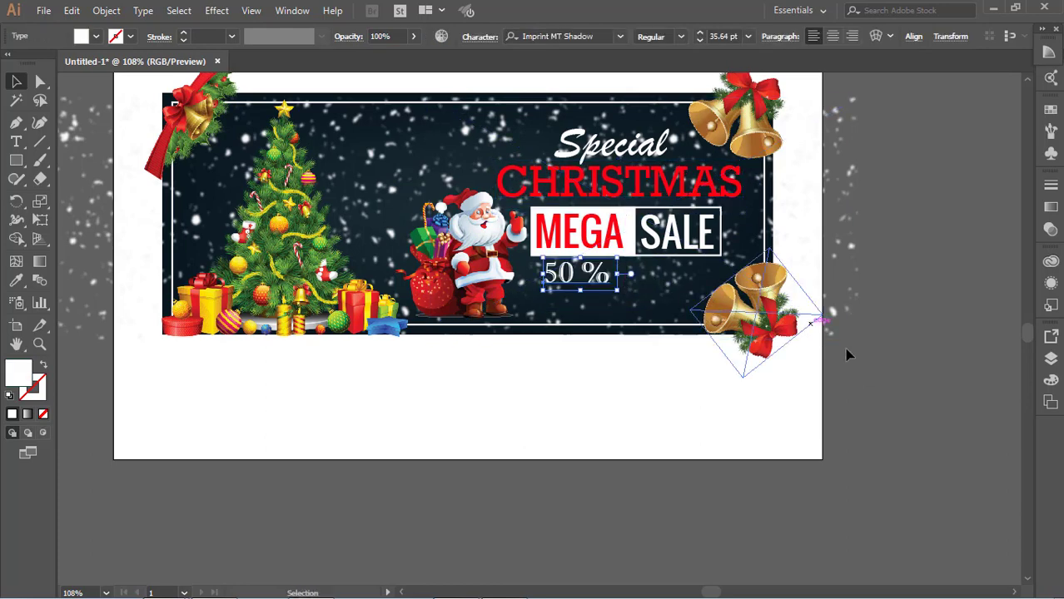
left_click(850, 355)
Append OFF to the 50 % text so it reads 50 % OFF.
left_click(583, 274)
left_click(17, 142)
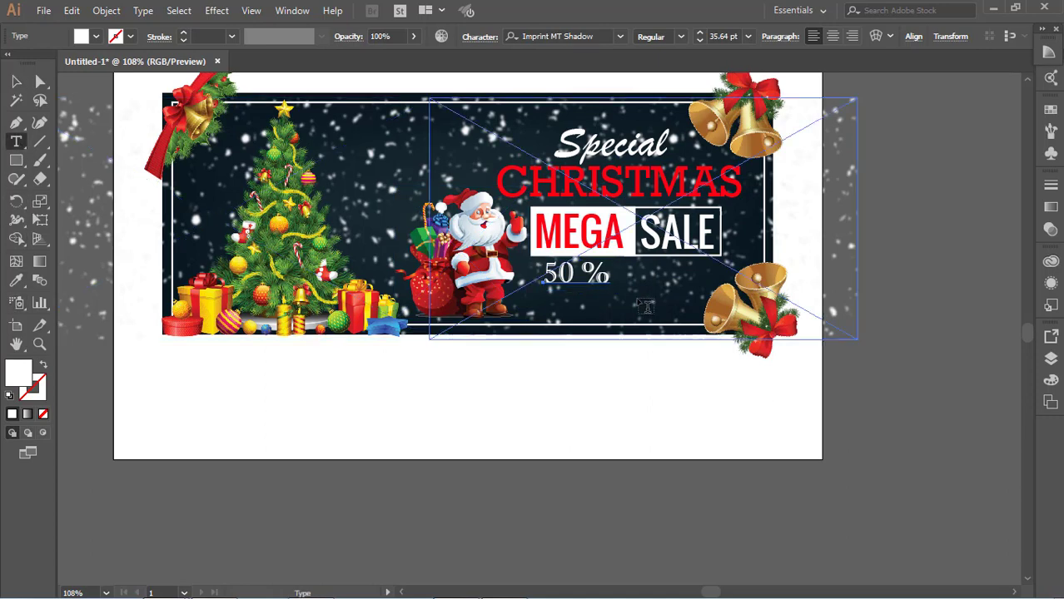
left_click(609, 273)
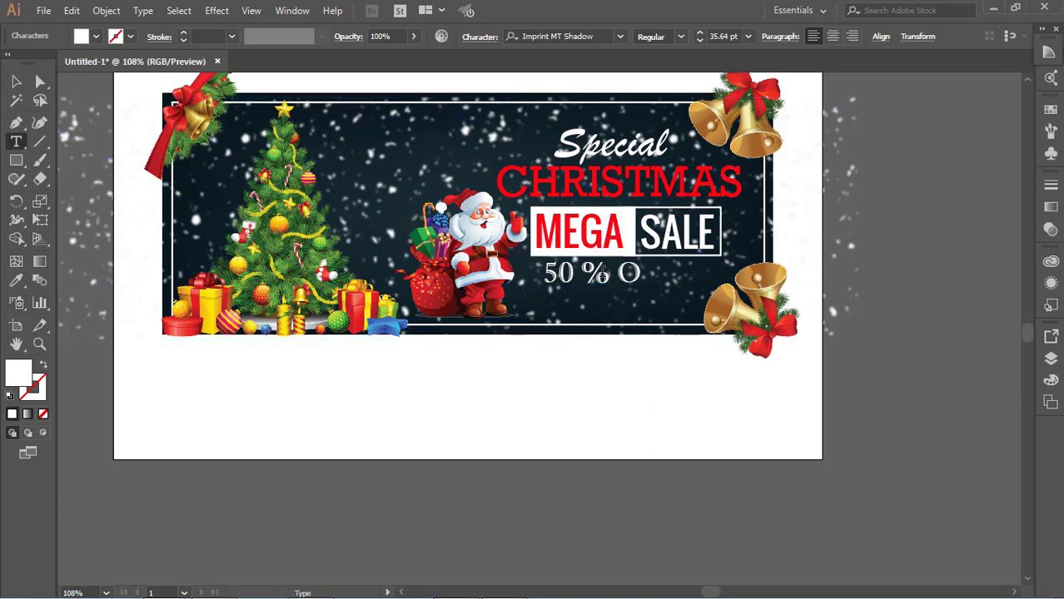
key("Escape")
left_click(572, 485)
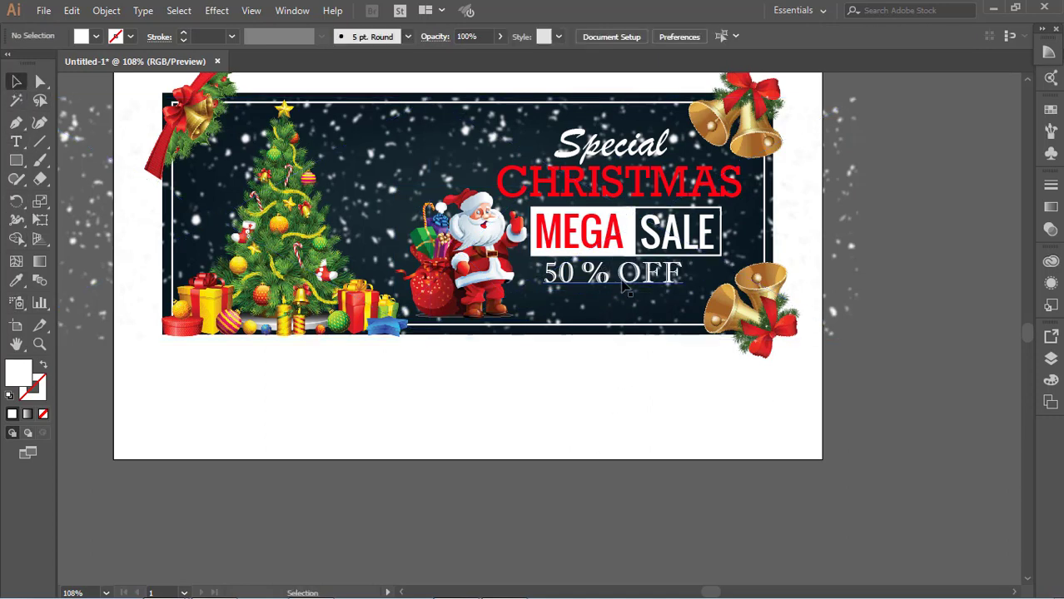
Move the 50 % OFF text slightly down and right beneath the MEGA SALE box.
left_click_drag(626, 278, 641, 284)
left_click(886, 368)
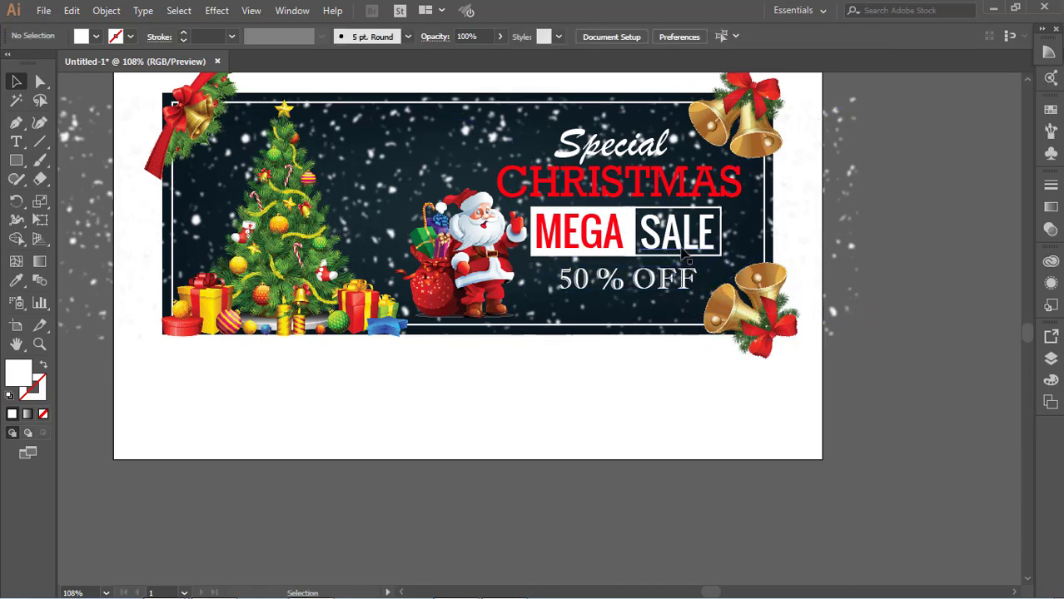
Ungroup the MEGA SALE group into its texts and rectangles.
left_click(682, 254)
right_click(683, 254)
left_click(711, 367)
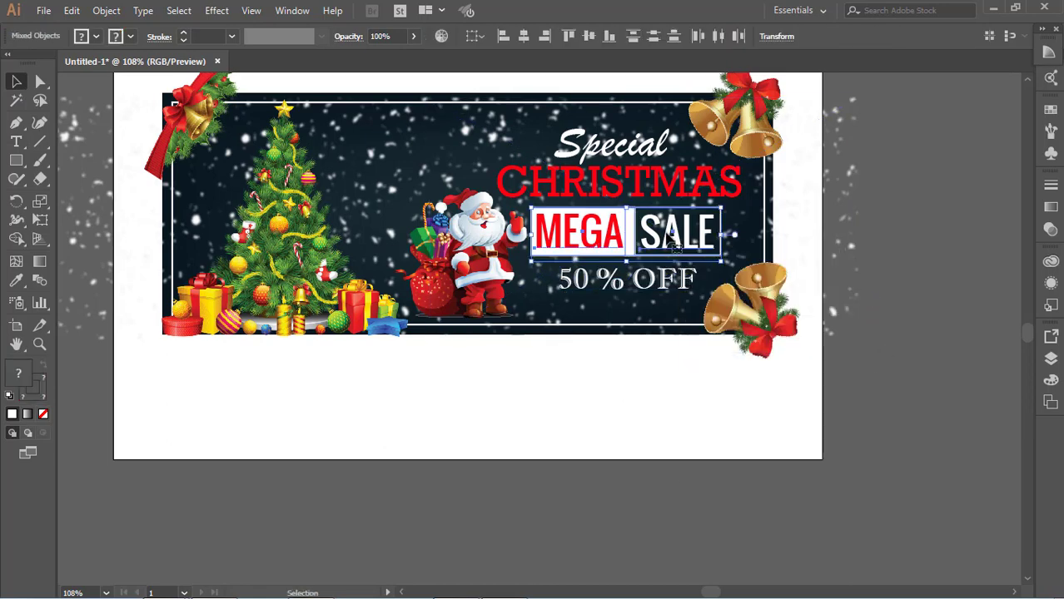
left_click(886, 340)
Change the font of the MEGA and SALE texts to Source Sans Pro Black.
left_click(706, 244)
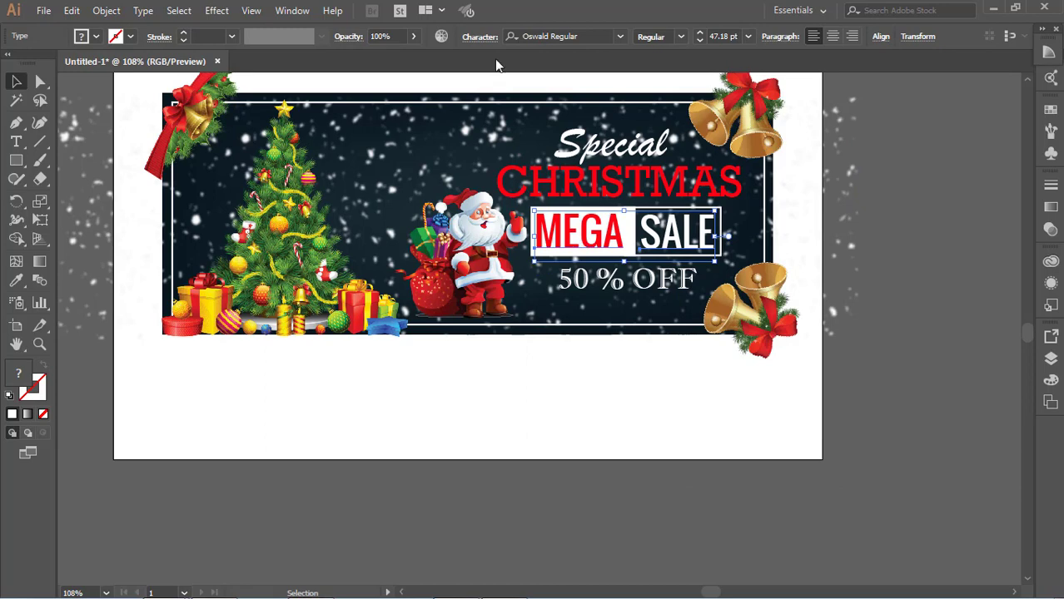
left_click(595, 36)
key("Down")
key("Down")
key("Down")
key("Down")
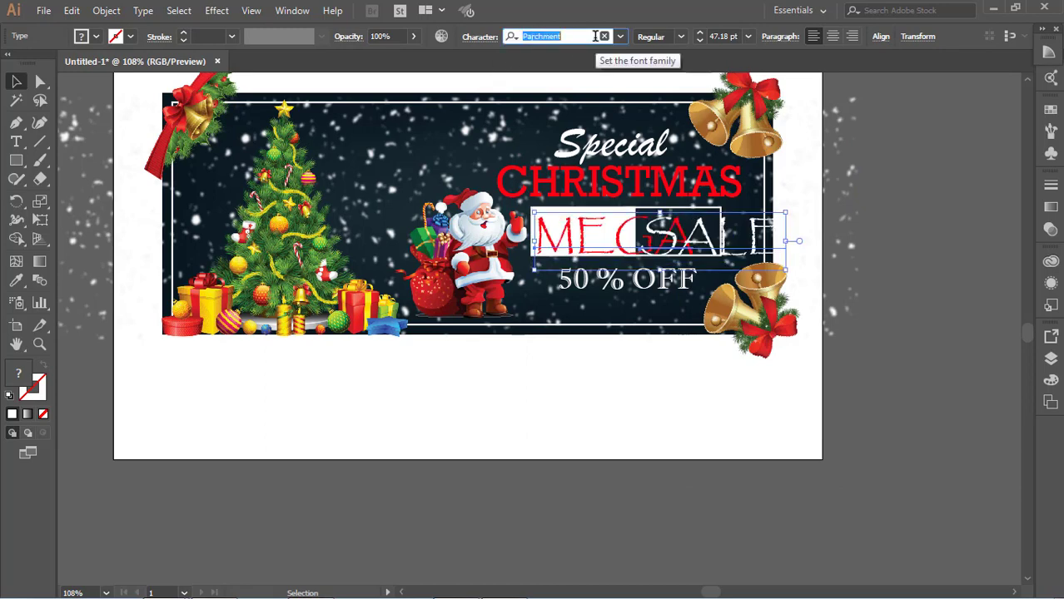
key("Down")
key("Down")
key("Down")
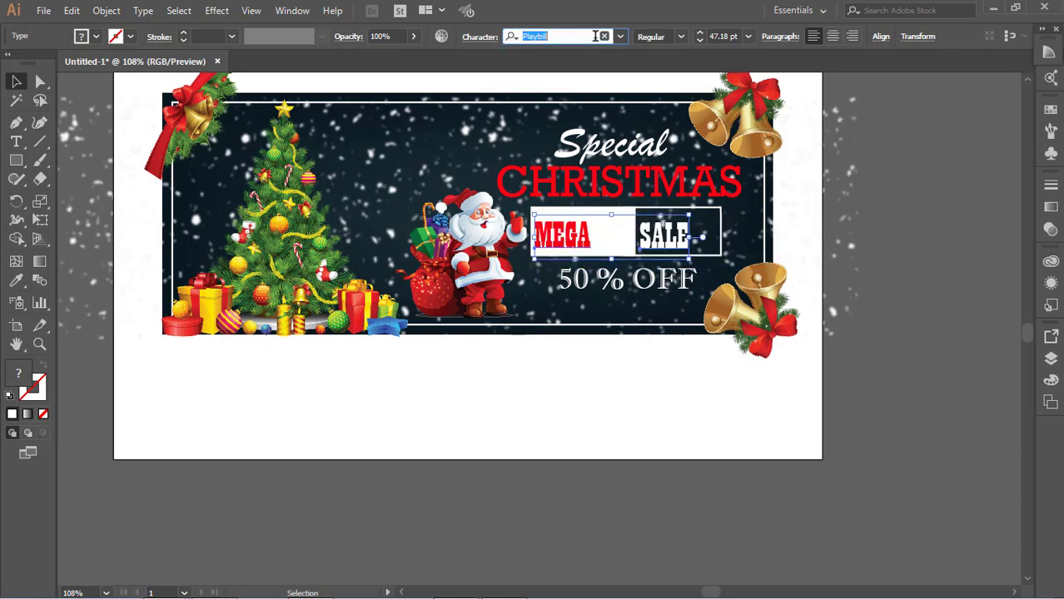
key("Down")
key("Down")
key("Down")
key("Down")
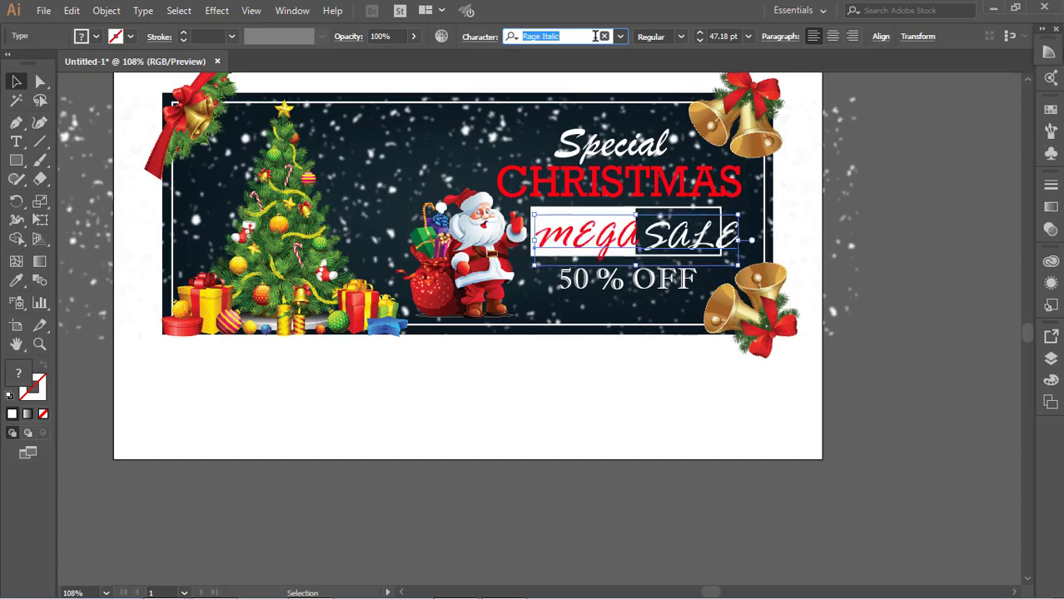
key("Down")
key("Down")
key("Down")
key("Down")
key("Down")
key("Down")
key("Down")
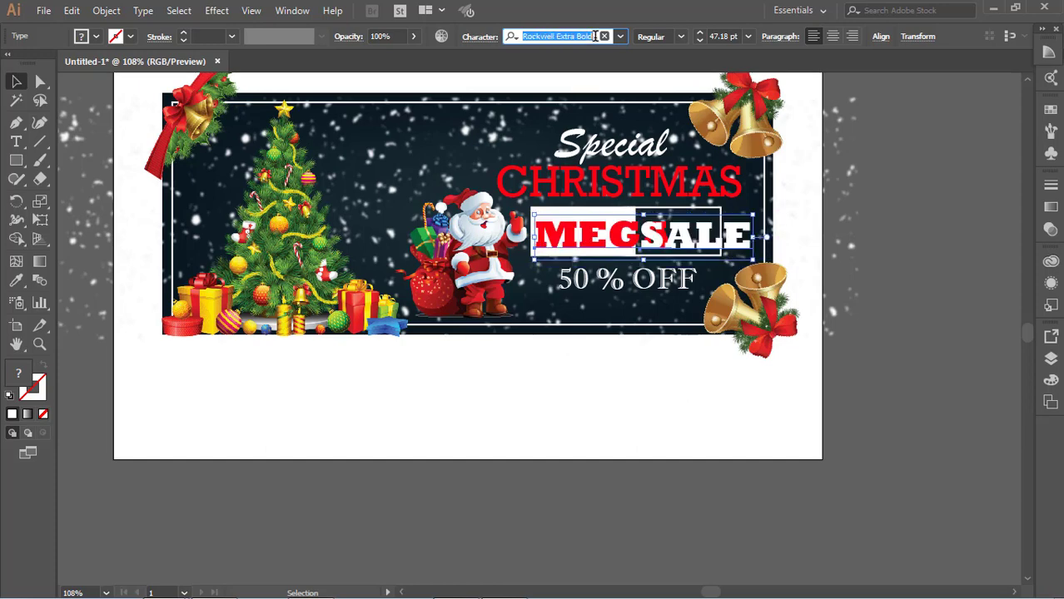
key("Down")
key("Down")
key("Down")
key("Down")
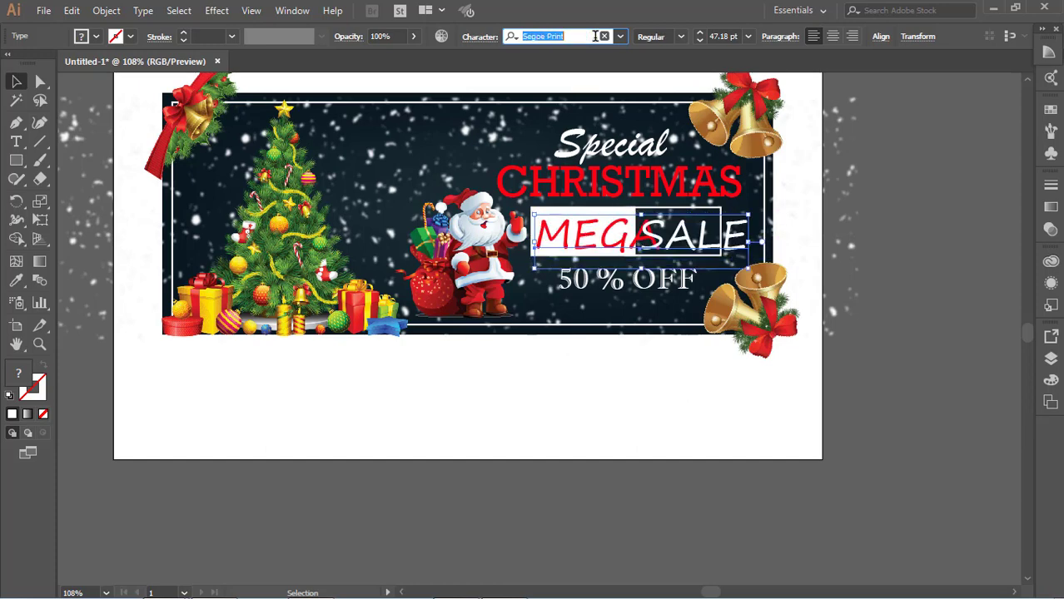
key("Down")
key("Down")
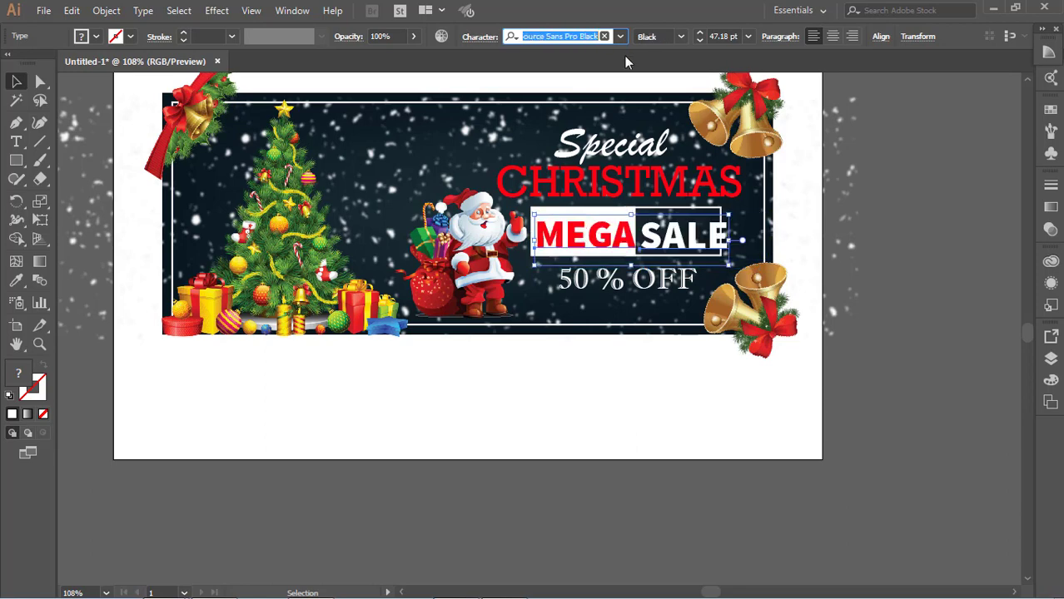
left_click(772, 383)
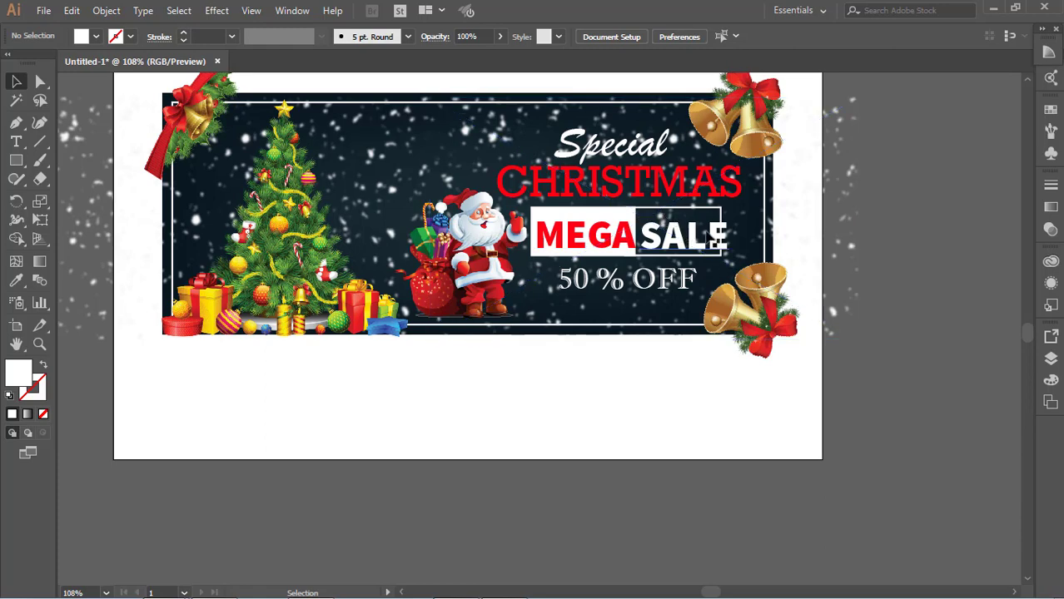
Widen the outlined rectangle around SALE on its right side to about 124 pt so it encloses the whole word.
left_click(721, 207)
left_click_drag(721, 232, 731, 233)
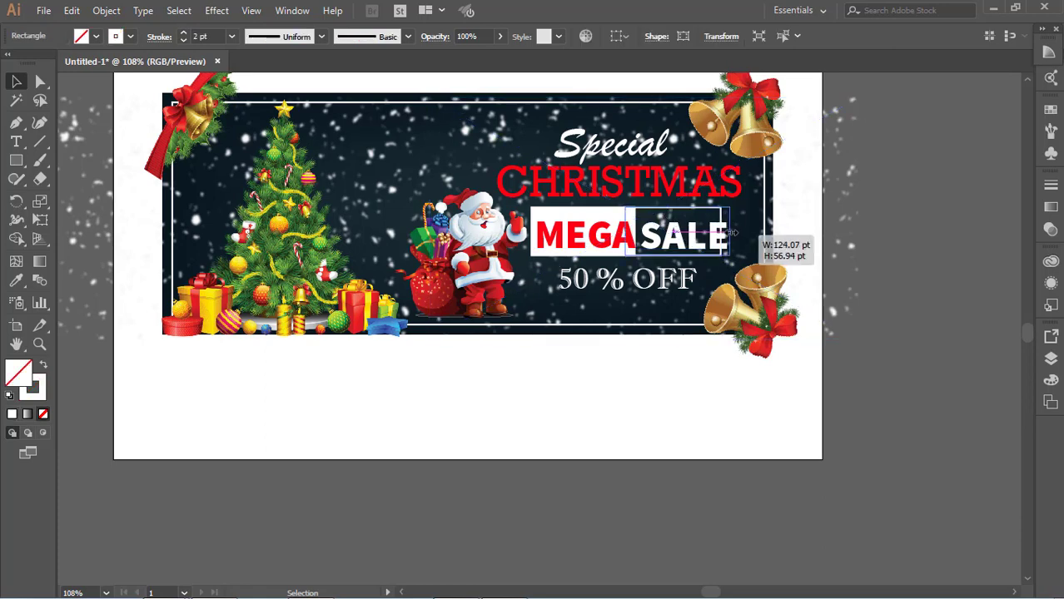
left_click(867, 362)
Nudge the MEGA and SALE texts together slightly up and left so they sit centred inside their boxes.
left_click(648, 217)
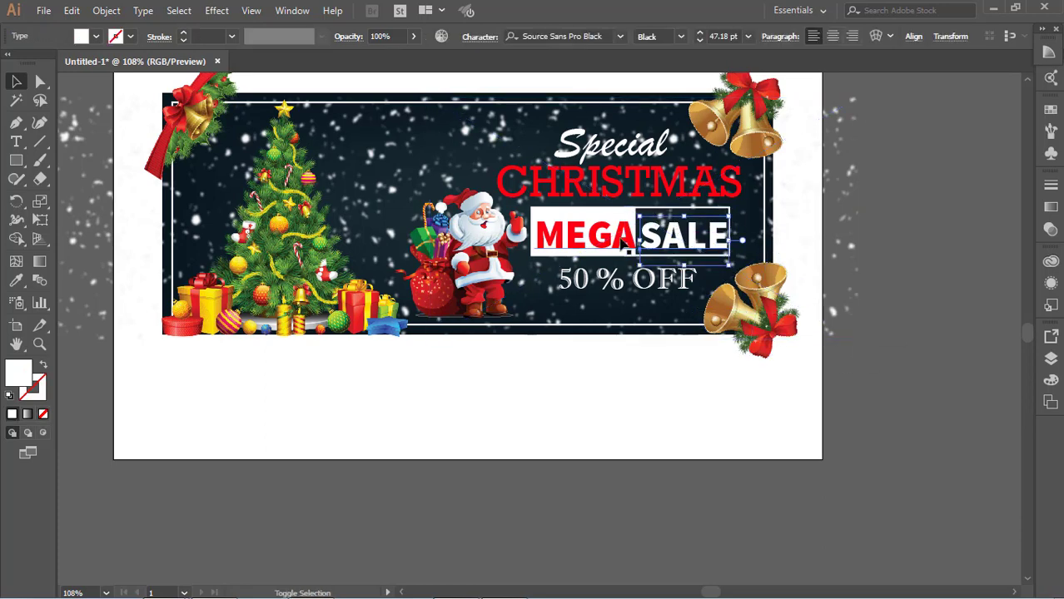
left_click(629, 242, "shift")
key("Up")
key("Up")
key("Up")
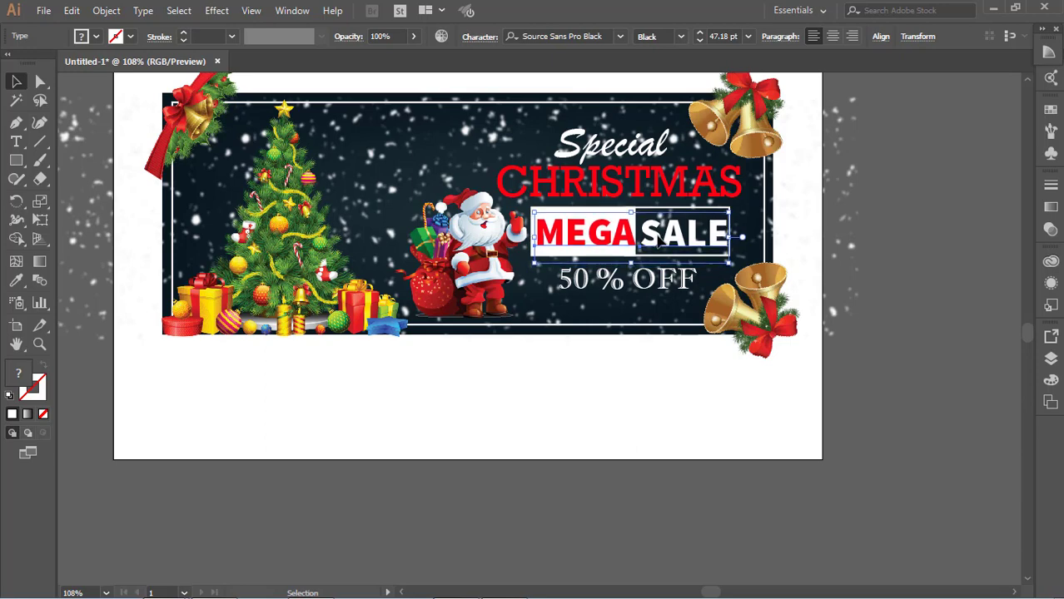
key("Left")
key("Left")
key("Left")
left_click(933, 401)
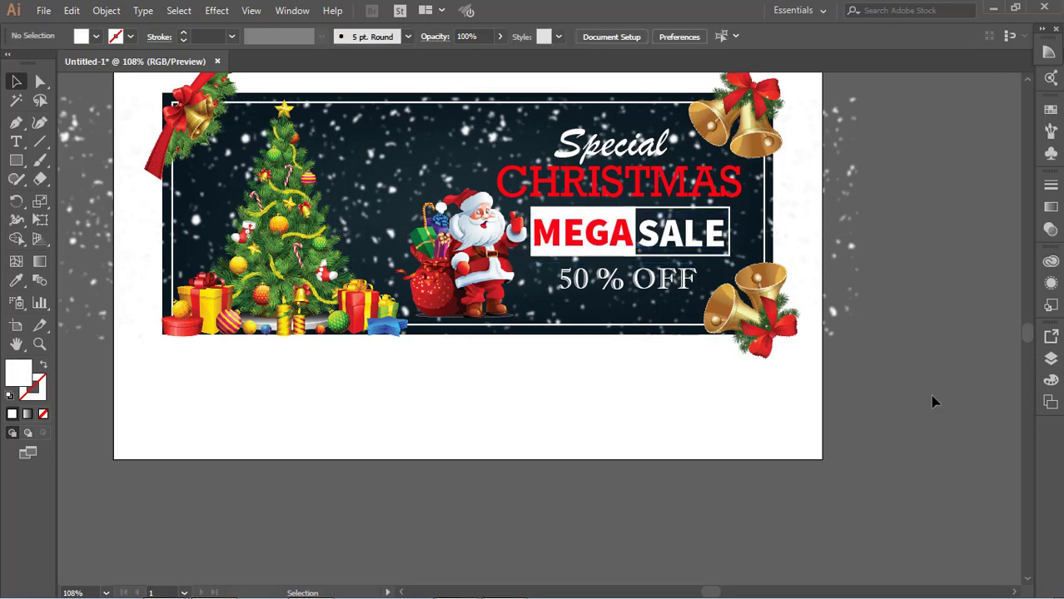
left_click(624, 234)
left_click(659, 241)
left_click(841, 364)
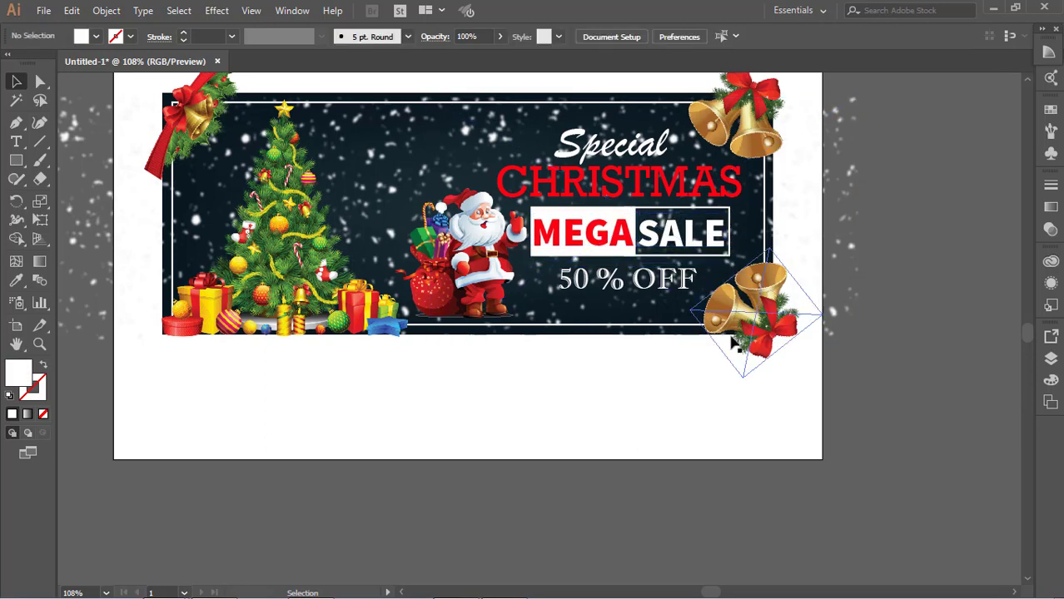
left_click(693, 248)
Copy the 50 % OFF text's style onto MEGA with the Eyedropper and recolour MEGA red.
left_click(615, 242)
left_click(17, 281)
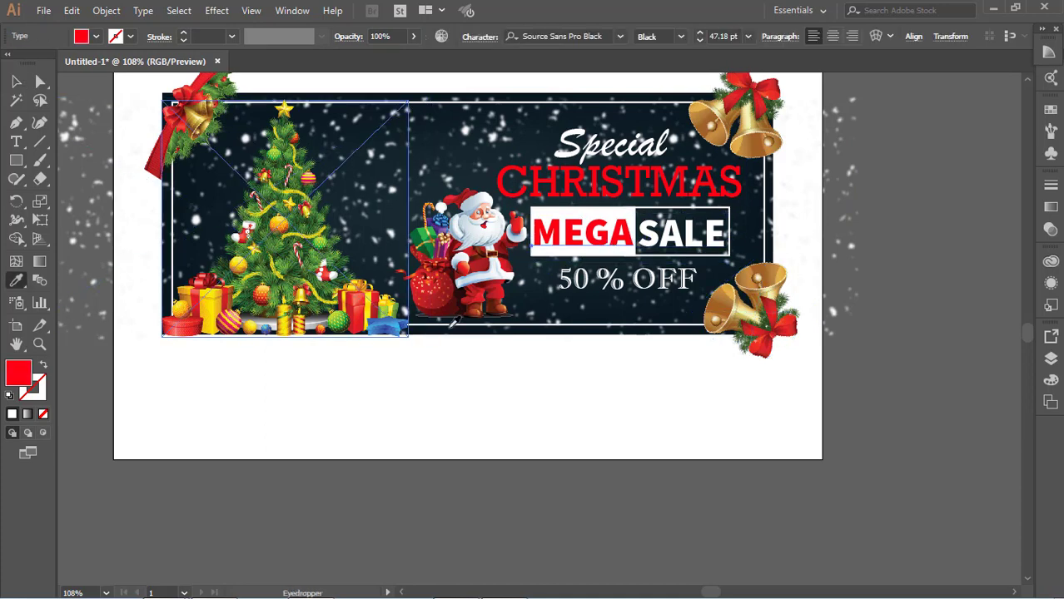
left_click(574, 275)
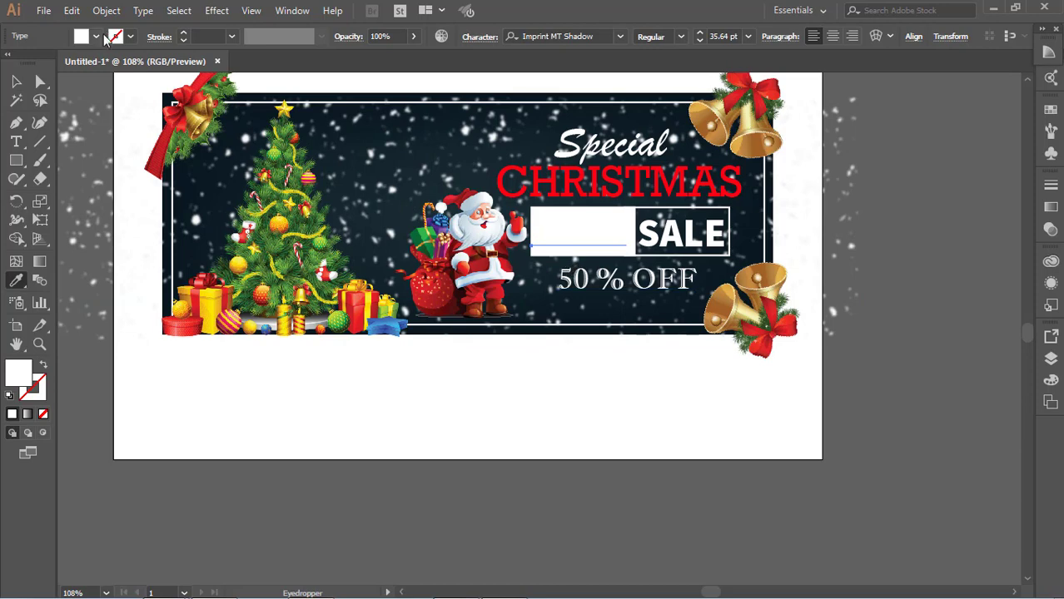
left_click(96, 36)
left_click(54, 63)
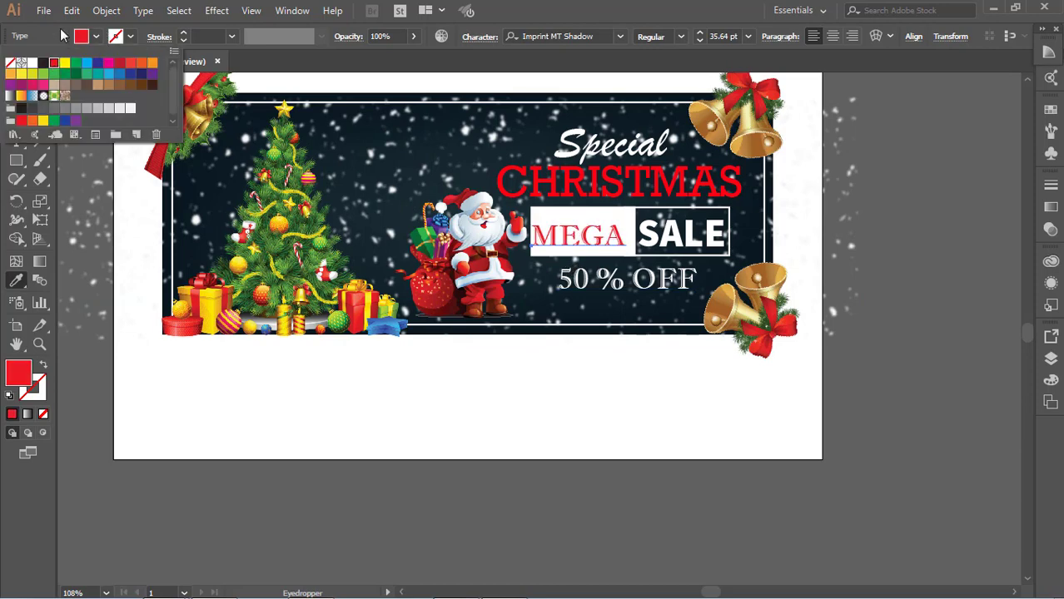
Try other fonts on the MEGA text, such as Informal Roman and Kaufmann BT.
left_click(595, 37)
left_click(596, 37)
key("Down")
key("Down")
key("Down")
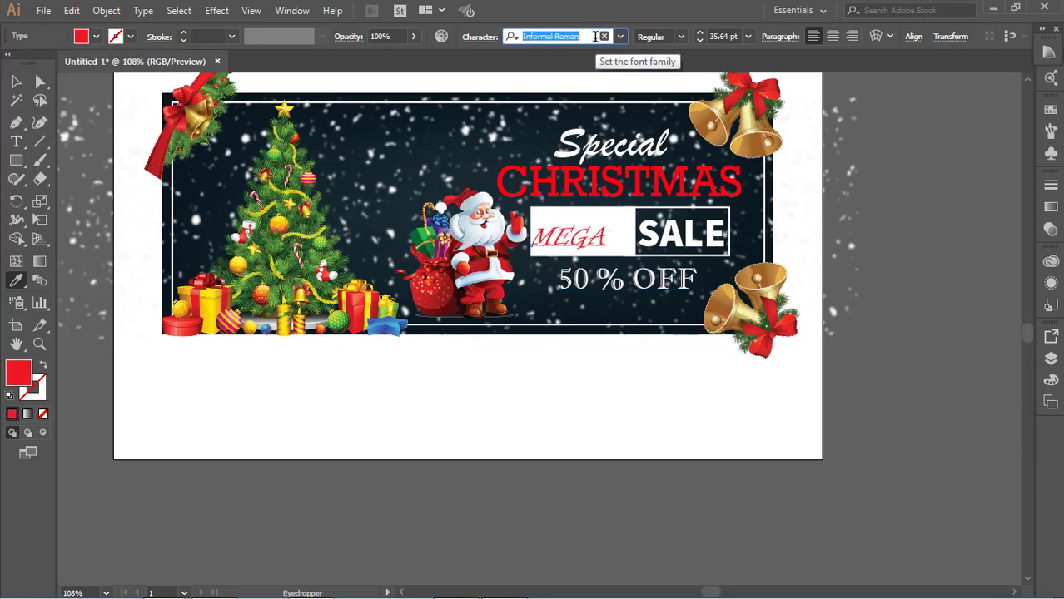
key("Down")
key("Down")
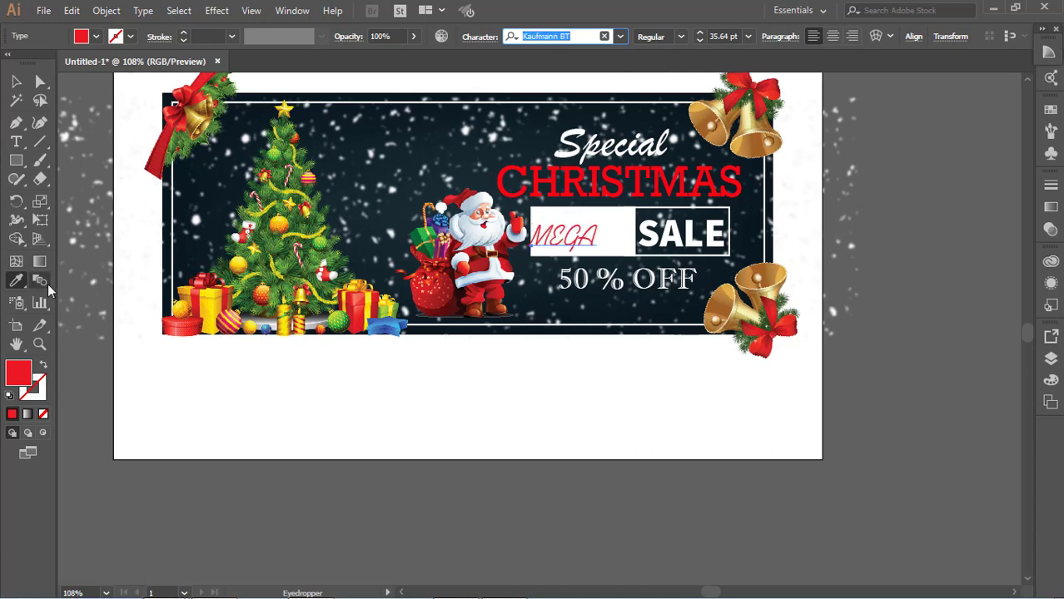
Copy the red Rockwell style of the CHRISTMAS text onto MEGA with the Eyedropper.
left_click(511, 179)
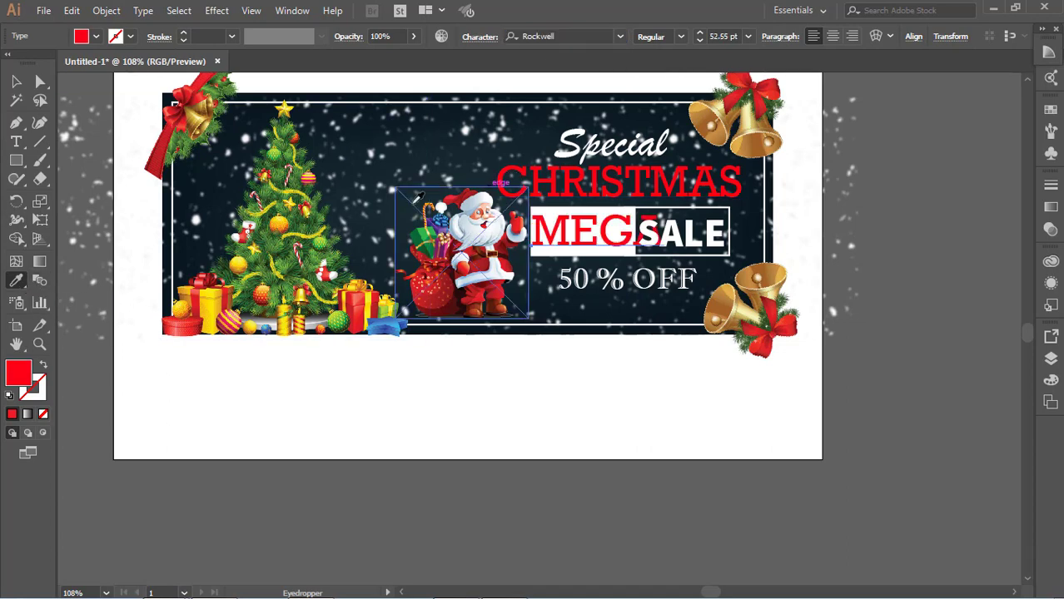
left_click(18, 88)
left_click(388, 367)
Scale the MEGA text down to 36.82 pt and centre it inside the white box.
left_click(621, 243)
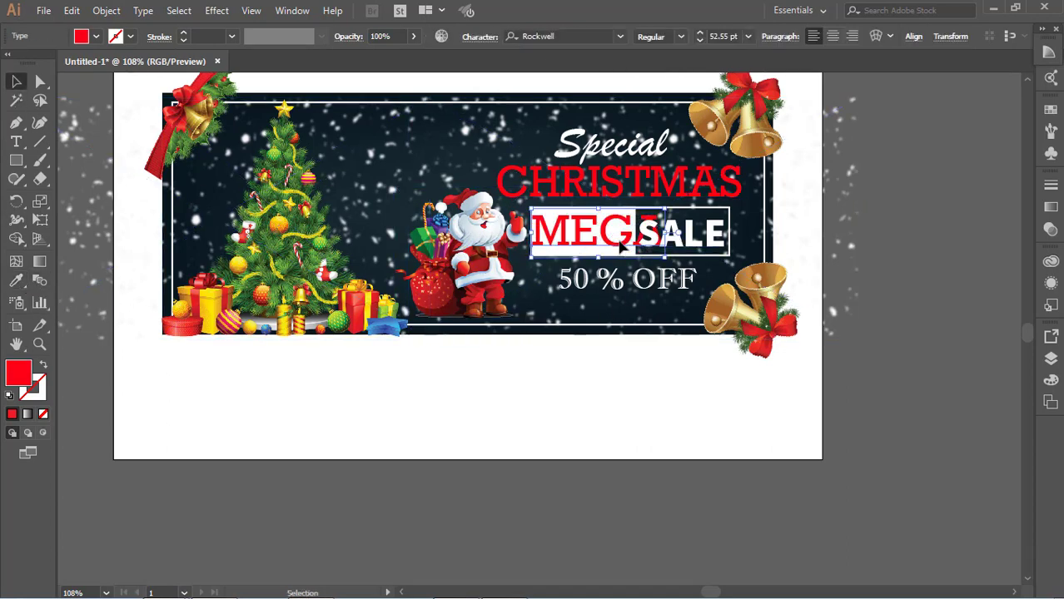
left_click_drag(664, 210, 629, 219)
left_click(625, 351)
left_click(631, 215)
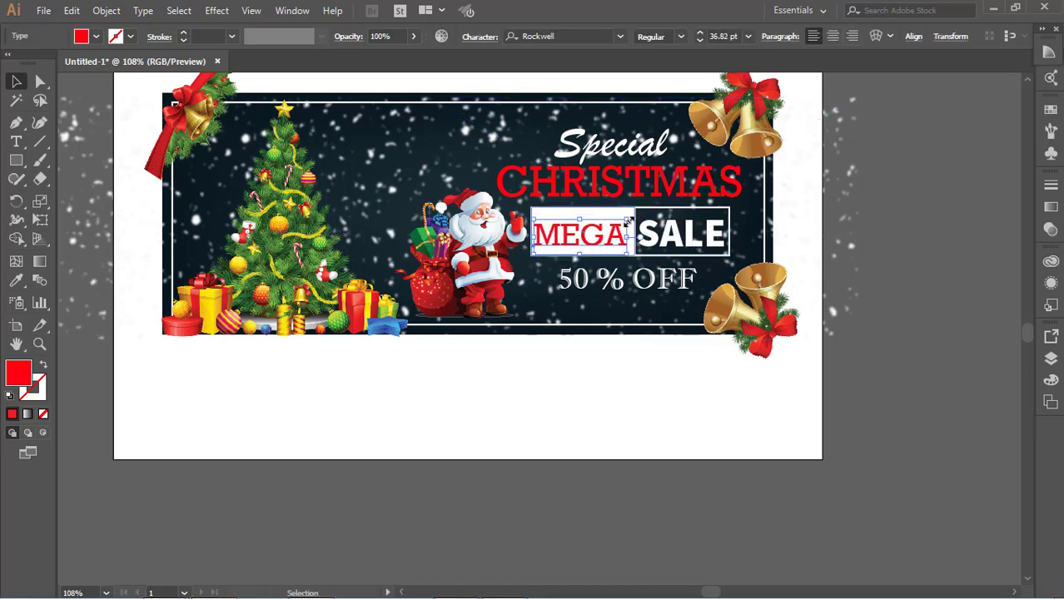
left_click(584, 382)
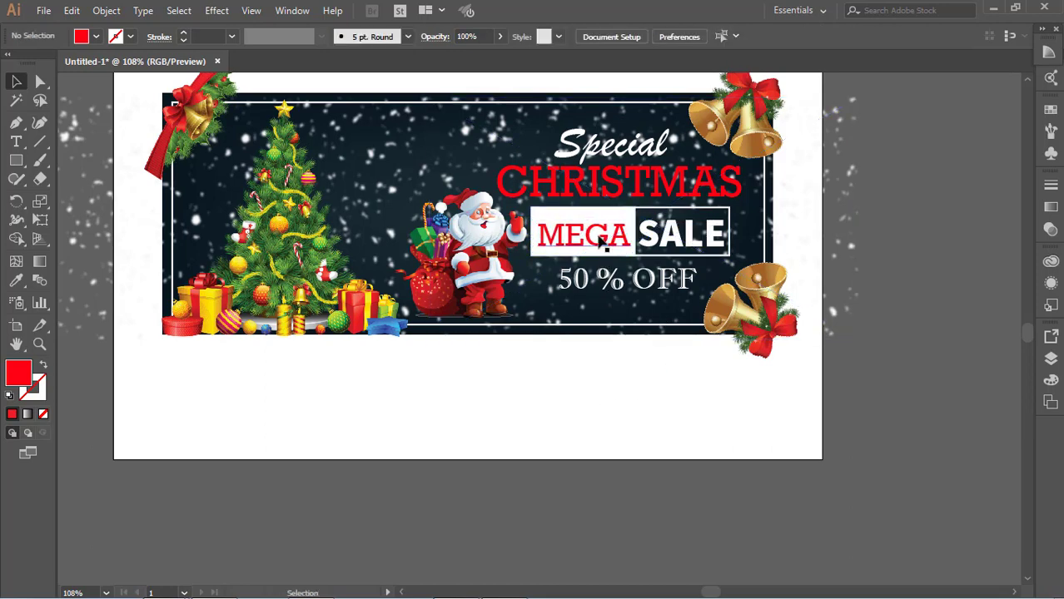
left_click(598, 237)
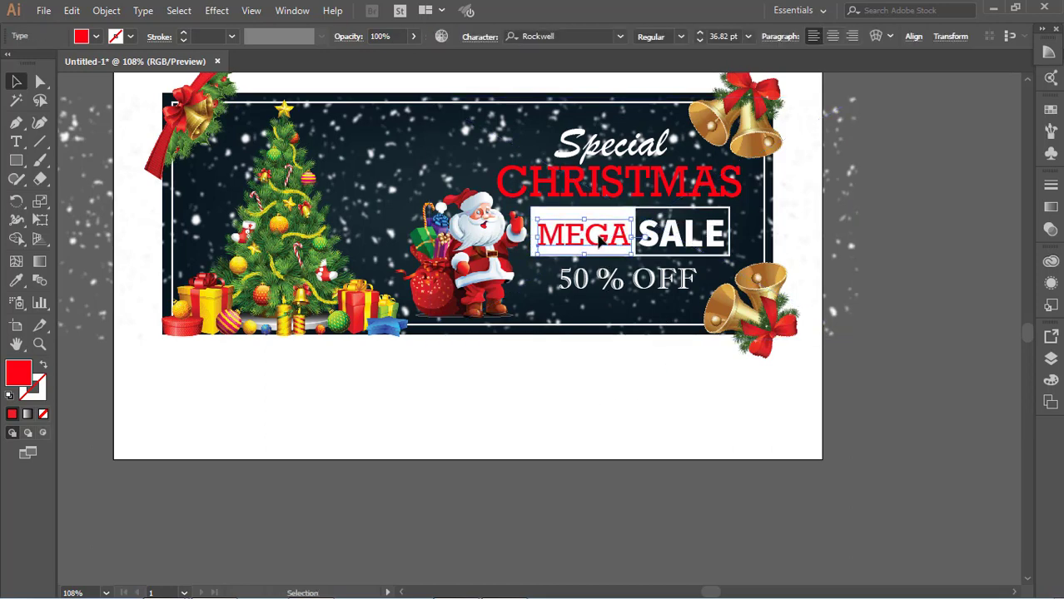
left_click(694, 377)
left_click(680, 239)
left_click(716, 376)
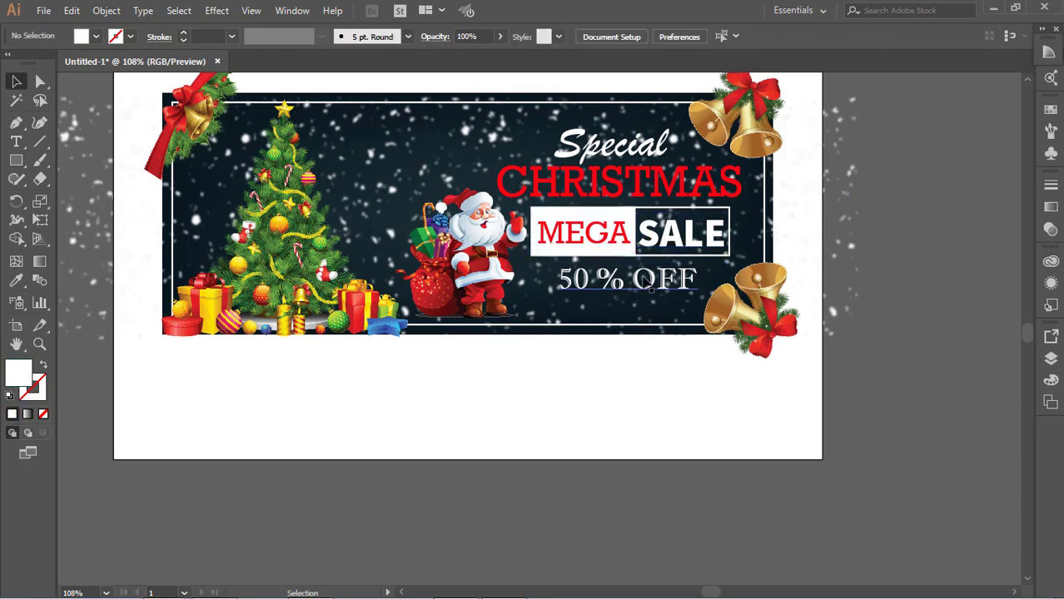
left_click(669, 287)
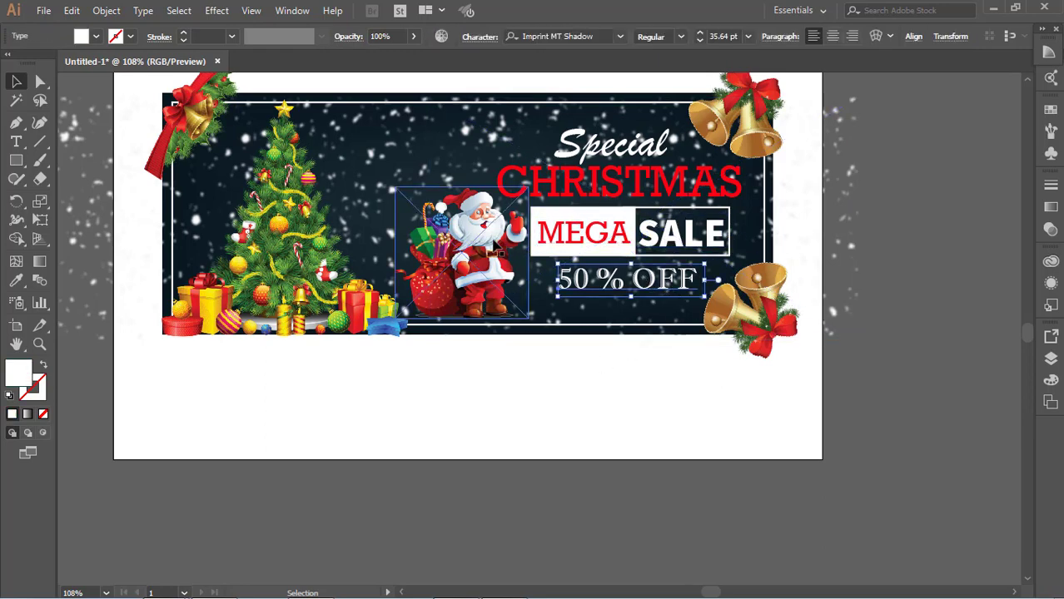
Lift Santa away from his shadow and move the shadow ellipse down to the frame's lower line.
left_click_drag(463, 270, 463, 227)
left_click(450, 319)
left_click_drag(449, 317, 449, 325)
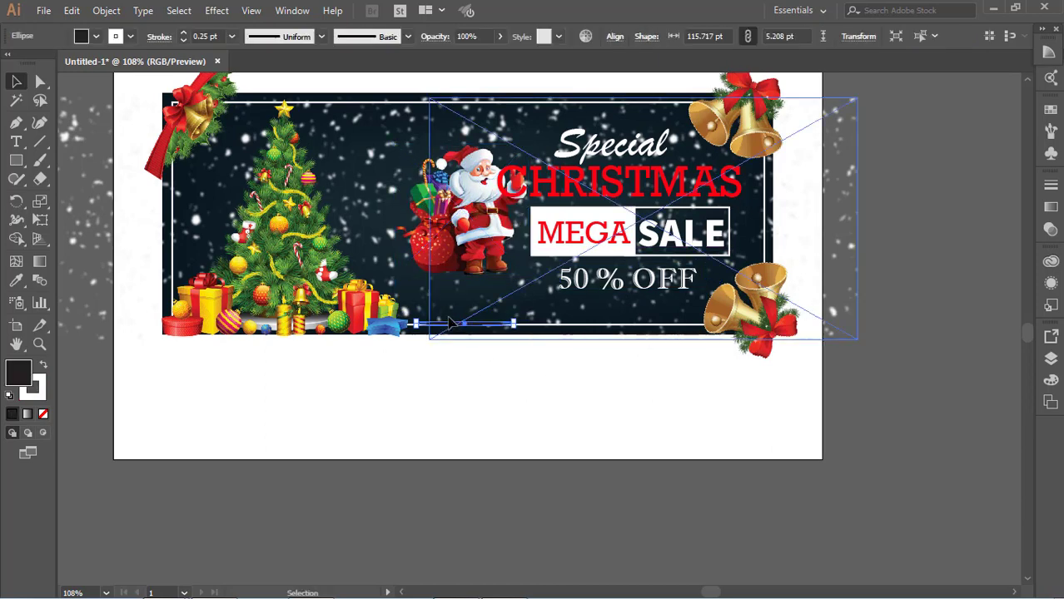
Lower the Santa image so his boots stand on the shadow ellipse at the frame's lower line.
left_click(491, 250)
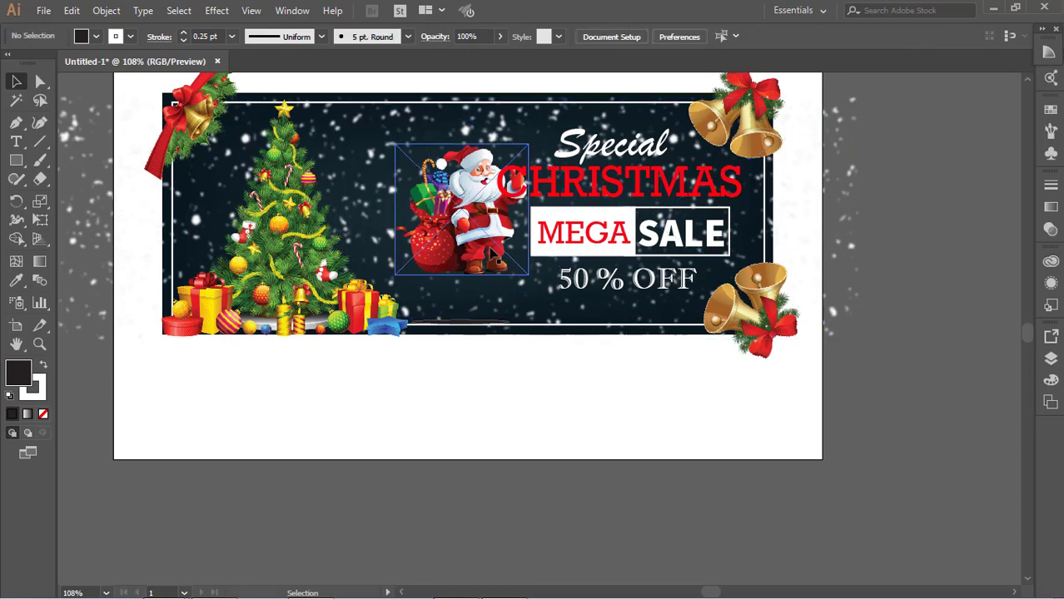
key("shift+Down")
key("shift+Down")
key("shift+Down")
key("shift+Down")
key("shift+Down")
key("shift+Down")
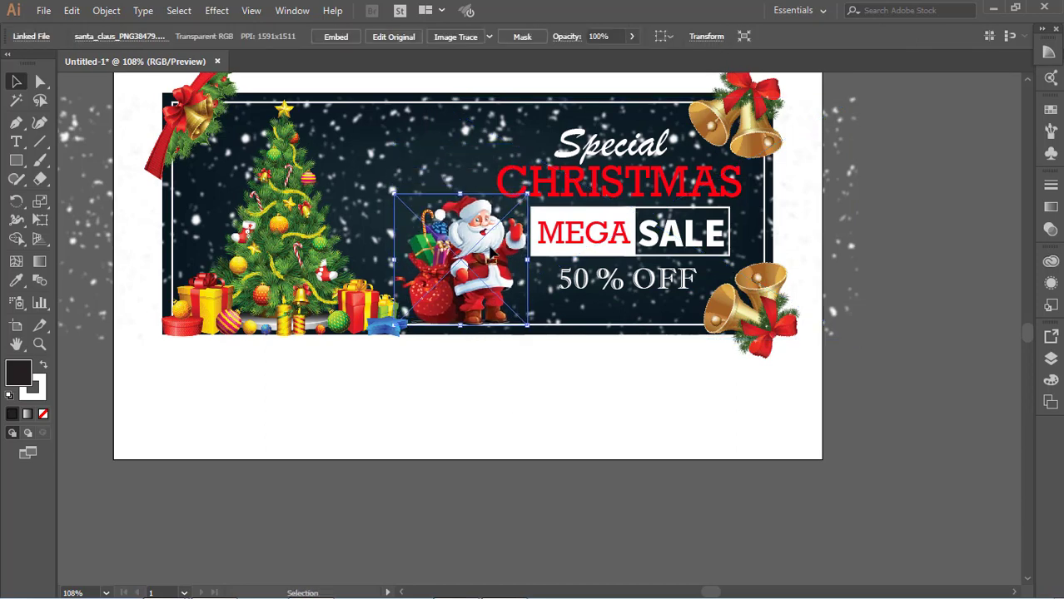
left_click(901, 476)
left_click(607, 176)
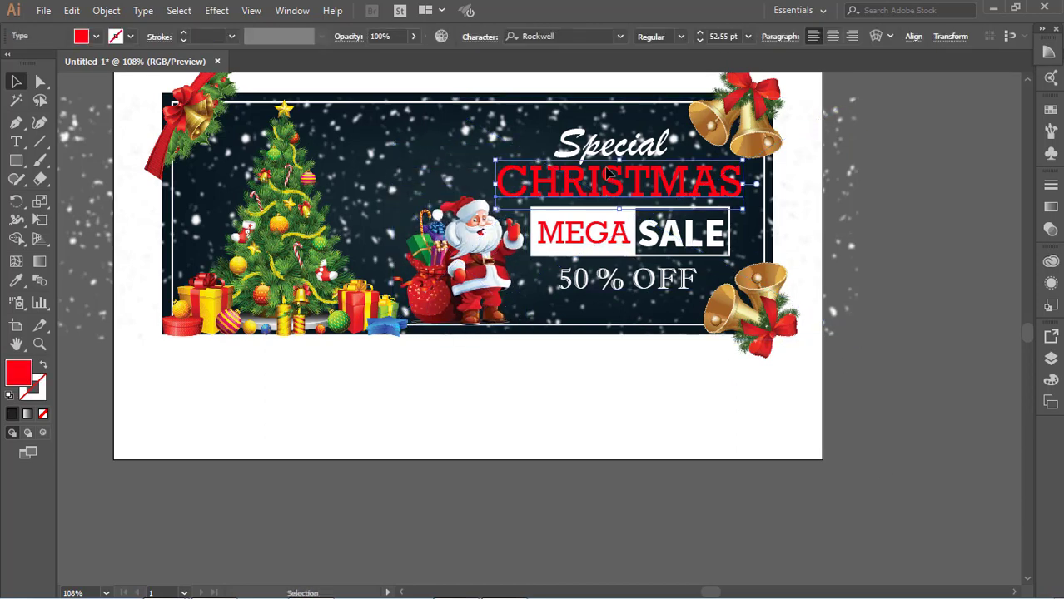
left_click(841, 415)
left_click(673, 236)
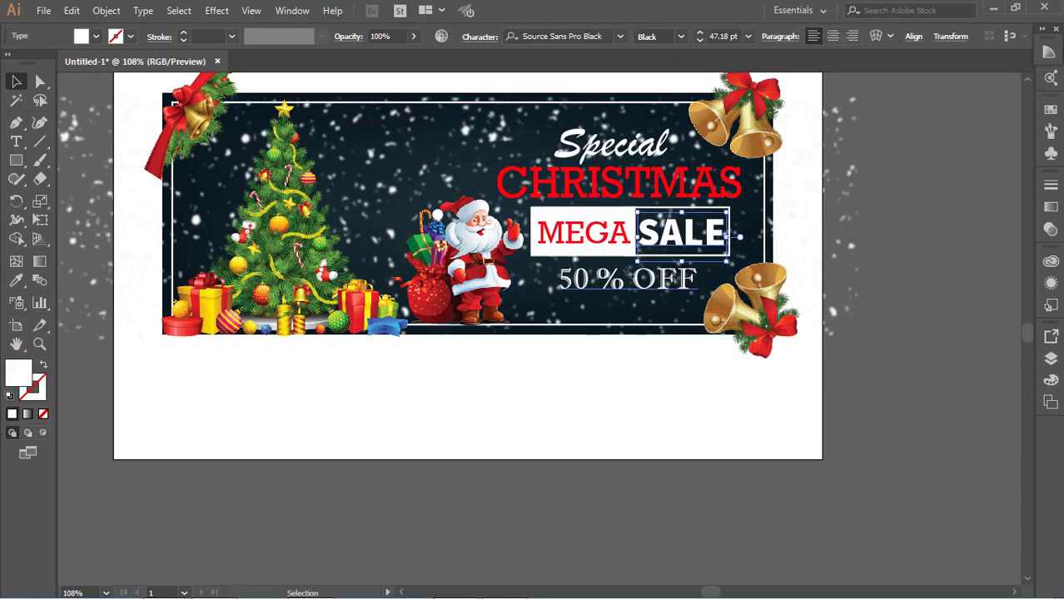
Nudge the 50 % OFF text up closer to the MEGA SALE box.
left_click(628, 271)
key("Up")
key("Up")
key("Up")
key("Up")
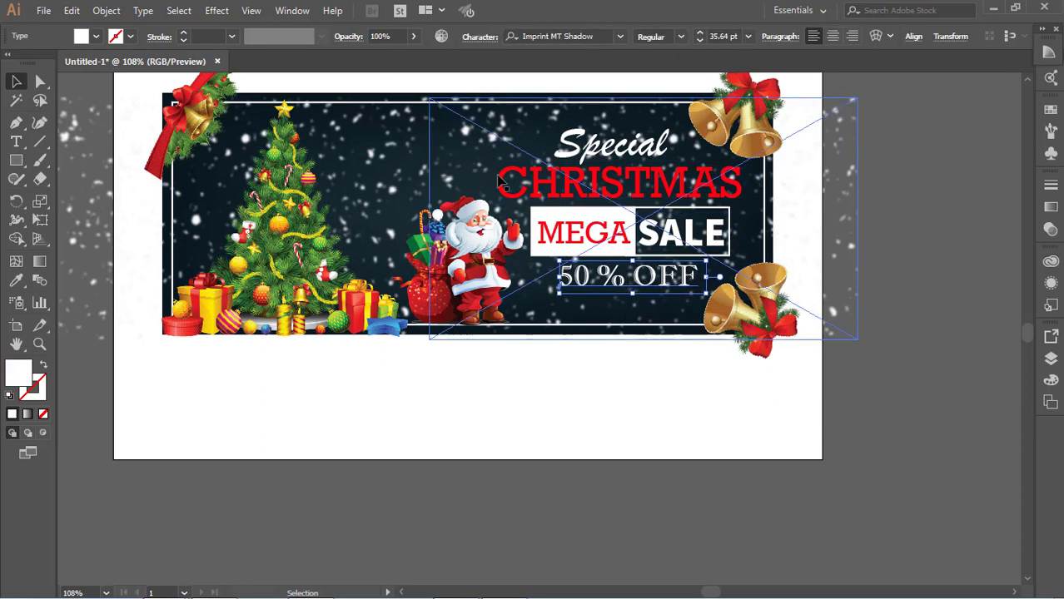
Apply a Multiply drop shadow to the red CHRISTMAS text with 75% opacity, 7 pt X and Y offsets and 5 pt blur.
left_click(500, 180)
left_click(16, 141)
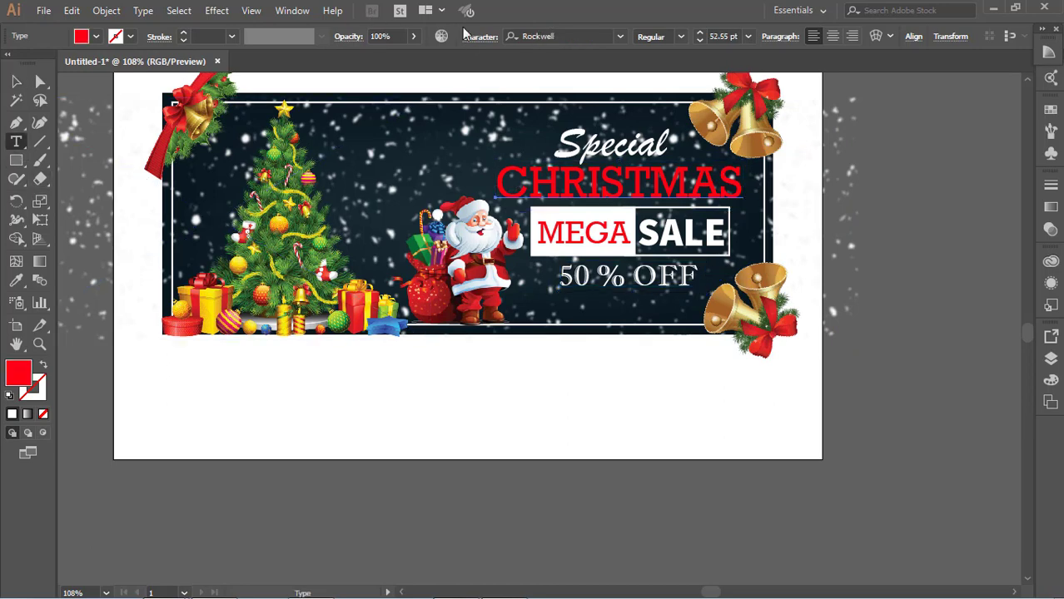
left_click(217, 10)
mouse_move(268, 188)
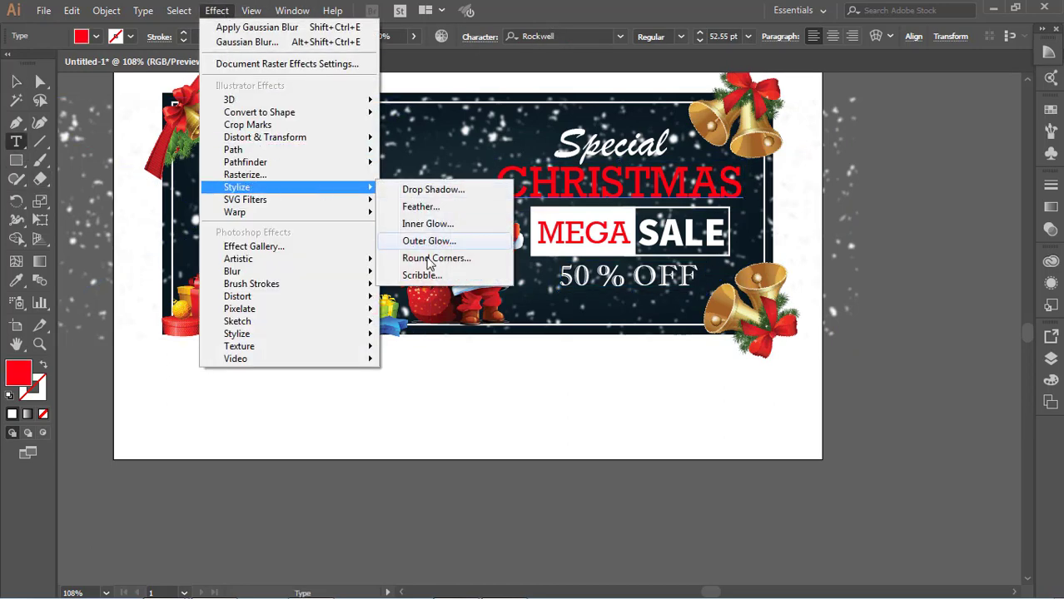
left_click(433, 190)
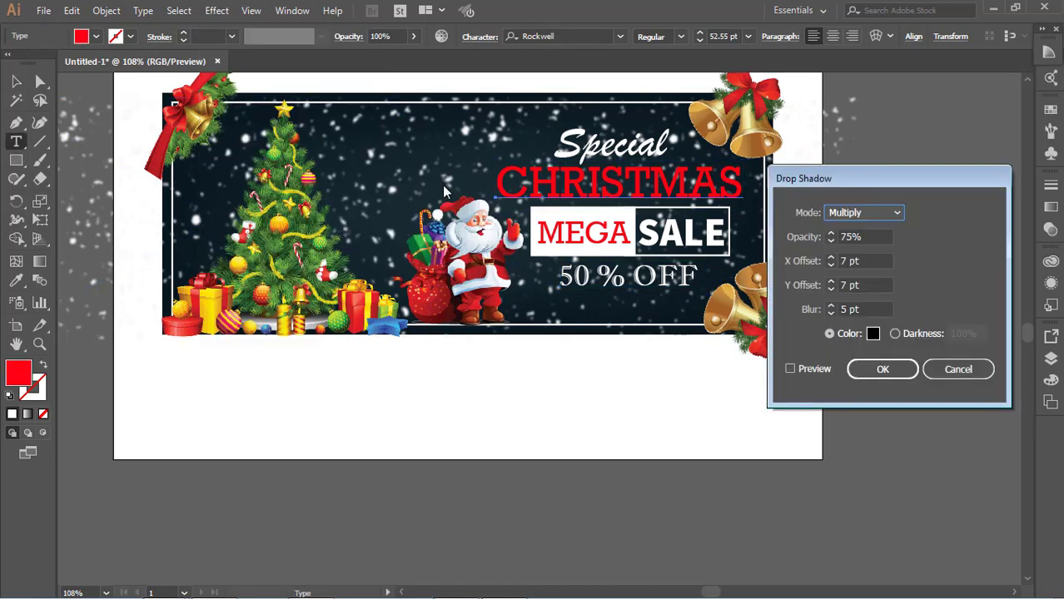
left_click(790, 370)
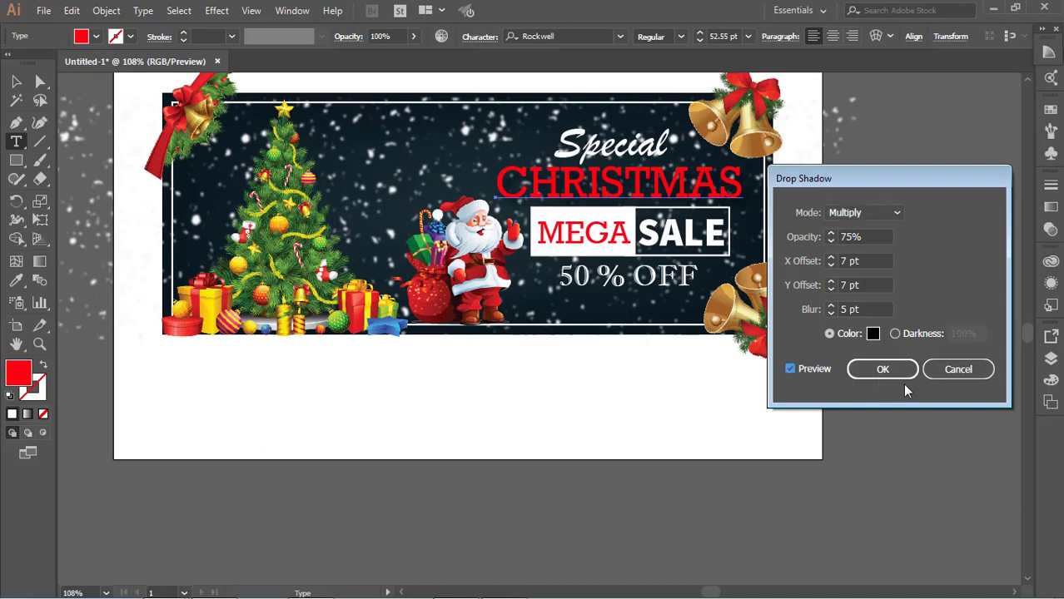
left_click(881, 369)
key("Escape")
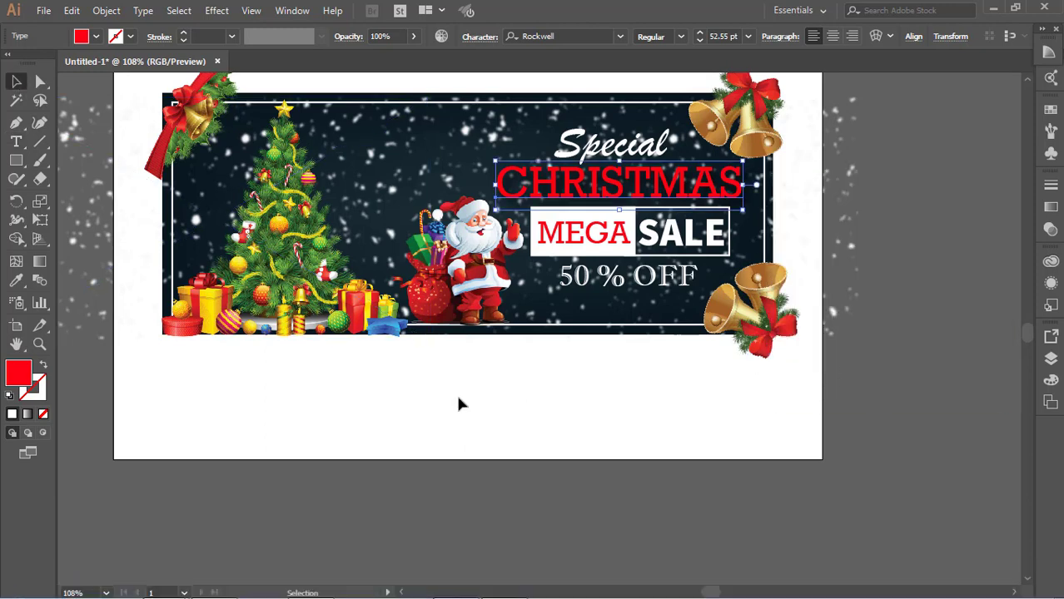
left_click(458, 404)
left_click(573, 236)
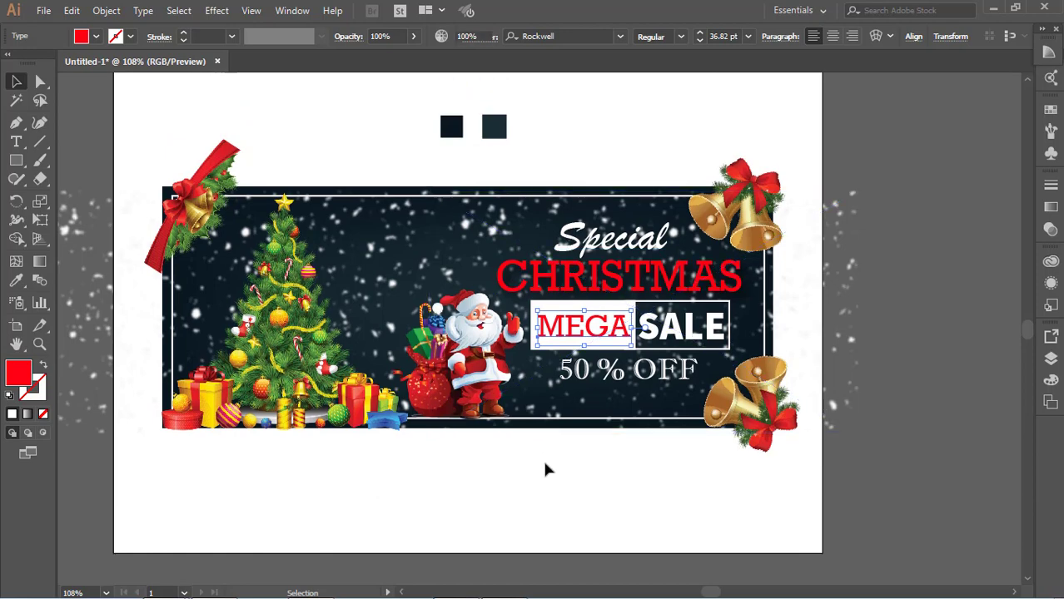
left_click(446, 221)
left_click(358, 189)
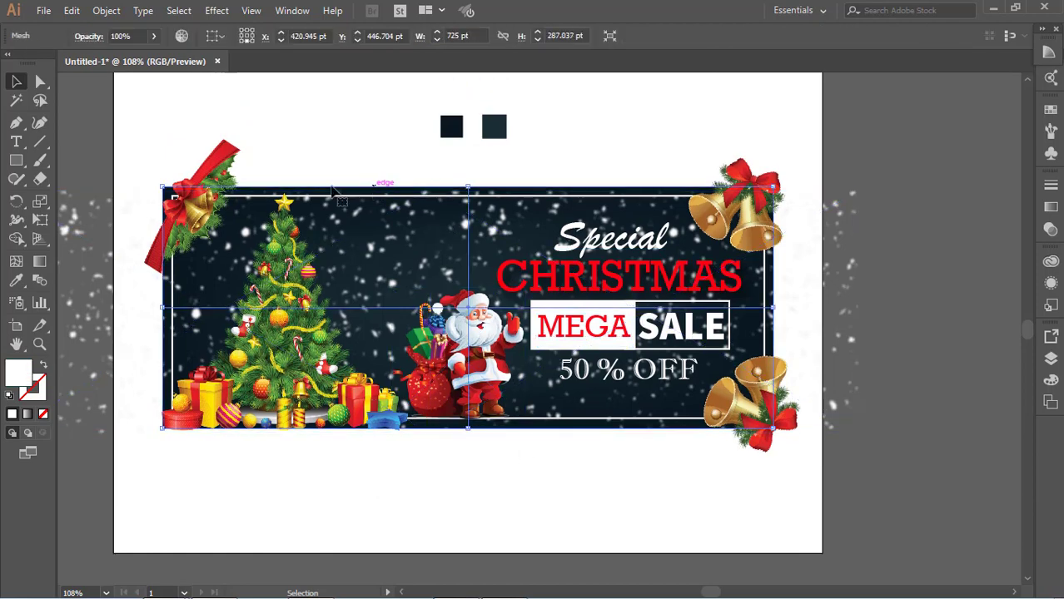
left_click(306, 175)
left_click_drag(145, 154, 792, 501)
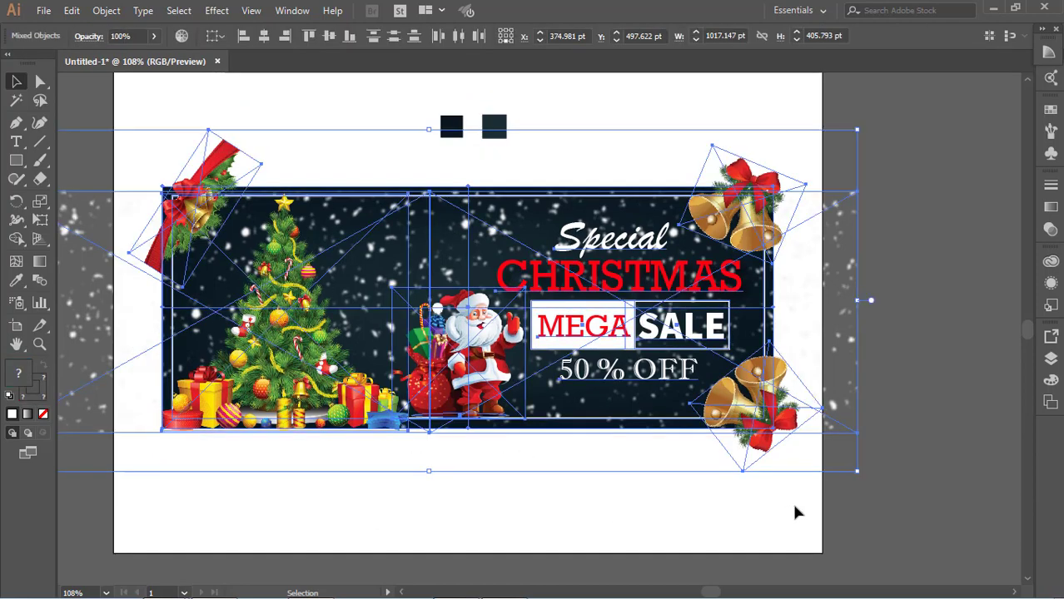
left_click(697, 513)
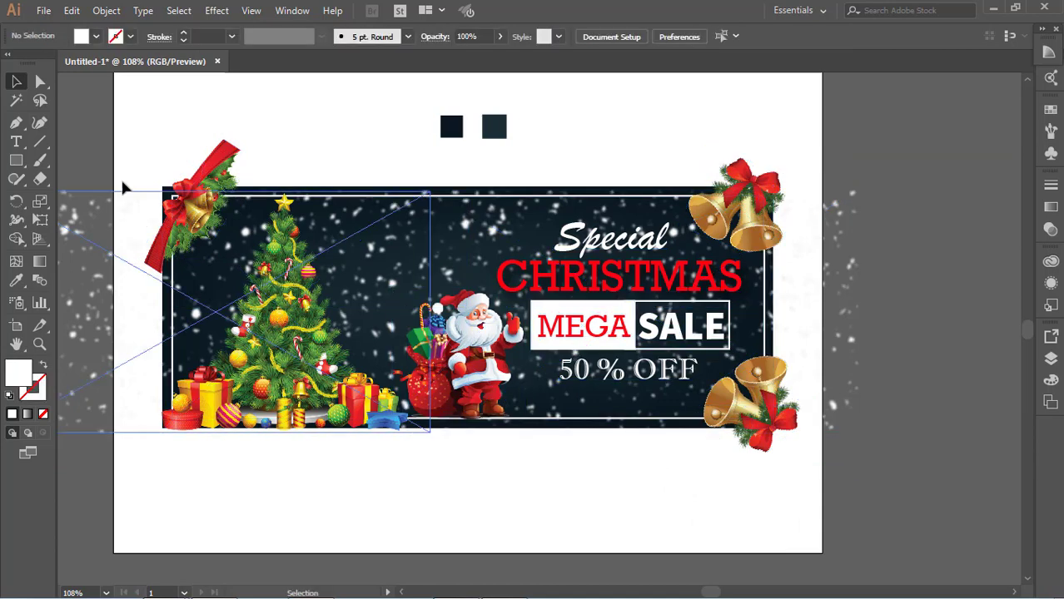
Draw a rectangle exactly covering the dark banner background and use it as a clipping mask for all the banner artwork.
left_click(16, 160)
left_click_drag(161, 185, 774, 427)
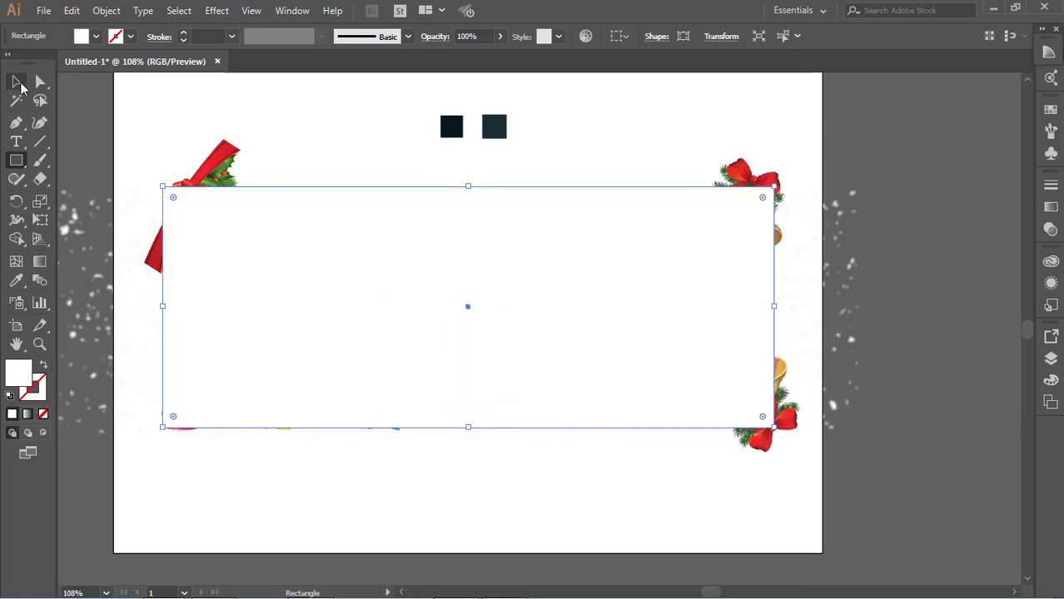
left_click(15, 82)
left_click(763, 178, "shift")
right_click(747, 172)
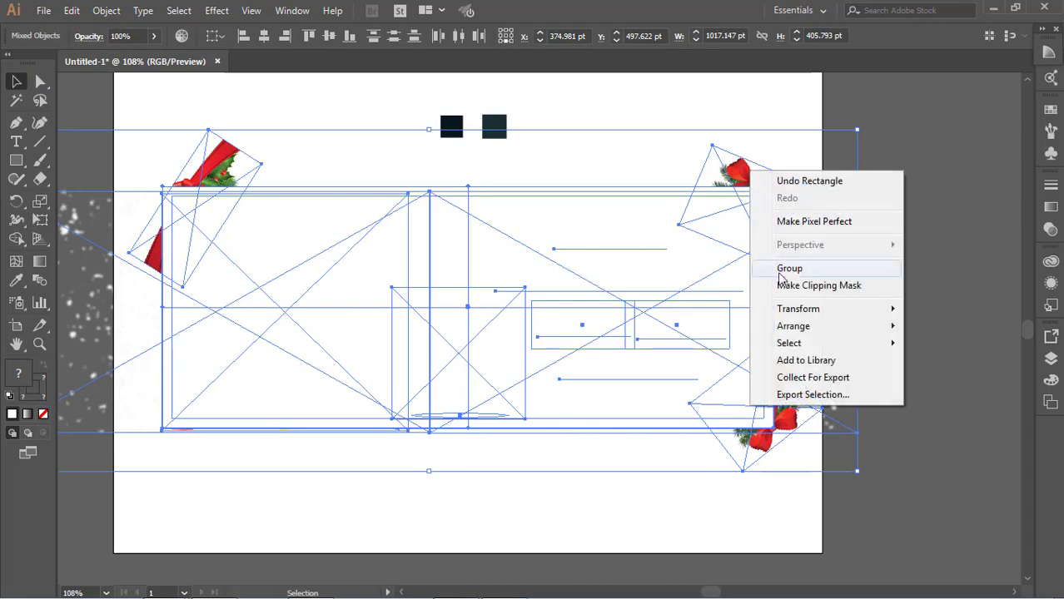
left_click(820, 285)
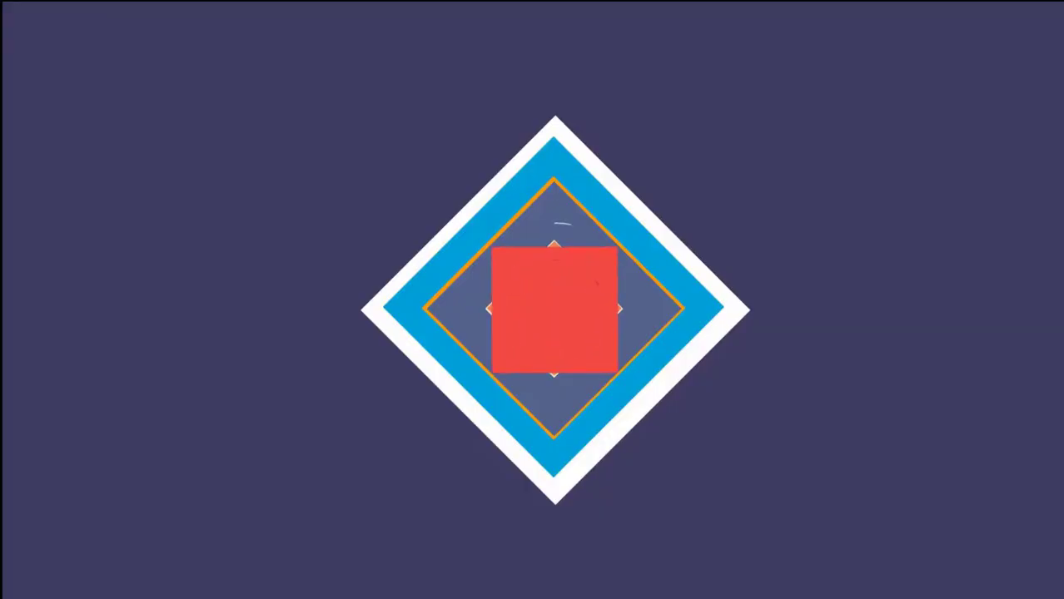